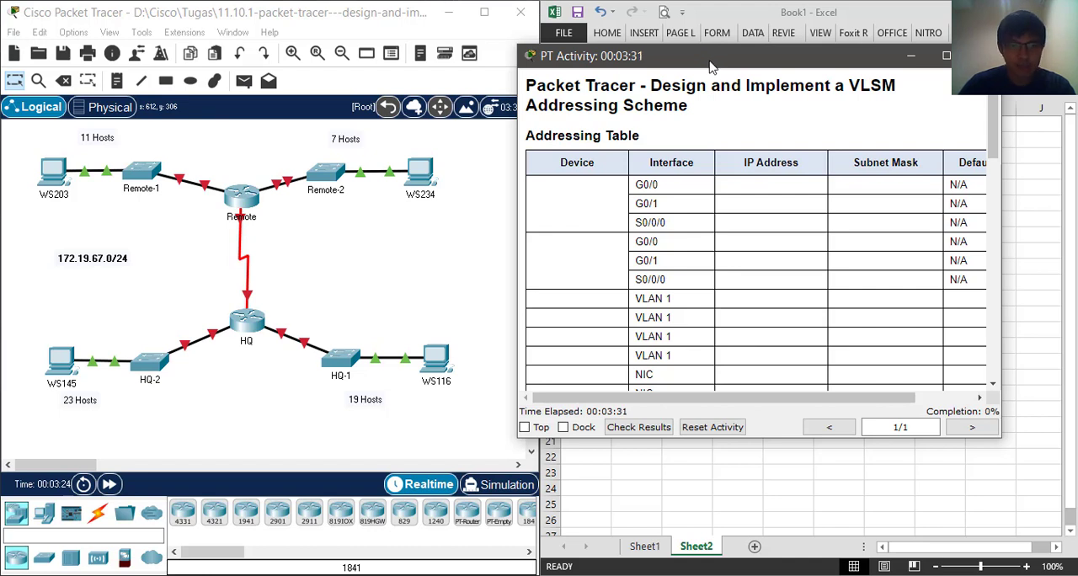
# Reposition the PT Activity window and enlarge it so the full width of the addressing table fits
pyautogui.moveTo(707, 64); pyautogui.dragTo(738, 86)
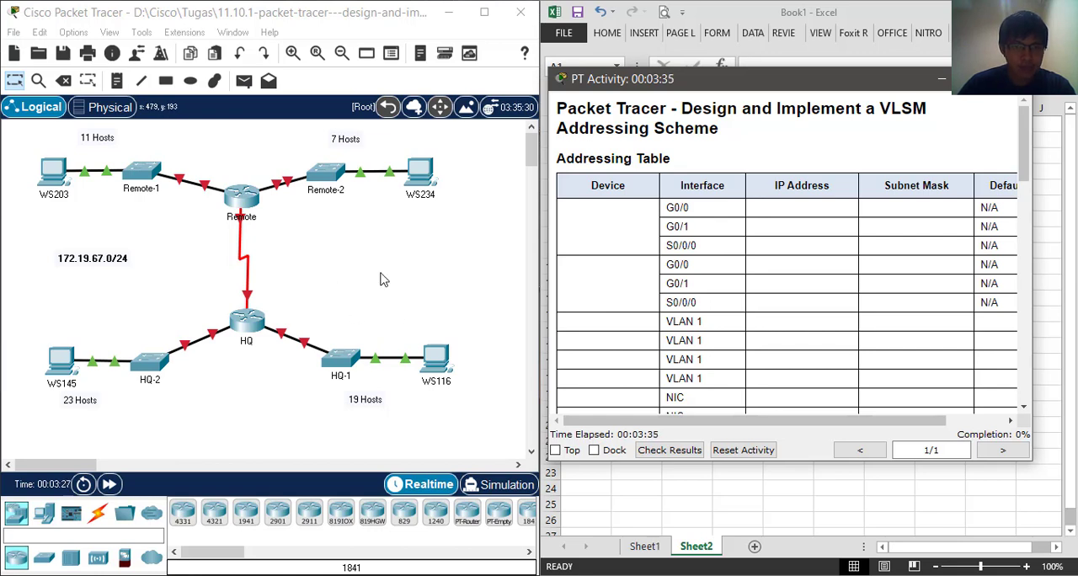
pyautogui.moveTo(712, 84); pyautogui.dragTo(558, 83)
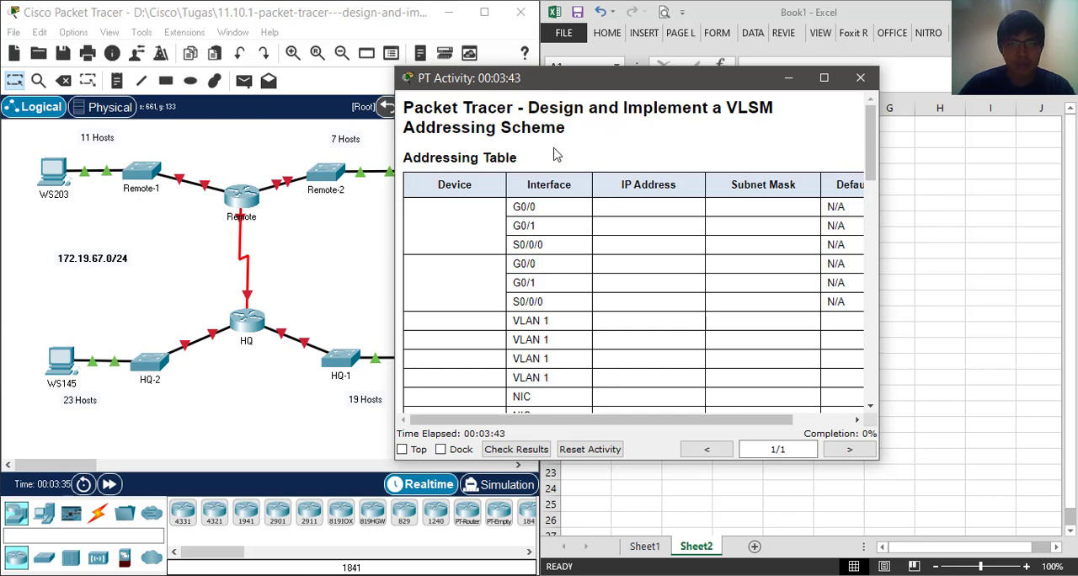
pyautogui.moveTo(665, 417); pyautogui.dragTo(1015, 545)
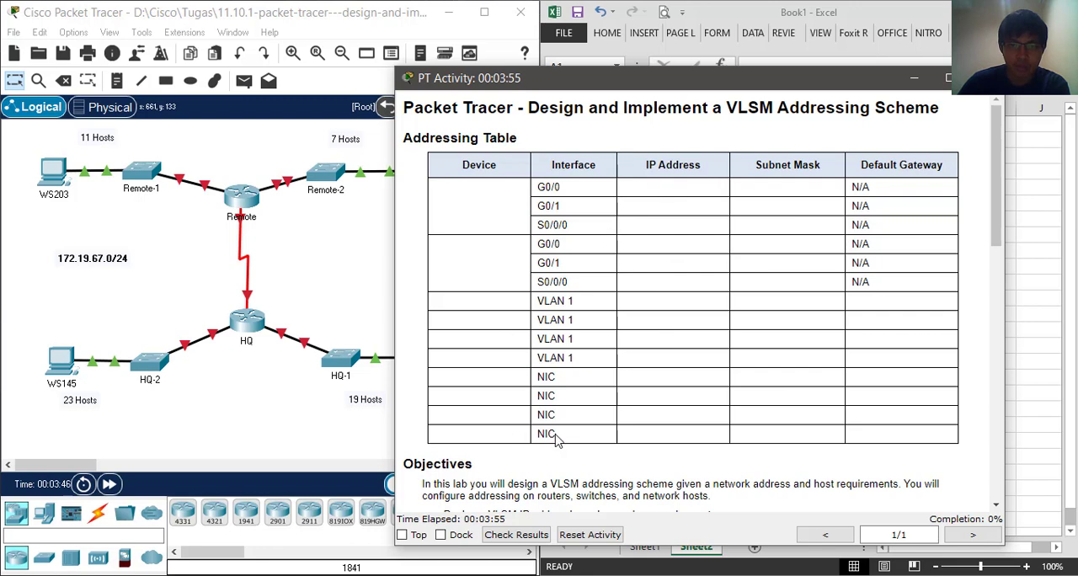
# Read the activity's objectives, scenario, host requirements and design requirements alongside the network topology
pyautogui.scroll(-4, 593, 412)
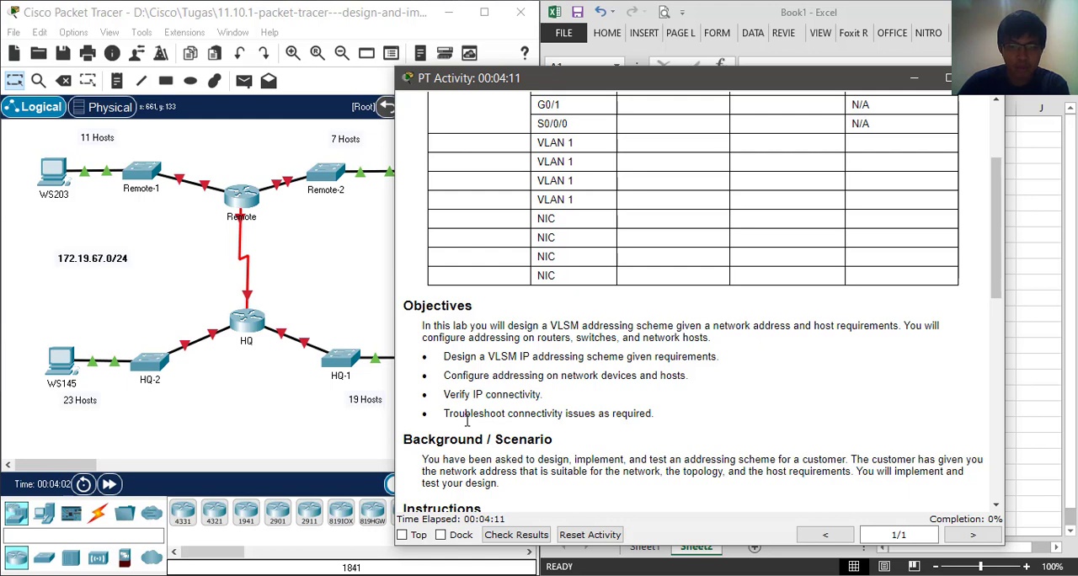
pyautogui.scroll(-2, 587, 407)
pyautogui.scroll(-4, 588, 408)
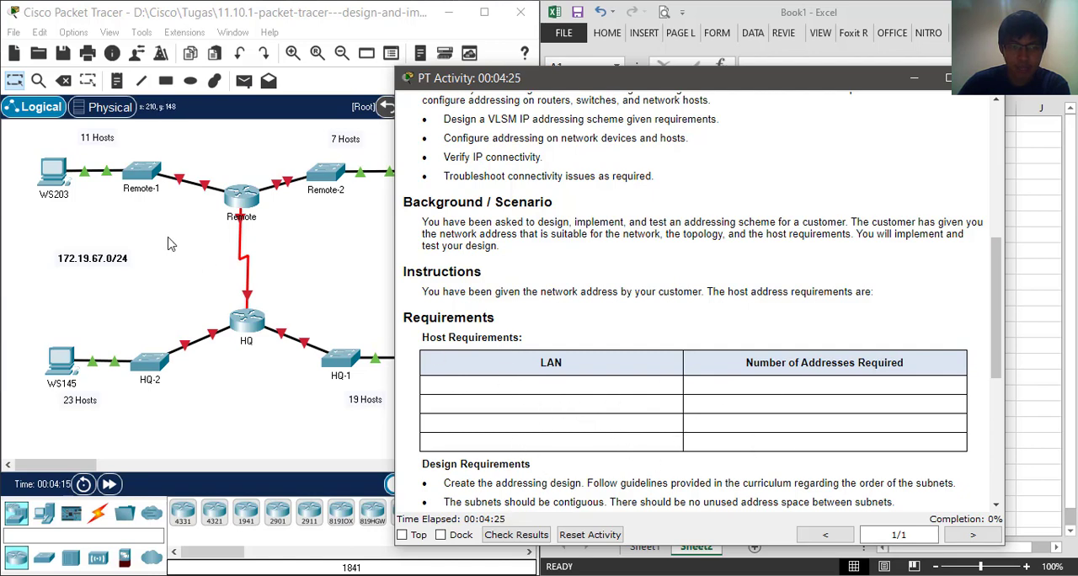
pyautogui.moveTo(592, 90); pyautogui.dragTo(709, 51)
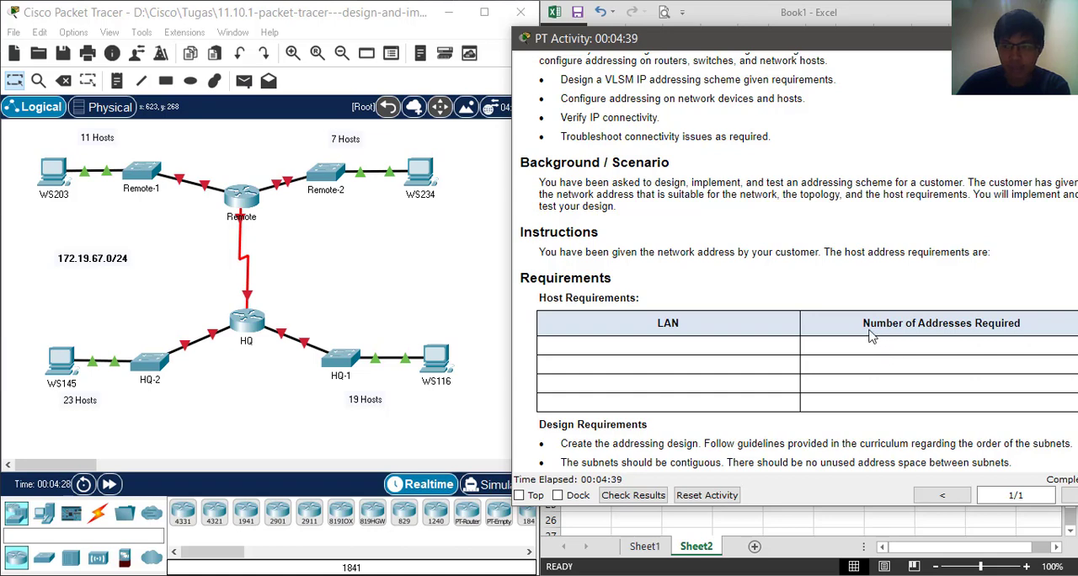
pyautogui.scroll(-5, 883, 355)
pyautogui.scroll(-2, 868, 327)
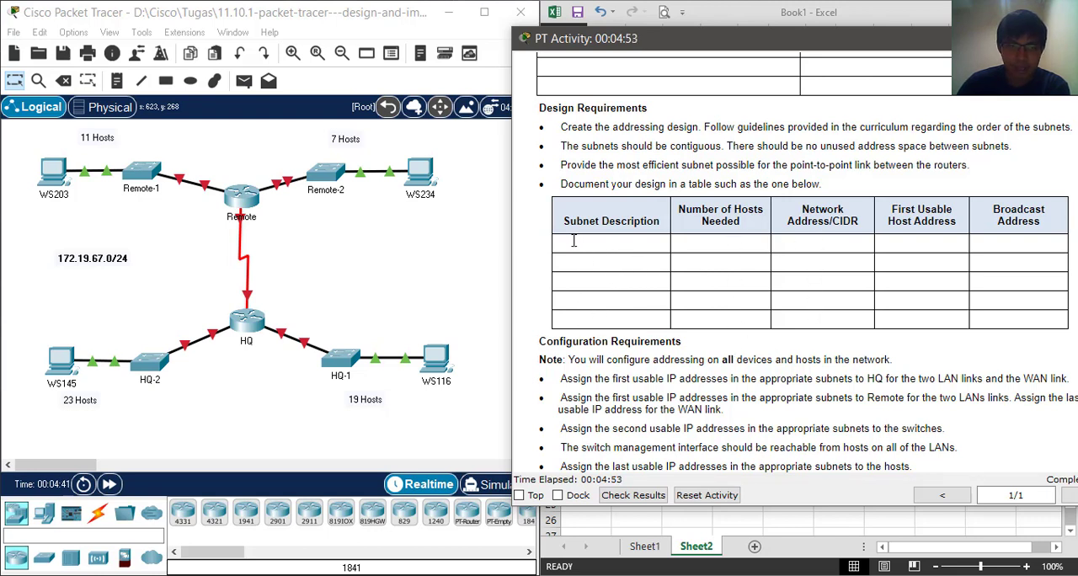
# Examine the topology's five subnets: the Remote-1, HQ-2, HQ-1 and Remote-2 LANs and the WAN link between Remote and HQ
pyautogui.moveTo(29, 140); pyautogui.dragTo(255, 241)
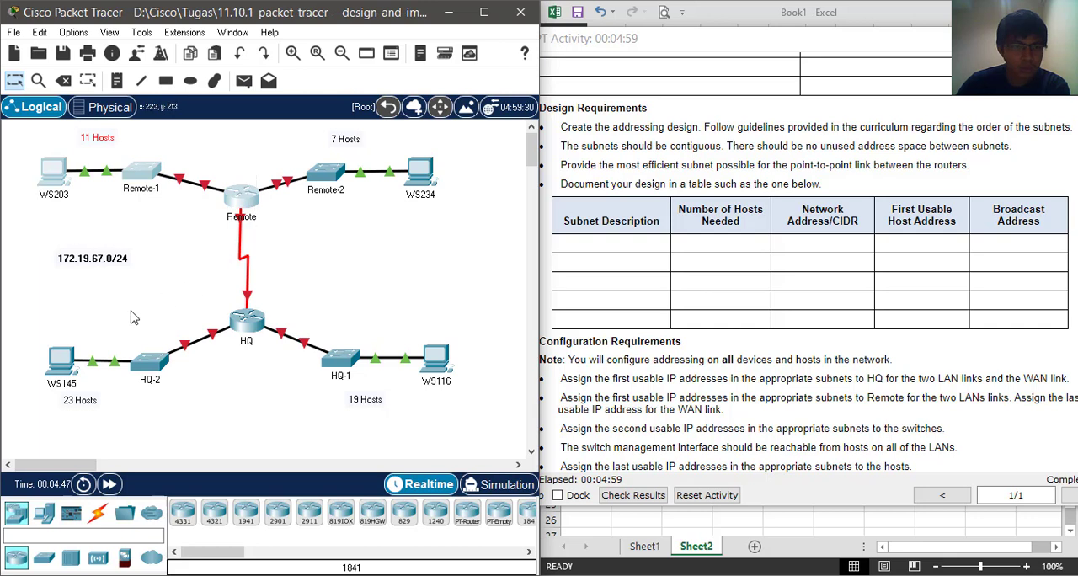
pyautogui.moveTo(11, 288); pyautogui.dragTo(264, 431)
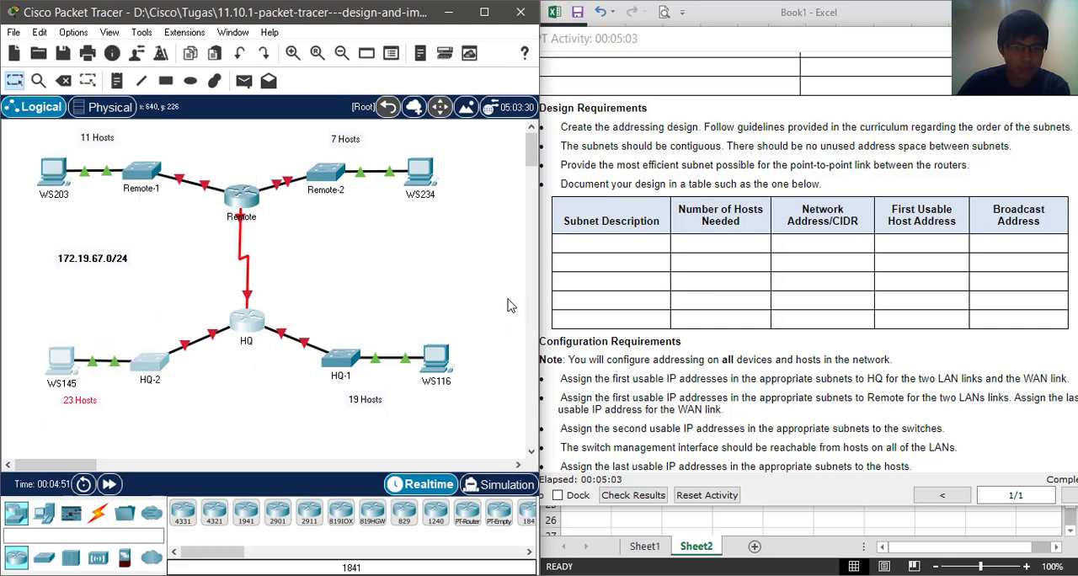
pyautogui.moveTo(507, 298); pyautogui.dragTo(262, 408)
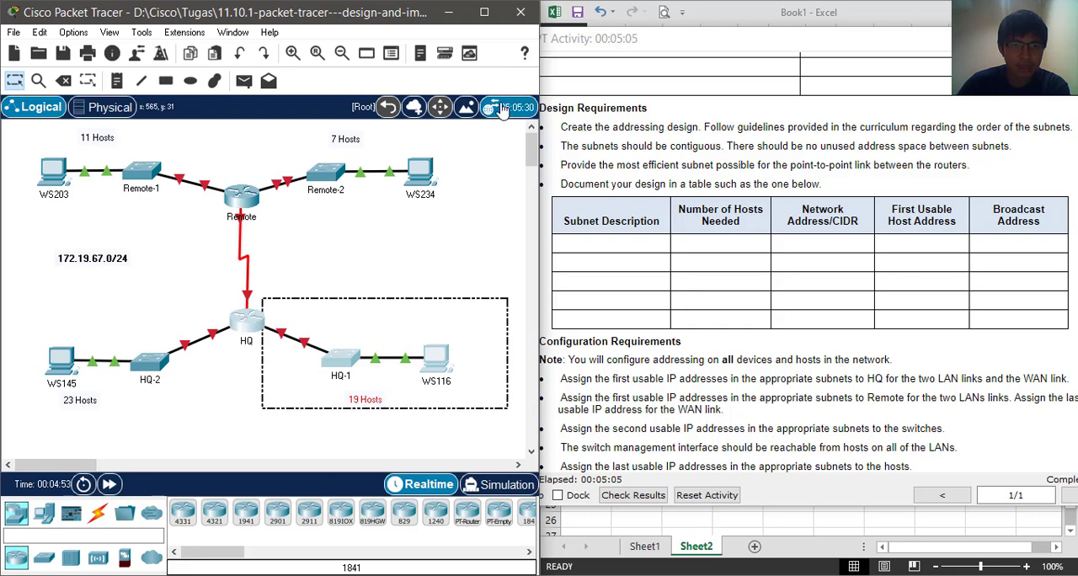
pyautogui.moveTo(469, 136); pyautogui.dragTo(269, 219)
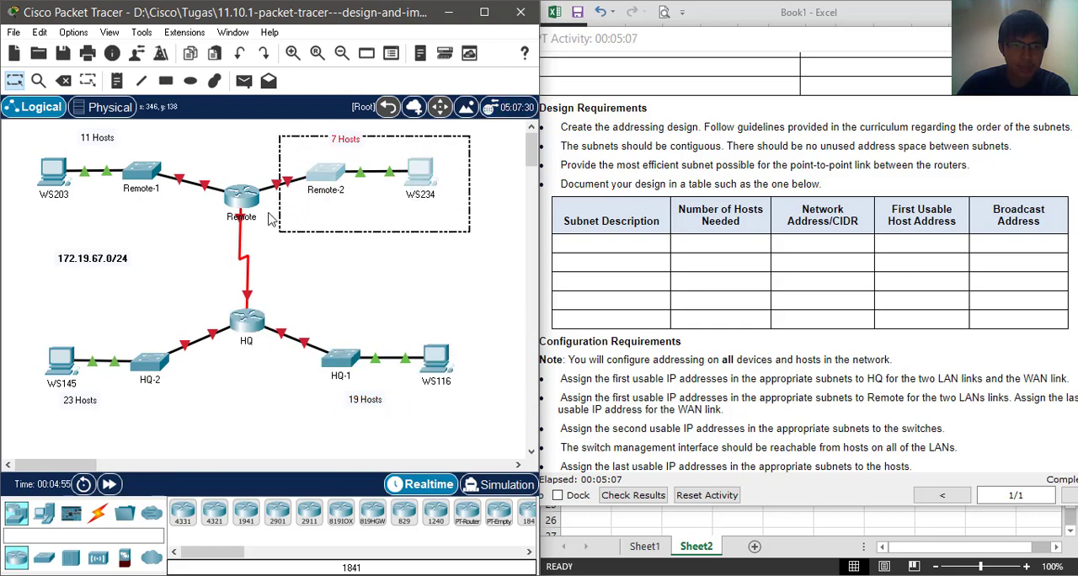
pyautogui.moveTo(209, 134); pyautogui.dragTo(286, 399)
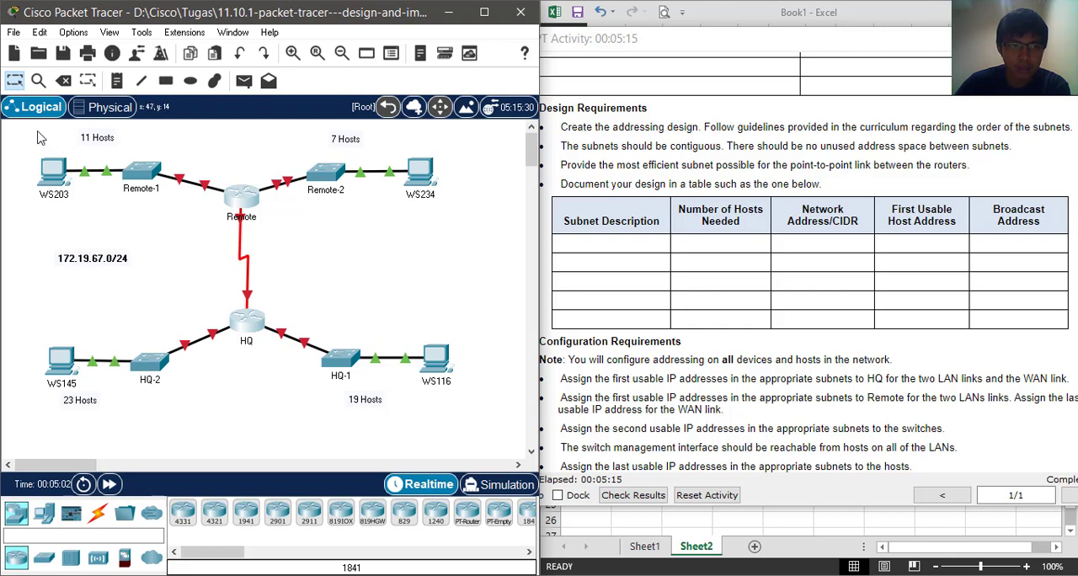
pyautogui.moveTo(34, 135); pyautogui.dragTo(217, 261)
pyautogui.moveTo(25, 292); pyautogui.dragTo(249, 452)
pyautogui.moveTo(497, 307); pyautogui.dragTo(266, 428)
pyautogui.moveTo(462, 220); pyautogui.dragTo(259, 124)
pyautogui.moveTo(209, 150); pyautogui.dragTo(272, 374)
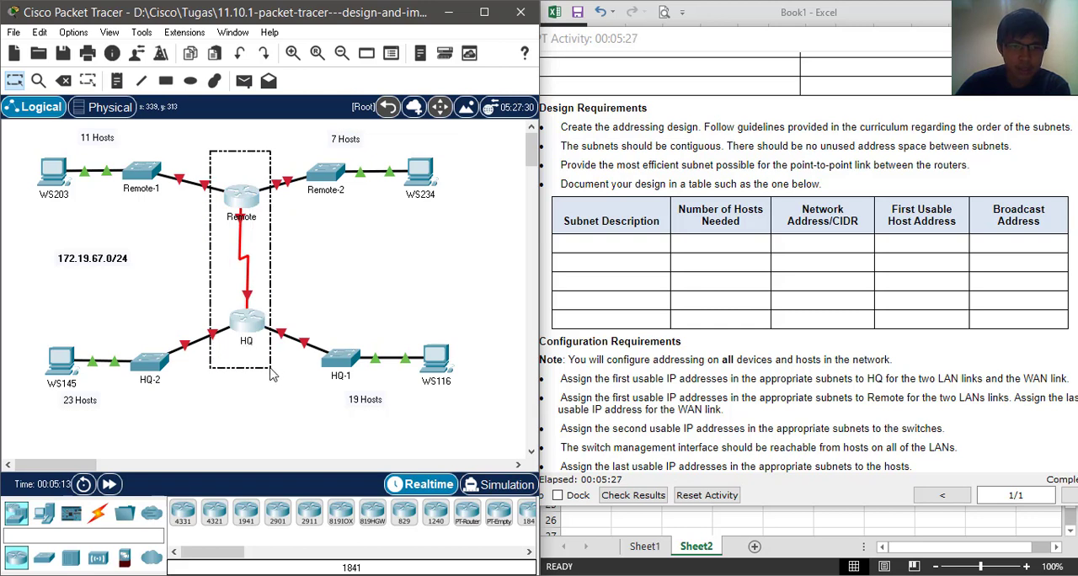
pyautogui.moveTo(271, 375); pyautogui.dragTo(271, 375)
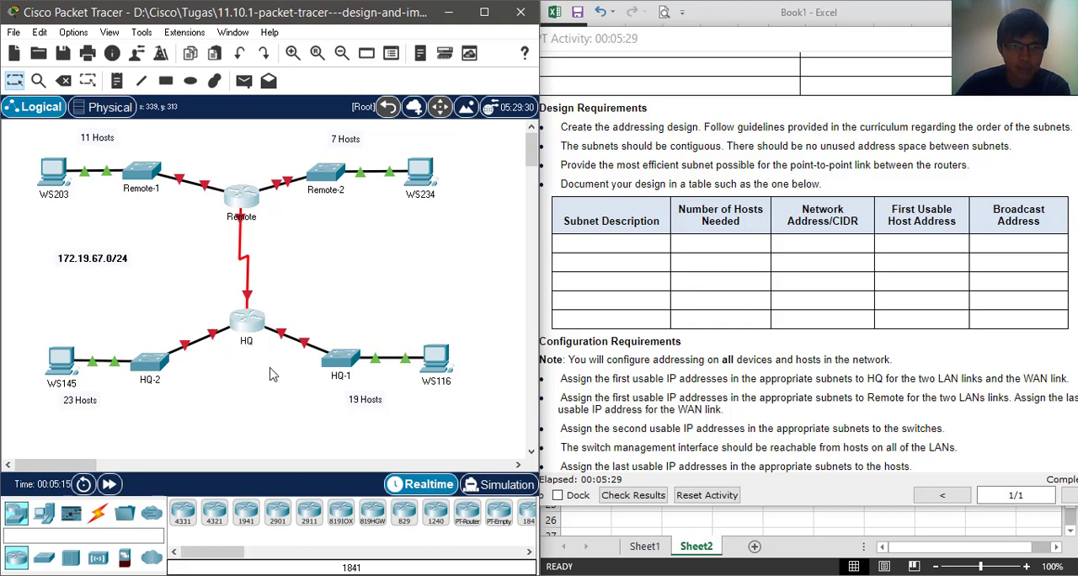
pyautogui.click(495, 245)
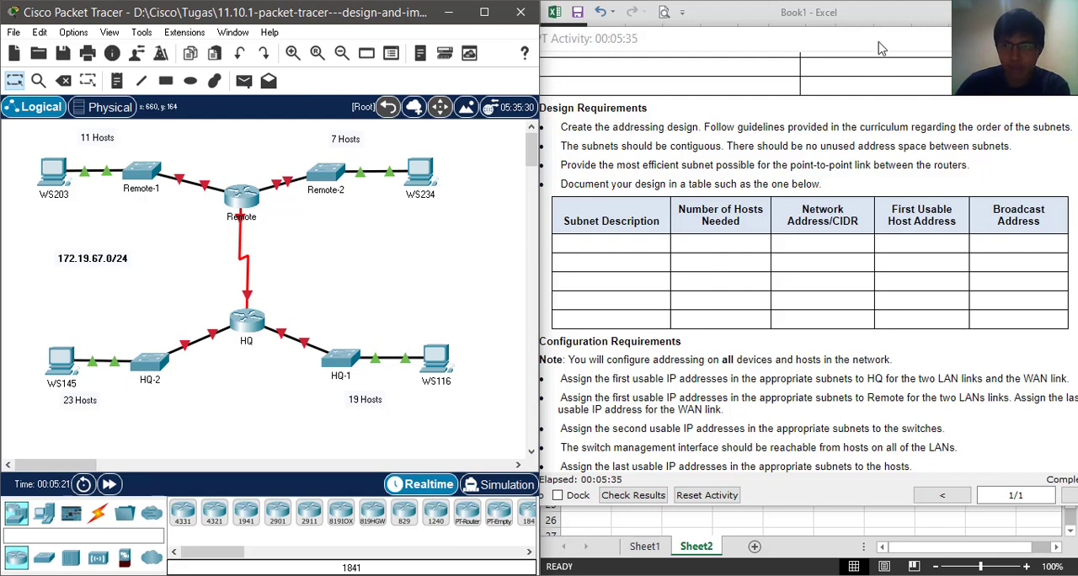
# Read the configuration requirements for routers, switches and hosts, and return to the addressing table in the activity instructions
pyautogui.moveTo(881, 44); pyautogui.dragTo(874, 39)
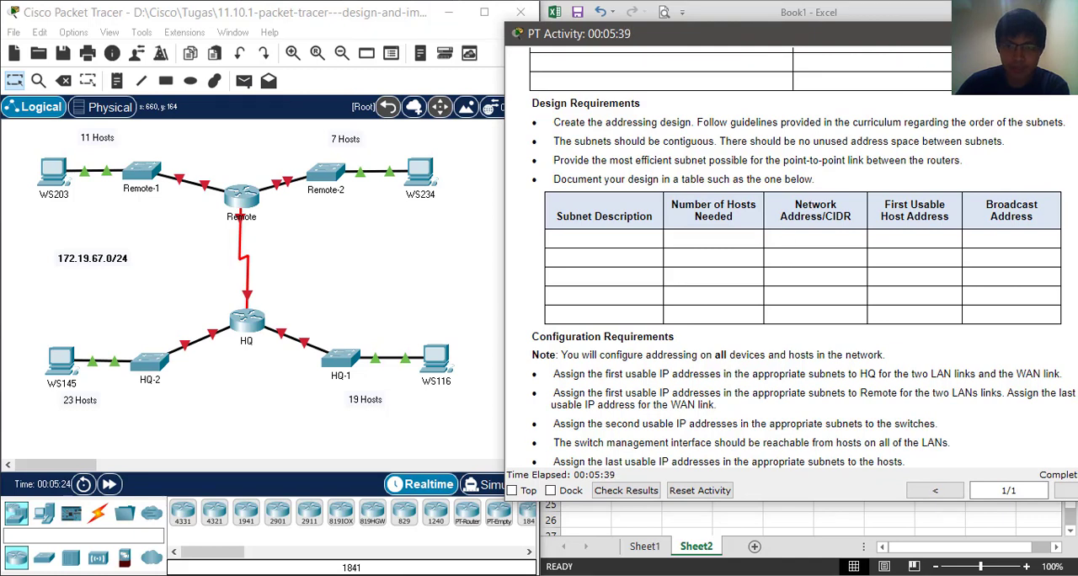
pyautogui.scroll(-1, 894, 276)
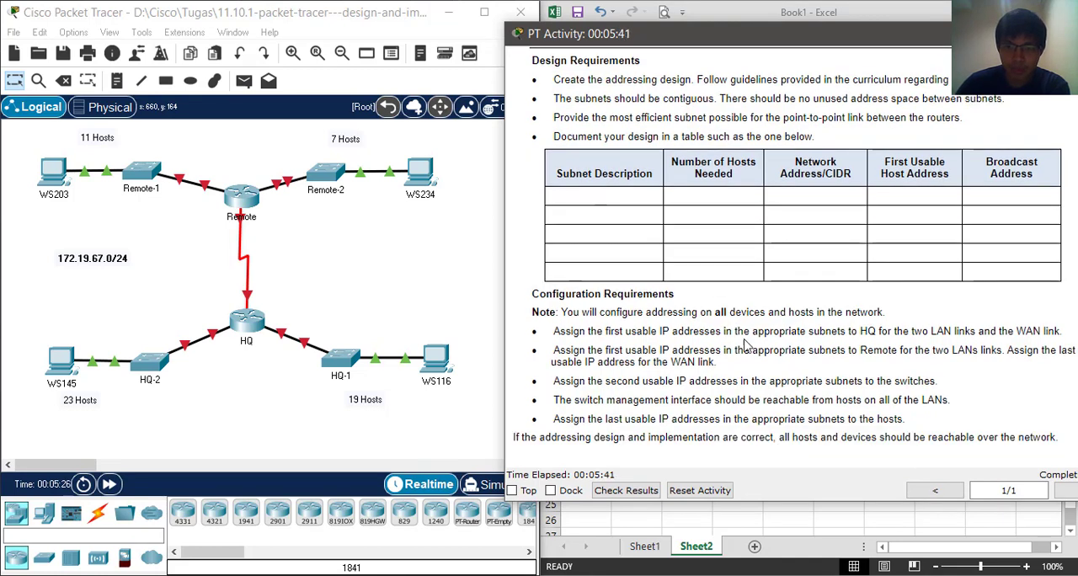
pyautogui.scroll(2, 744, 345)
pyautogui.scroll(-3, 640, 212)
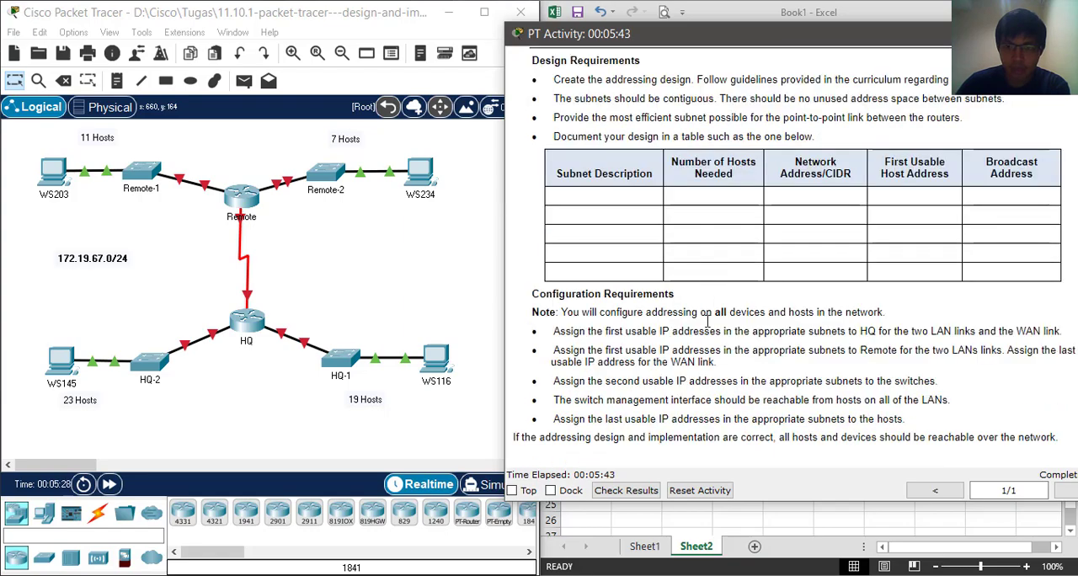
pyautogui.scroll(8, 726, 386)
pyautogui.scroll(-6, 726, 386)
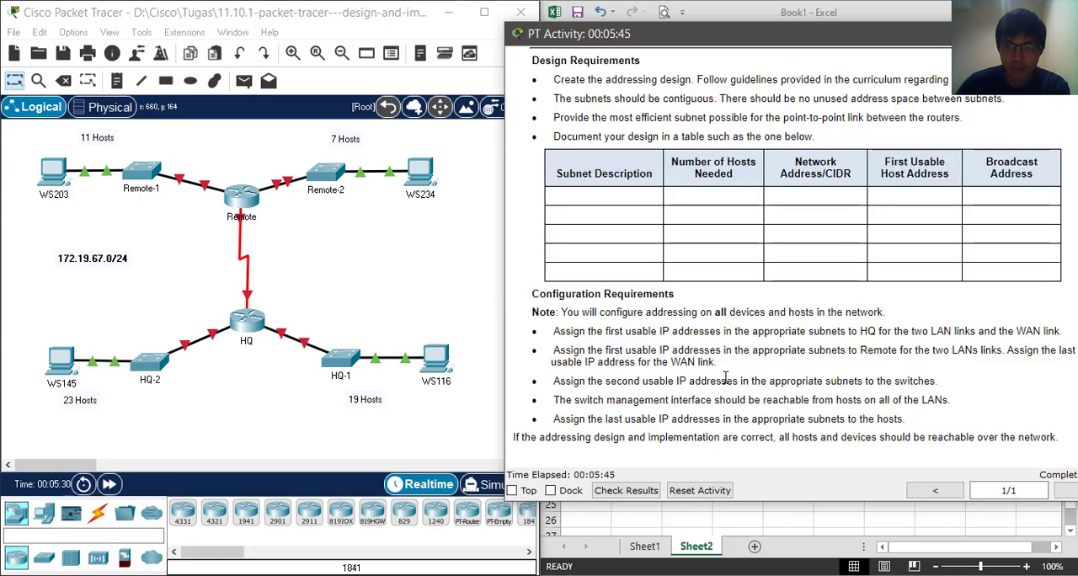
pyautogui.scroll(15, 727, 370)
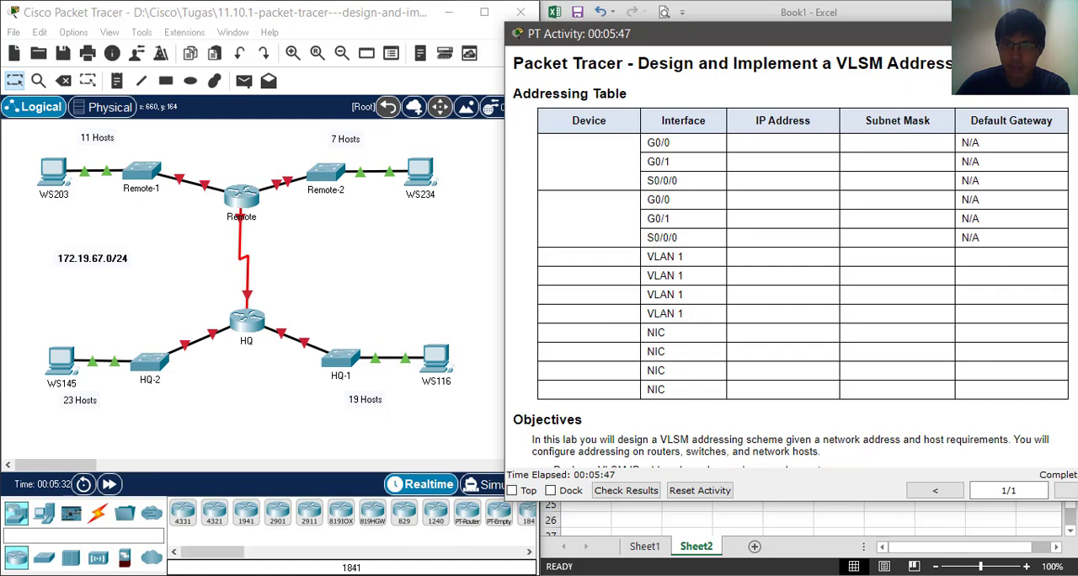
# Put the activity instructions away and open Sheet1 of the Excel workbook to review the prefix, subnetting and device addressing tables
pyautogui.click(1024, 33)
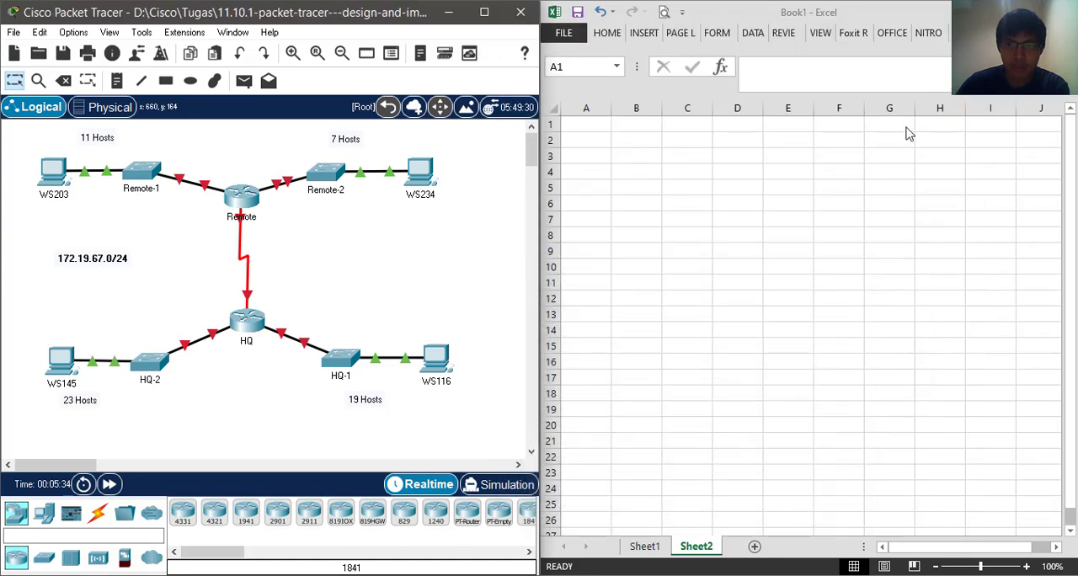
pyautogui.click(644, 545)
pyautogui.scroll(8, 738, 376)
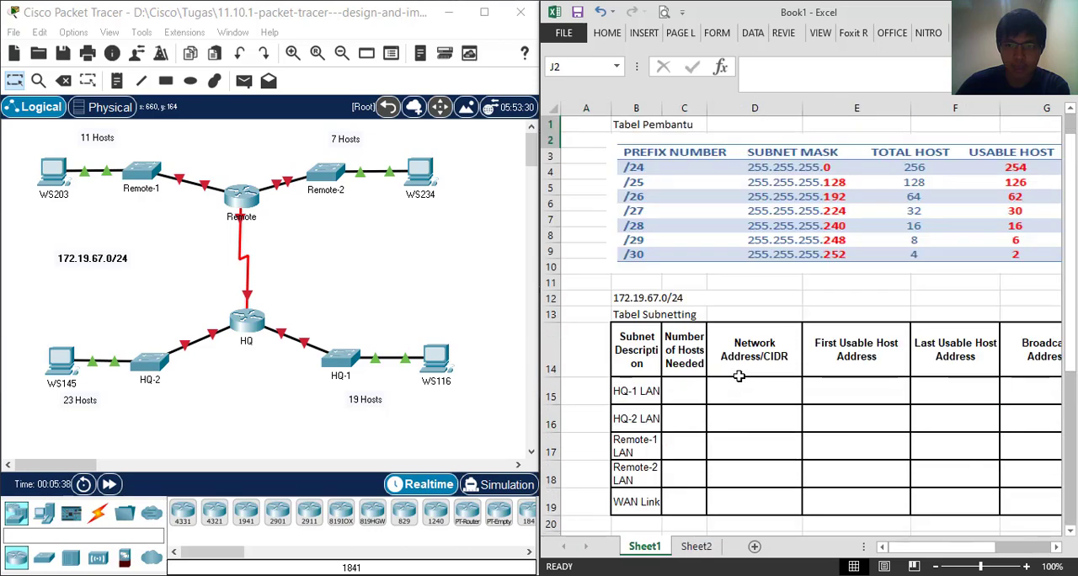
pyautogui.scroll(-3, 779, 354)
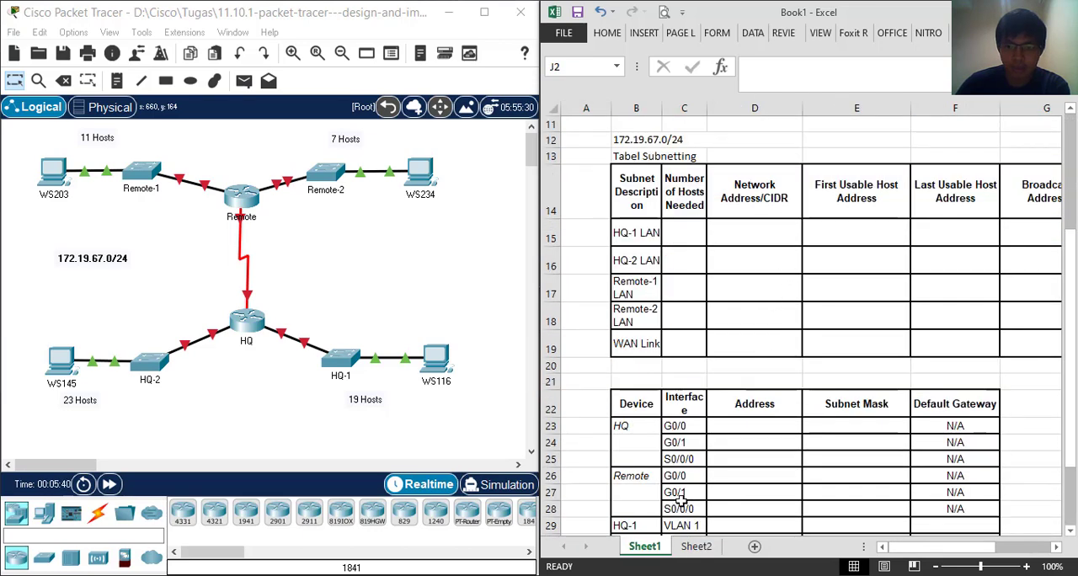
pyautogui.scroll(4, 776, 486)
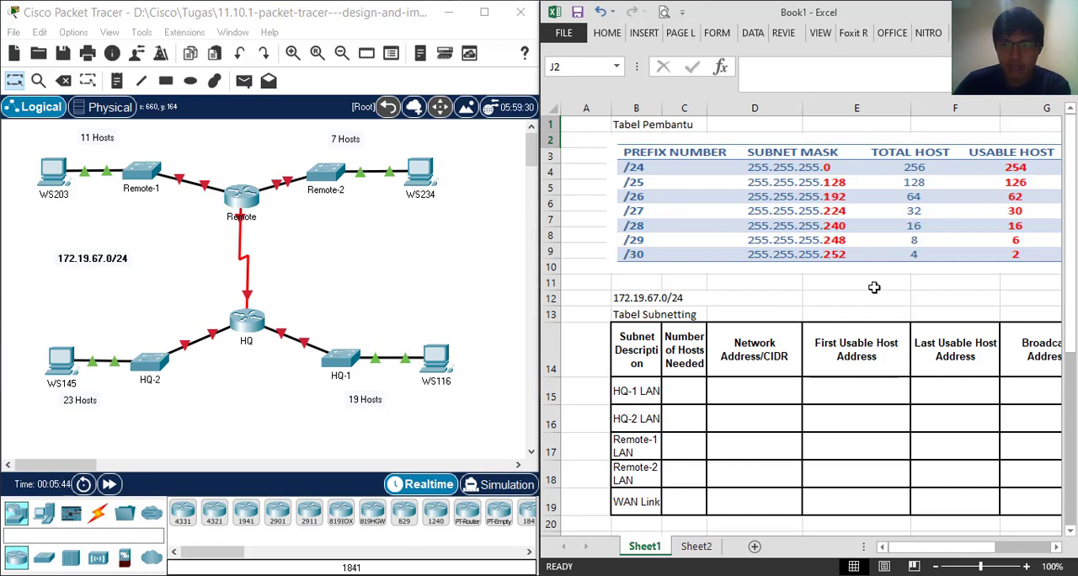
pyautogui.click(821, 210)
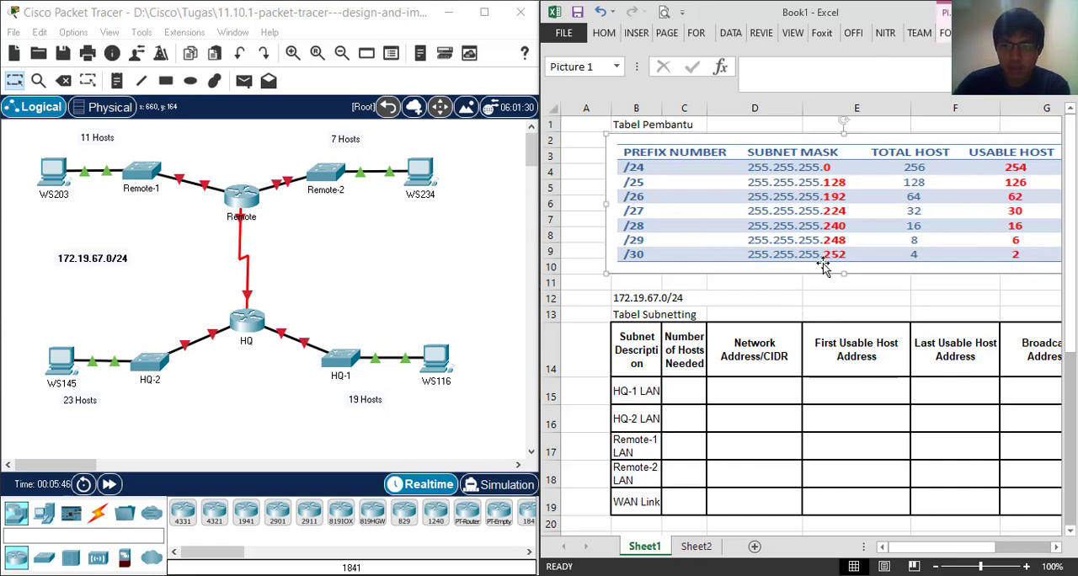
pyautogui.click(829, 296)
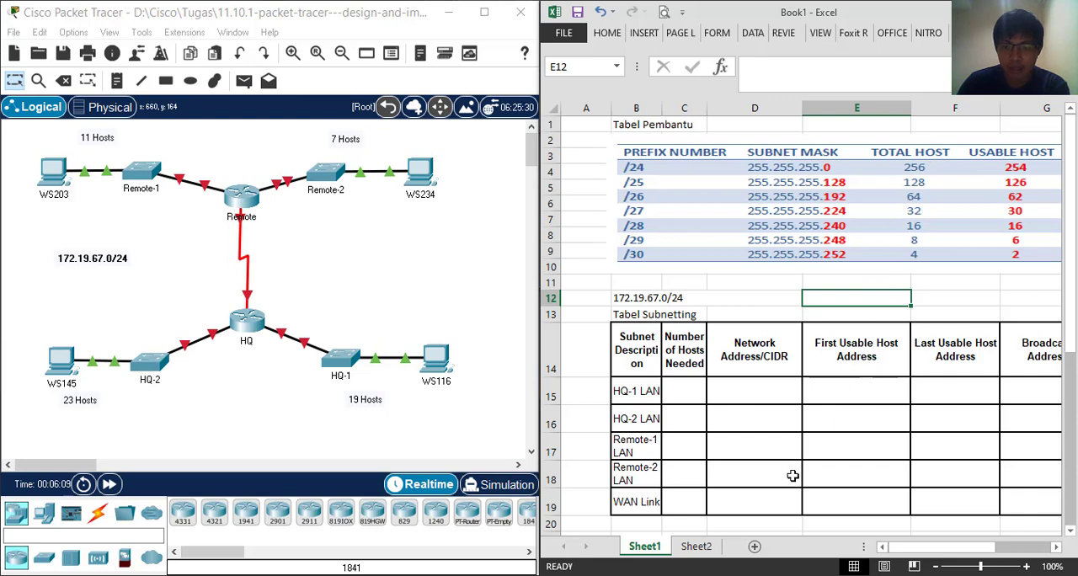
pyautogui.moveTo(898, 549); pyautogui.dragTo(917, 551)
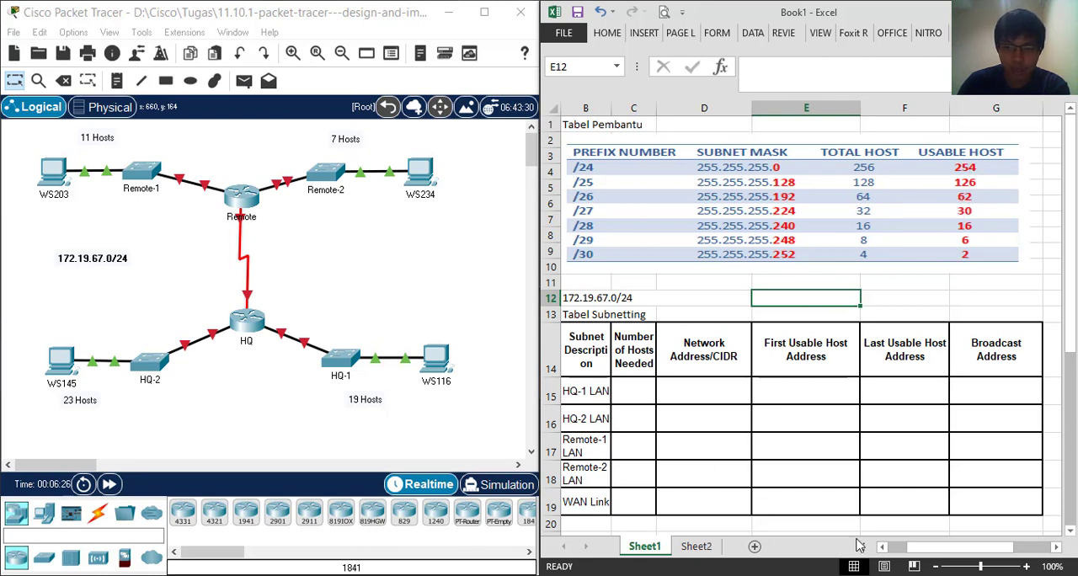
pyautogui.moveTo(914, 553)
pyautogui.mouseDown()
pyautogui.moveTo(927, 553)
pyautogui.moveTo(915, 551)
pyautogui.mouseUp()
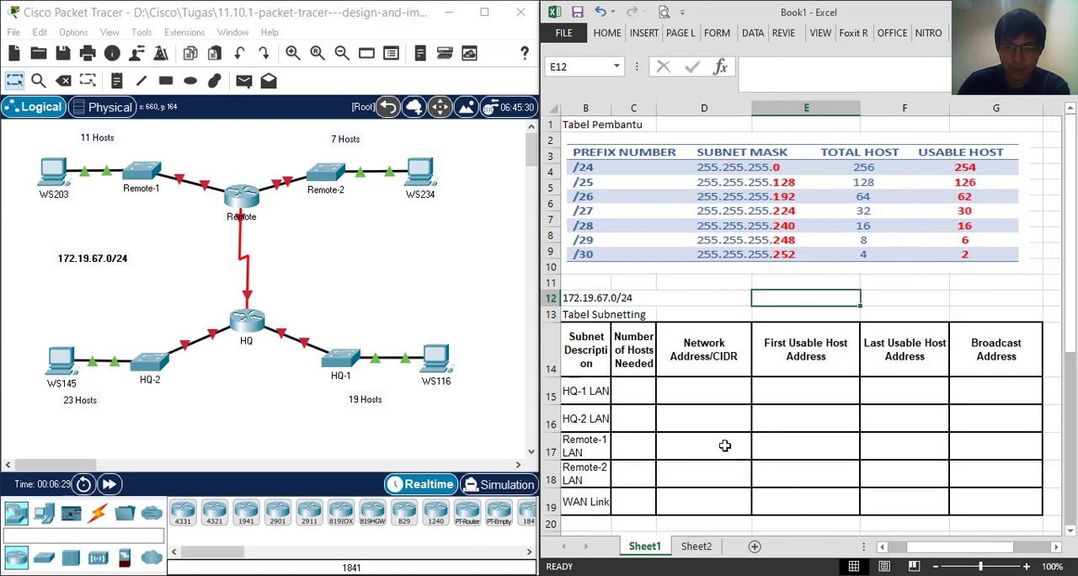
# Enter the number of hosts needed in the subnetting table: 19 for HQ-1 LAN and 23 for HQ-2 LAN
pyautogui.click(640, 394)
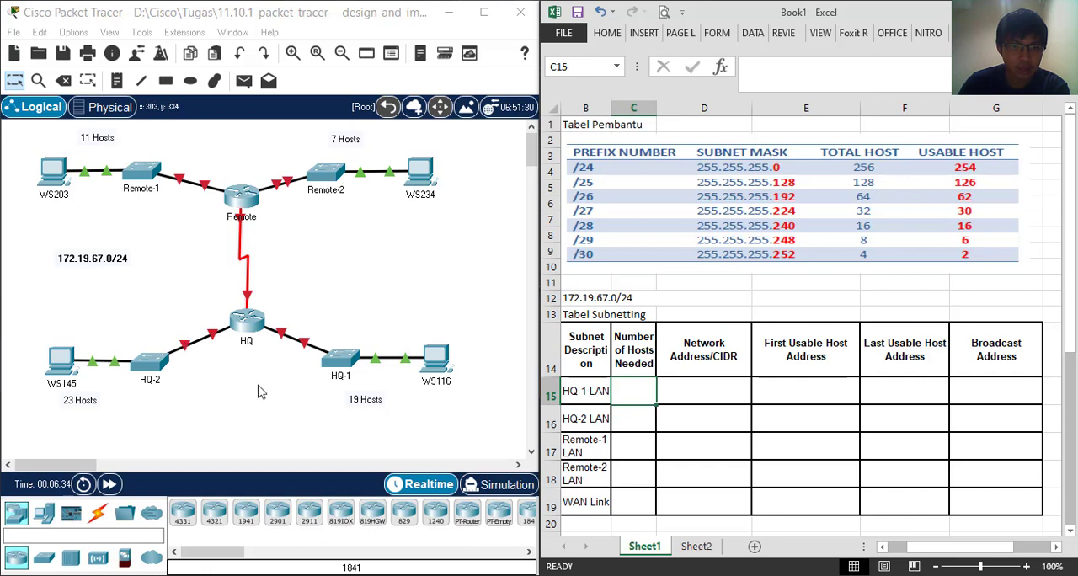
pyautogui.moveTo(312, 298); pyautogui.dragTo(460, 426)
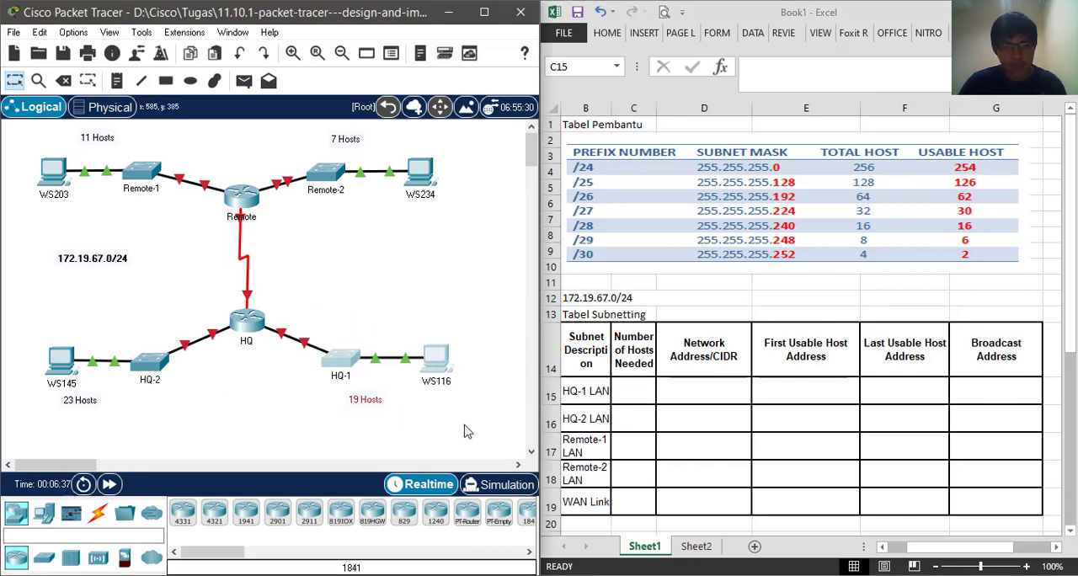
pyautogui.click(640, 392)
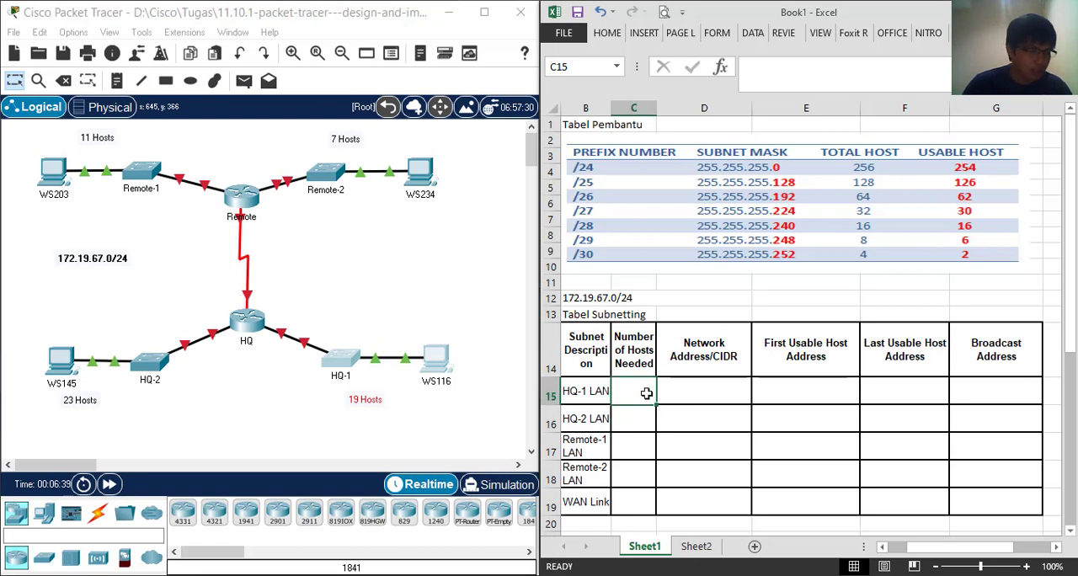
pyautogui.write('19')
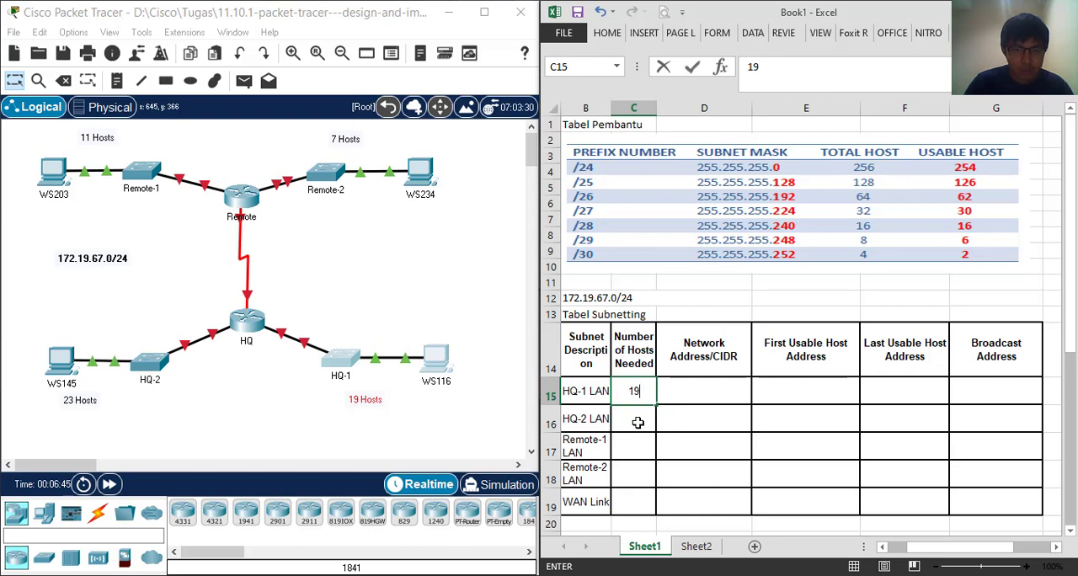
pyautogui.click(638, 423)
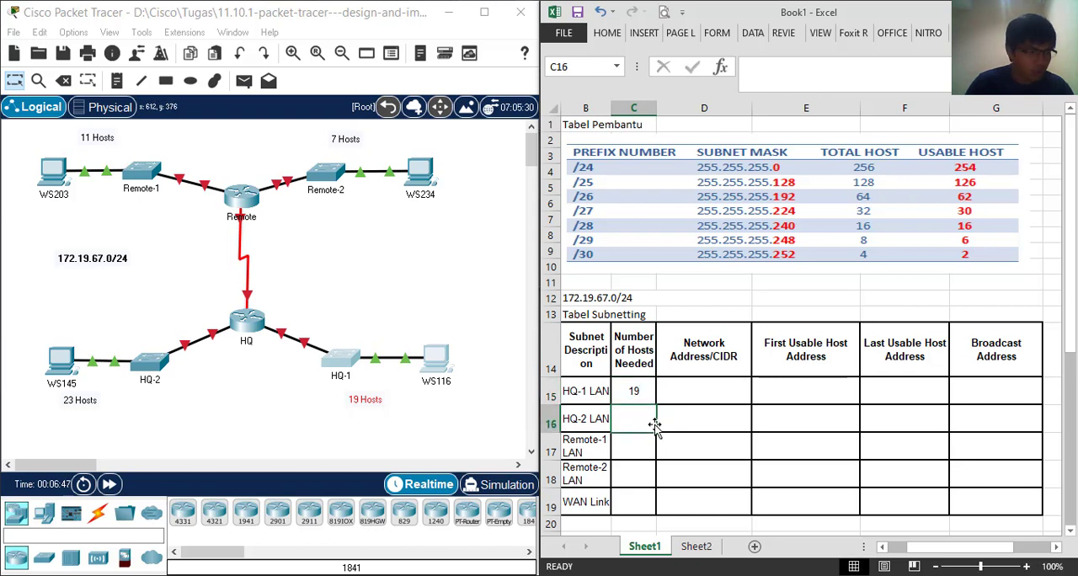
pyautogui.write('23')
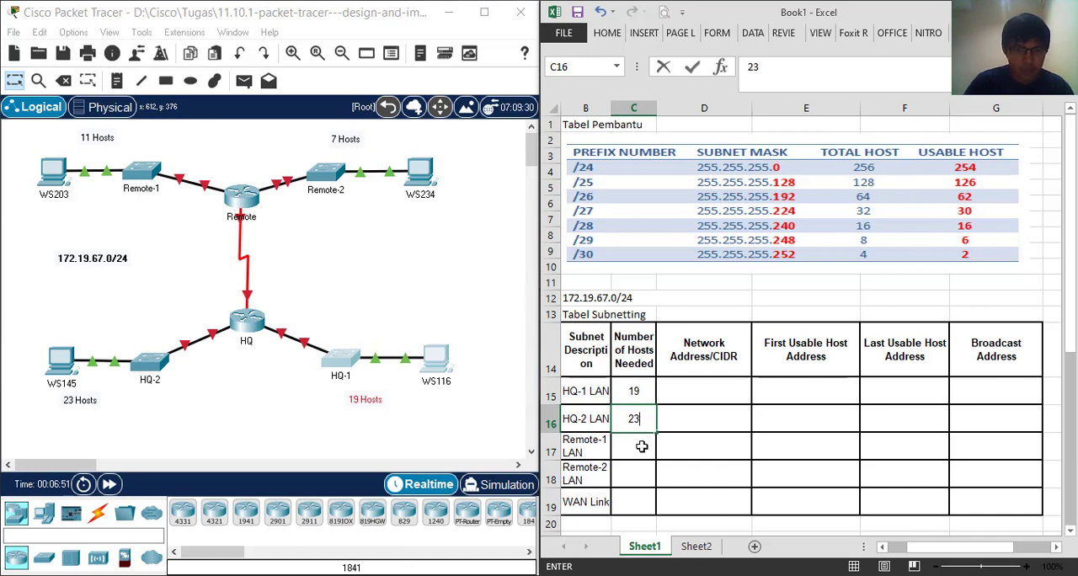
pyautogui.click(638, 449)
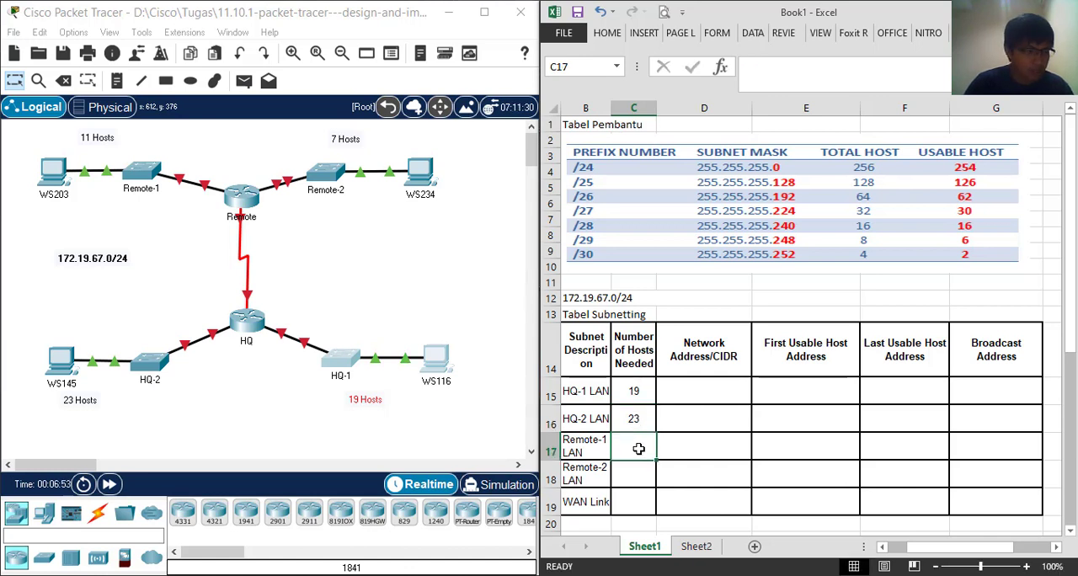
# Enter the number of hosts needed for the remaining subnets: 11 for Remote-1 LAN, 7 for Remote-2 LAN and 2 for the WAN link
pyautogui.write('11')
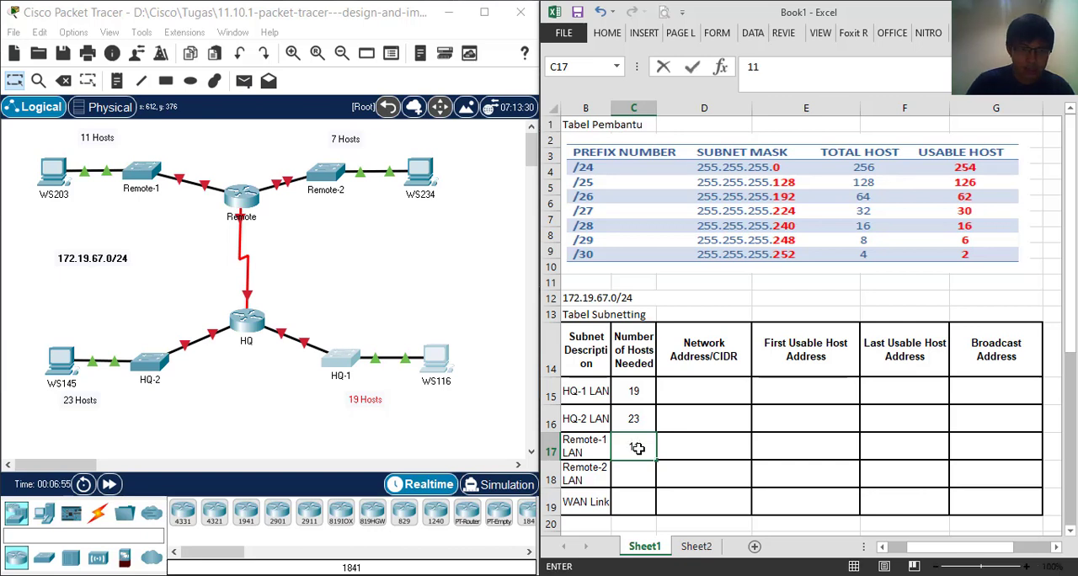
pyautogui.click(637, 473)
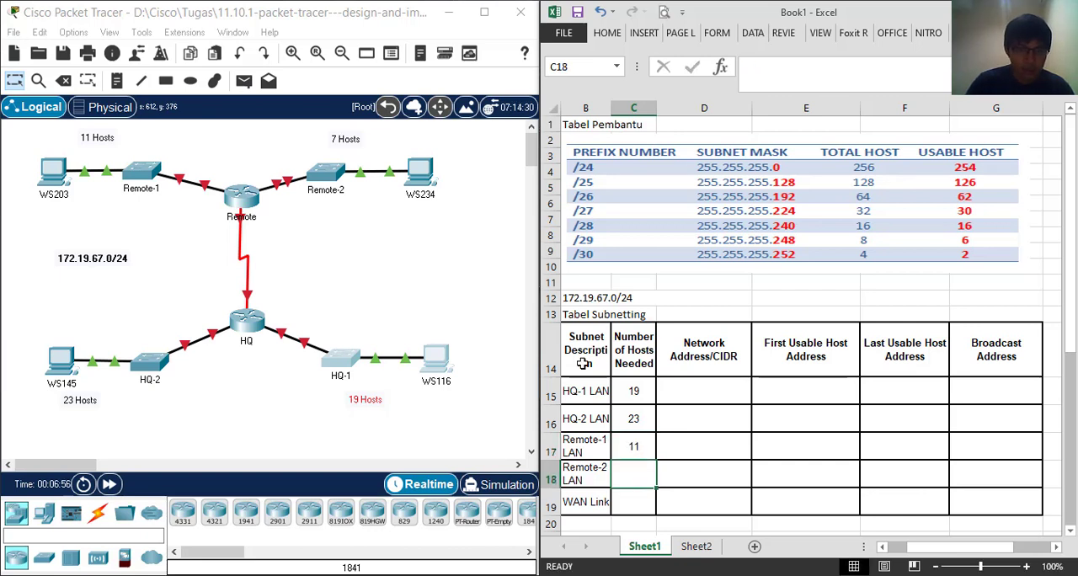
pyautogui.click(343, 139)
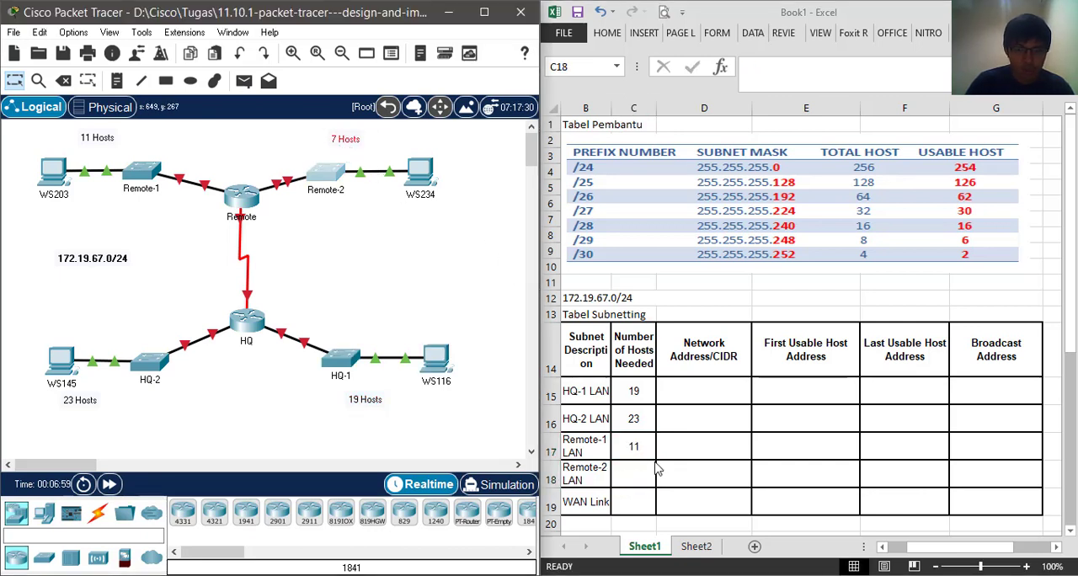
pyautogui.write('7')
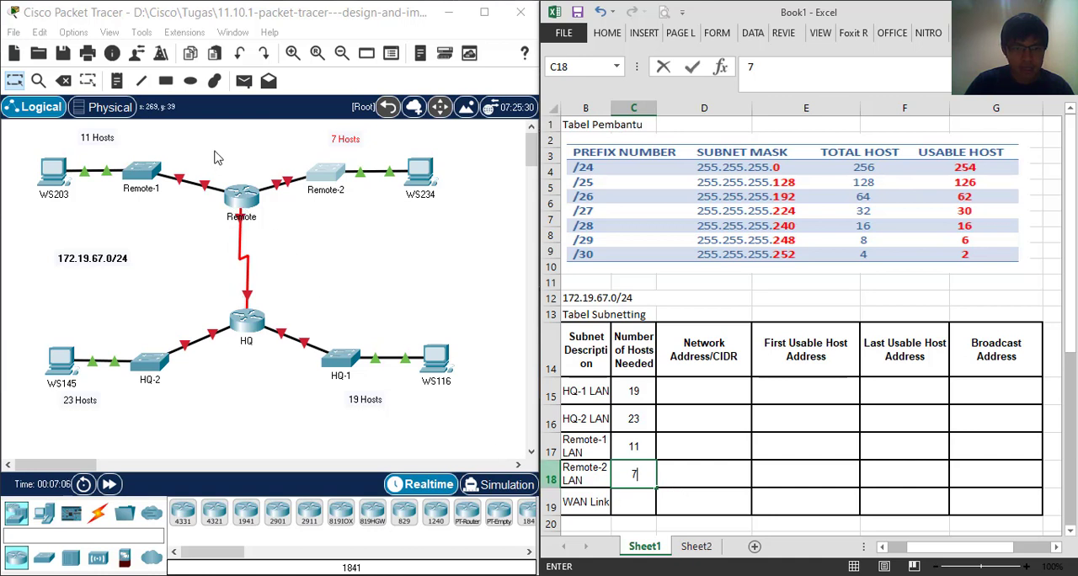
pyautogui.moveTo(214, 150); pyautogui.dragTo(267, 387)
pyautogui.click(648, 503)
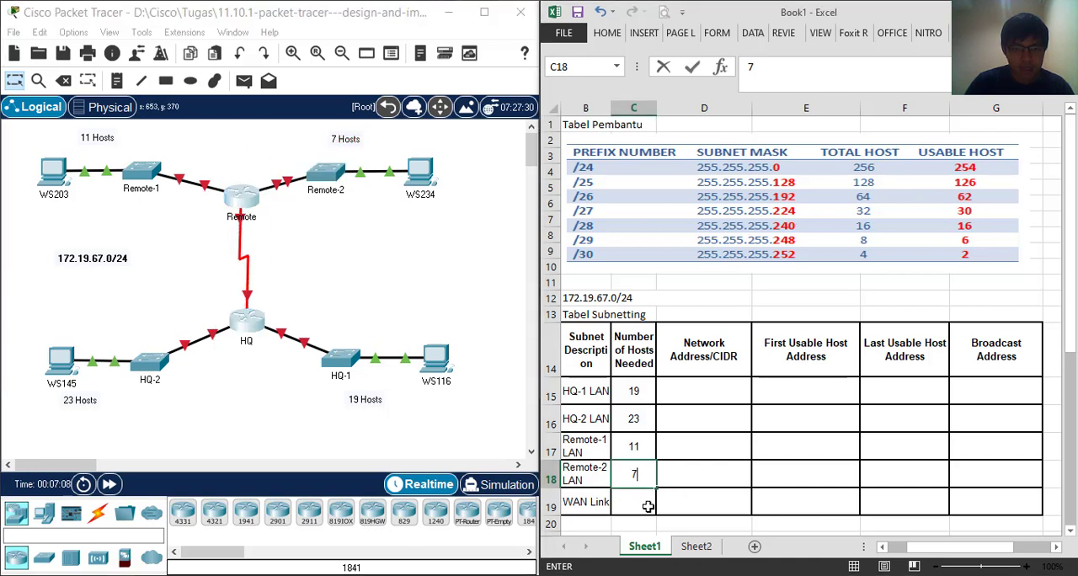
pyautogui.write('2')
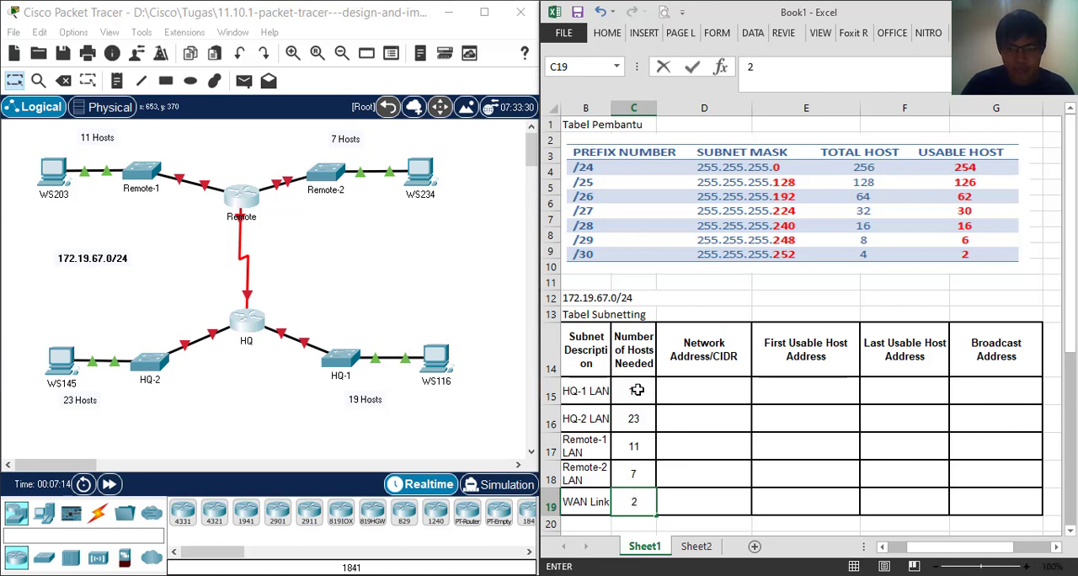
# Compare the hosts needed per subnet with the usable hosts in the prefix table, starting with HQ-1 LAN
pyautogui.moveTo(638, 390); pyautogui.dragTo(639, 501)
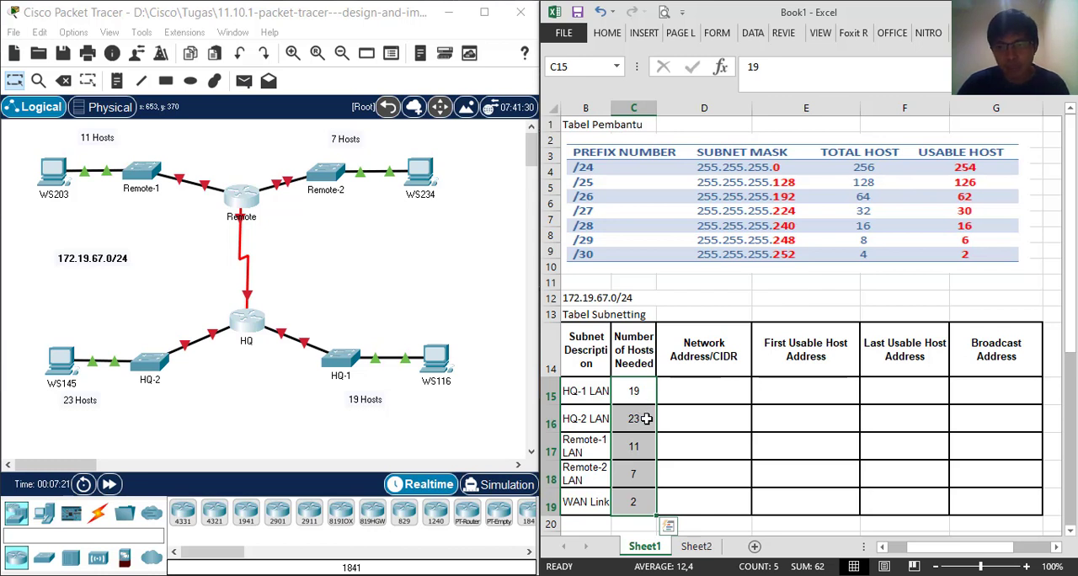
pyautogui.click(676, 240)
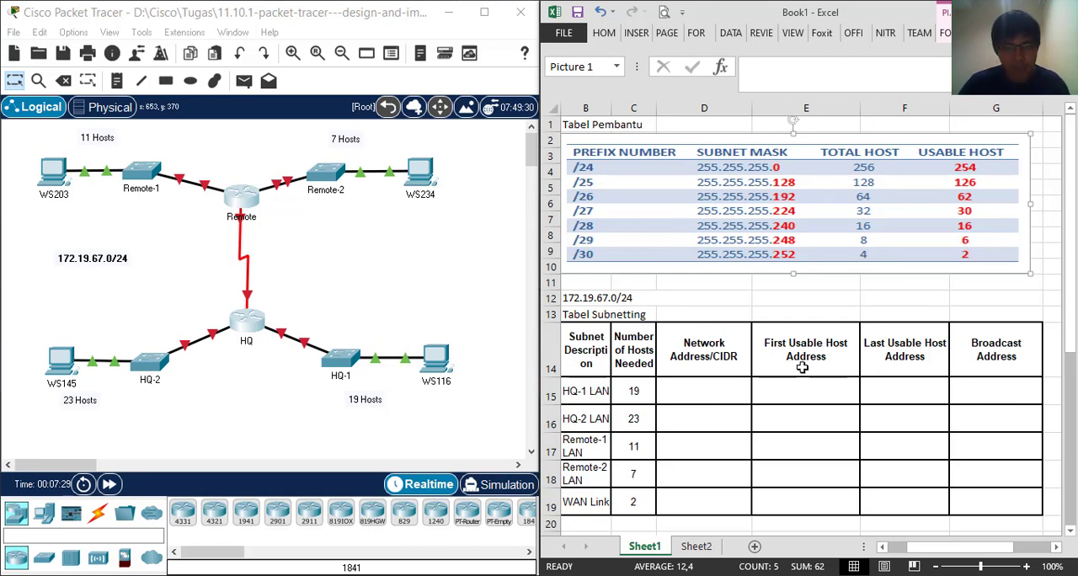
pyautogui.click(644, 392)
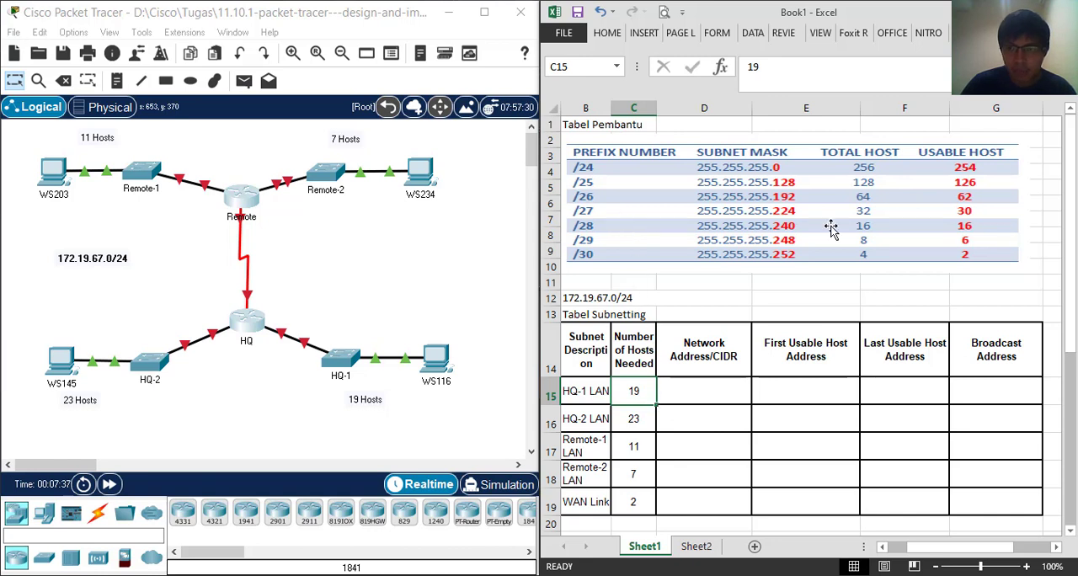
pyautogui.click(607, 216)
pyautogui.click(631, 283)
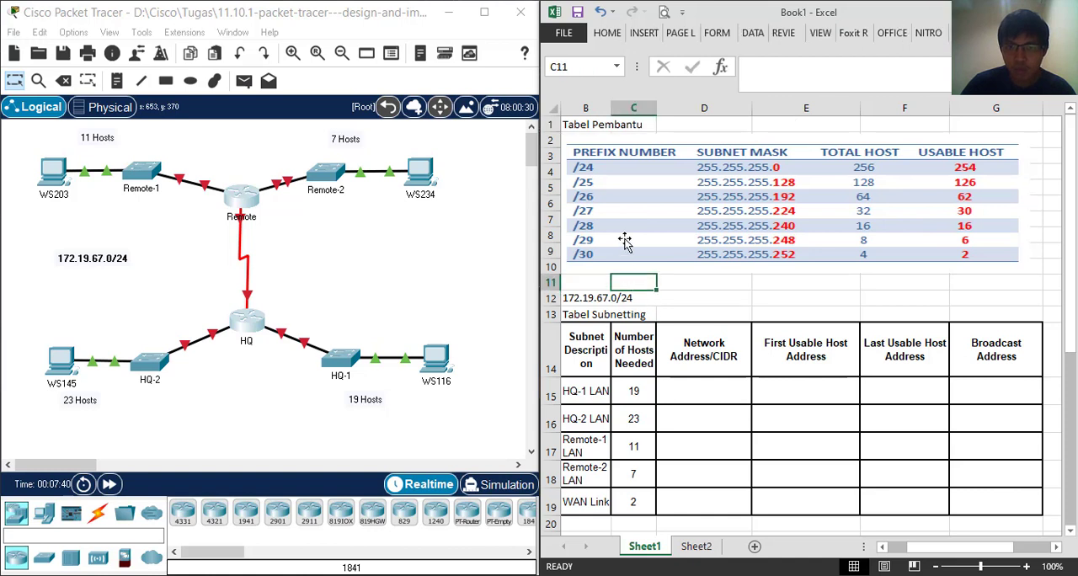
pyautogui.click(926, 209)
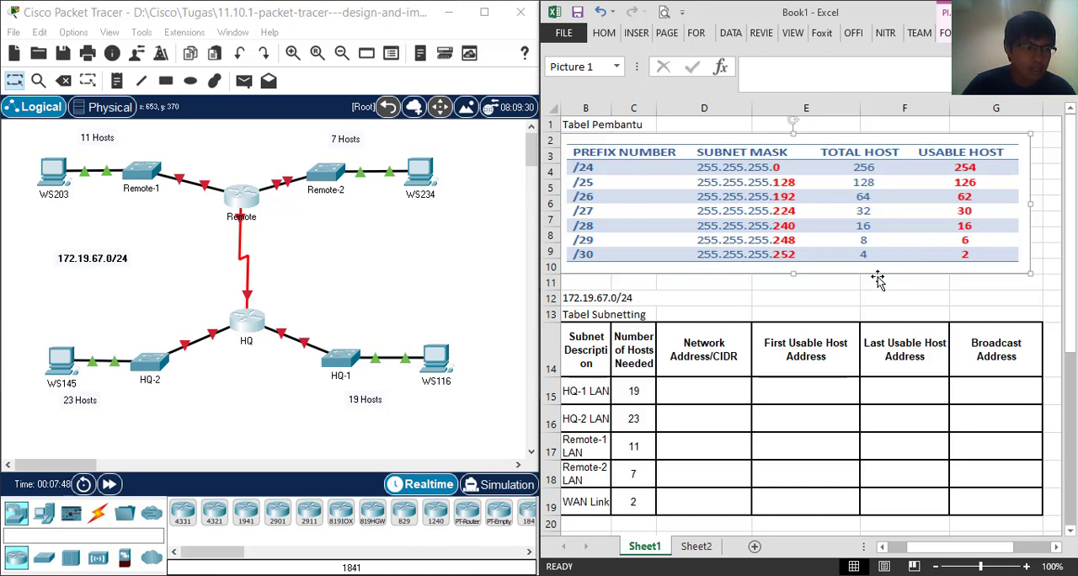
pyautogui.click(726, 394)
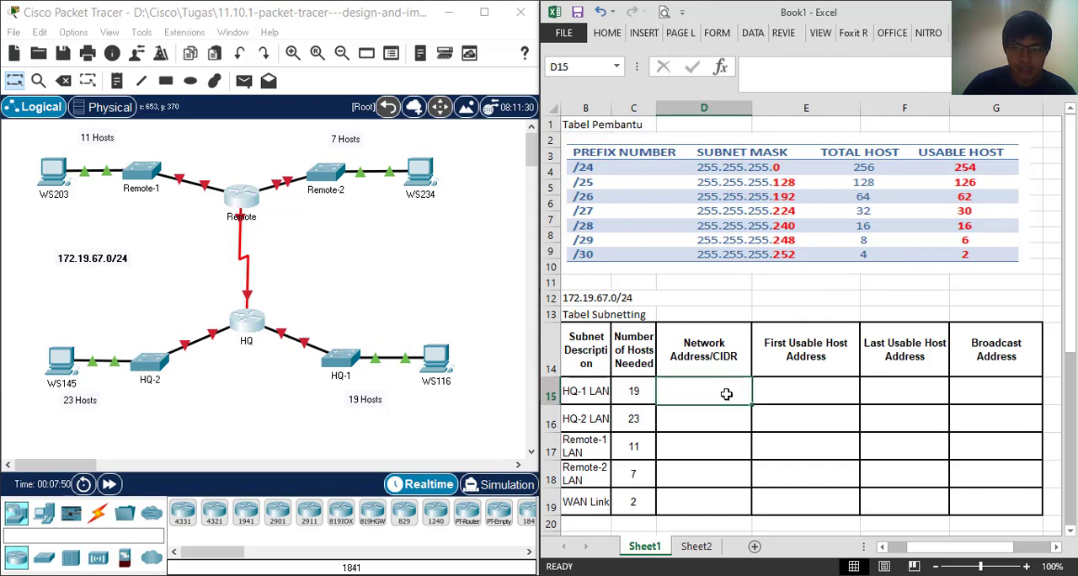
pyautogui.press('alt')
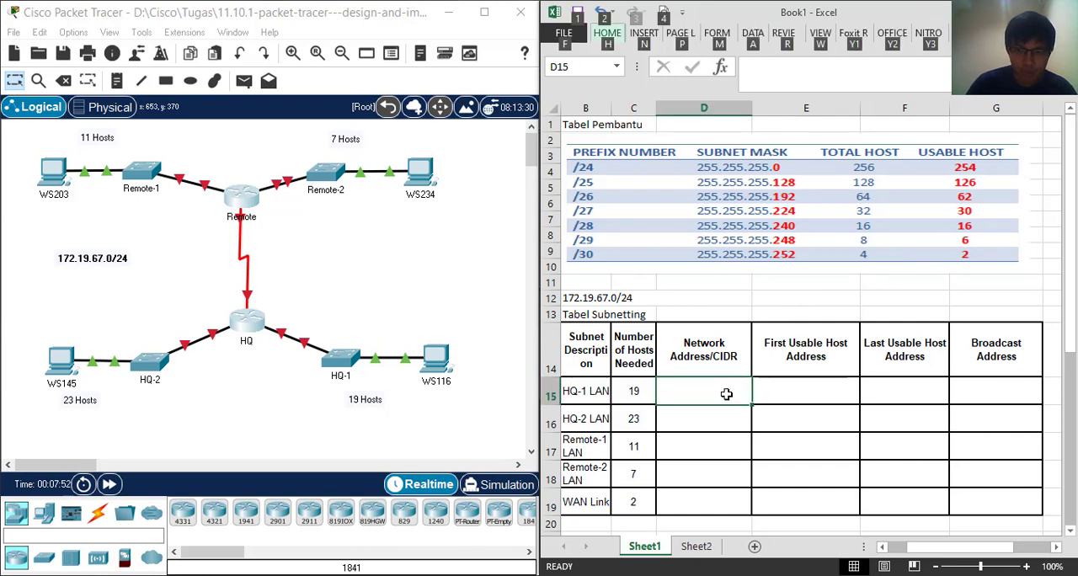
pyautogui.click(705, 400)
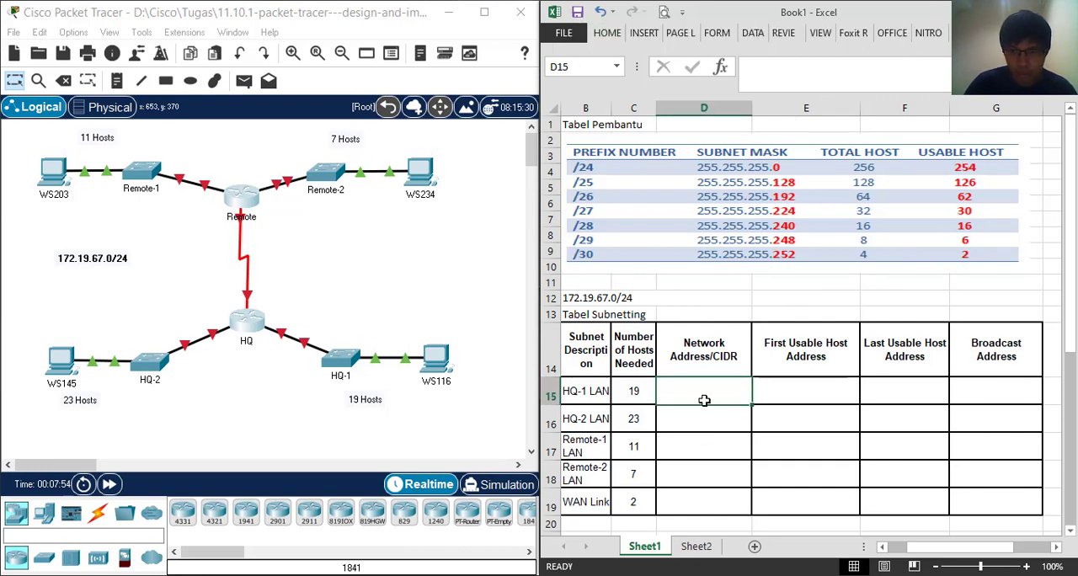
pyautogui.click(703, 420)
pyautogui.click(705, 389)
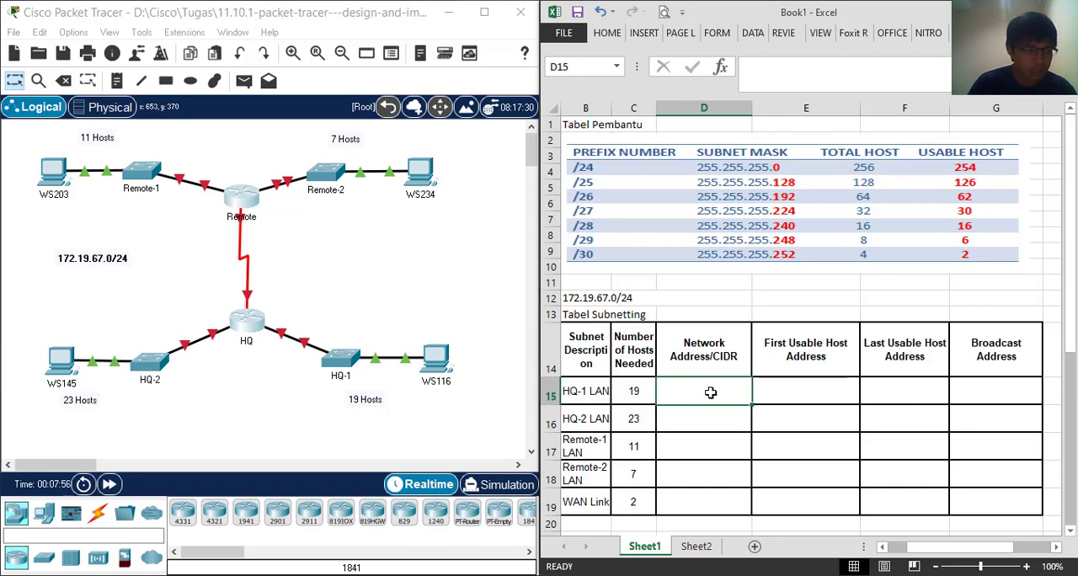
pyautogui.press('/')
pyautogui.press('2')
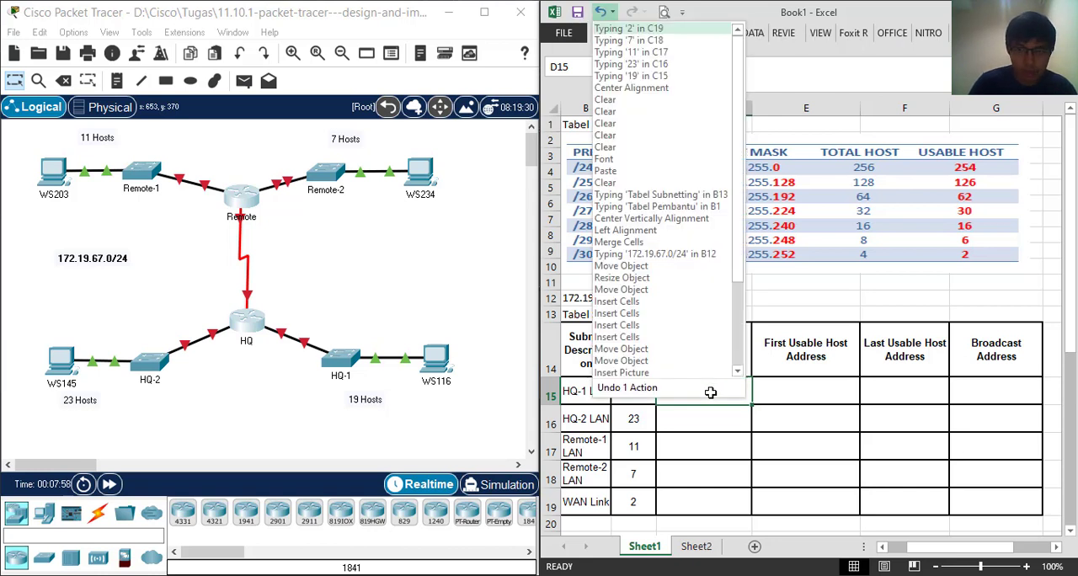
pyautogui.click(851, 390)
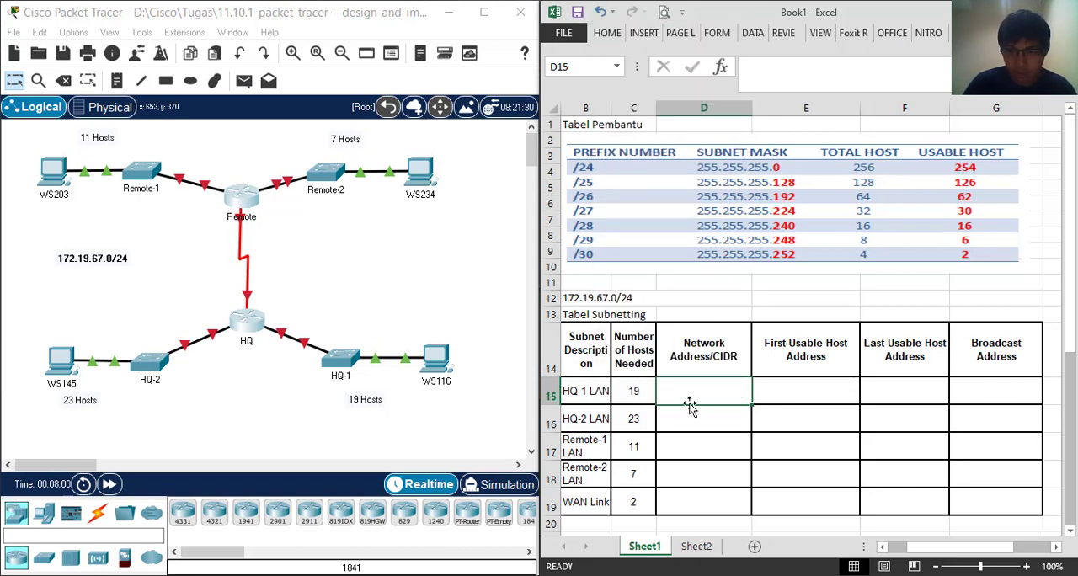
# Enter the prefix /27 in the Network Address/CIDR column for both HQ-1 LAN and HQ-2 LAN
pyautogui.click(690, 405)
pyautogui.doubleClick(695, 393)
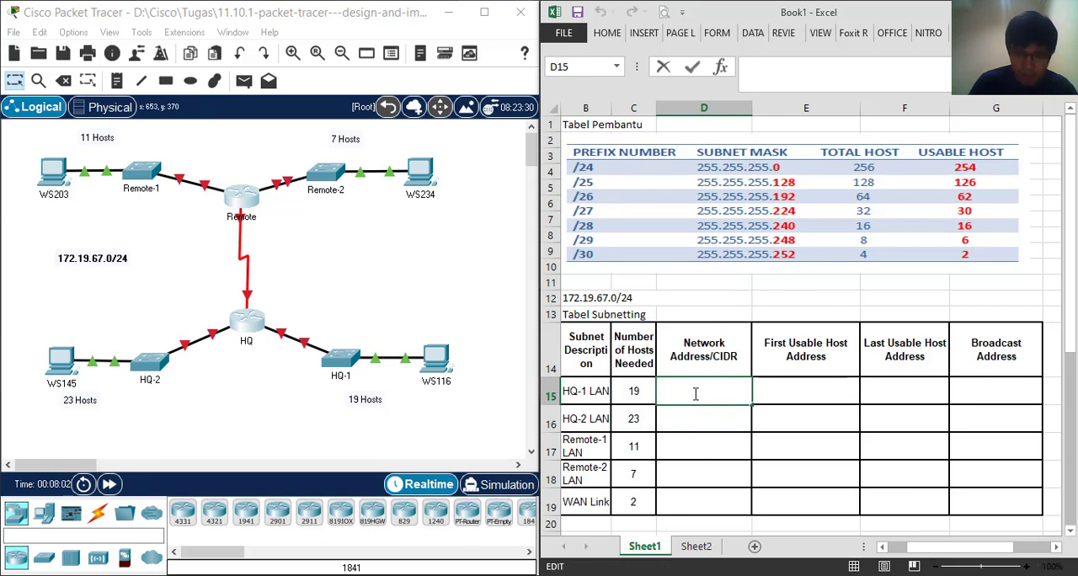
pyautogui.write('/27')
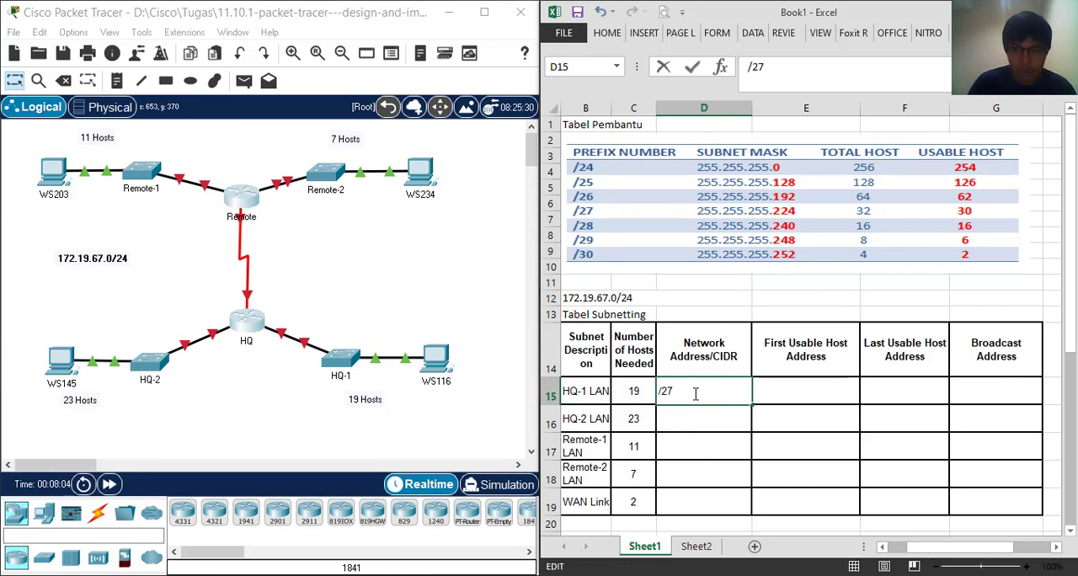
pyautogui.press('Return')
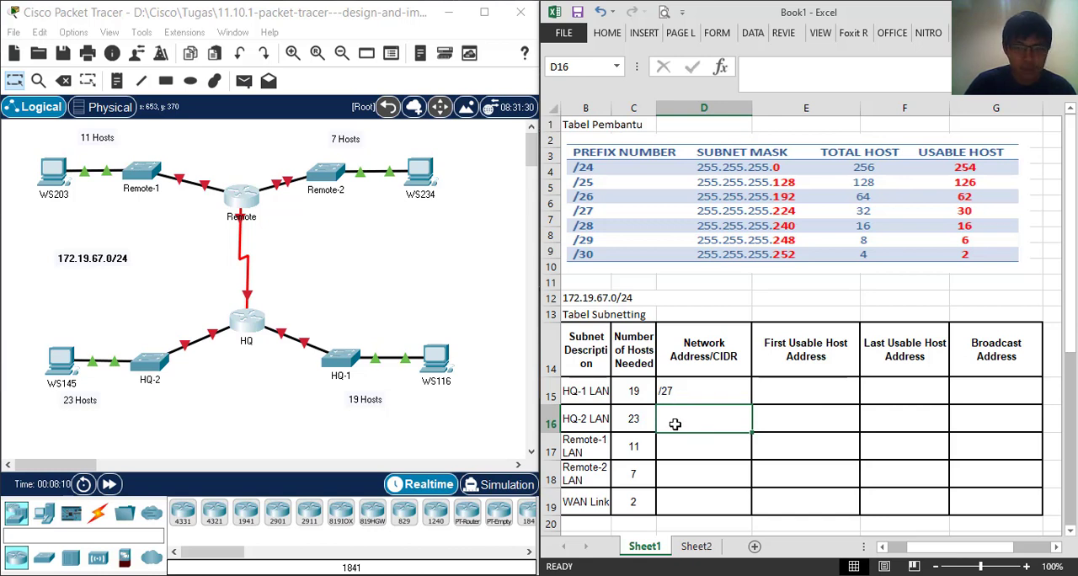
pyautogui.doubleClick(704, 416)
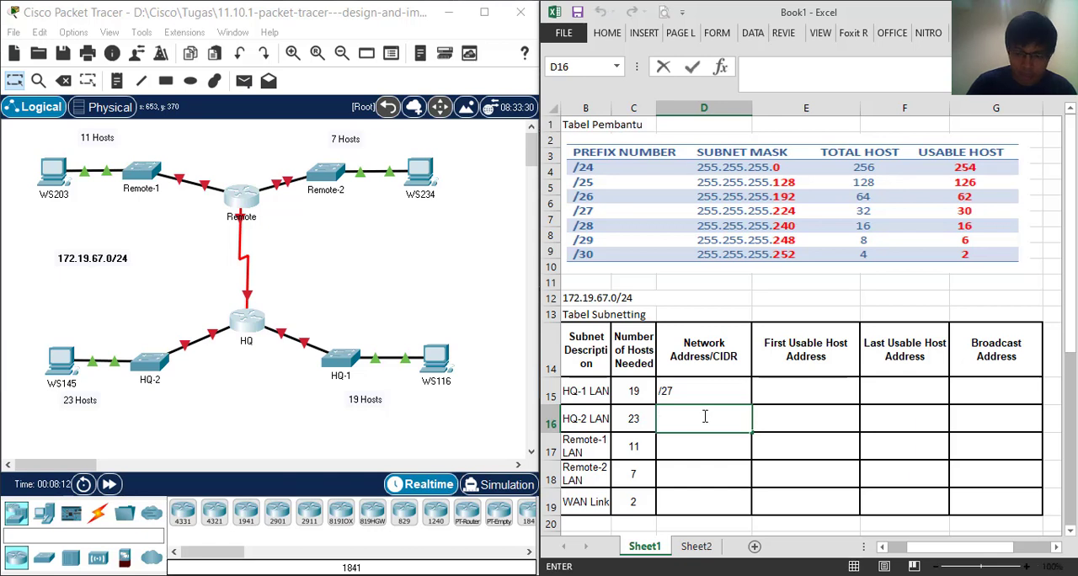
pyautogui.write('/27')
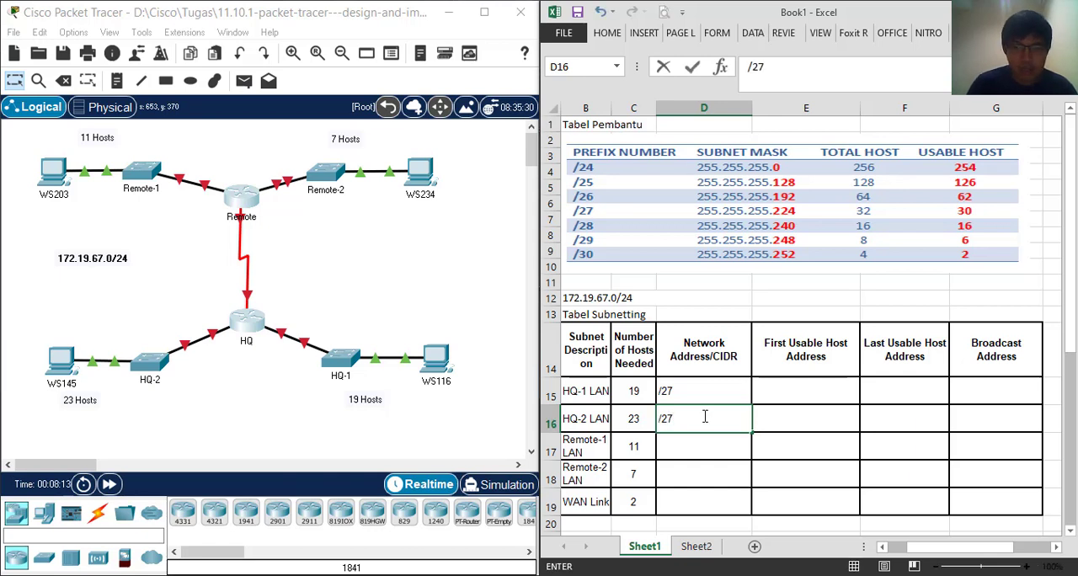
pyautogui.press('Return')
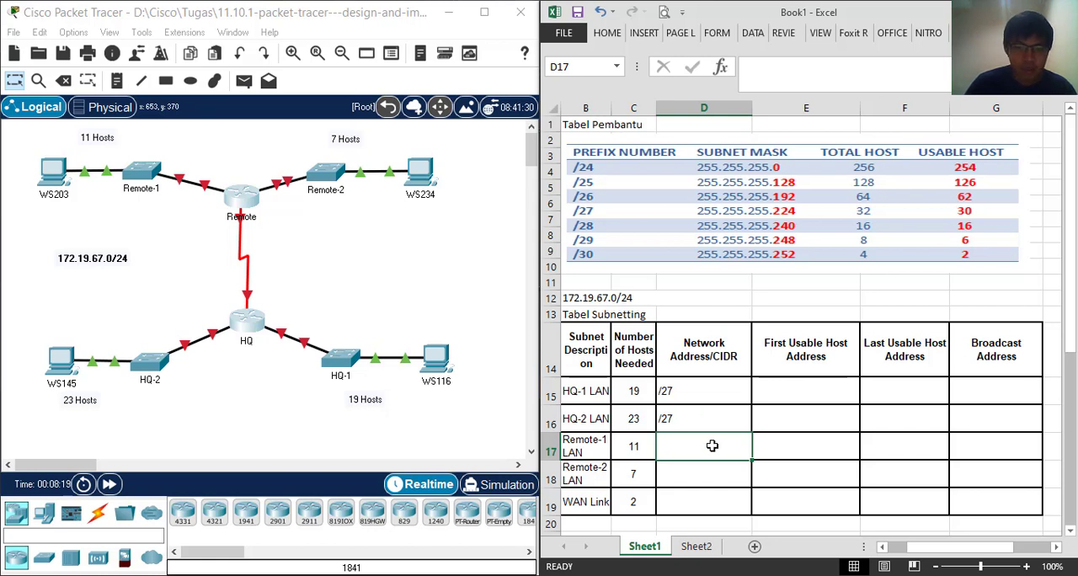
# Enter the prefix /28 for Remote-1 LAN and Remote-2 LAN and /30 for the WAN link in the Network Address/CIDR column
pyautogui.doubleClick(713, 447)
pyautogui.write('/')
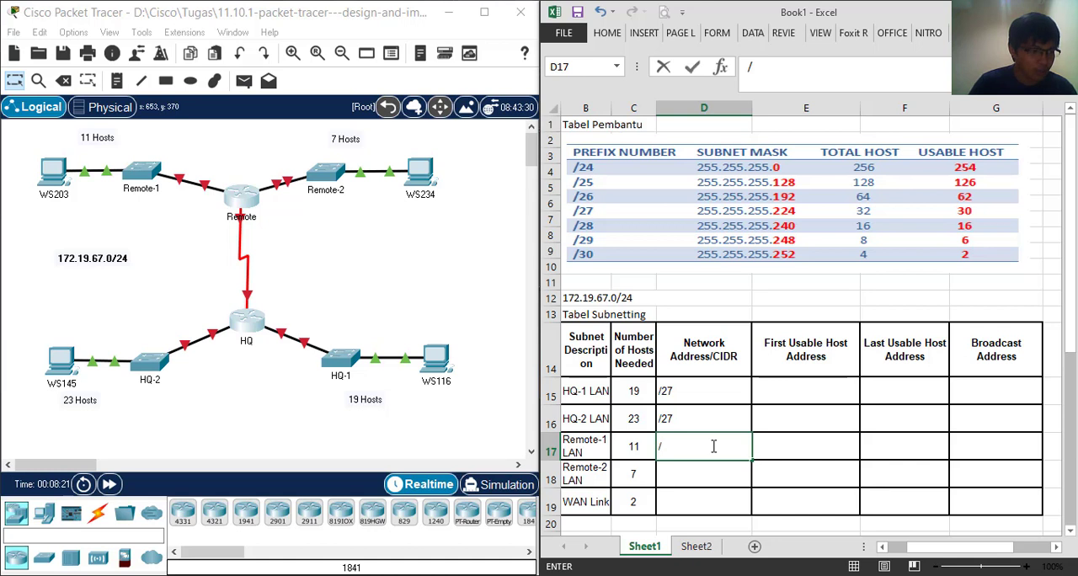
pyautogui.write('28')
pyautogui.press('Return')
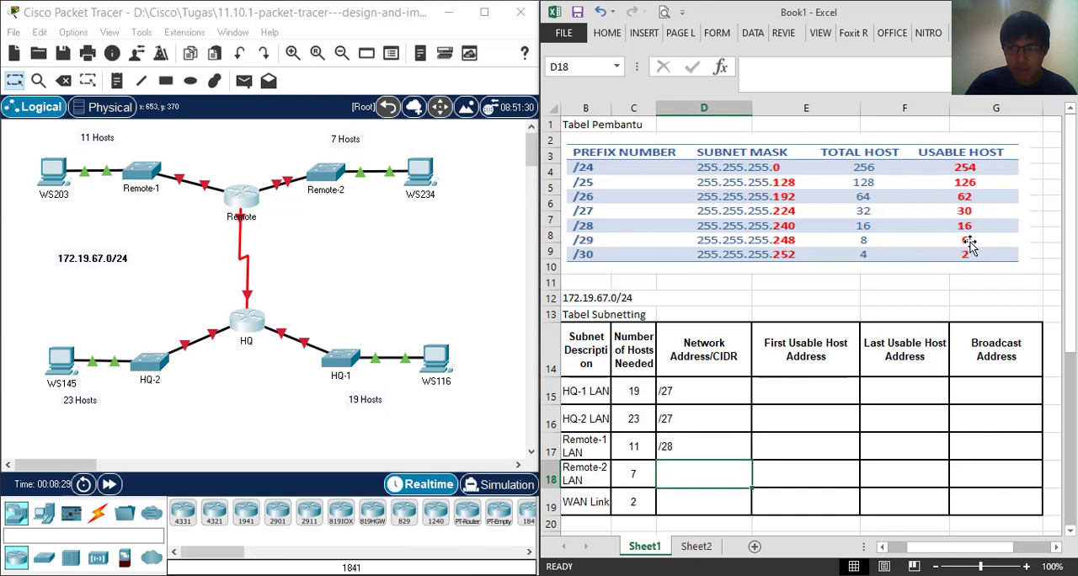
pyautogui.doubleClick(735, 479)
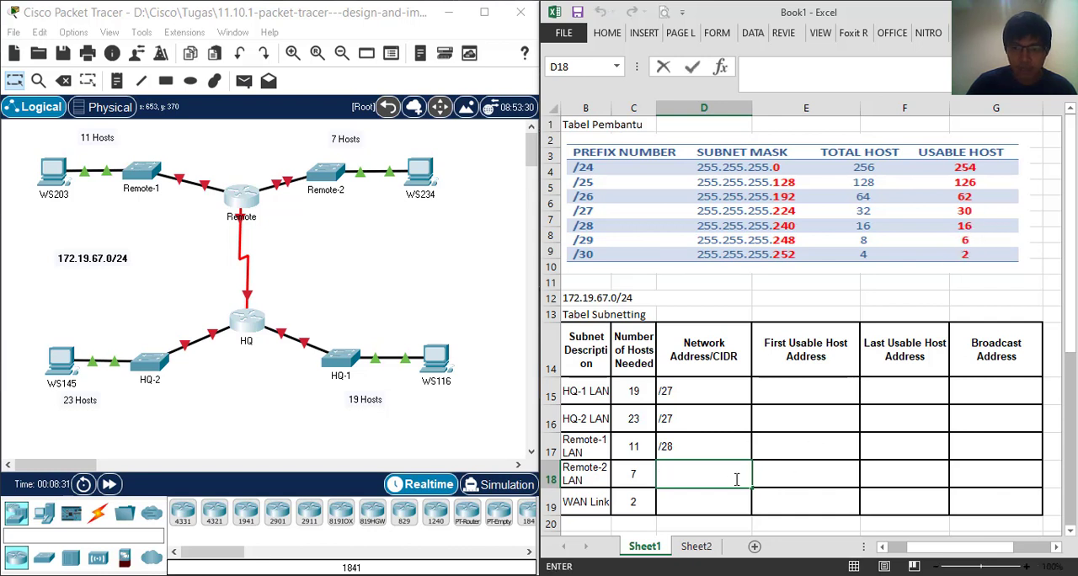
pyautogui.write('/28')
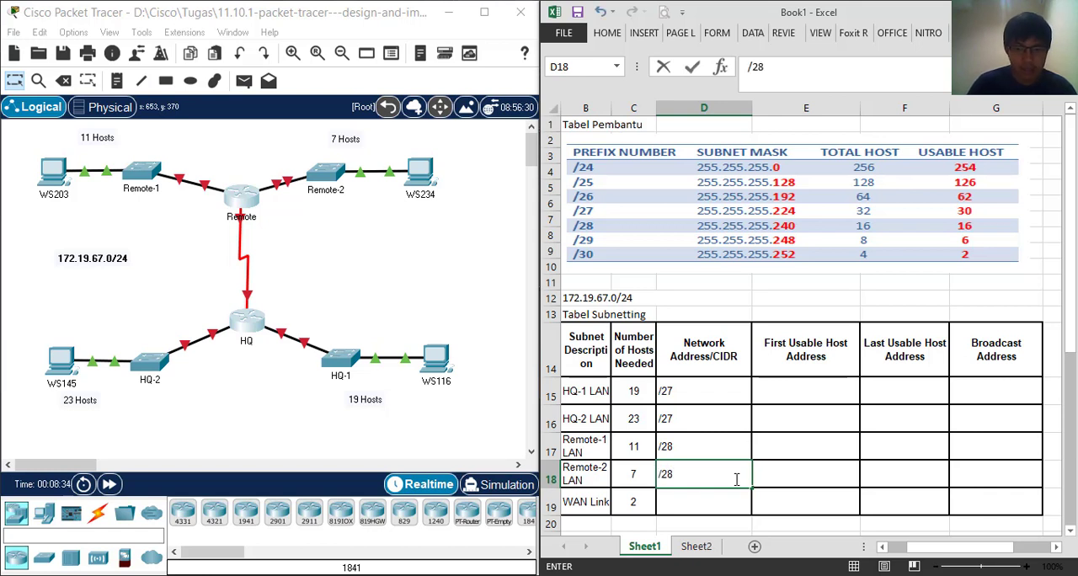
pyautogui.press('Return')
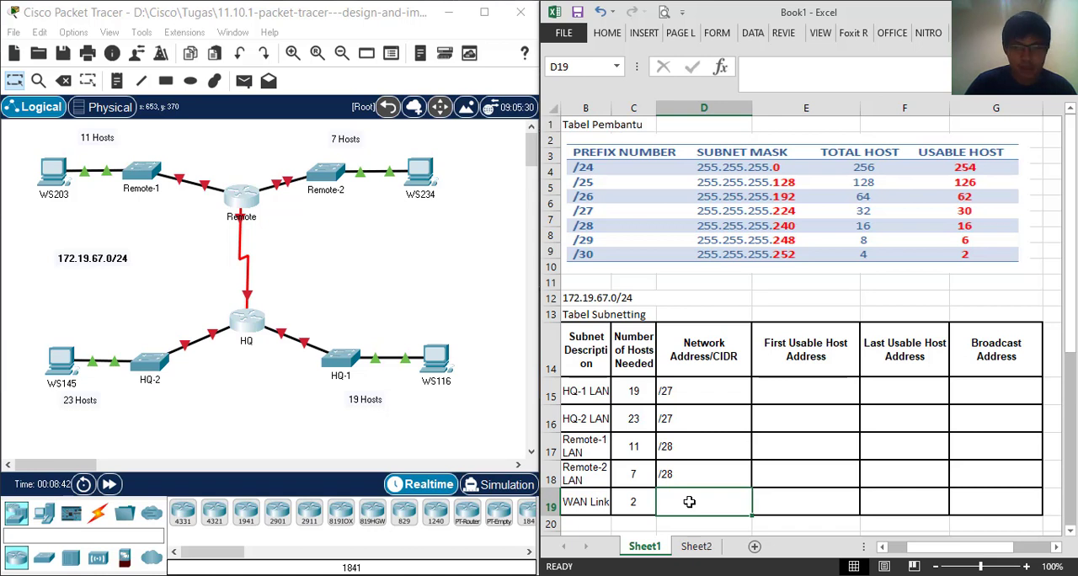
pyautogui.write('/30')
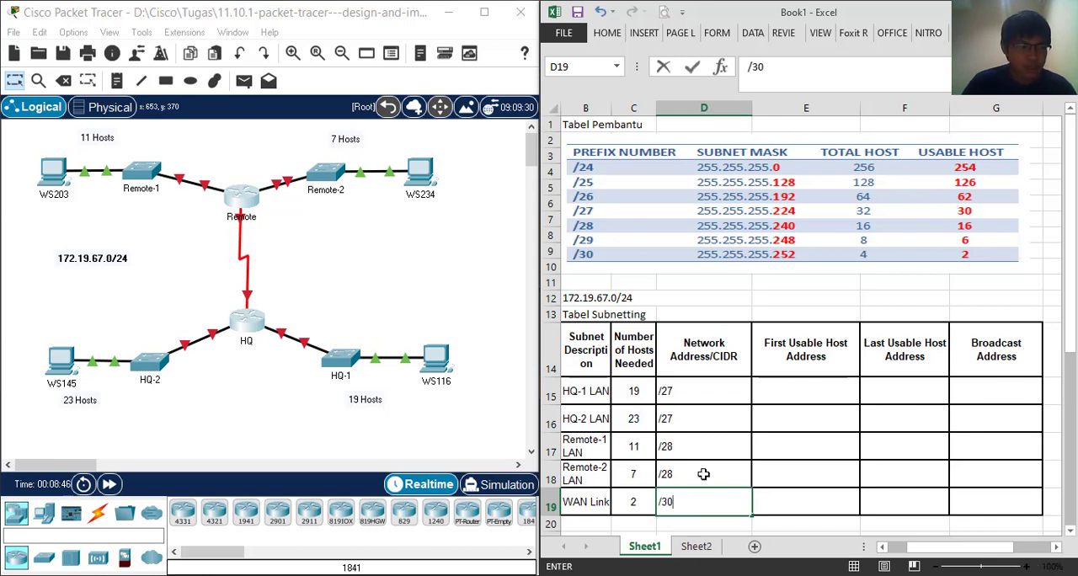
pyautogui.click(792, 391)
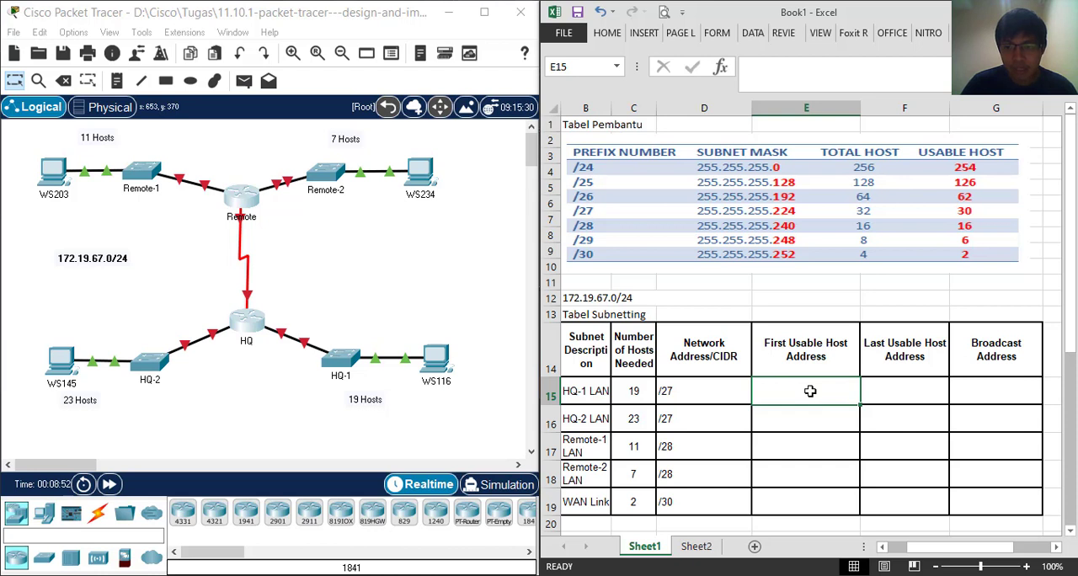
# Enter 172.19.67.1 as the First Usable Host Address for HQ-1 LAN
pyautogui.click(912, 385)
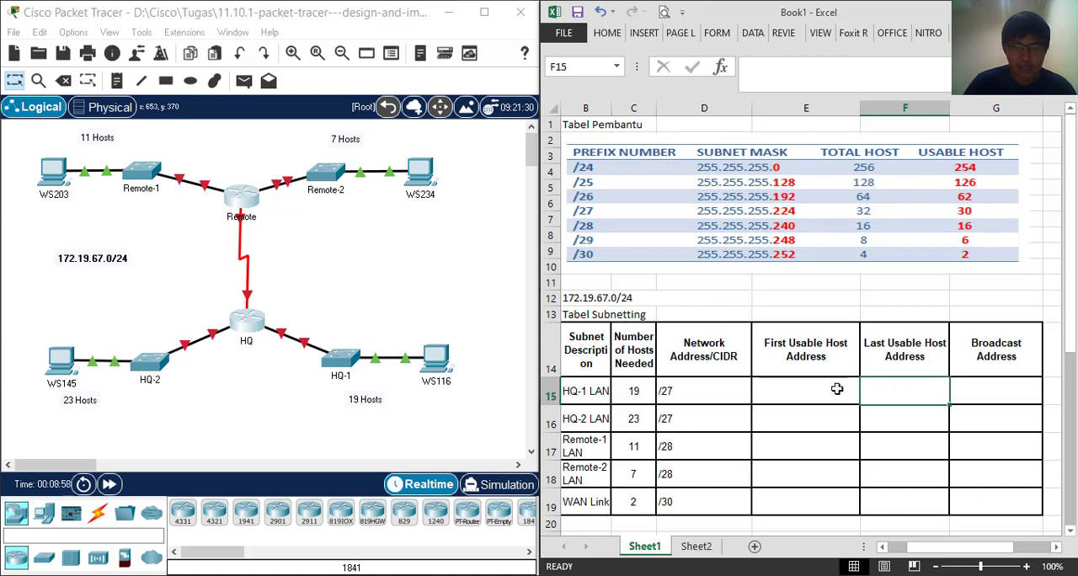
pyautogui.click(803, 389)
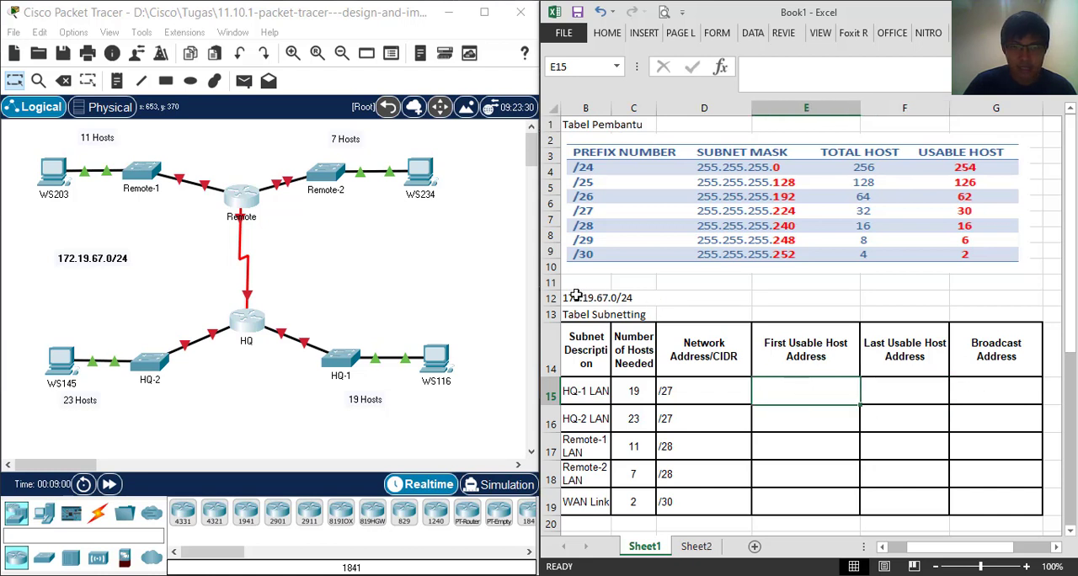
pyautogui.moveTo(46, 245); pyautogui.dragTo(143, 286)
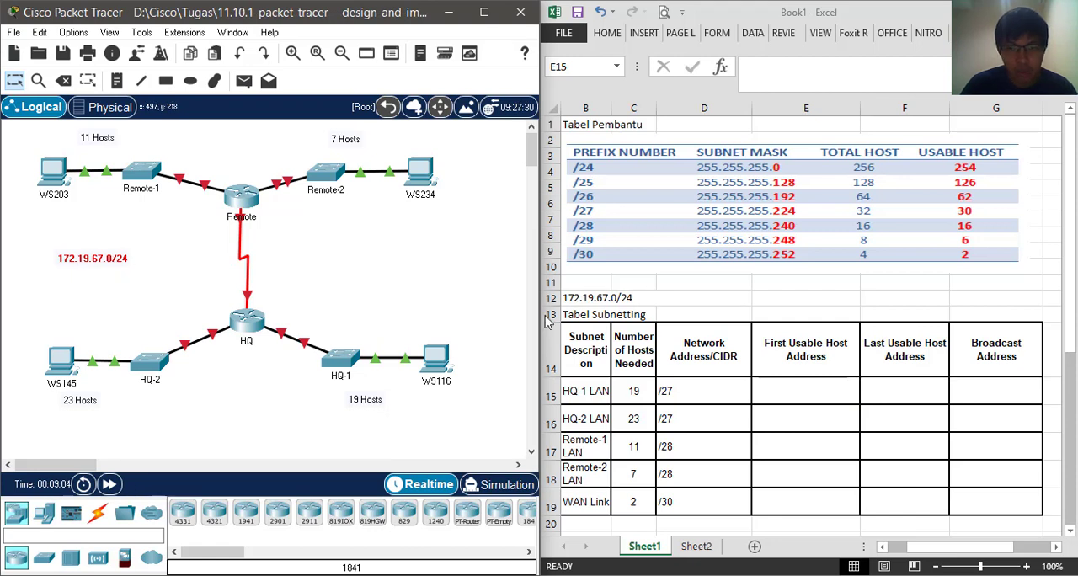
pyautogui.click(601, 301)
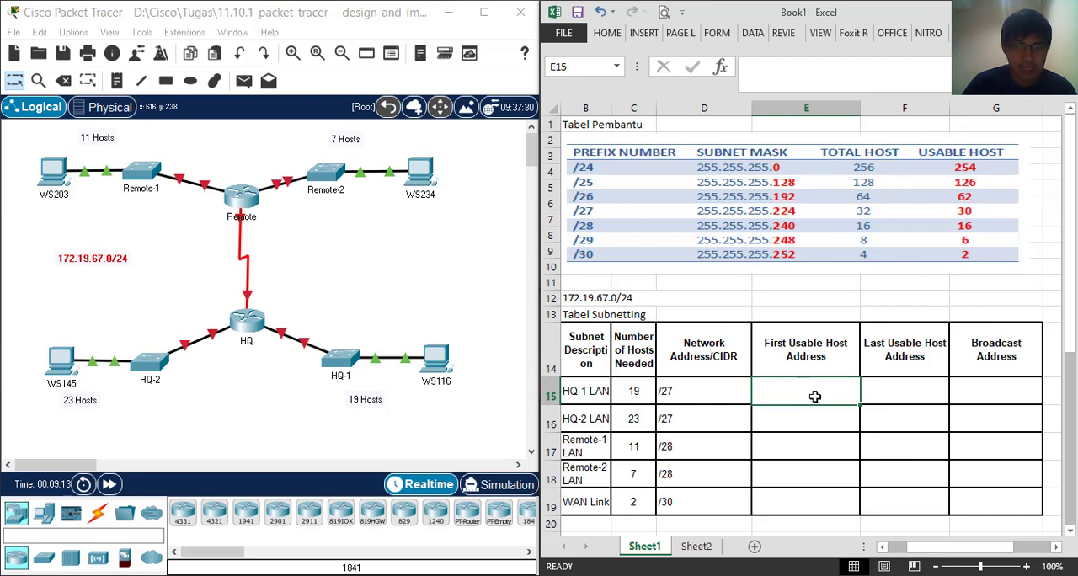
pyautogui.write('172.1')
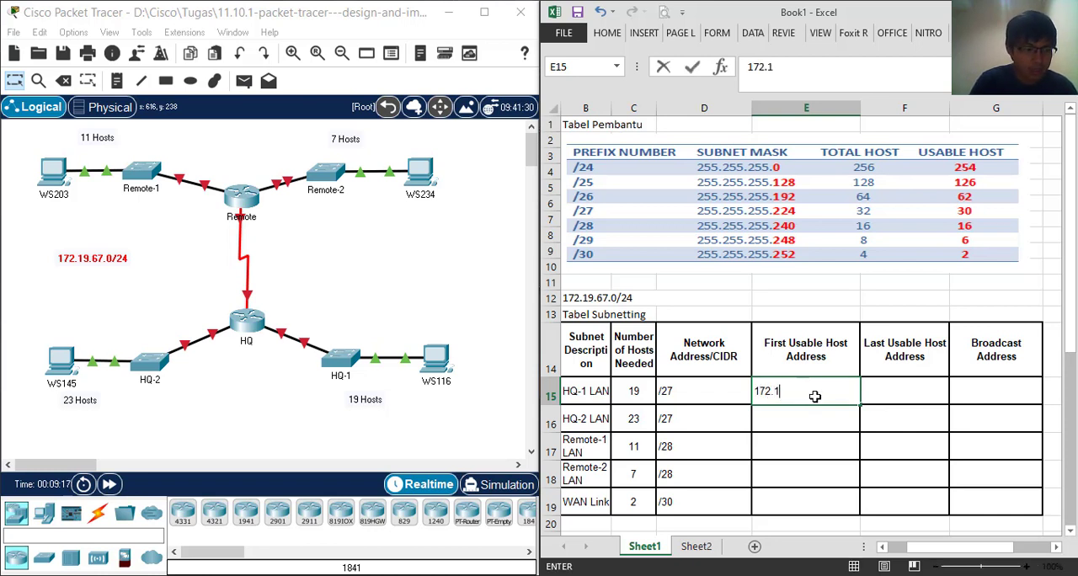
pyautogui.write('9')
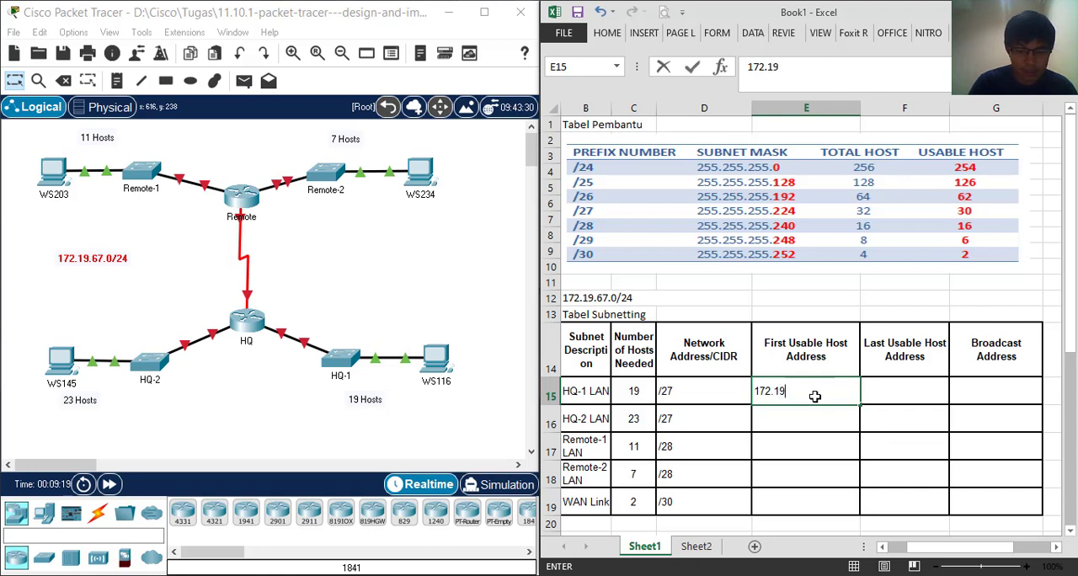
pyautogui.write('.67.1')
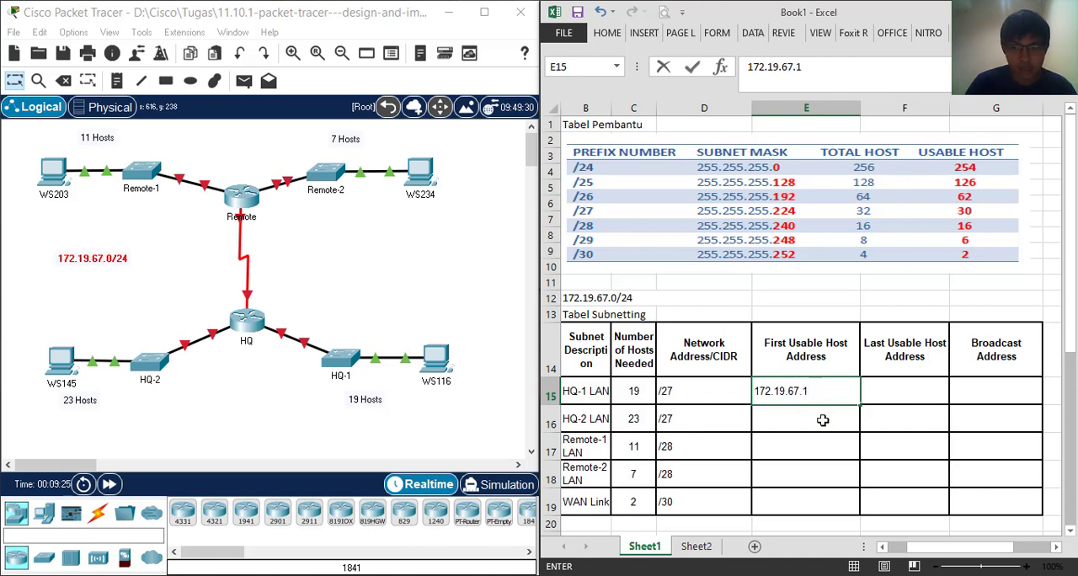
pyautogui.press('Return')
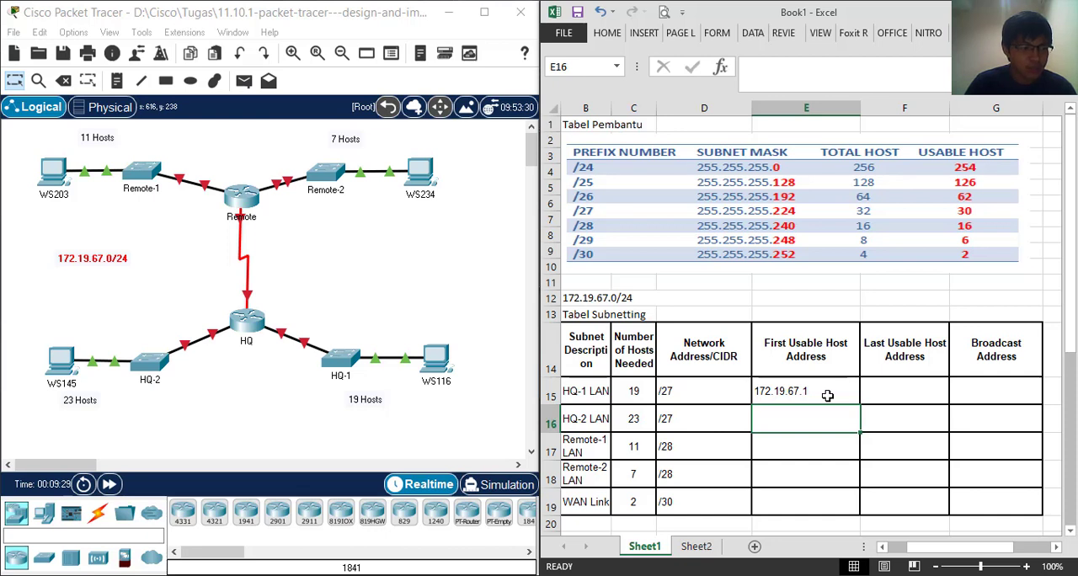
# Complete the HQ-1 LAN entry in the Network Address/CIDR column as 172.19.67.0/27
pyautogui.doubleClick(663, 390)
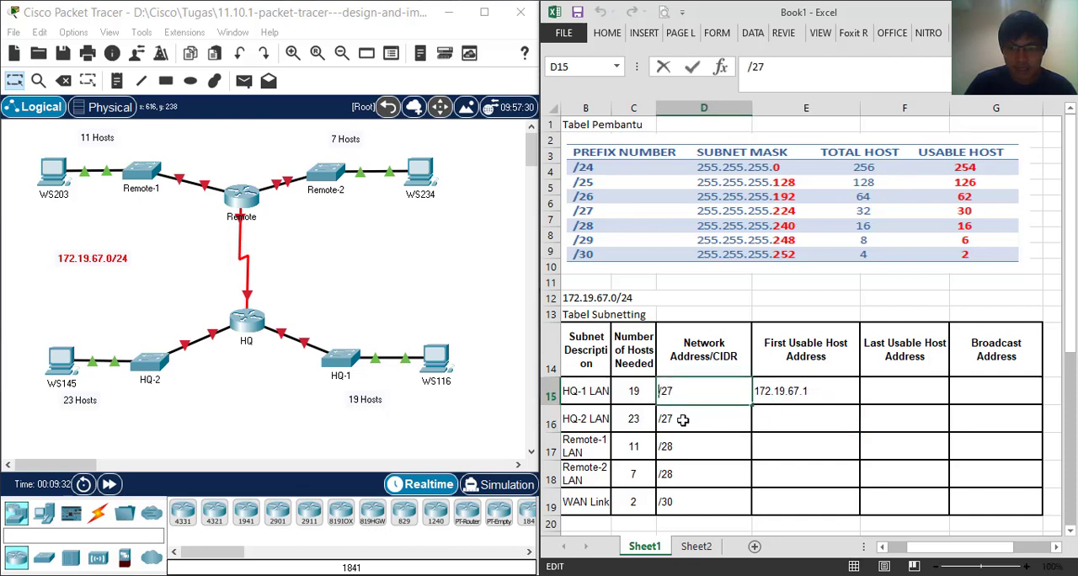
pyautogui.write('172')
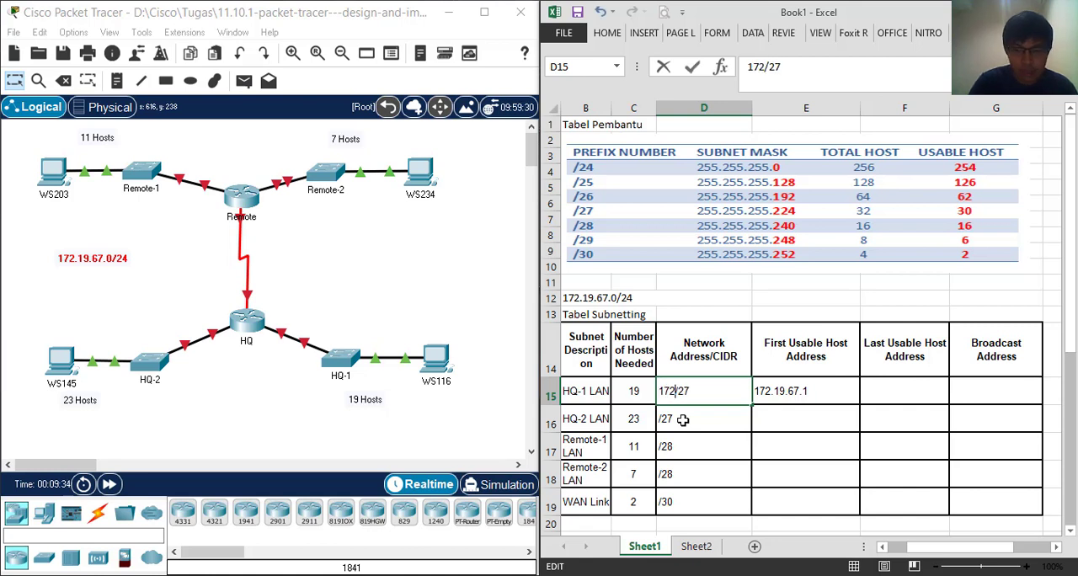
pyautogui.write('.1')
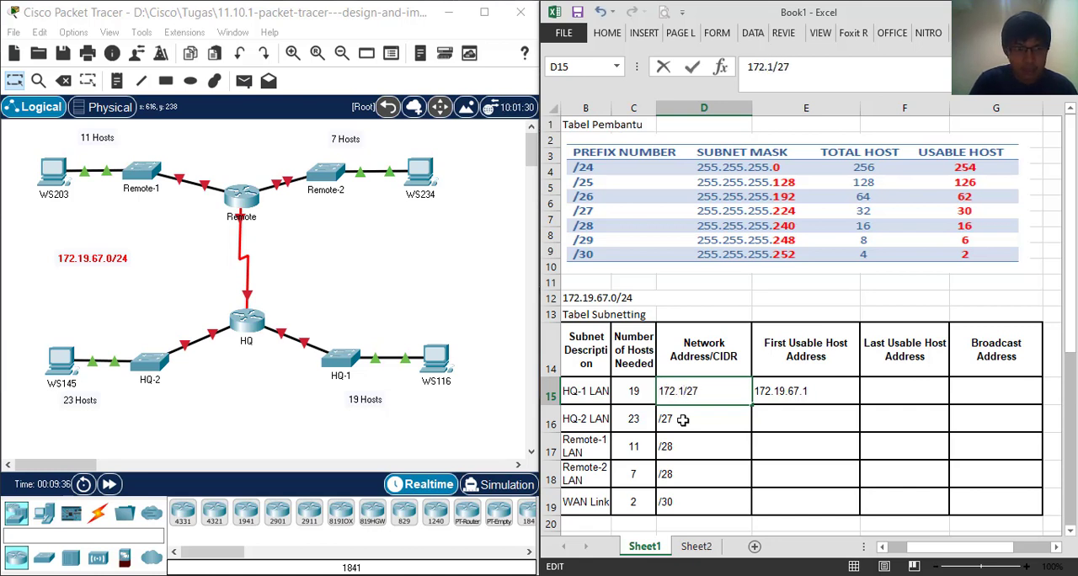
pyautogui.write('9.')
pyautogui.write('66')
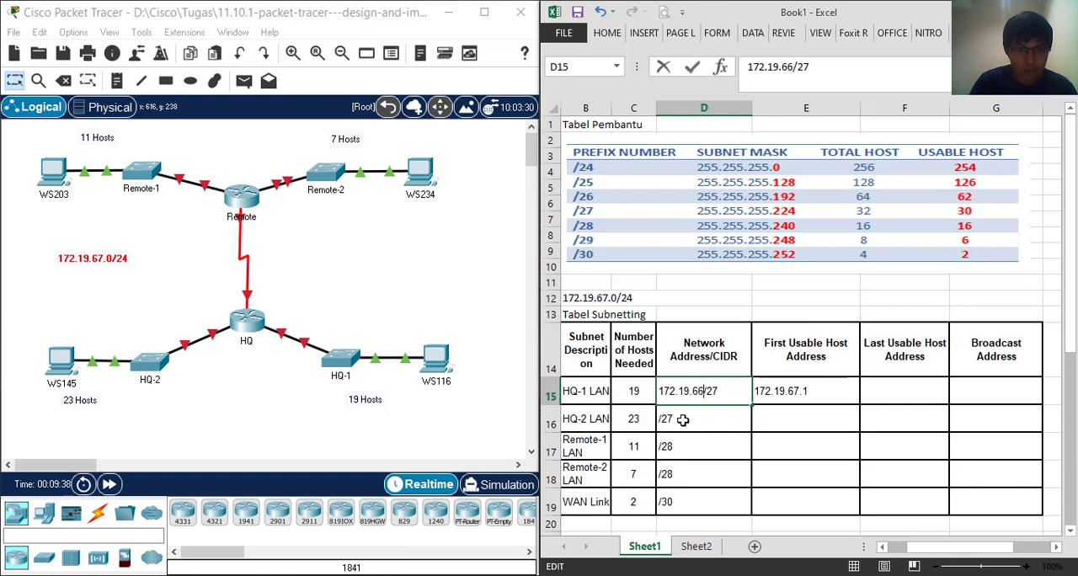
pyautogui.press('BackSpace')
pyautogui.write('7.0')
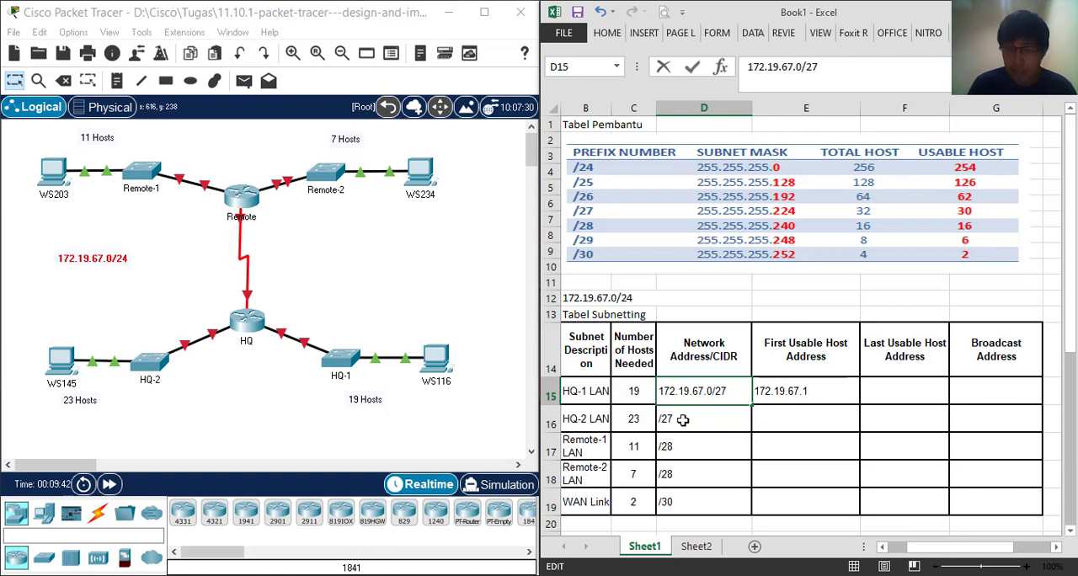
pyautogui.click(682, 419)
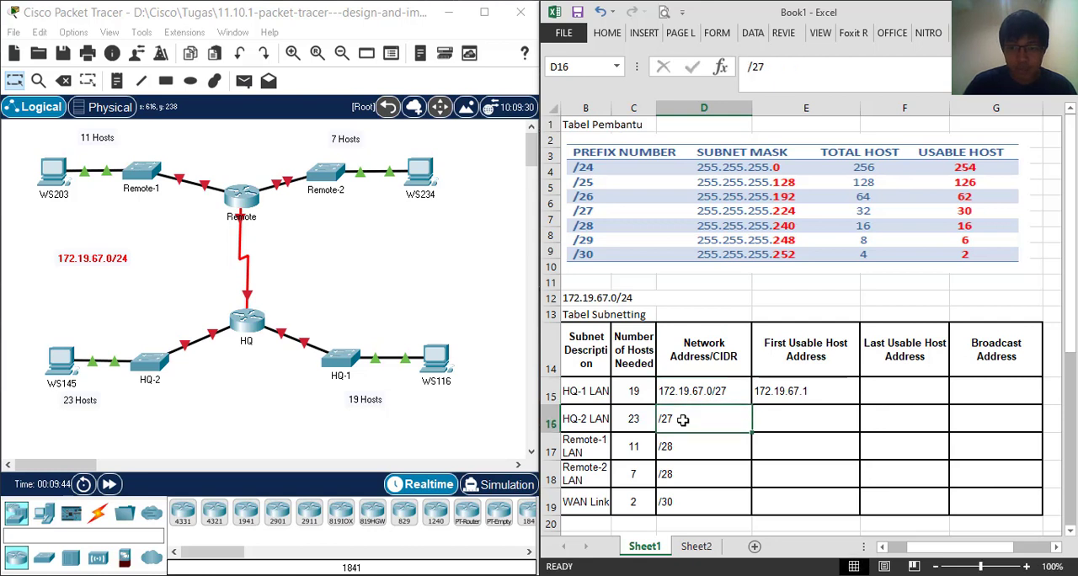
pyautogui.click(706, 390)
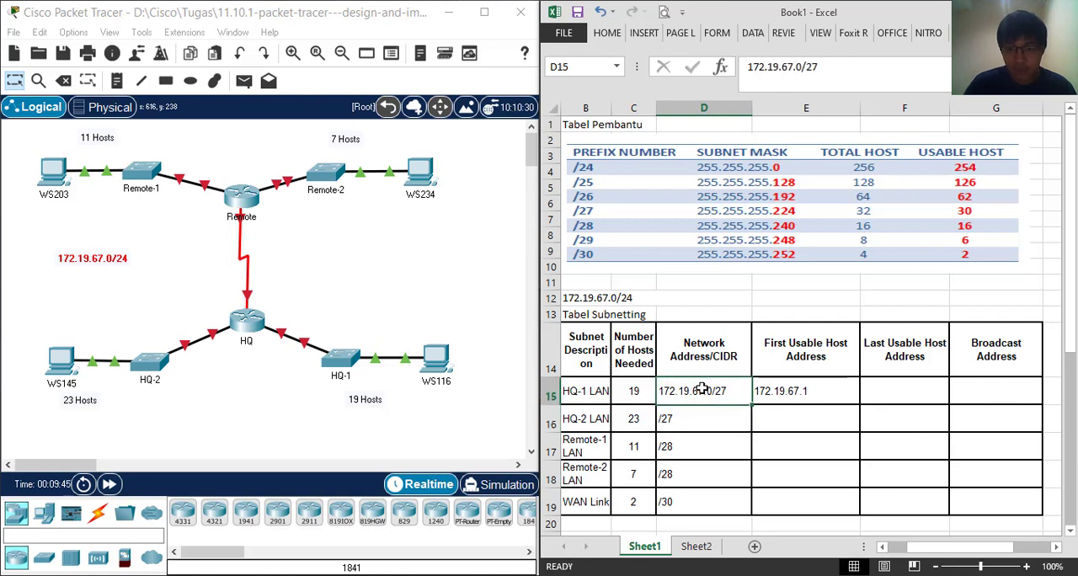
# Enter 172.19.67.31 as the Broadcast Address for HQ-1 LAN
pyautogui.click(841, 390)
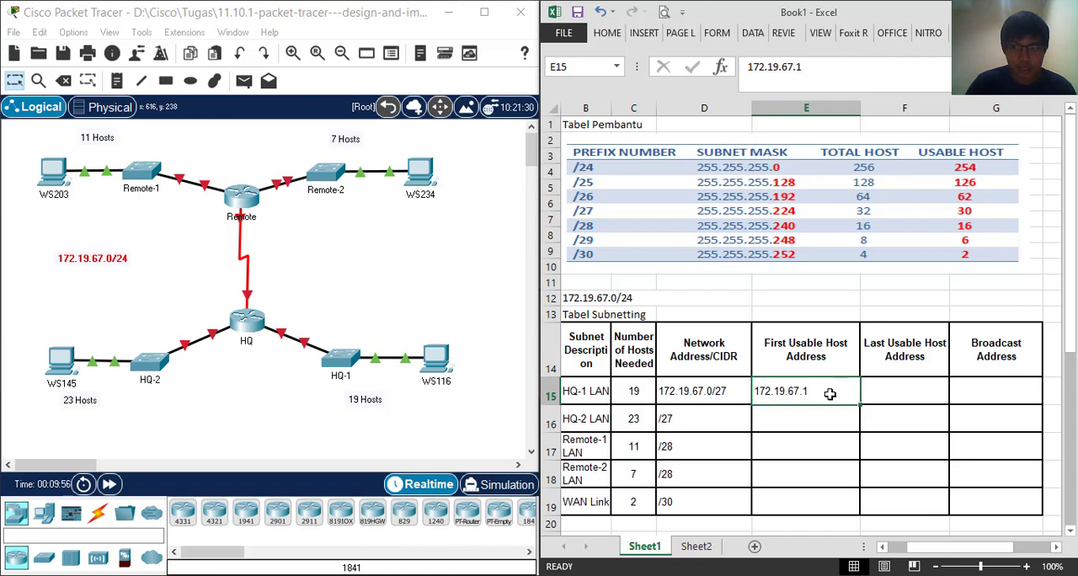
pyautogui.click(976, 394)
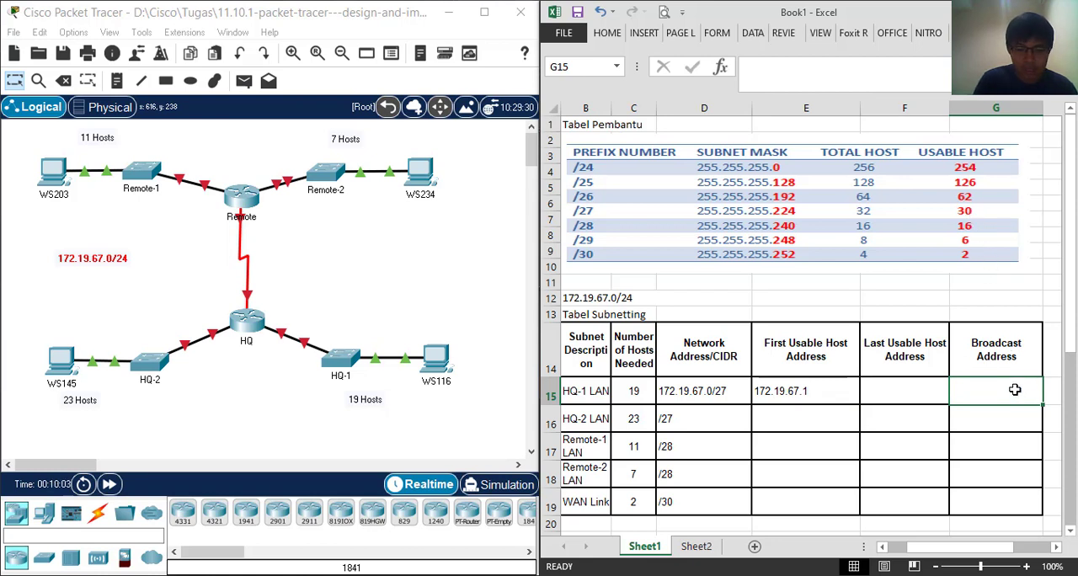
pyautogui.write('172')
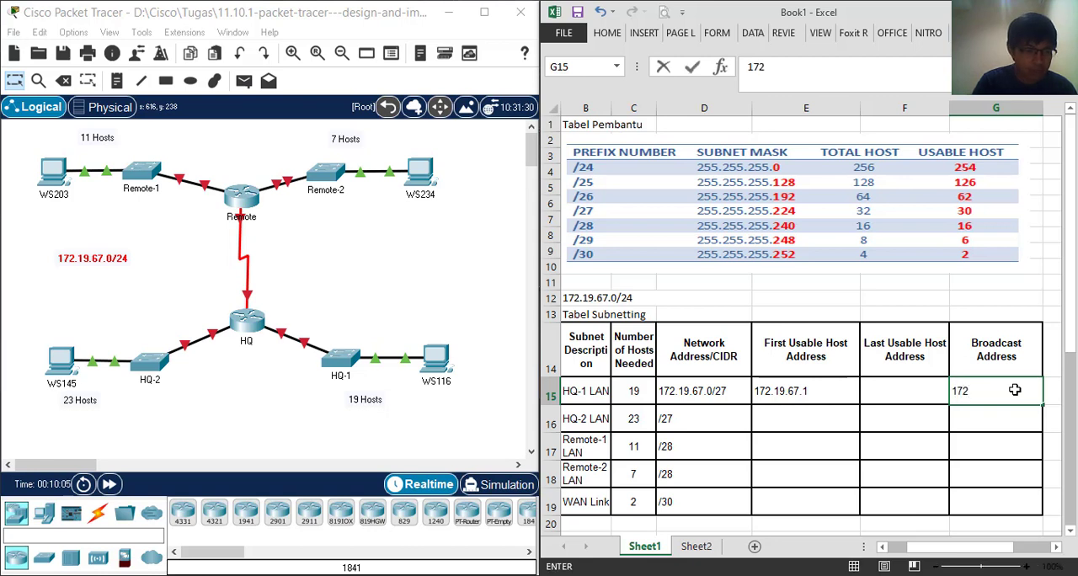
pyautogui.write('.1')
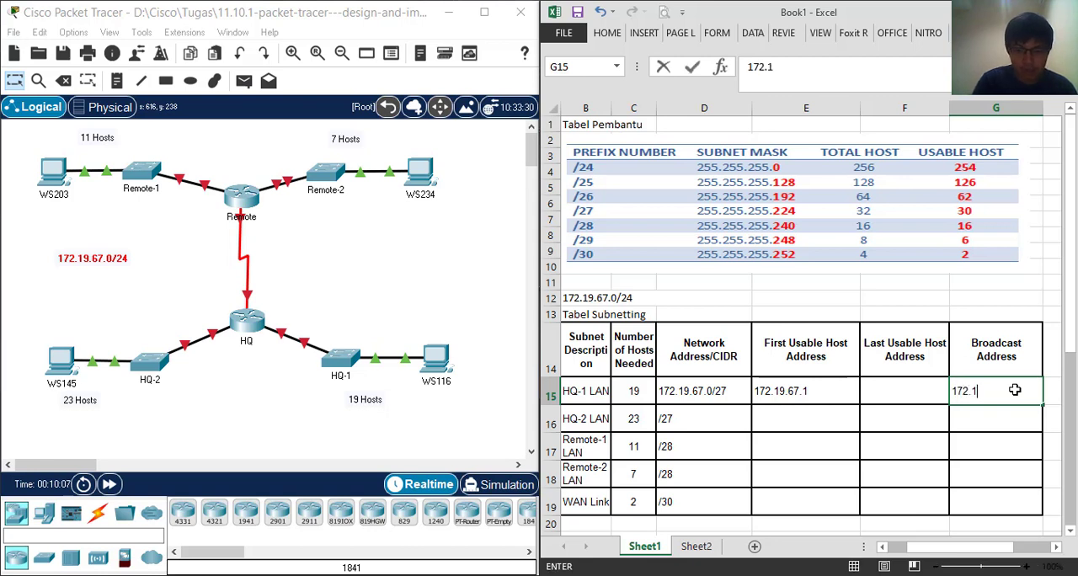
pyautogui.write('9.67.31')
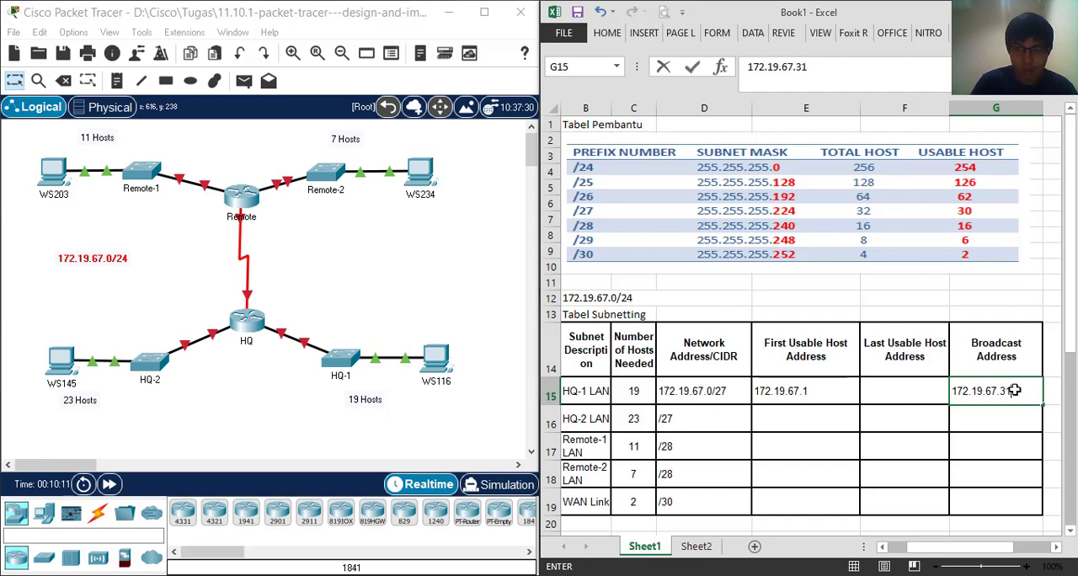
# Enter 172.19.67.30 as the Last Usable Host Address for HQ-1 LAN
pyautogui.click(912, 394)
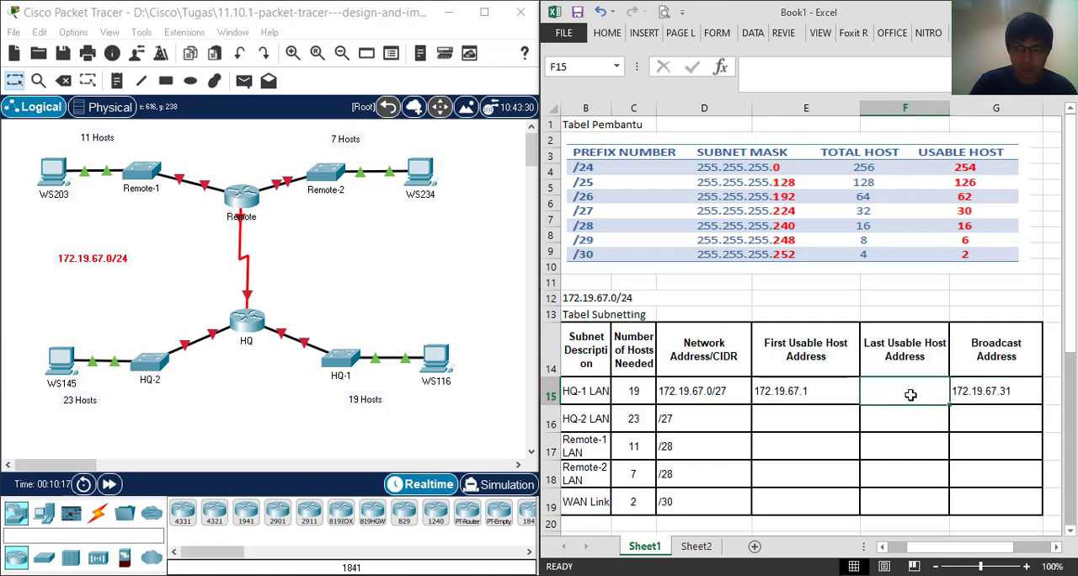
pyautogui.write('172')
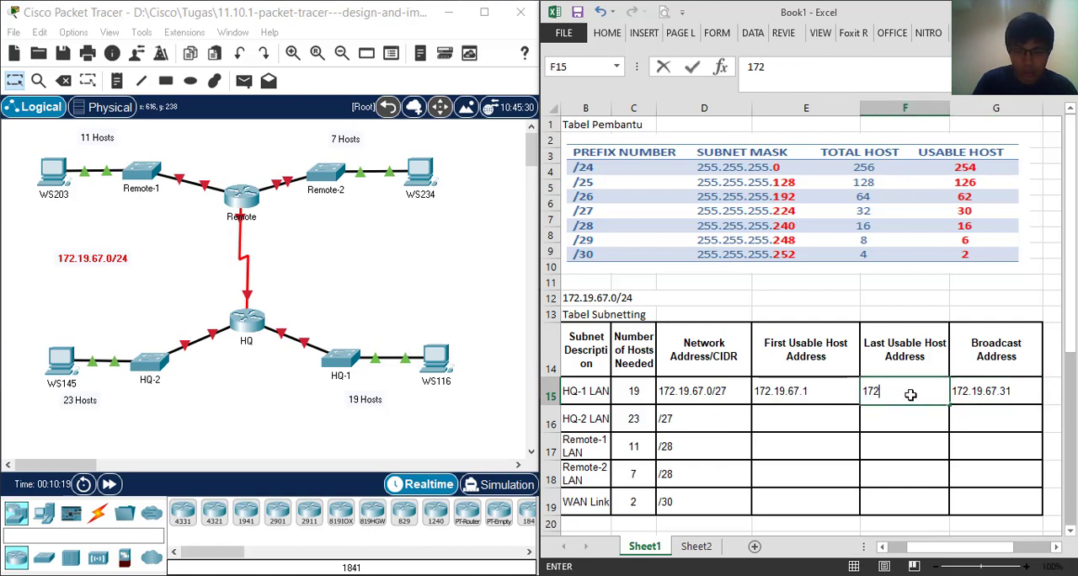
pyautogui.write('.19')
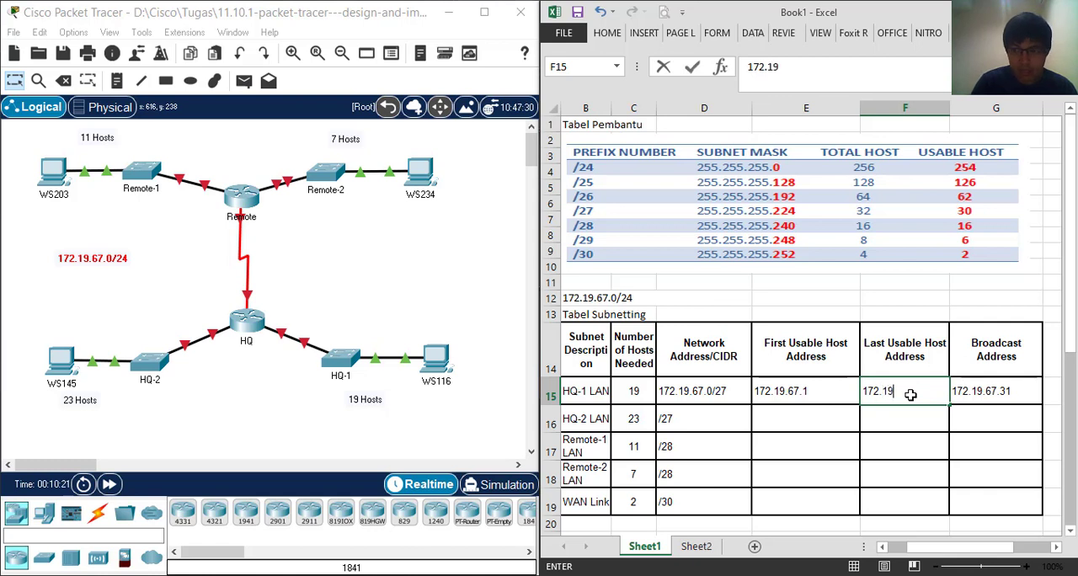
pyautogui.write('.67.30')
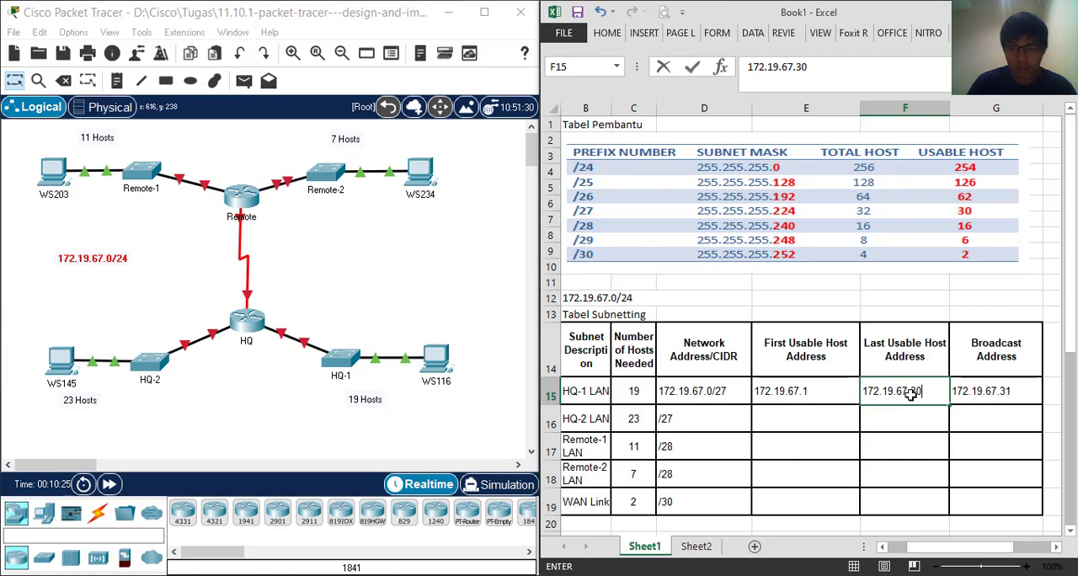
pyautogui.press('Return')
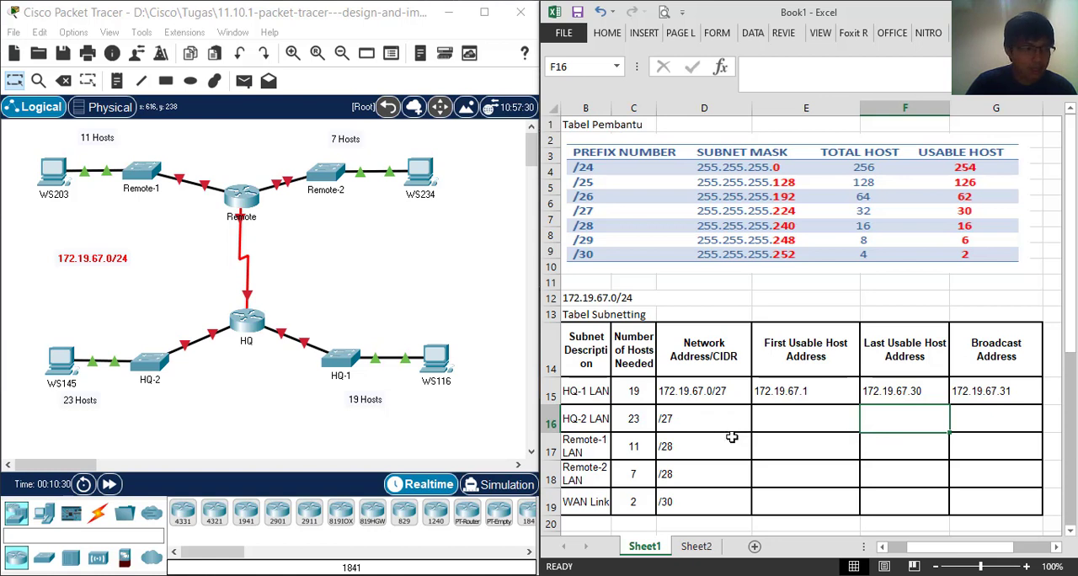
# Complete the HQ-2 LAN entry in the Network Address/CIDR column as 172.19.67.32/27
pyautogui.click(1021, 393)
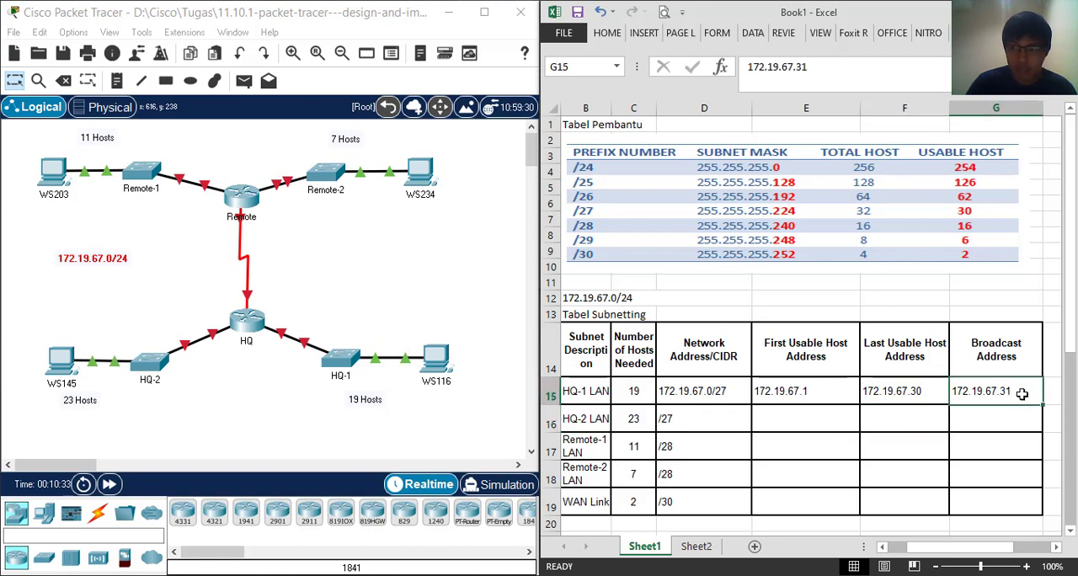
pyautogui.doubleClick(666, 420)
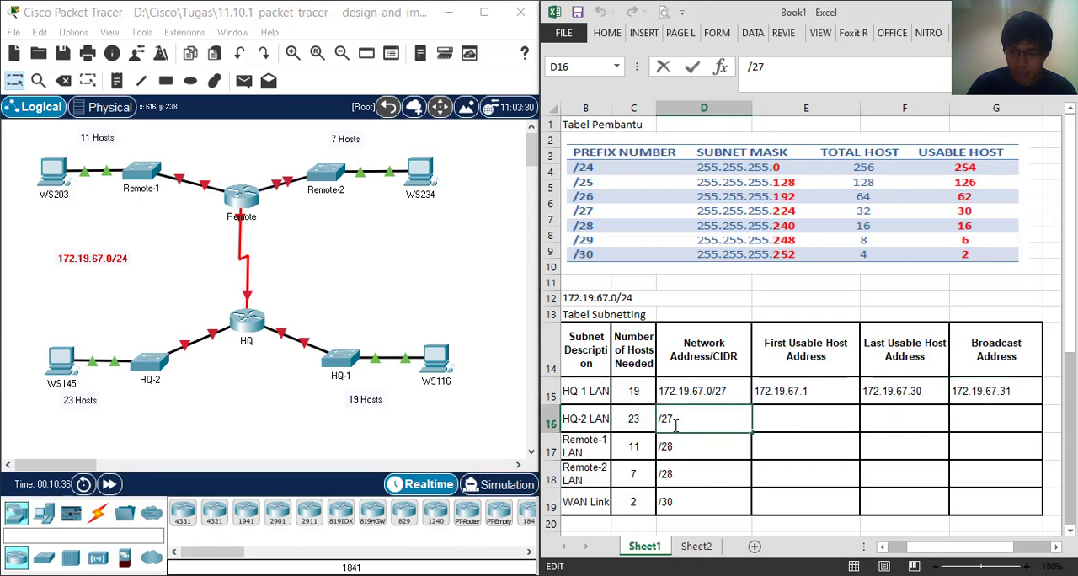
pyautogui.write('17')
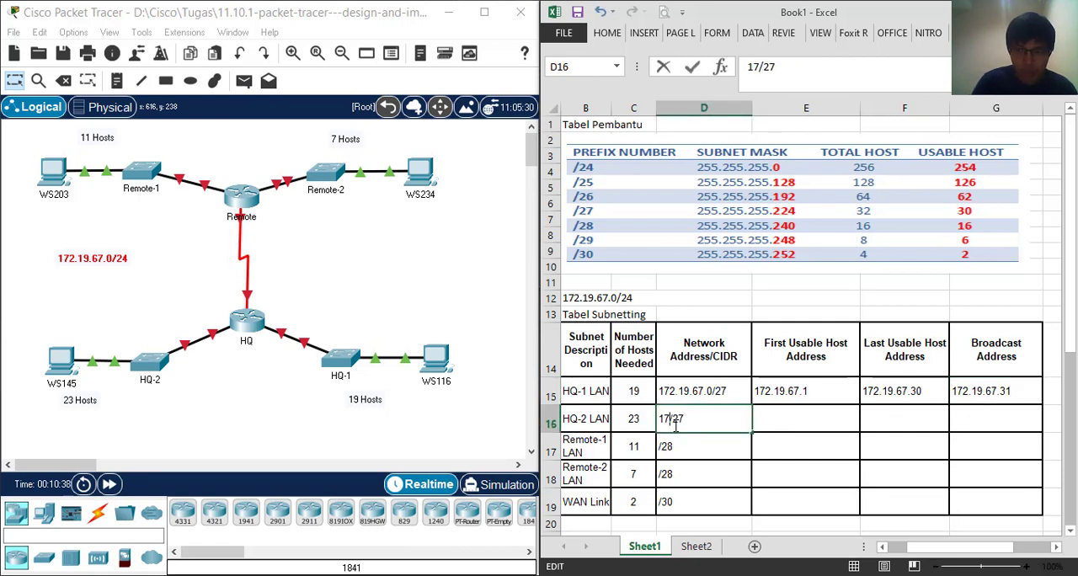
pyautogui.write('2.1')
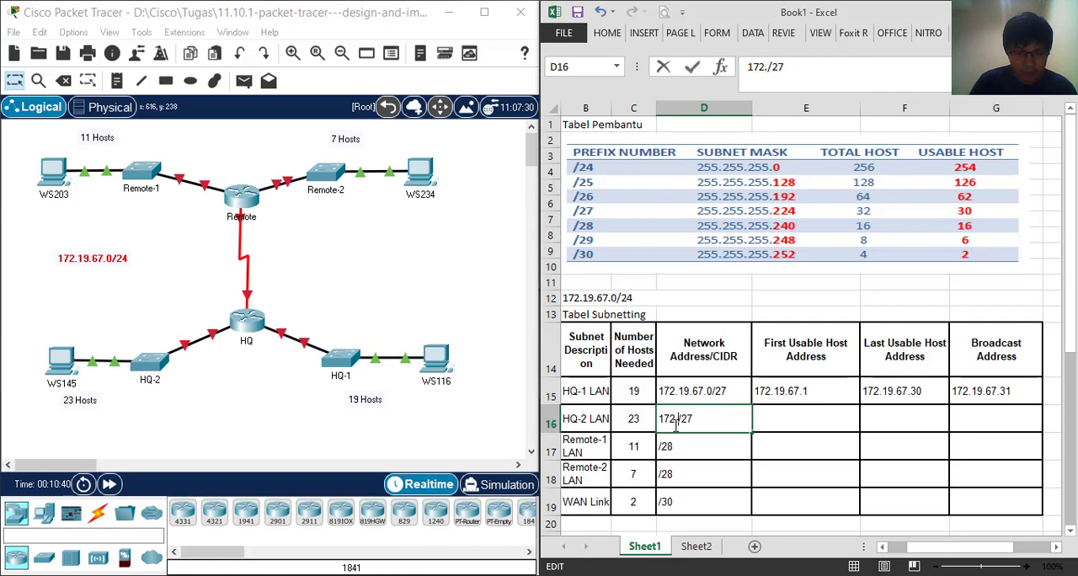
pyautogui.write('9')
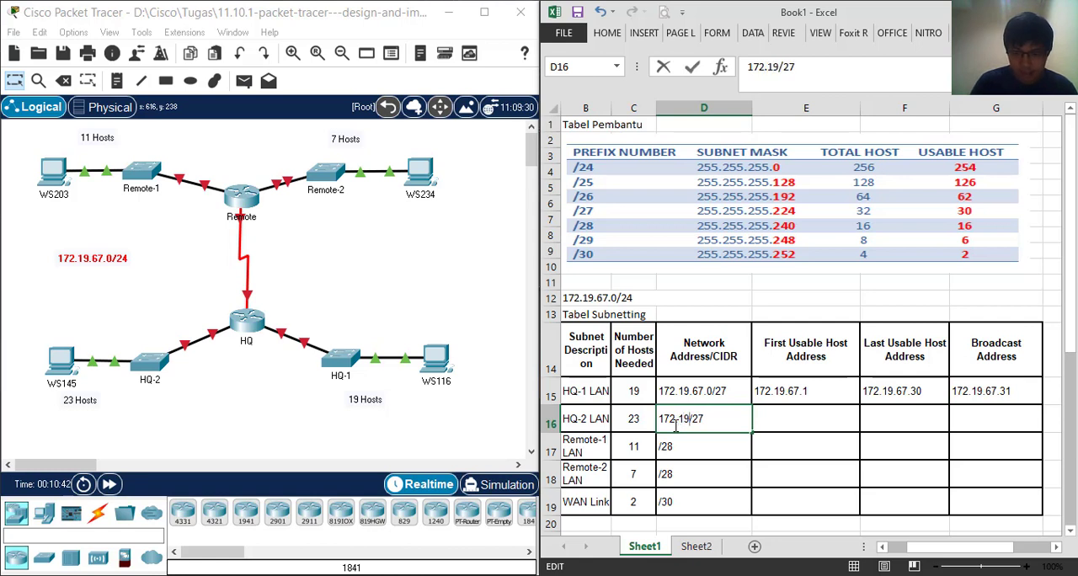
pyautogui.write('.')
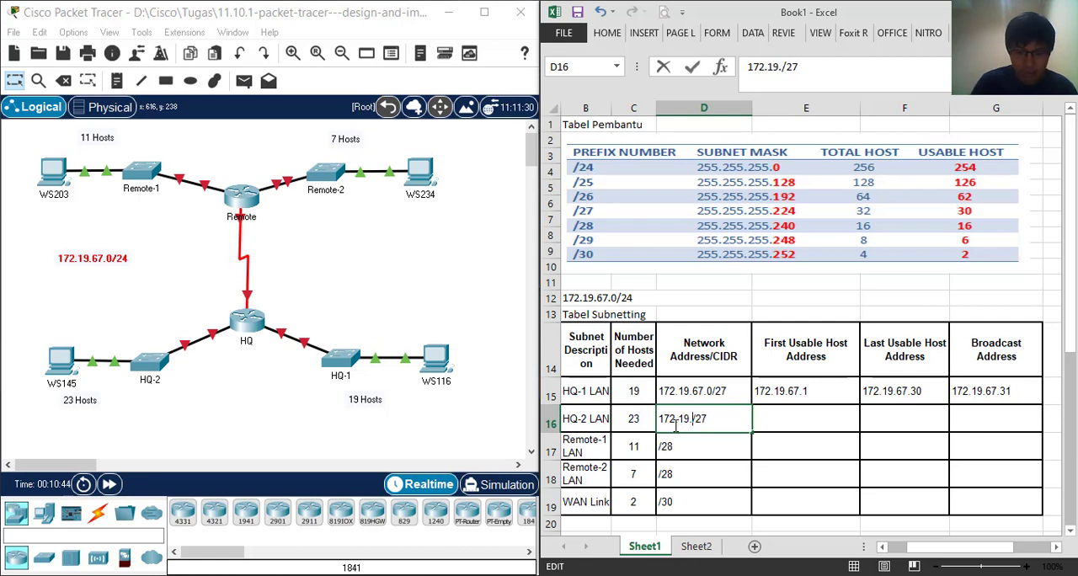
pyautogui.write('67.3')
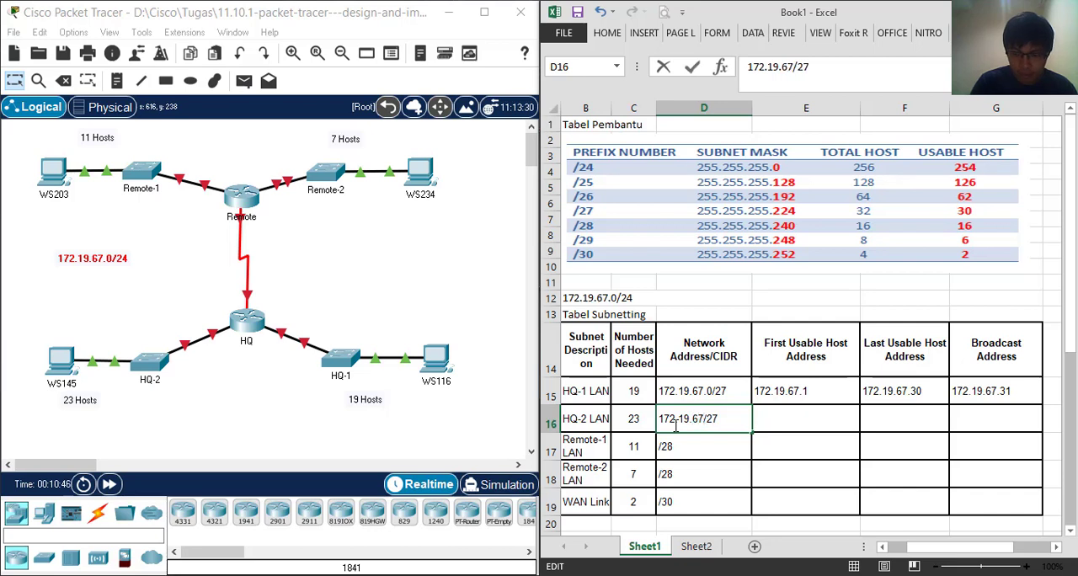
pyautogui.write('2')
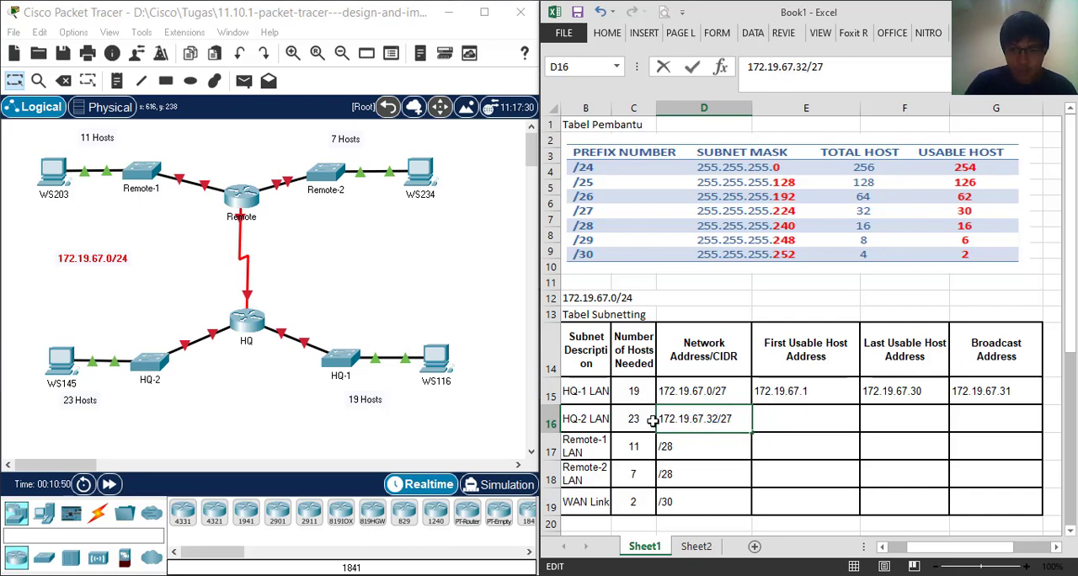
# Enter 172.19.67.33 as the First Usable Host Address for HQ-2 LAN
pyautogui.click(804, 423)
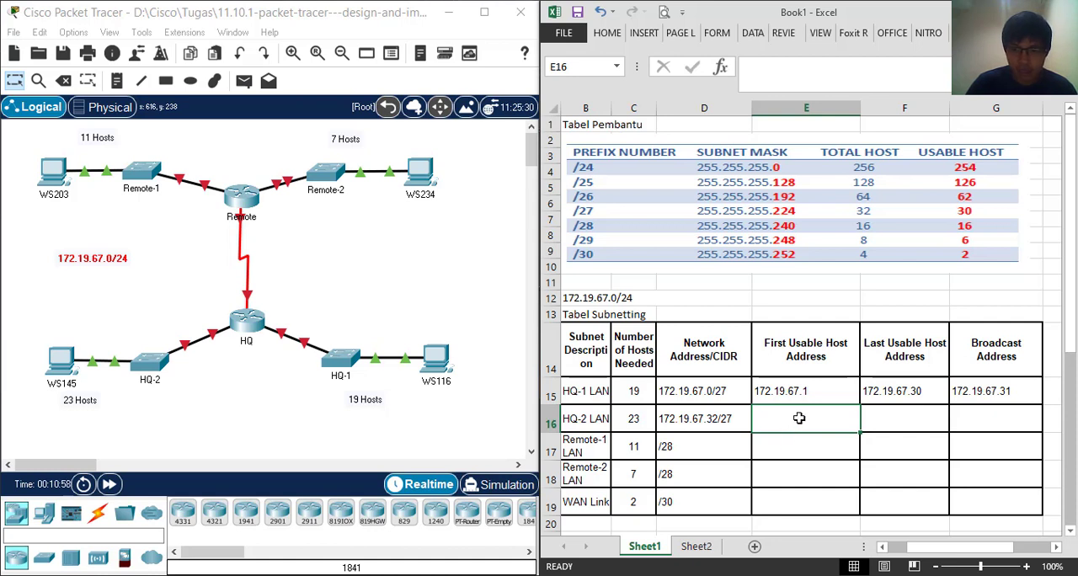
pyautogui.write('1')
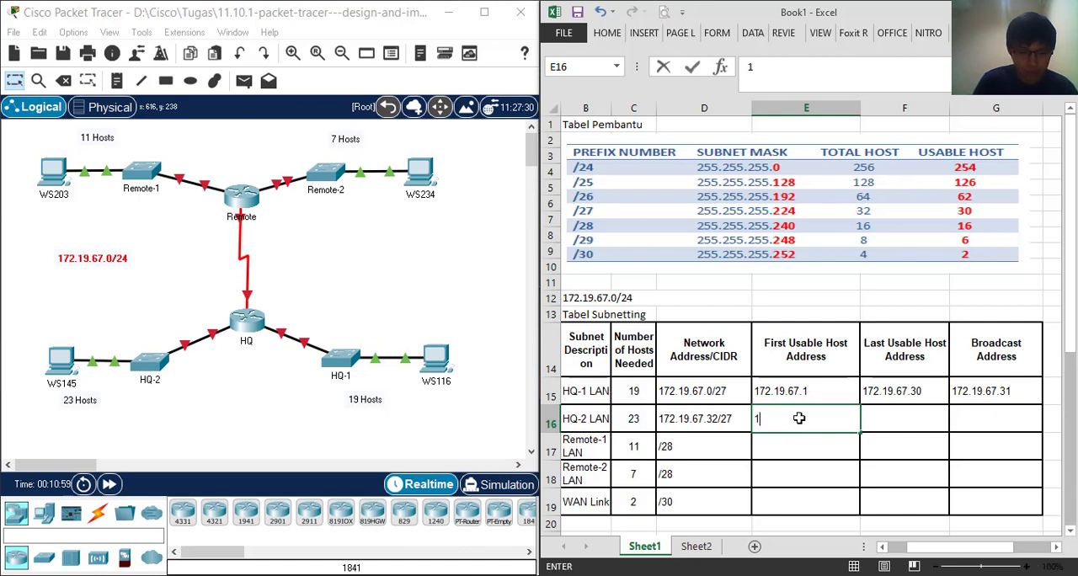
pyautogui.write('72.1')
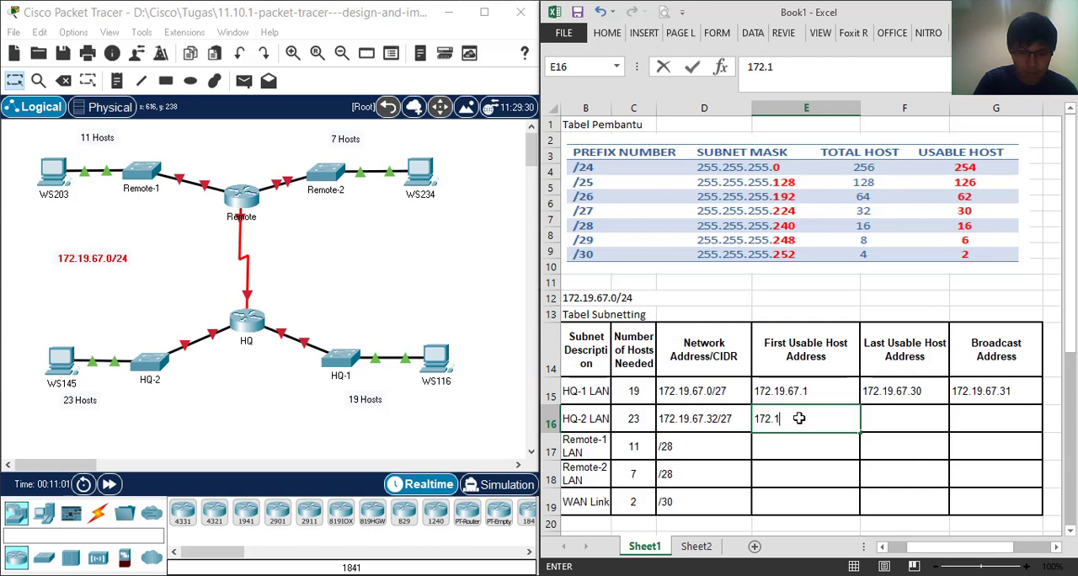
pyautogui.write('9.67')
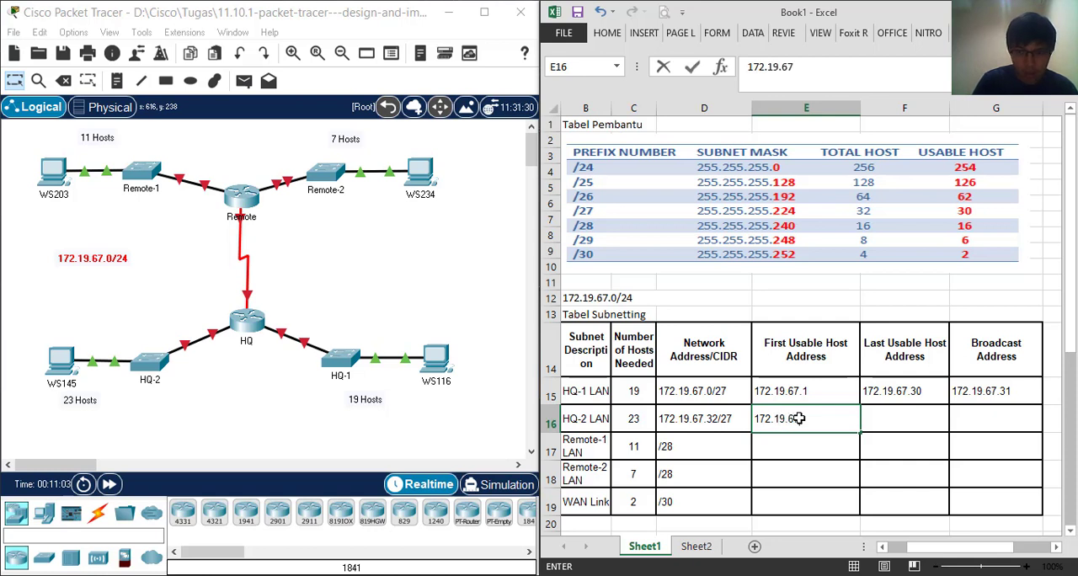
pyautogui.write('.33')
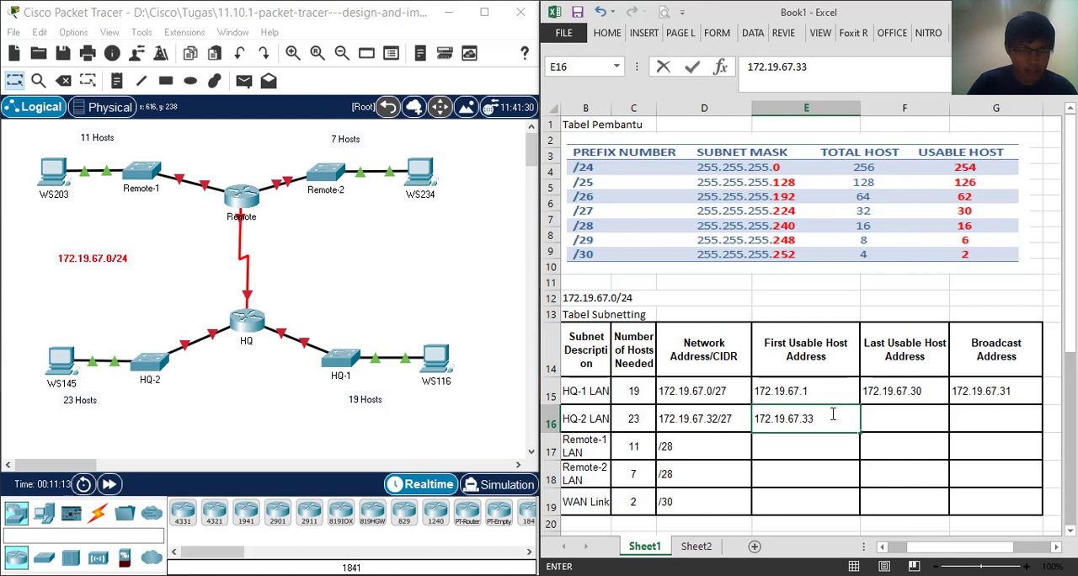
pyautogui.moveTo(815, 418); pyautogui.dragTo(803, 418)
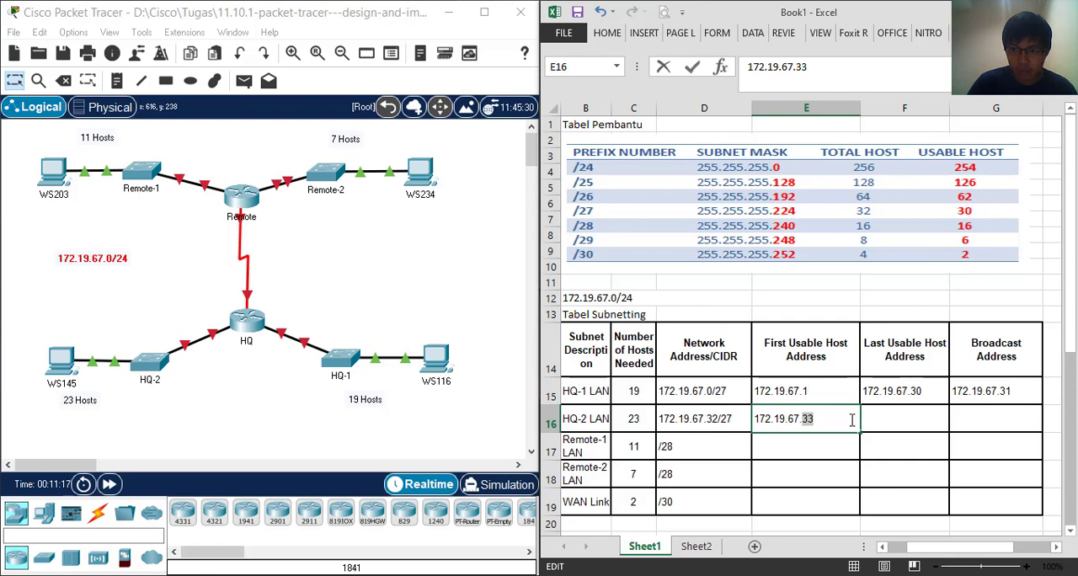
# Enter 172.19.67.63 as the Broadcast Address for HQ-2 LAN
pyautogui.click(984, 420)
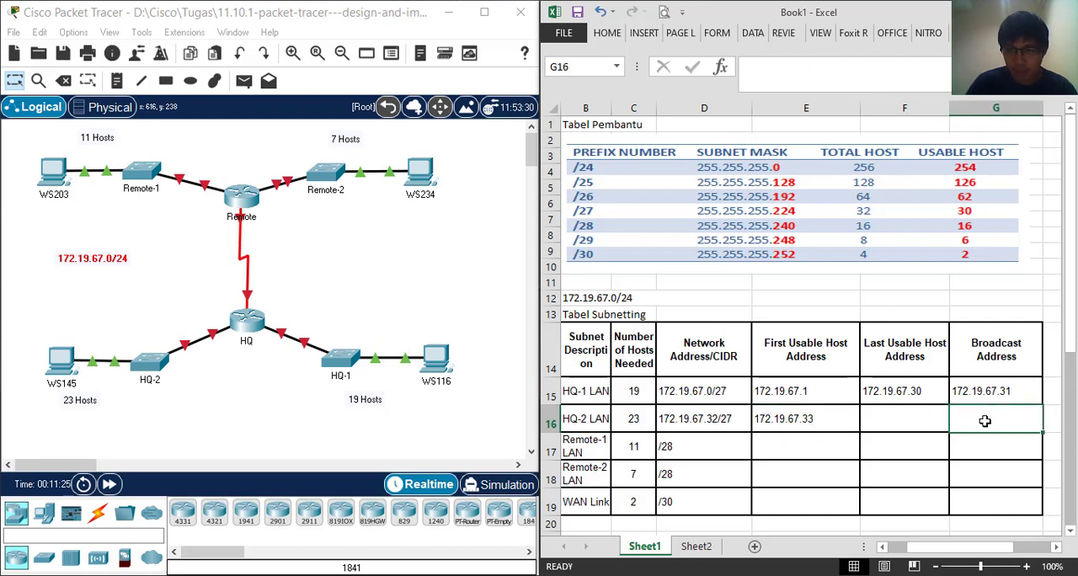
pyautogui.write('1')
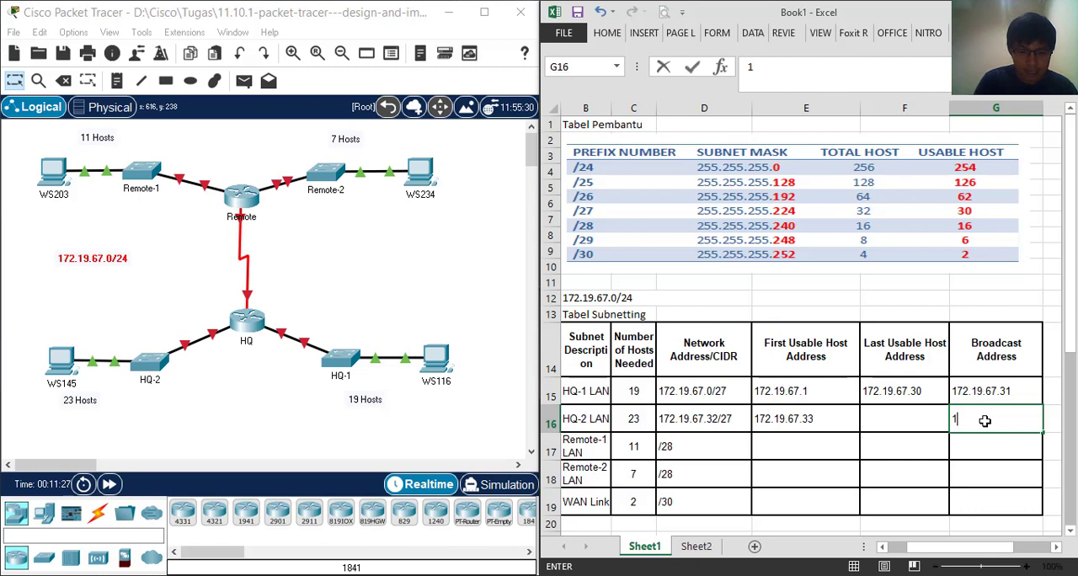
pyautogui.write('72.1')
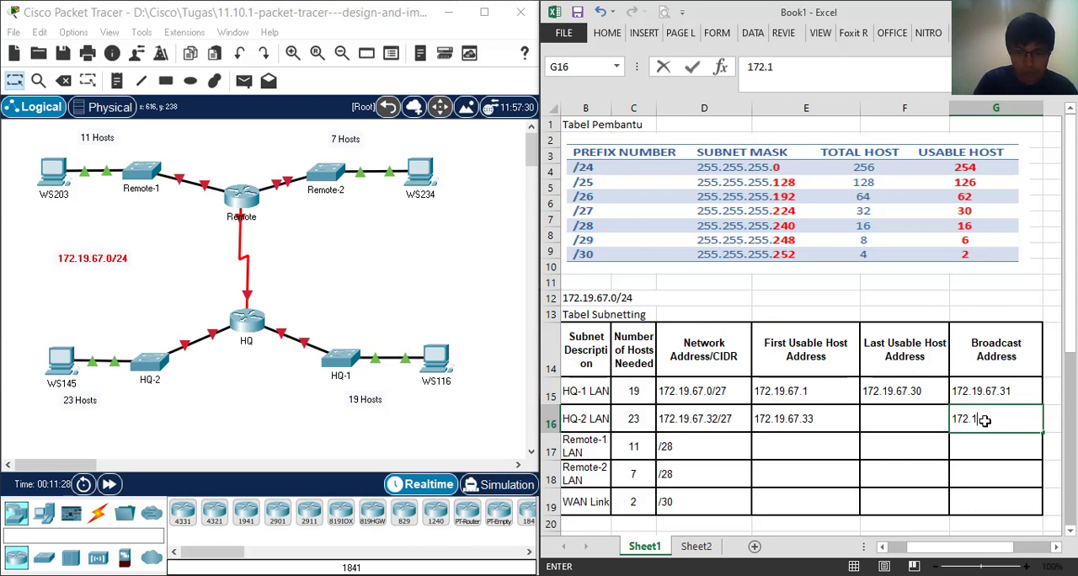
pyautogui.write('9.67.')
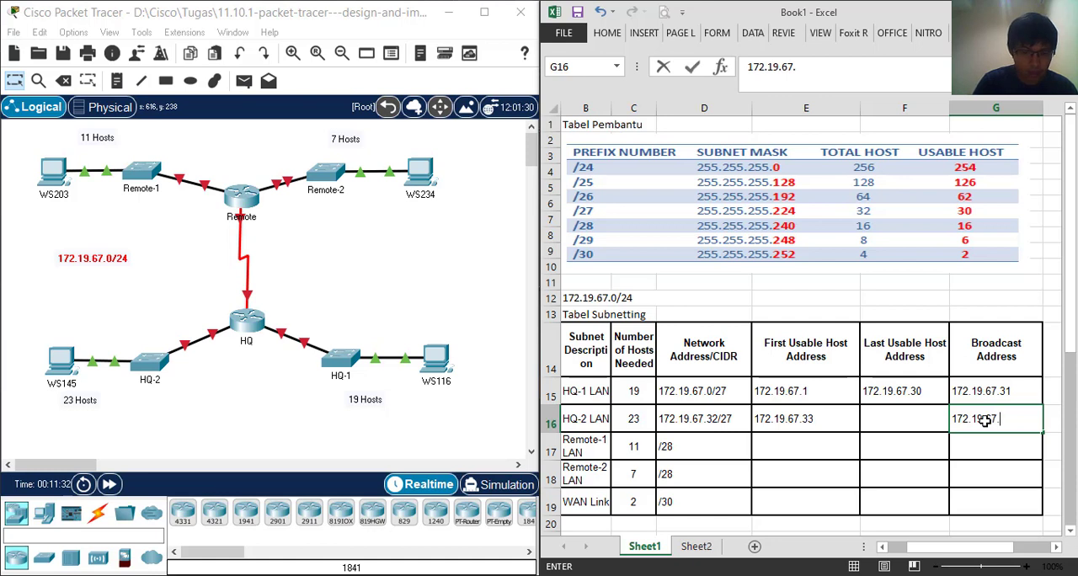
pyautogui.write('6')
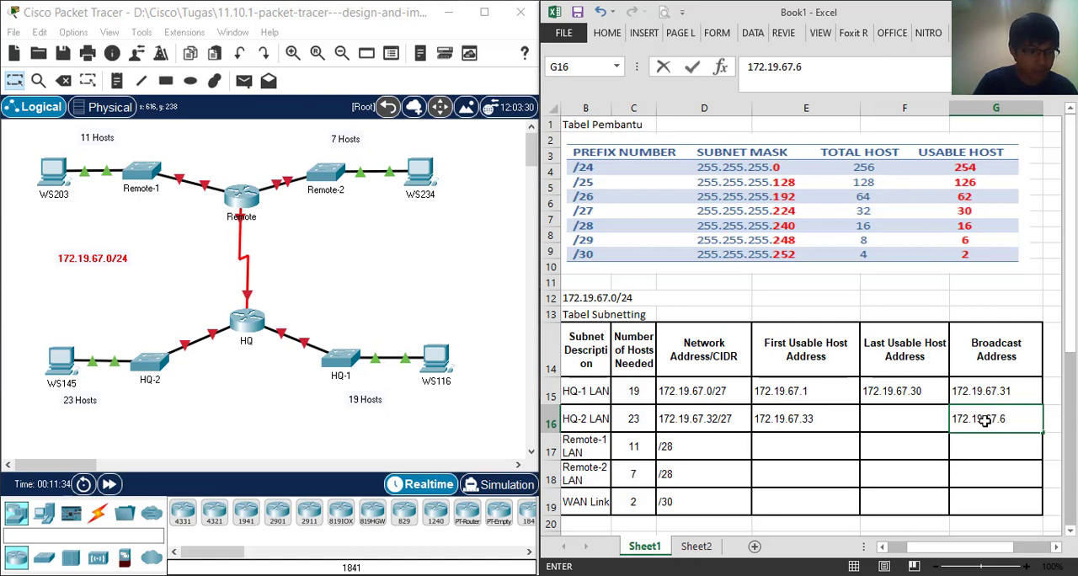
pyautogui.write('3')
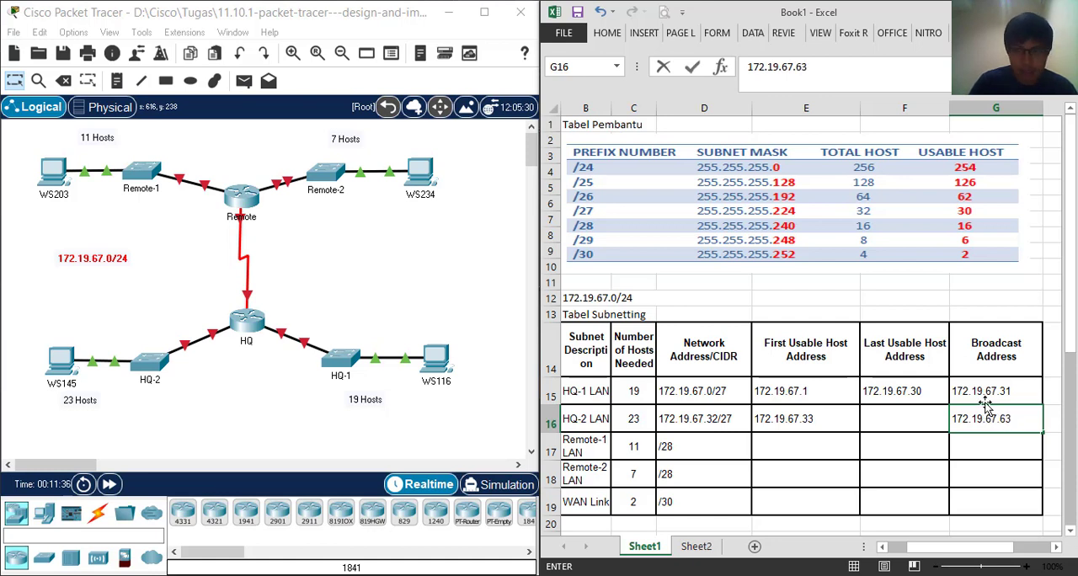
# Enter 172.19.67.62 as the Last Usable Host Address for HQ-2 LAN
pyautogui.click(921, 427)
pyautogui.write('1')
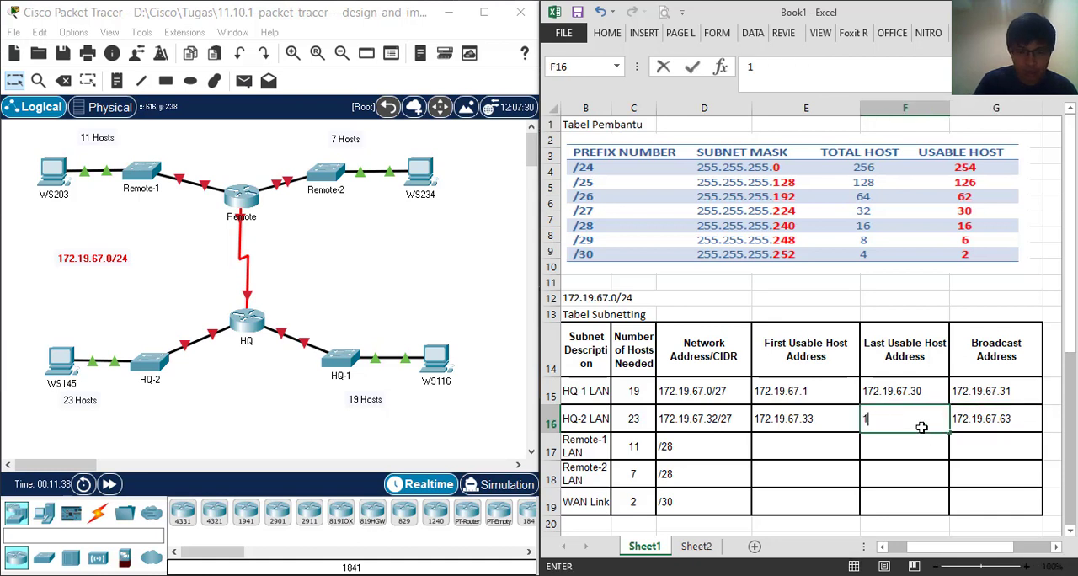
pyautogui.write('72.19')
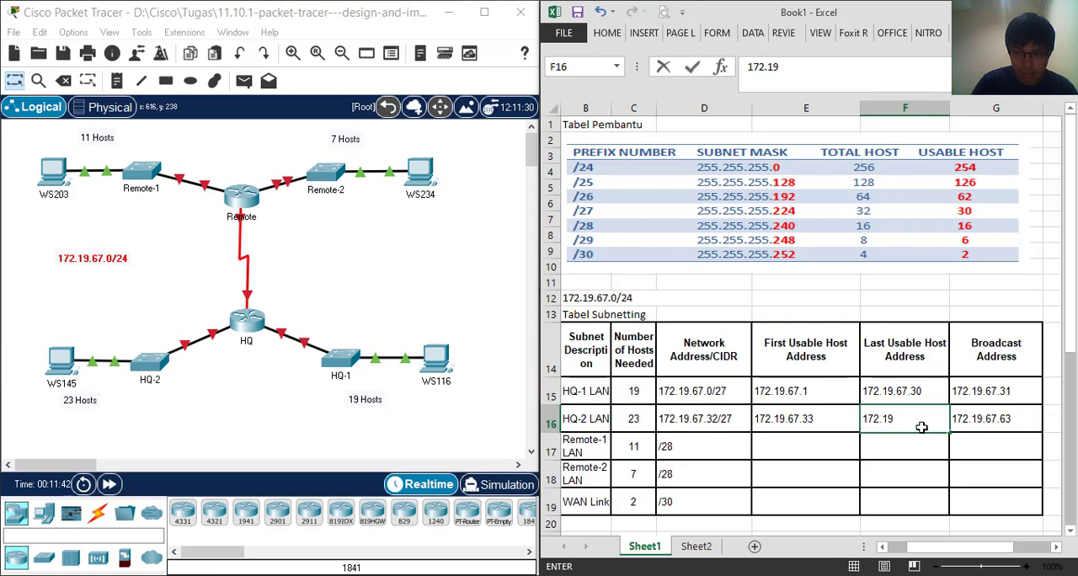
pyautogui.write('.67.62')
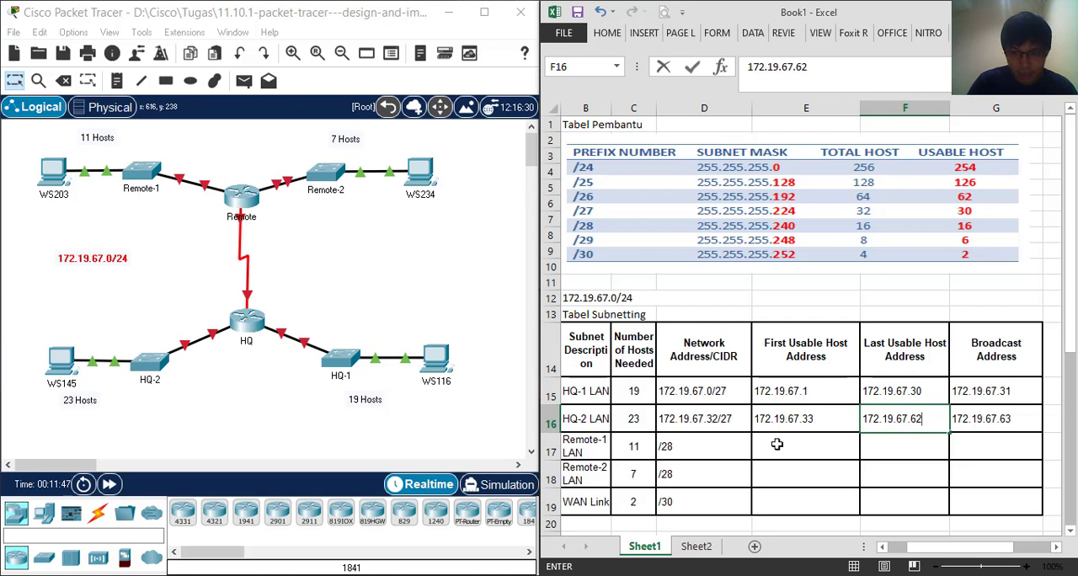
# Complete the Remote-1 LAN entry in the Network Address/CIDR column as 172.19.67.64/28
pyautogui.click(694, 451)
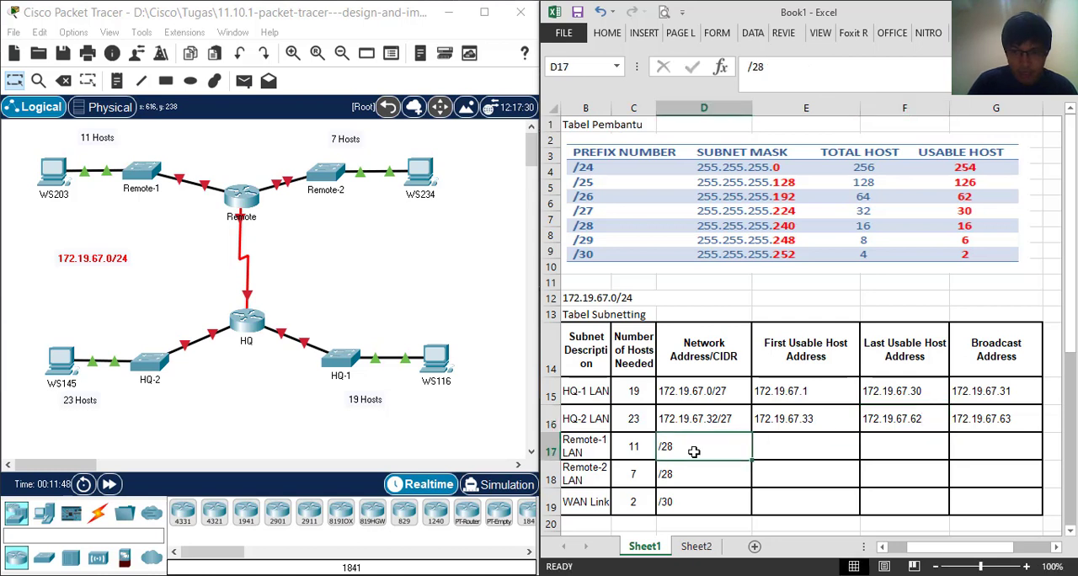
pyautogui.doubleClick(662, 447)
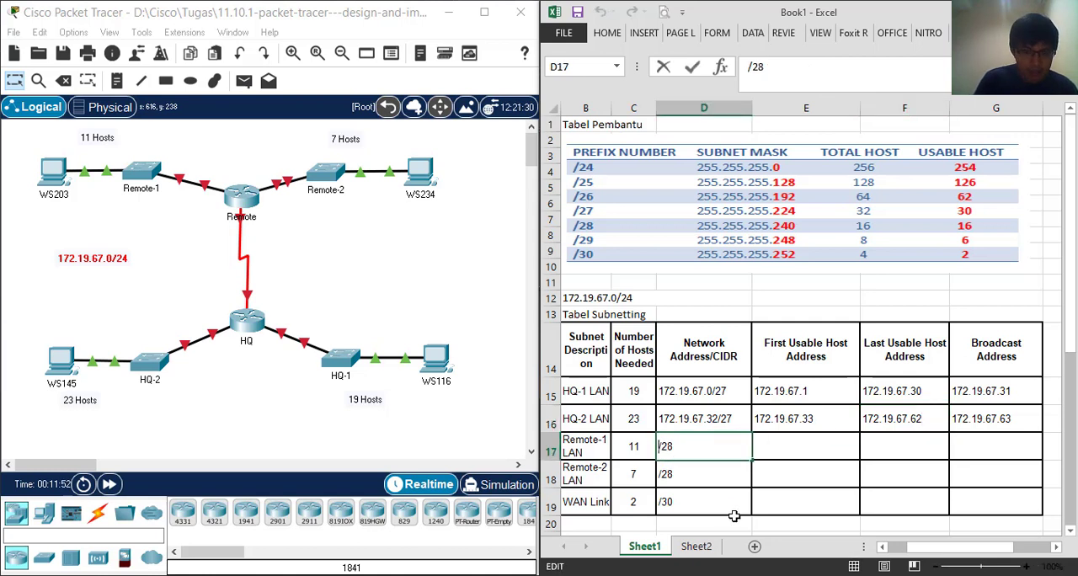
pyautogui.write('17')
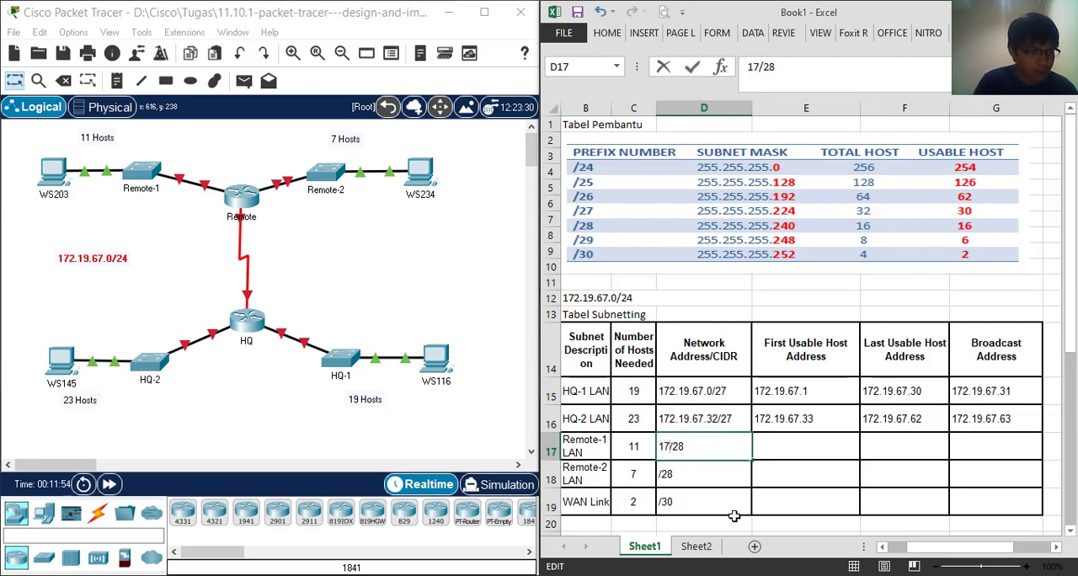
pyautogui.write('2.')
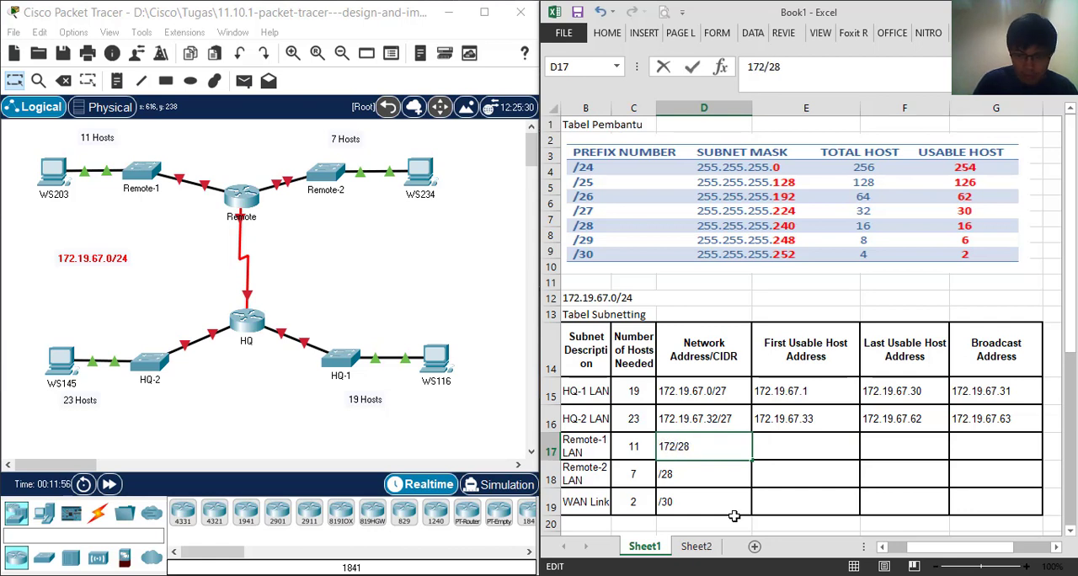
pyautogui.write('19')
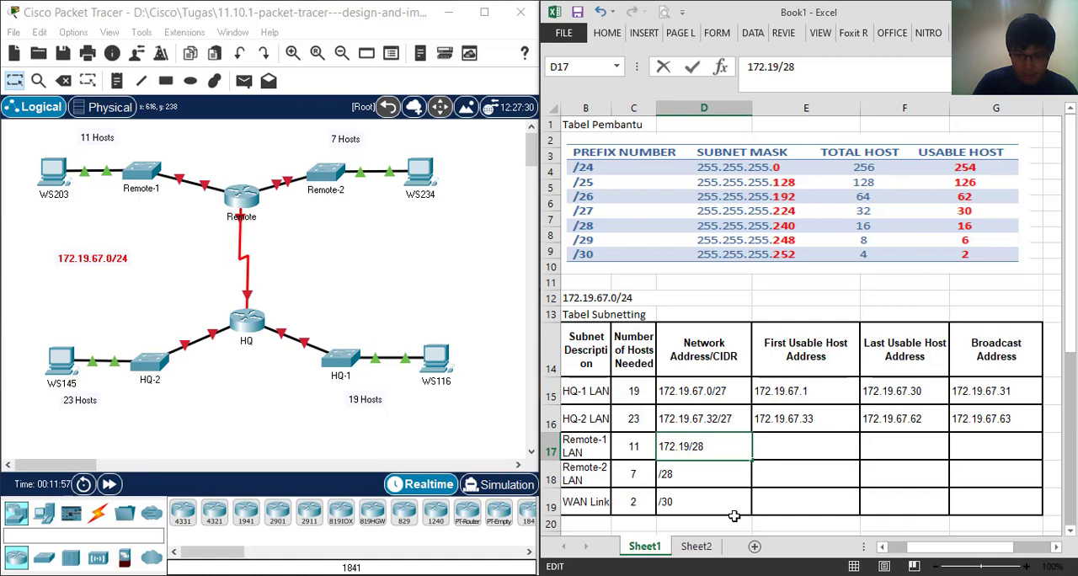
pyautogui.write('.67')
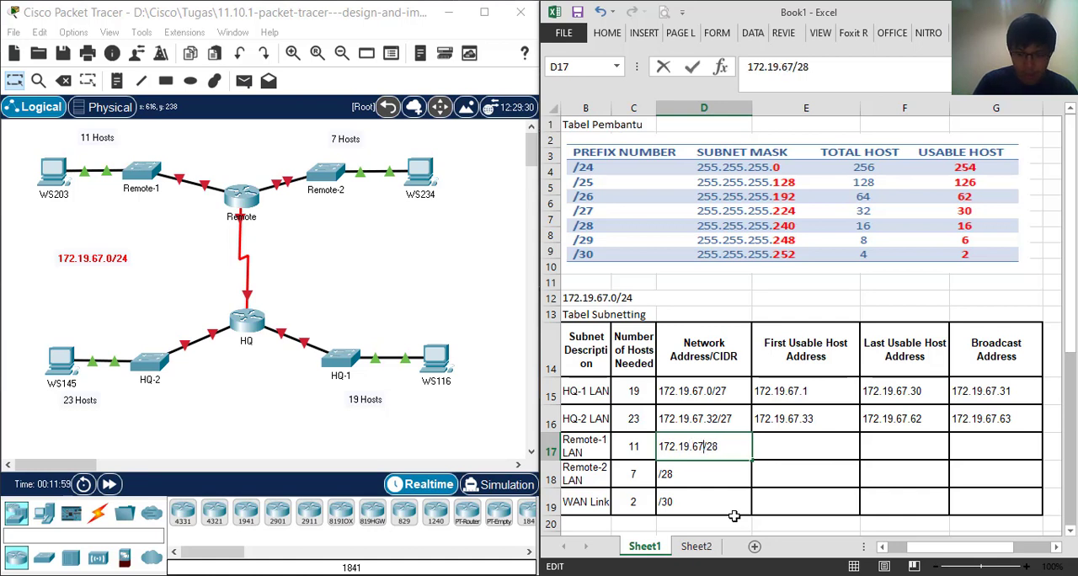
pyautogui.write('.')
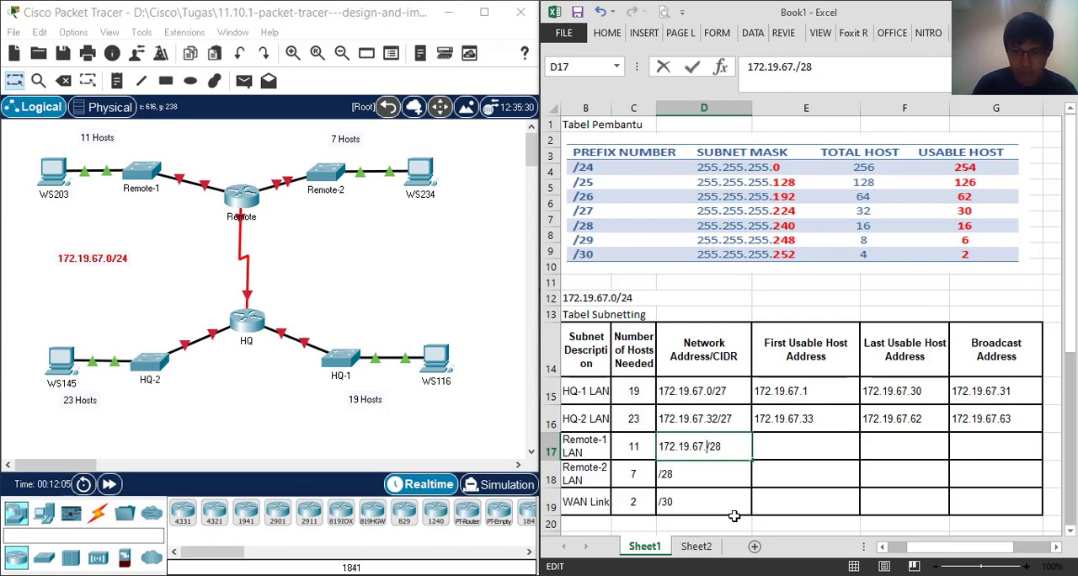
pyautogui.write('64')
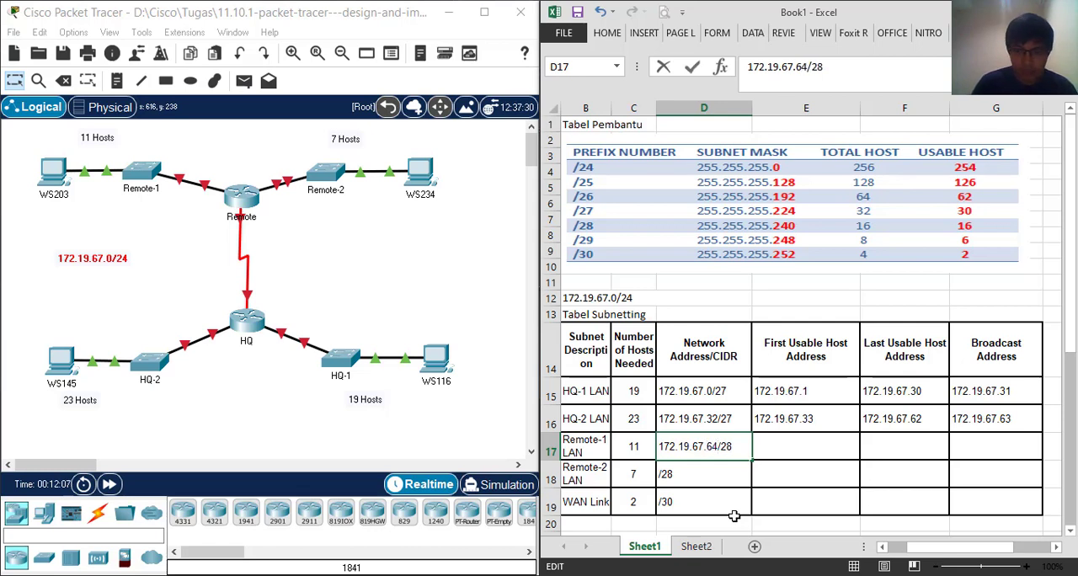
# Enter 172.19.67.65 as the First Usable Host Address for Remote-1 LAN
pyautogui.click(815, 453)
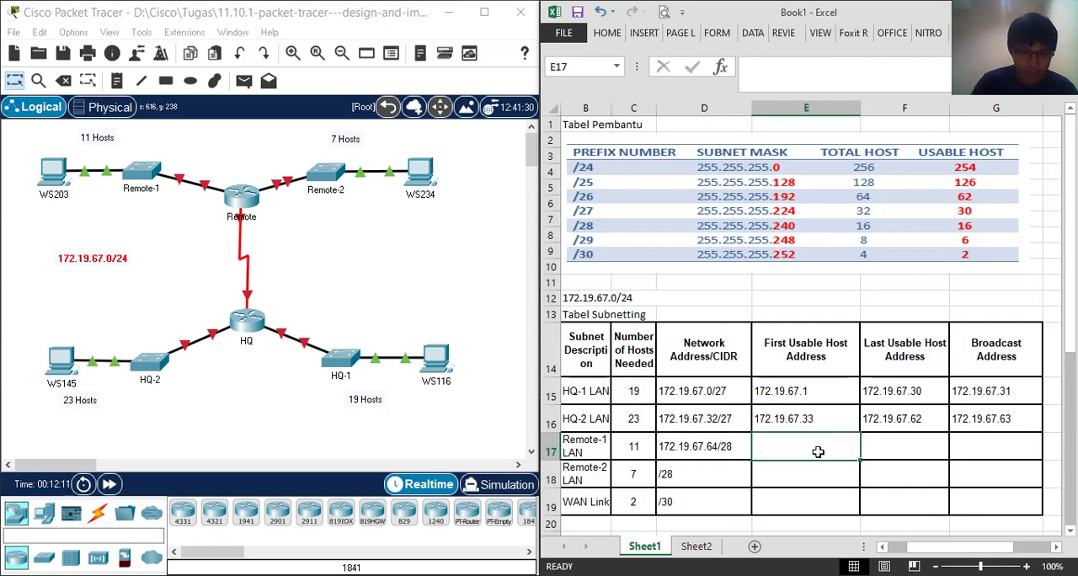
pyautogui.write('172')
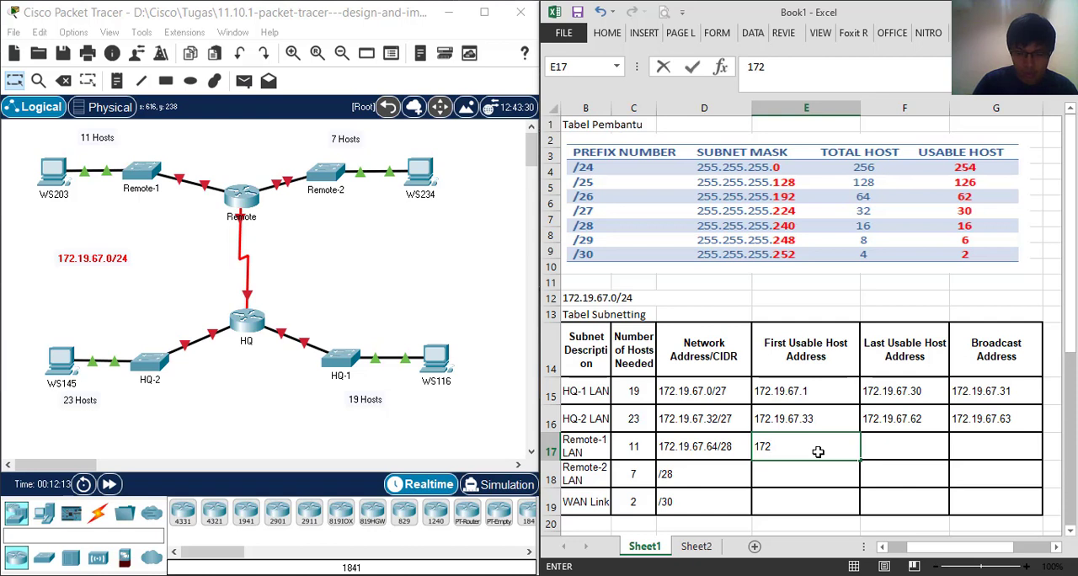
pyautogui.write('.19')
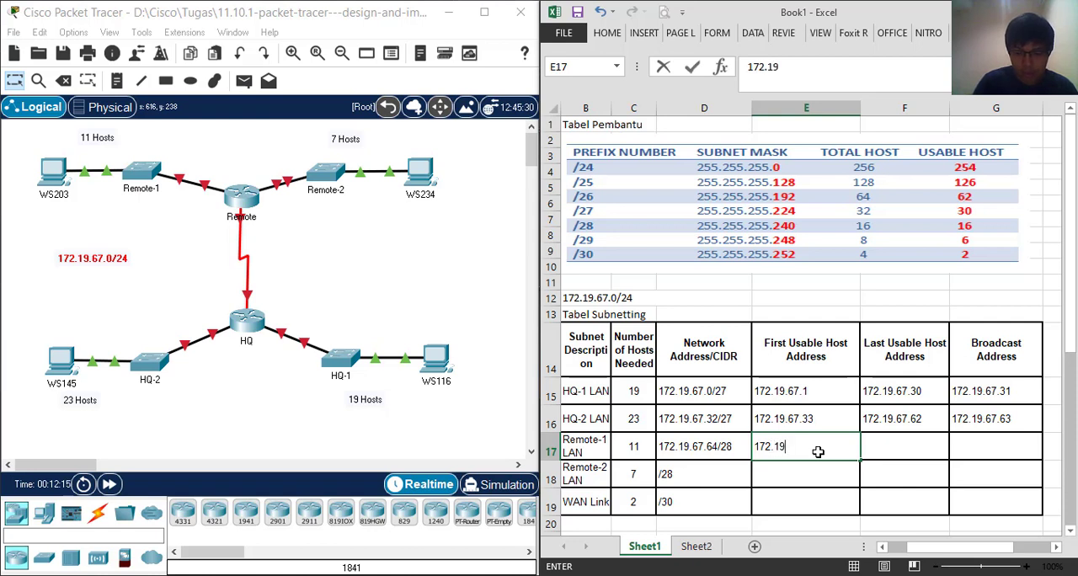
pyautogui.write('.67.5')
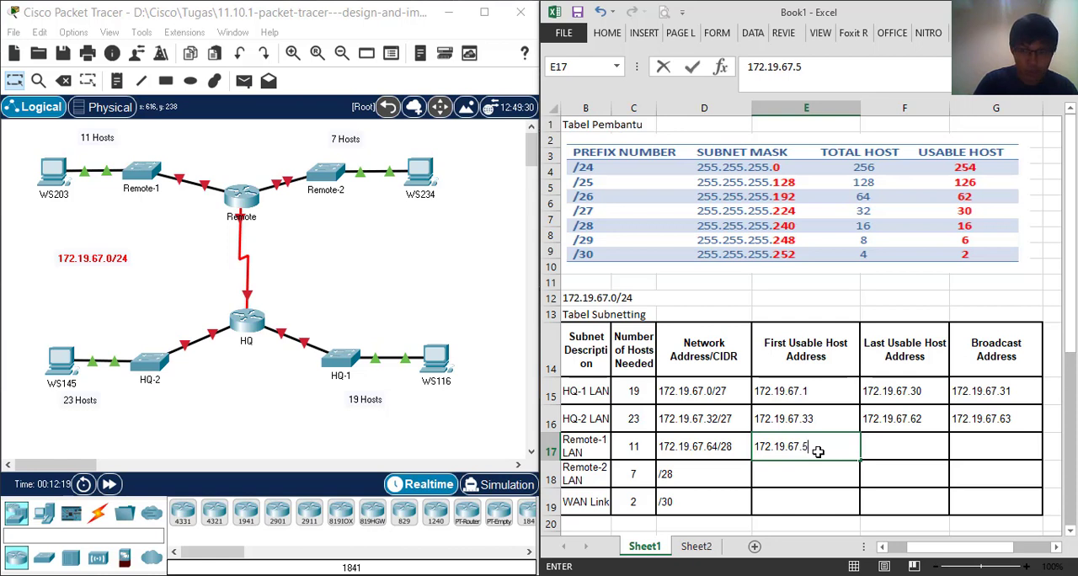
pyautogui.press('BackSpace')
pyautogui.write('65')
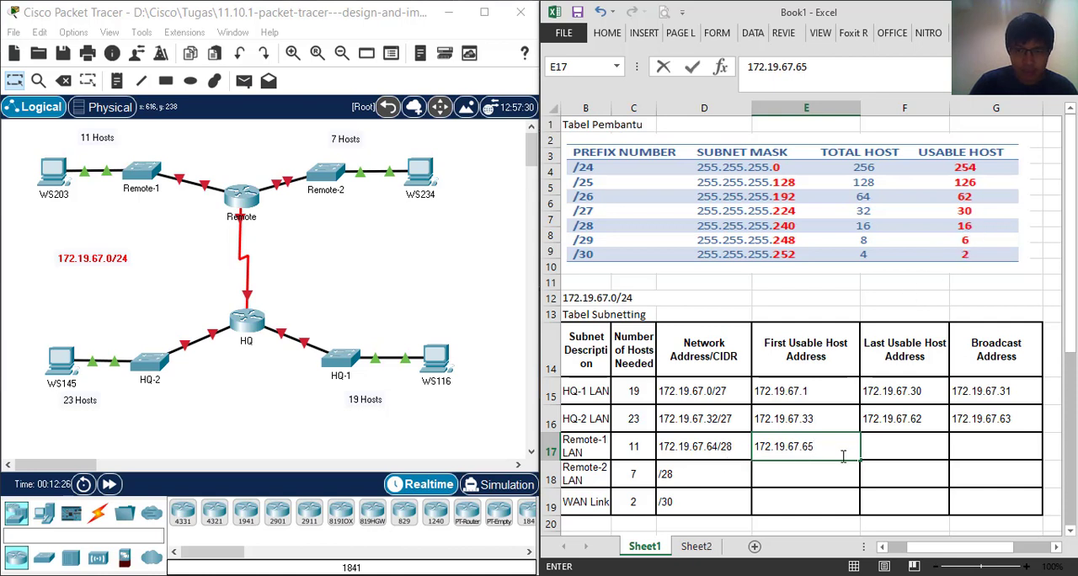
pyautogui.moveTo(814, 448); pyautogui.dragTo(803, 449)
pyautogui.click(821, 449)
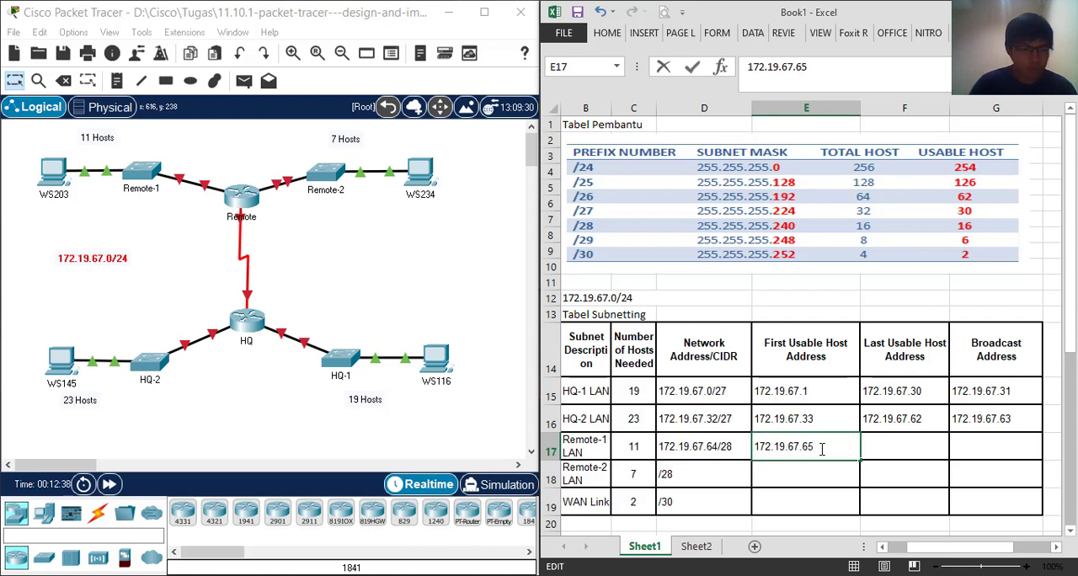
# Enter 172.19.67.79 as the Broadcast Address for Remote-1 LAN
pyautogui.click(987, 451)
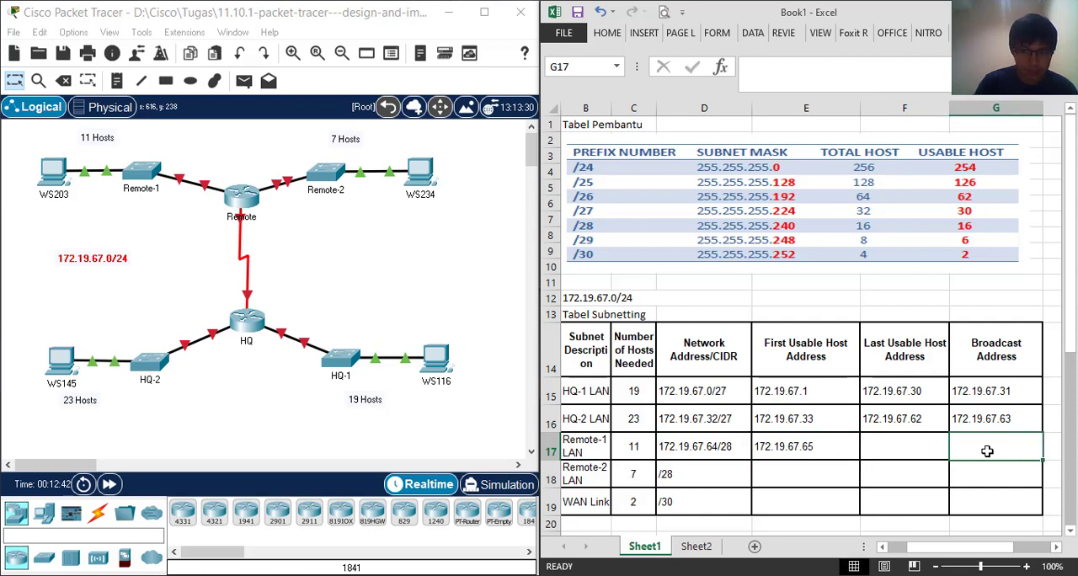
pyautogui.write('1')
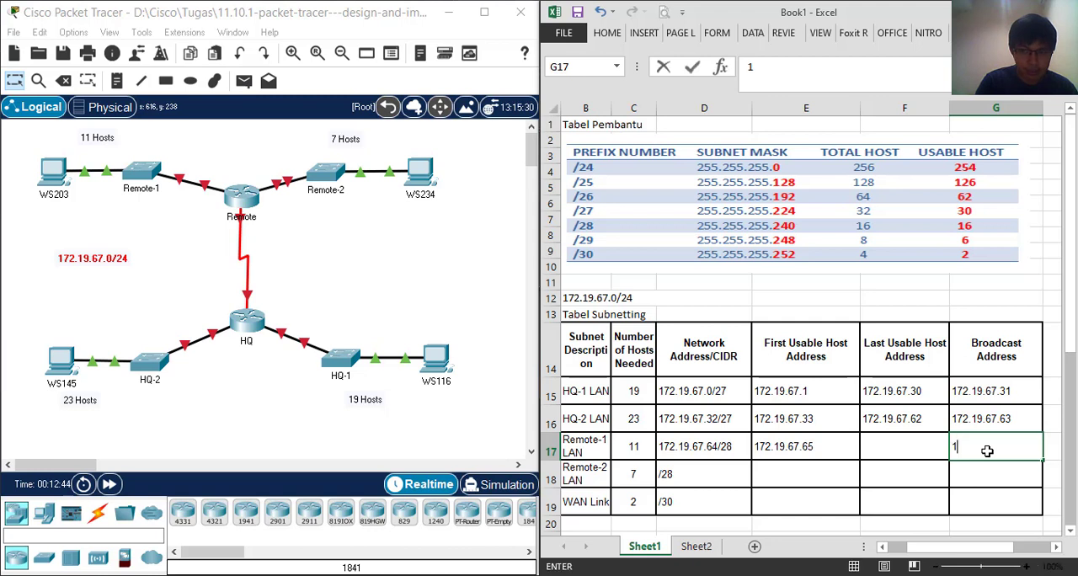
pyautogui.write('72.19.67.')
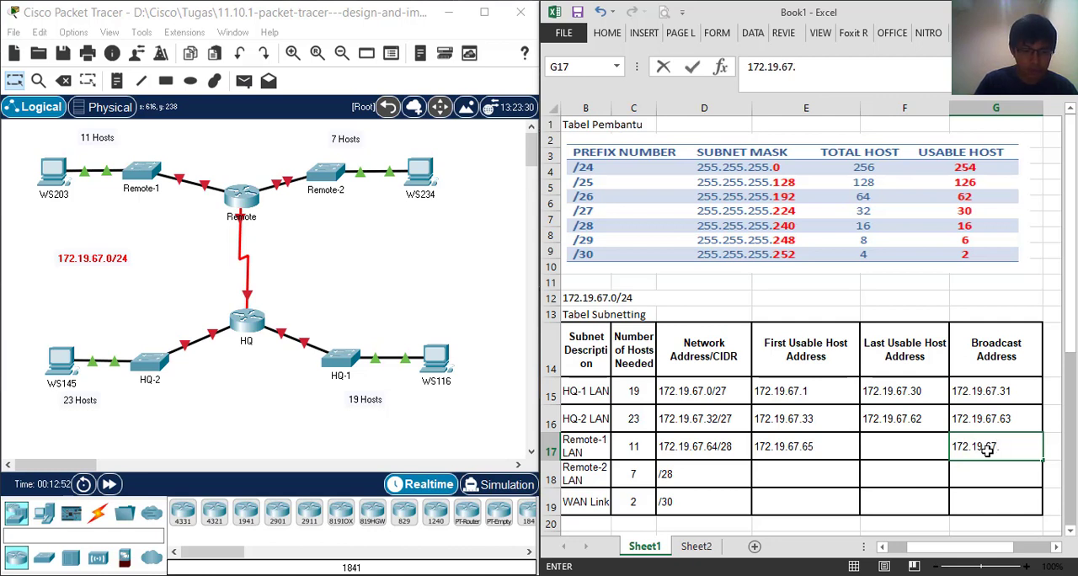
pyautogui.write('79')
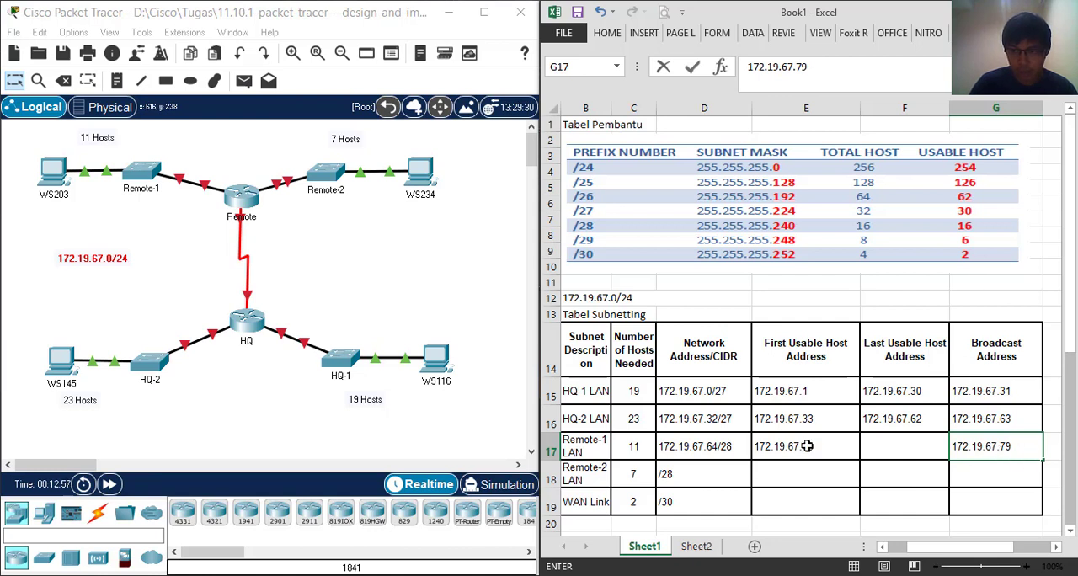
# Enter 172.19.67.78 as the Last Usable Host Address for Remote-1 LAN
pyautogui.click(904, 448)
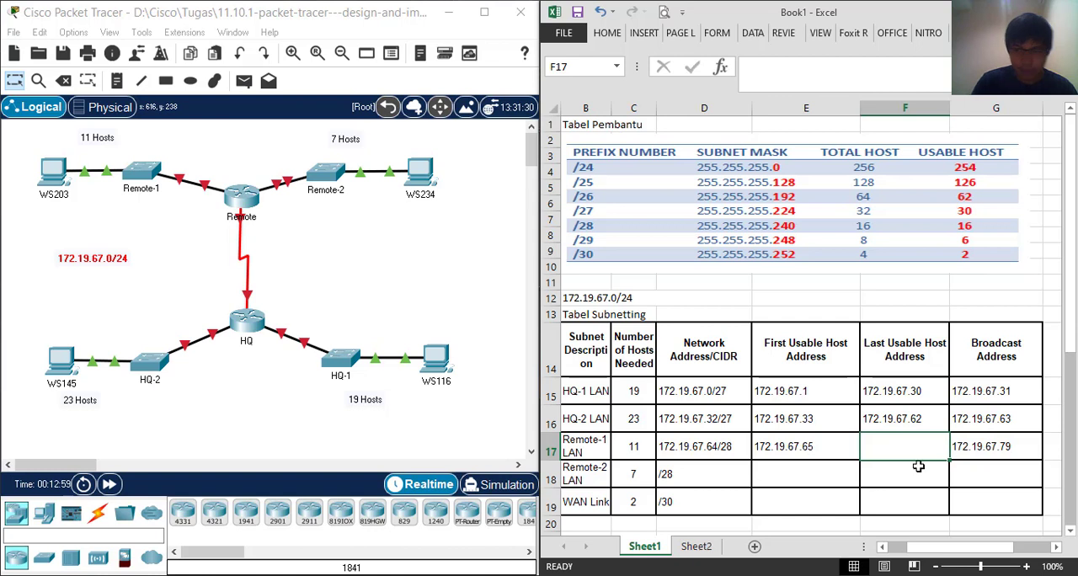
pyautogui.write('1')
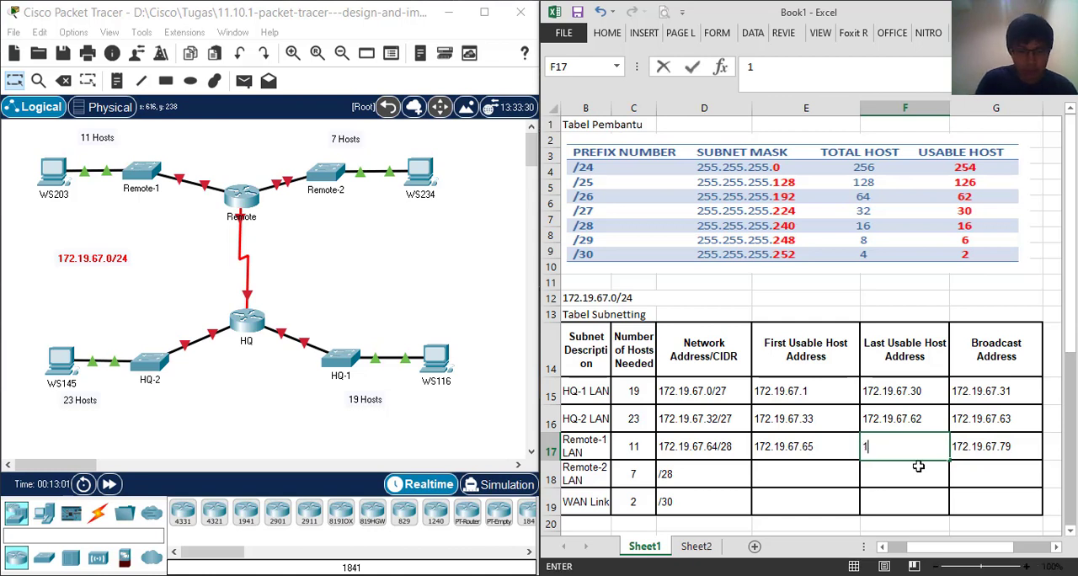
pyautogui.write('72.1')
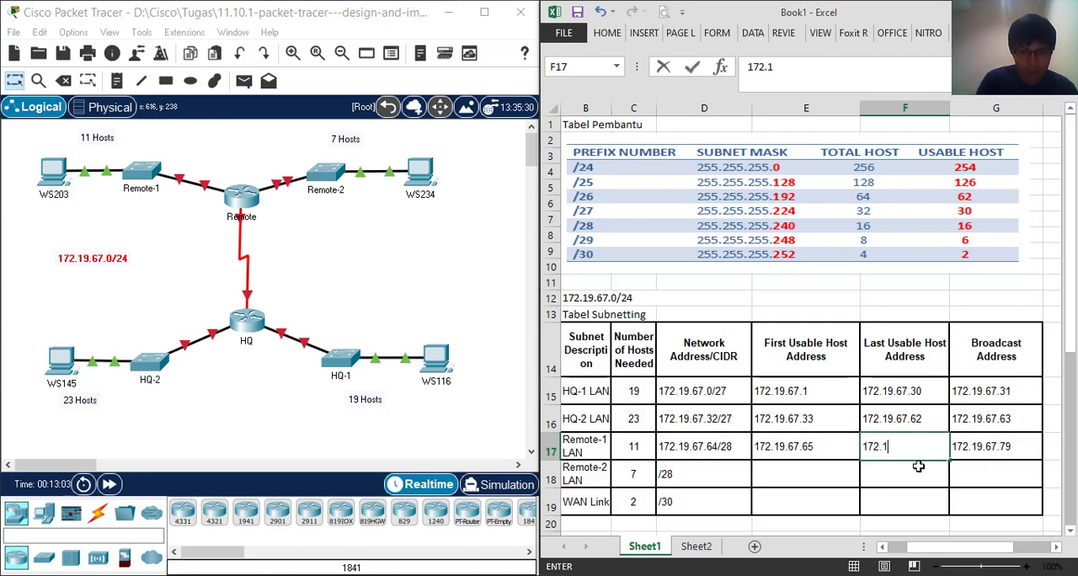
pyautogui.write('9.67')
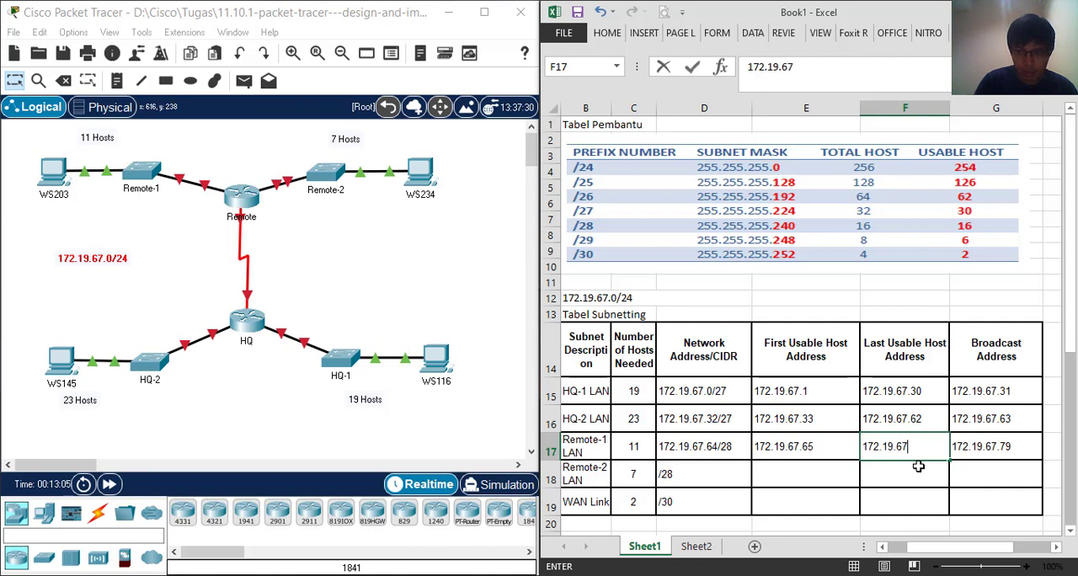
pyautogui.write('.')
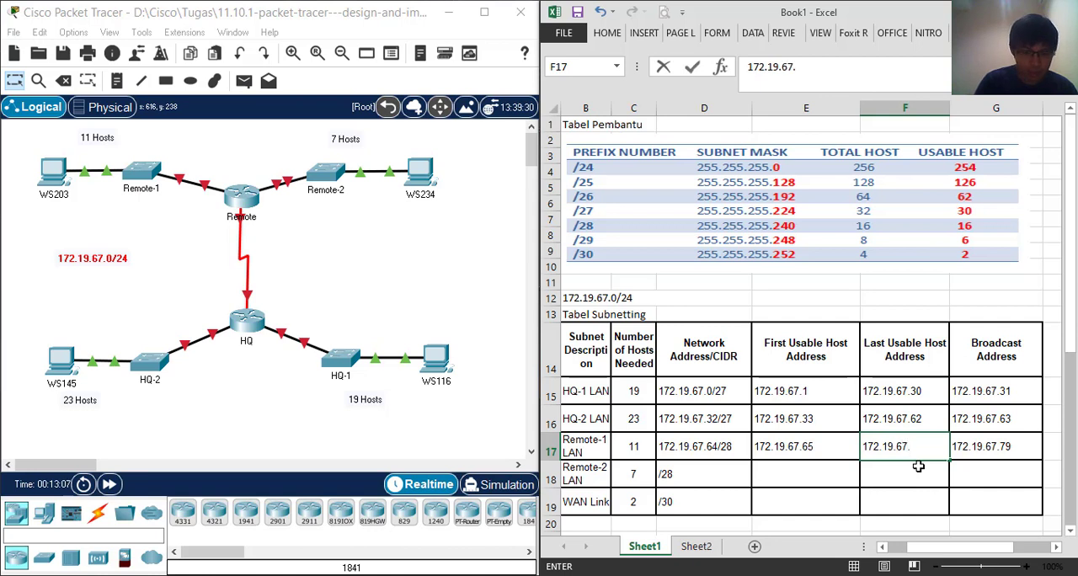
pyautogui.write('78')
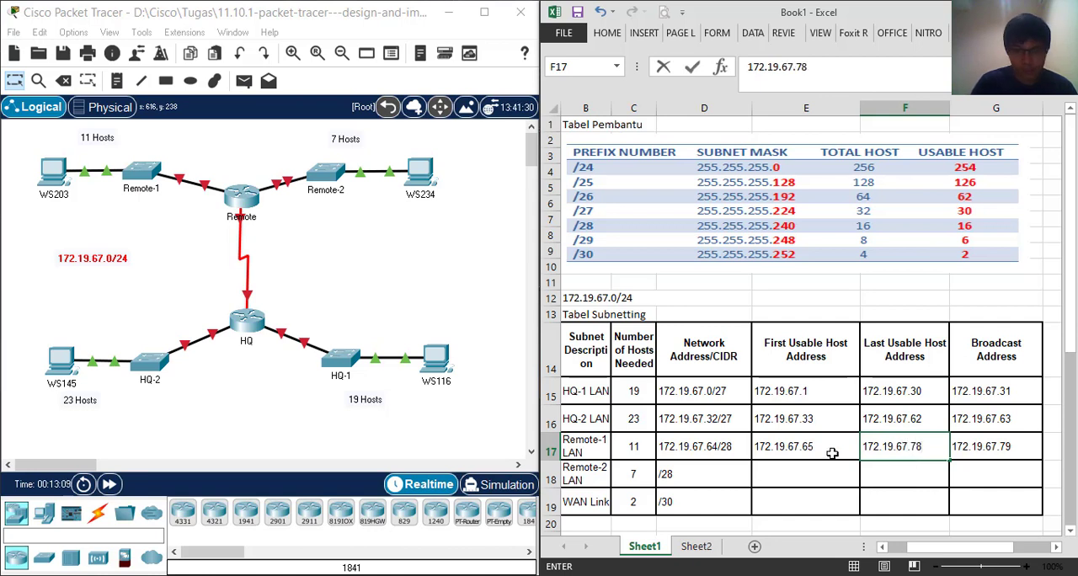
# Complete the Remote-2 LAN entry in the Network Address/CIDR column as 172.19.67.80/28
pyautogui.doubleClick(661, 475)
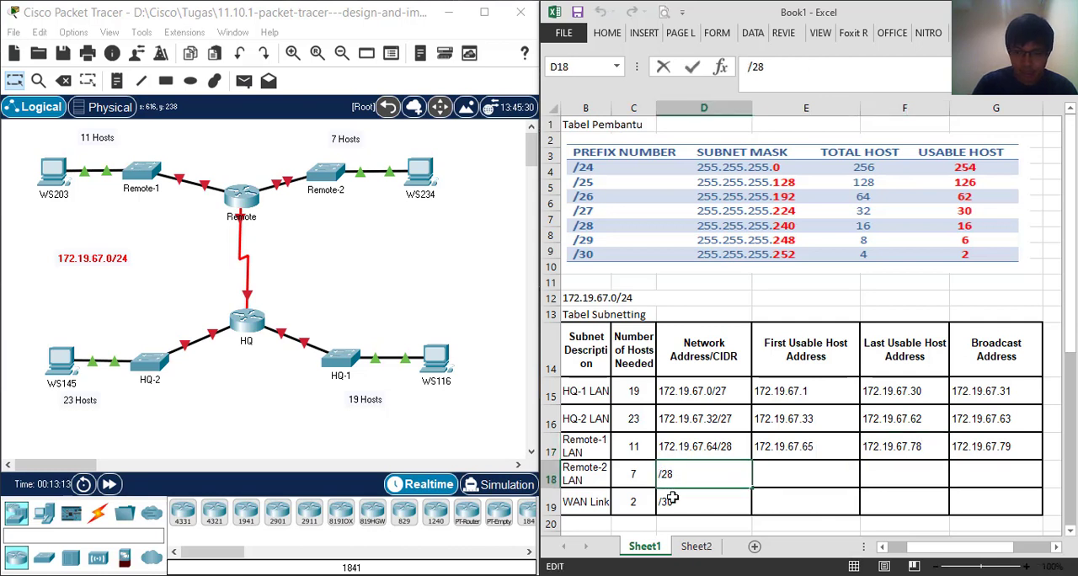
pyautogui.write('1')
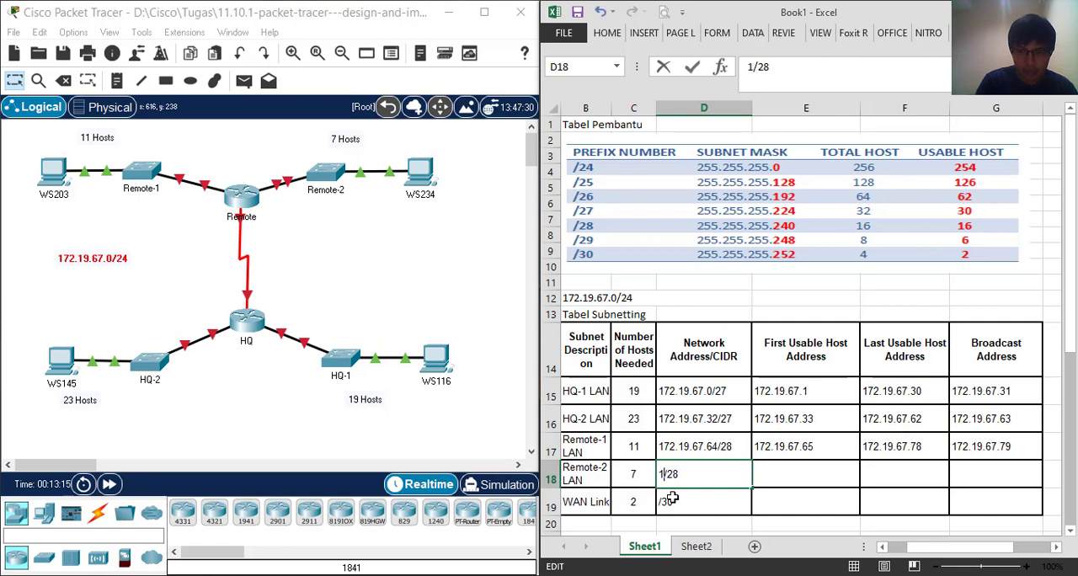
pyautogui.write('72.')
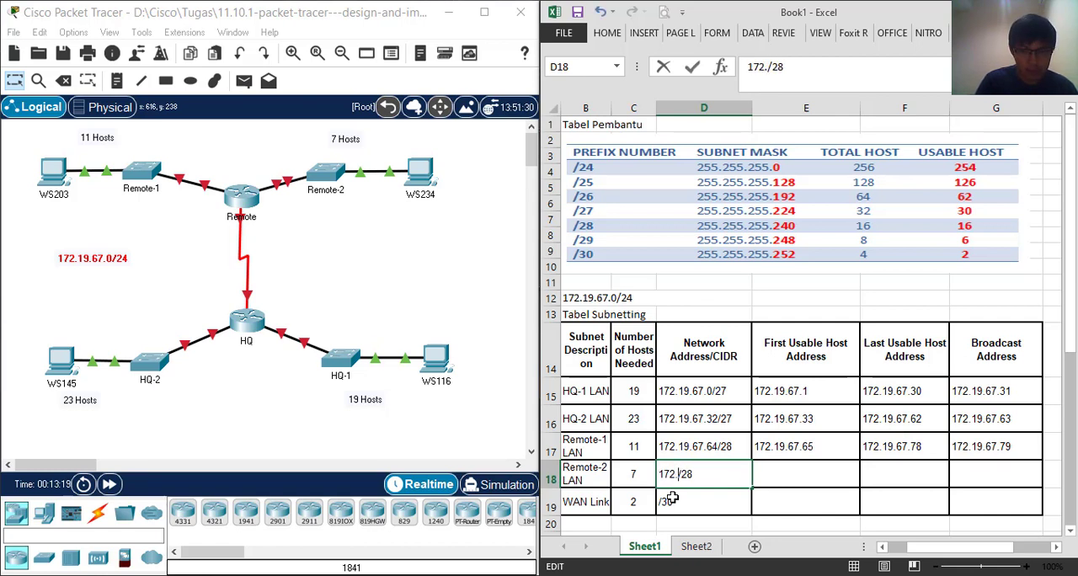
pyautogui.write('1')
pyautogui.write('9.67')
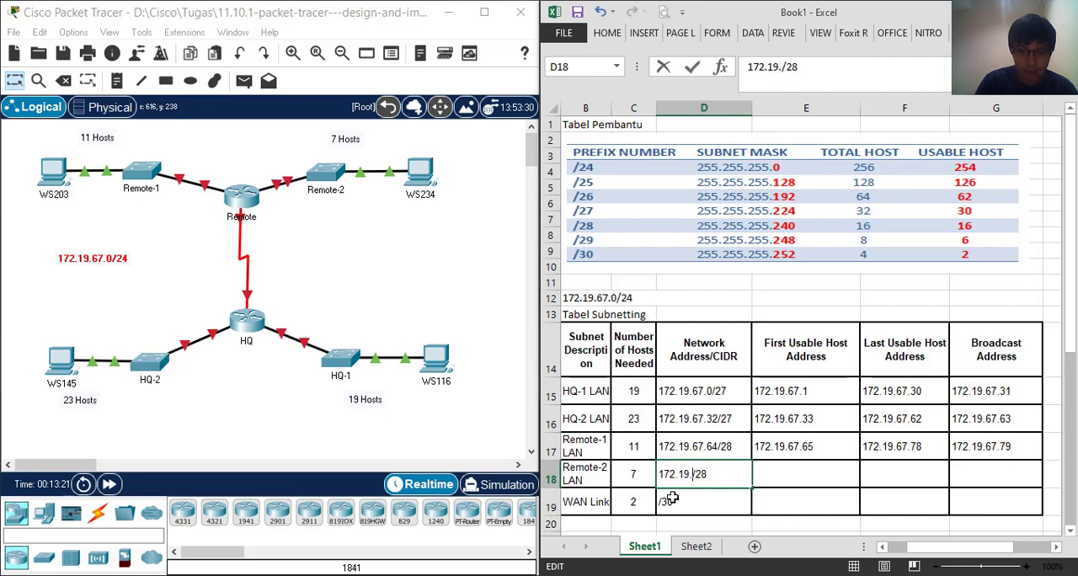
pyautogui.write('.80')
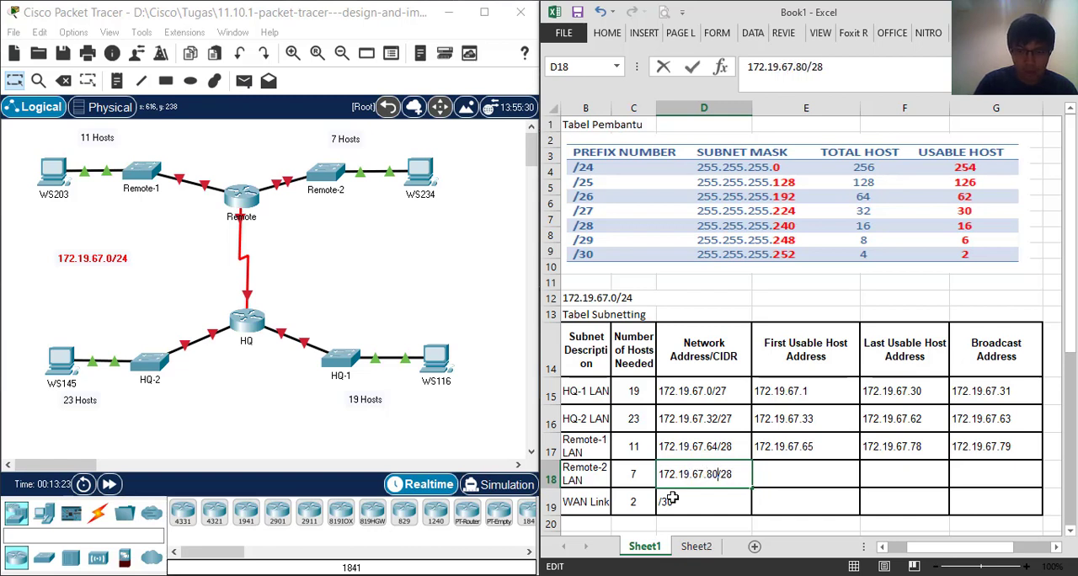
# Enter 172.19.67.81 as the First Usable Host Address for Remote-2 LAN
pyautogui.click(800, 478)
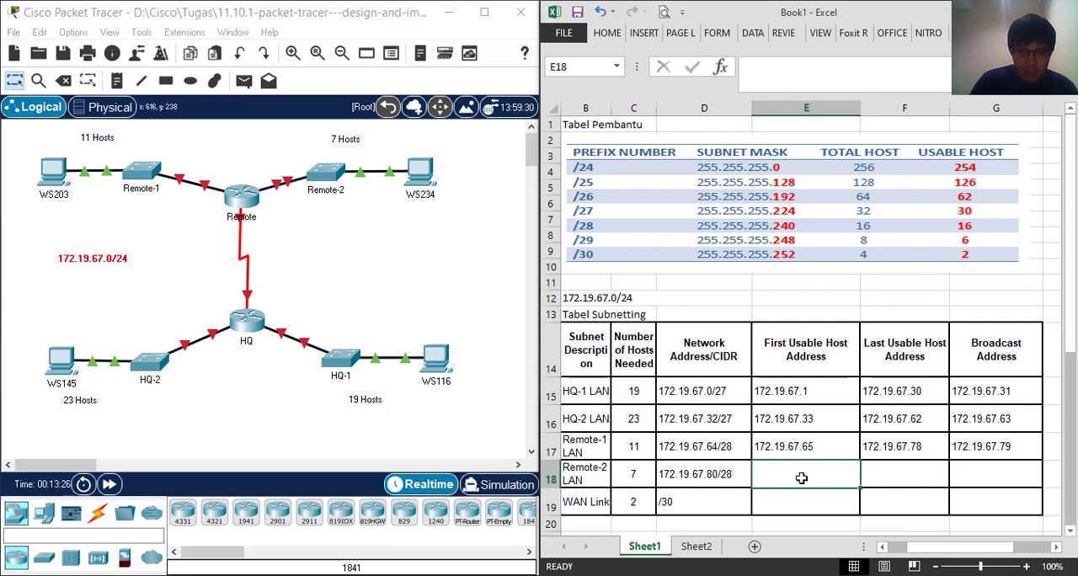
pyautogui.write('17')
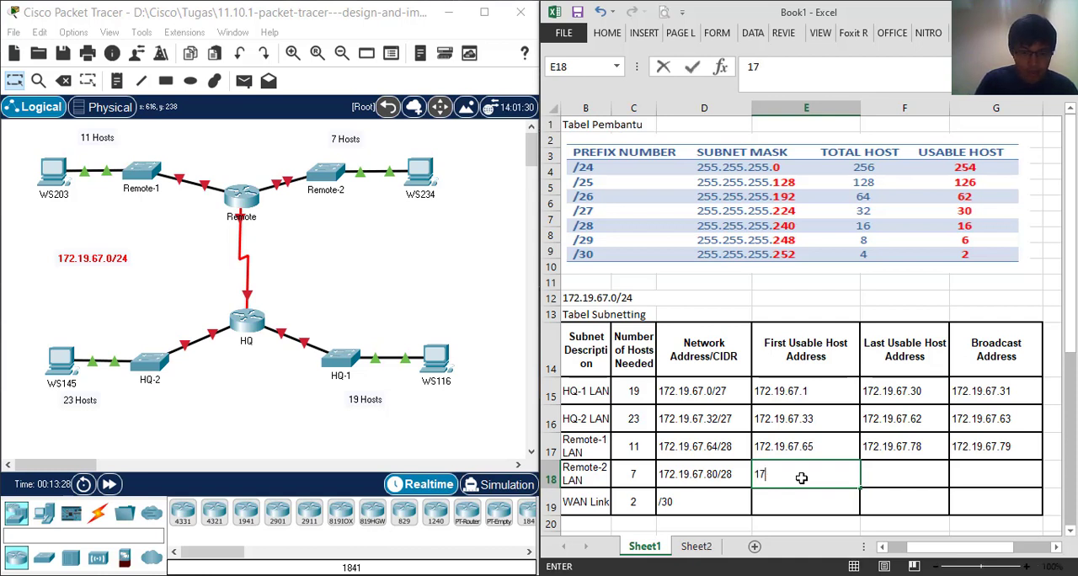
pyautogui.write('2.190')
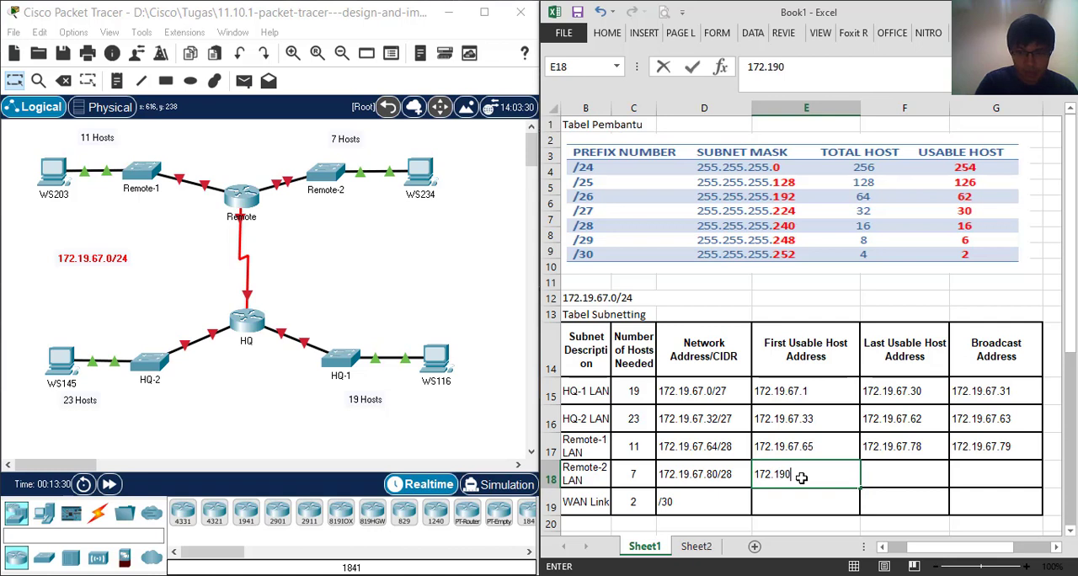
pyautogui.press('BackSpace')
pyautogui.write('.6')
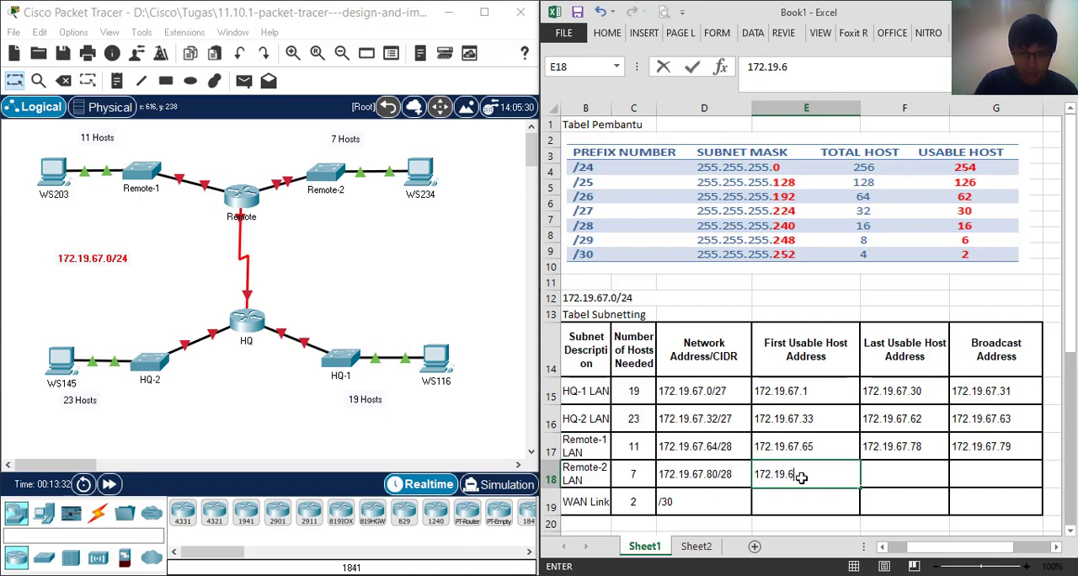
pyautogui.write('7.8')
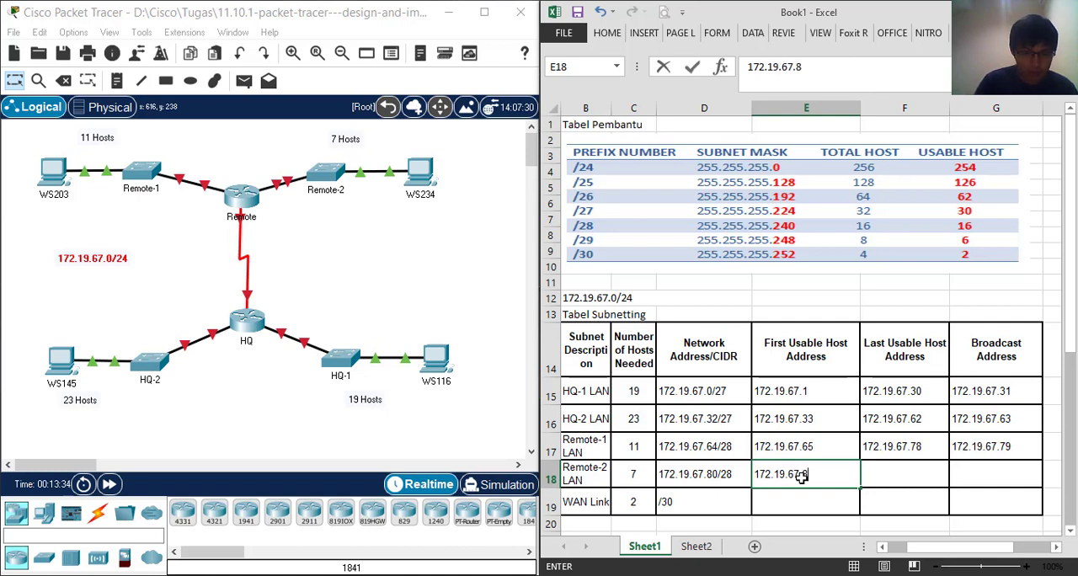
pyautogui.write('1')
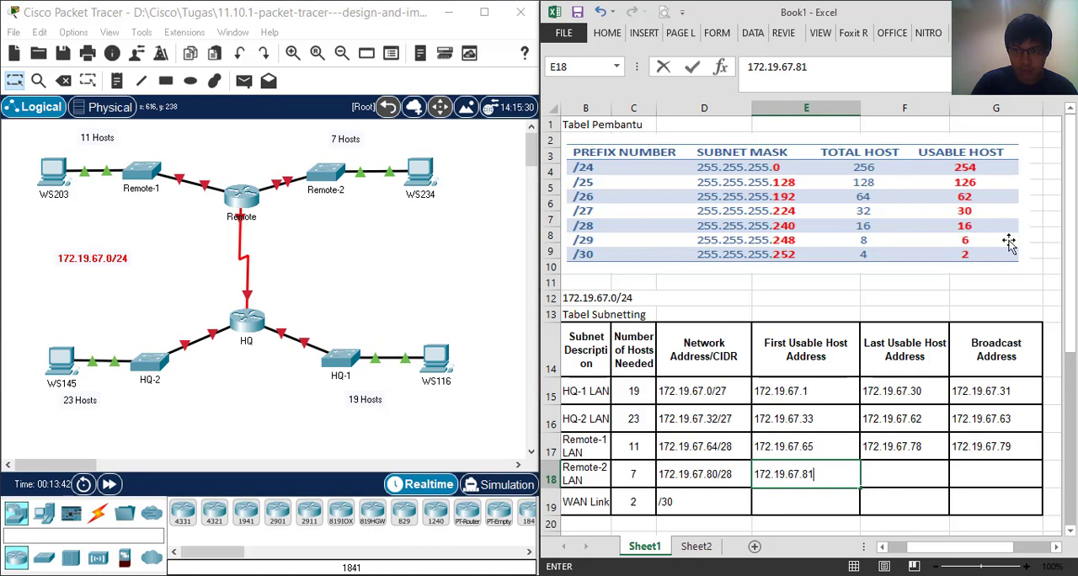
# Enter 172.19.67.95 as the Broadcast Address for Remote-2 LAN
pyautogui.click(979, 479)
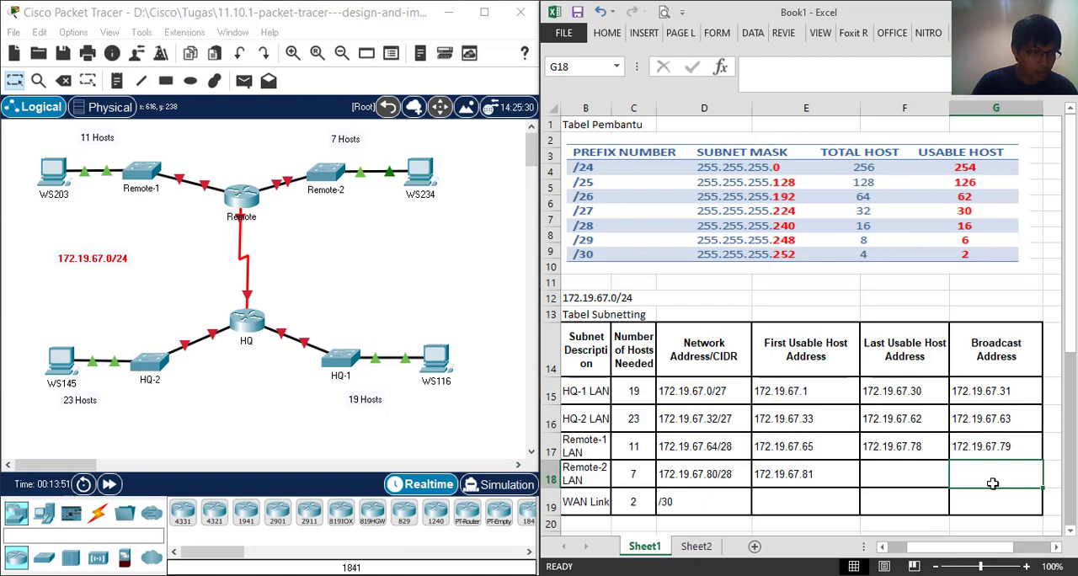
pyautogui.write('1')
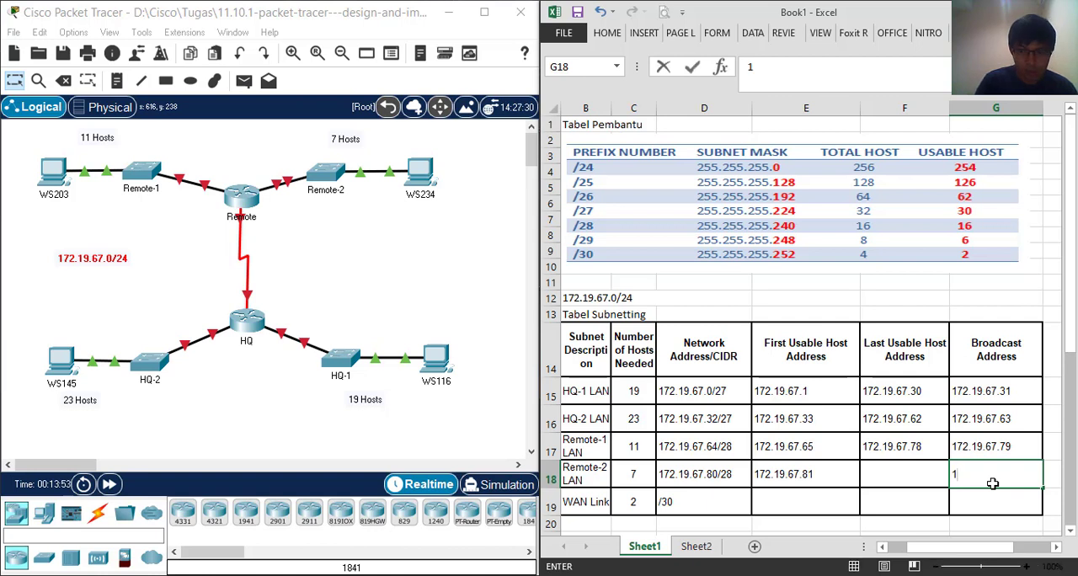
pyautogui.write('7')
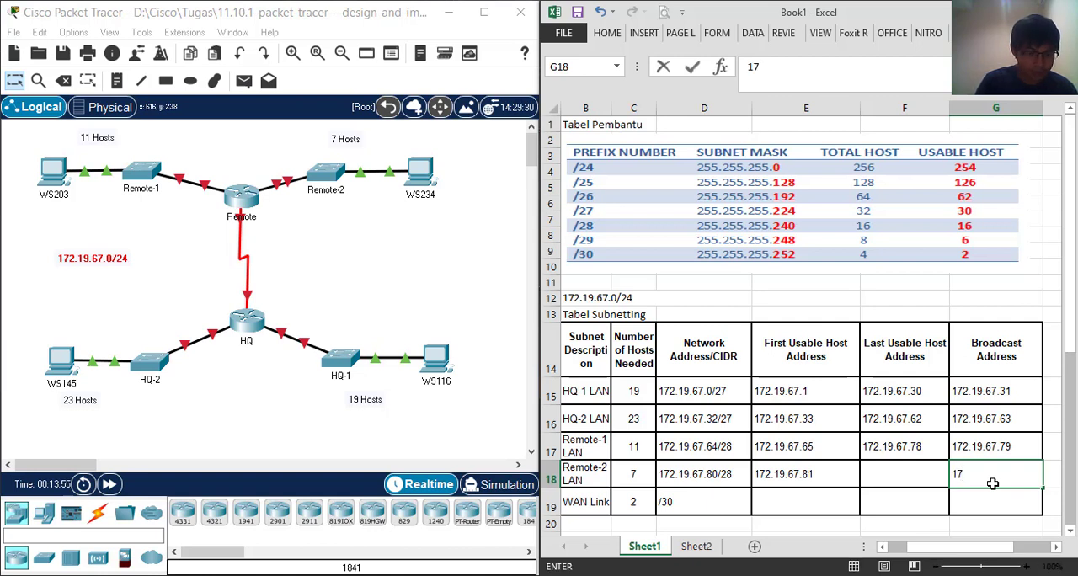
pyautogui.write('2.')
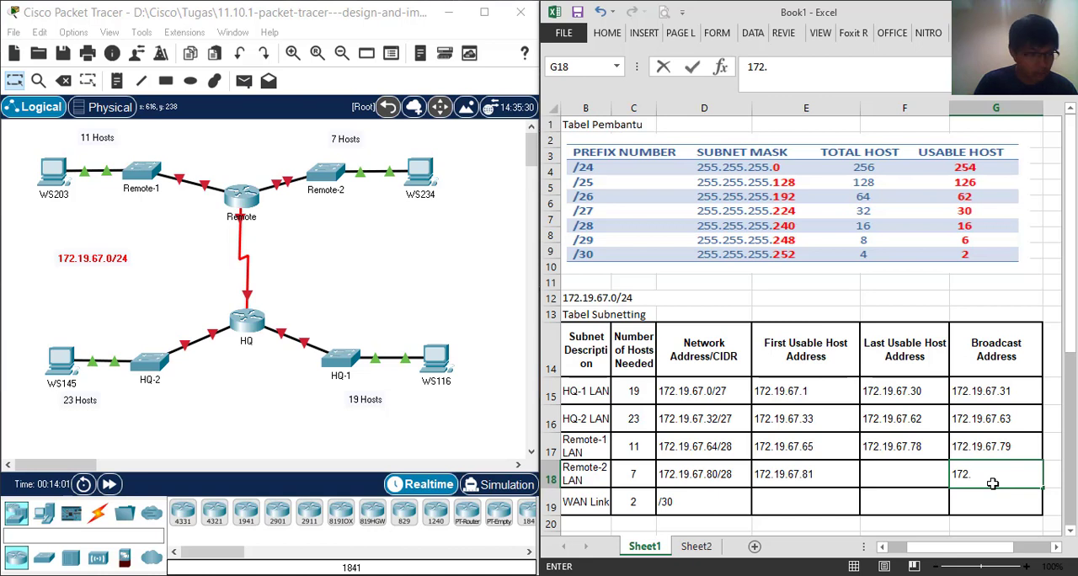
pyautogui.write('19')
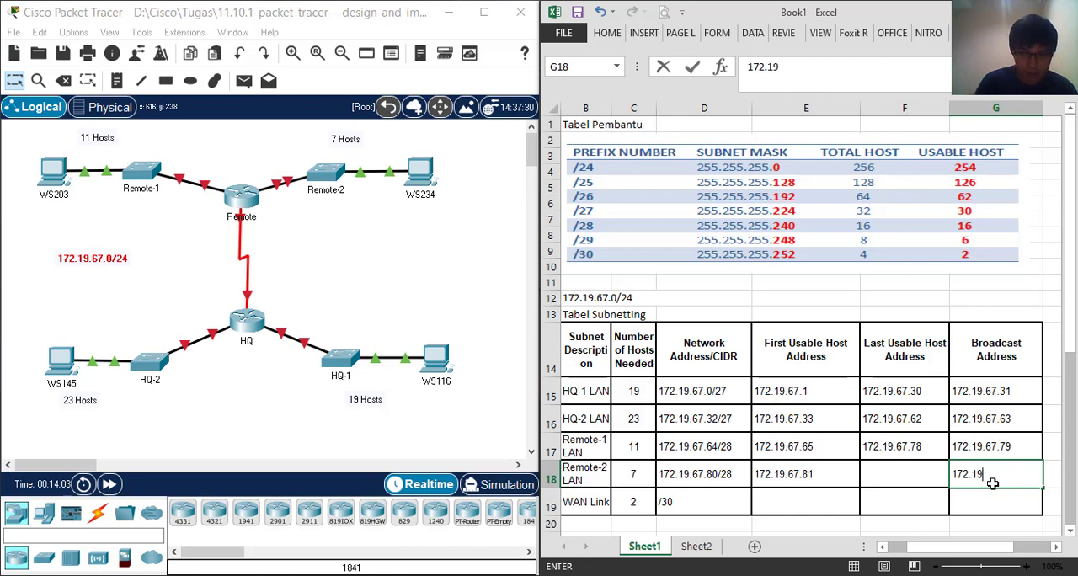
pyautogui.write('.67.')
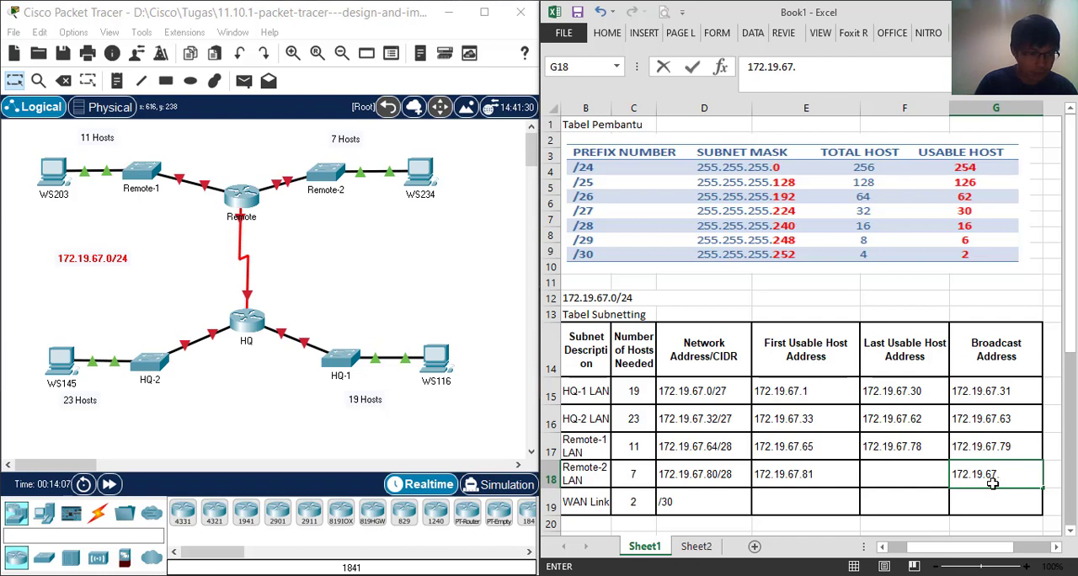
pyautogui.write('95')
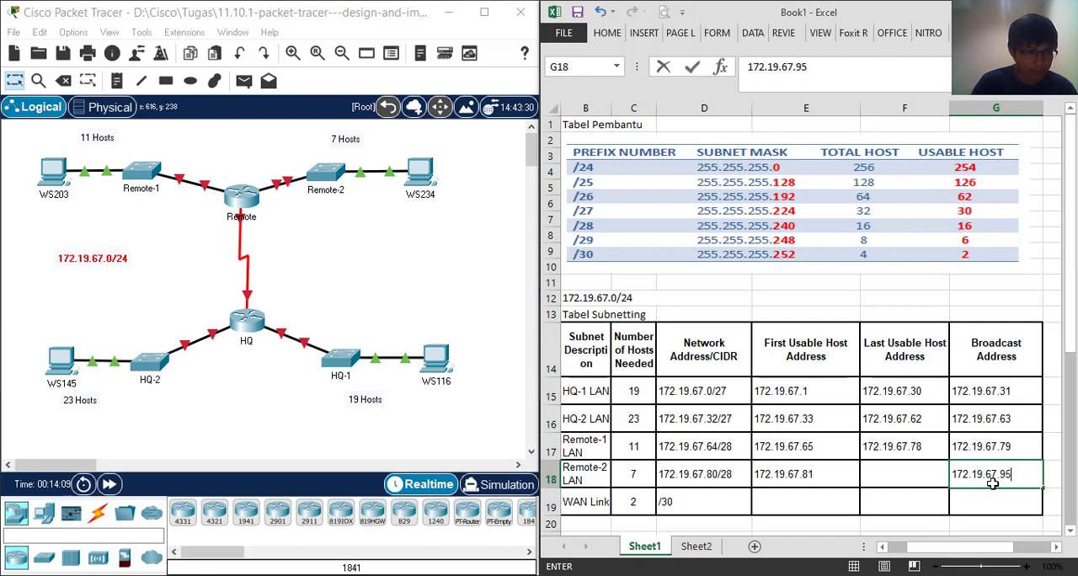
# Enter 172.19.67.94 as the Last Usable Host Address for Remote-2 LAN
pyautogui.click(924, 473)
pyautogui.write('172')
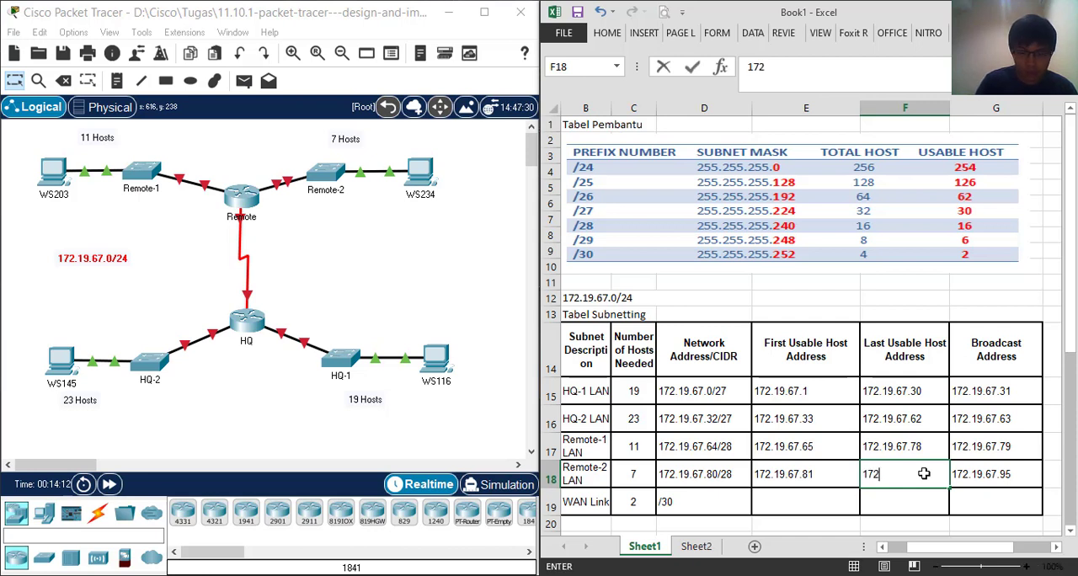
pyautogui.write('.')
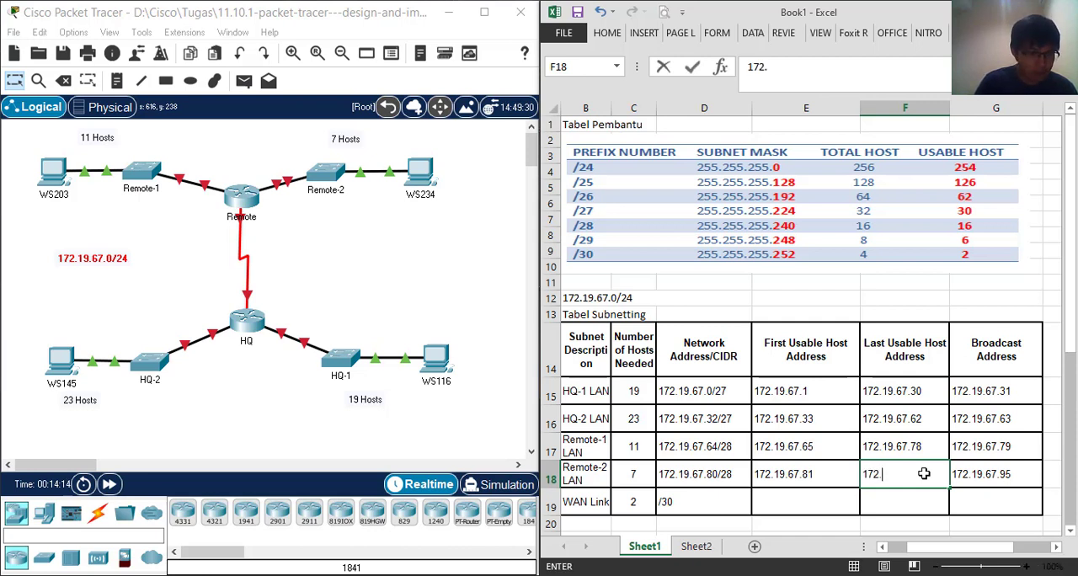
pyautogui.write('19')
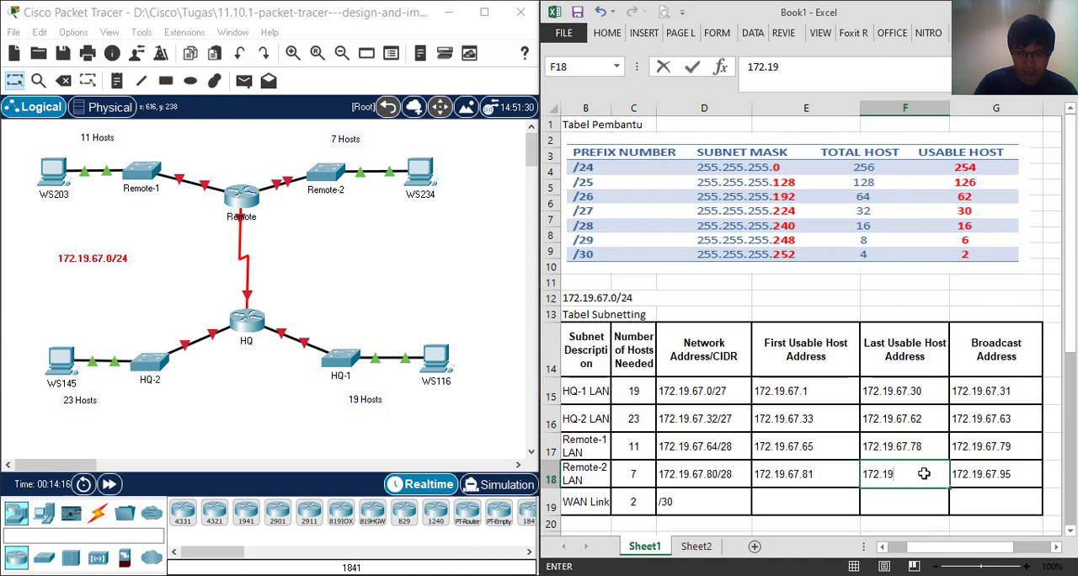
pyautogui.write('.67')
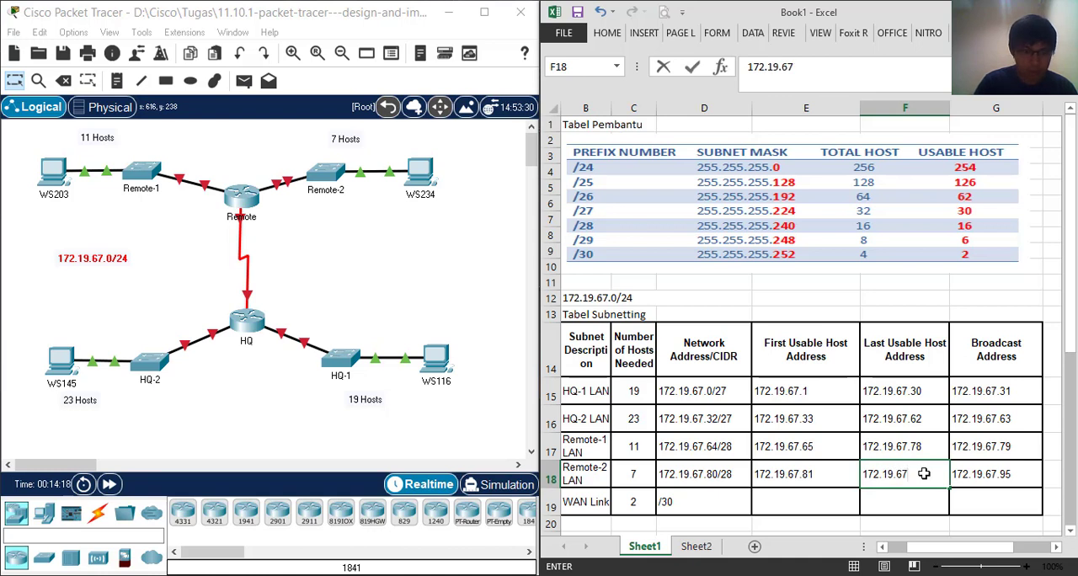
pyautogui.write('.94')
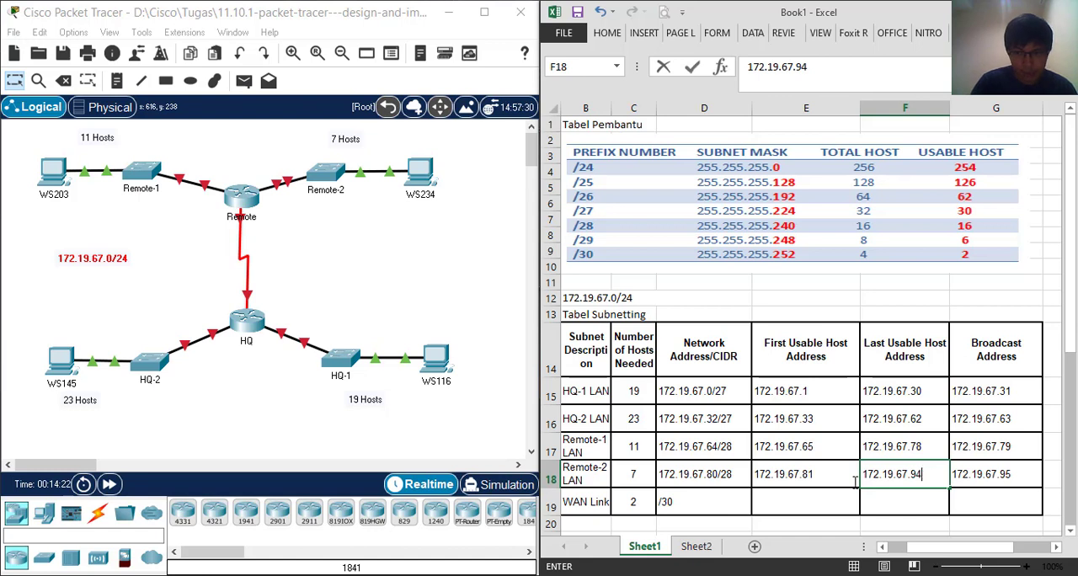
# Complete the WAN Link entry in the Network Address/CIDR column as 172.19.67.96/30
pyautogui.doubleClick(667, 501)
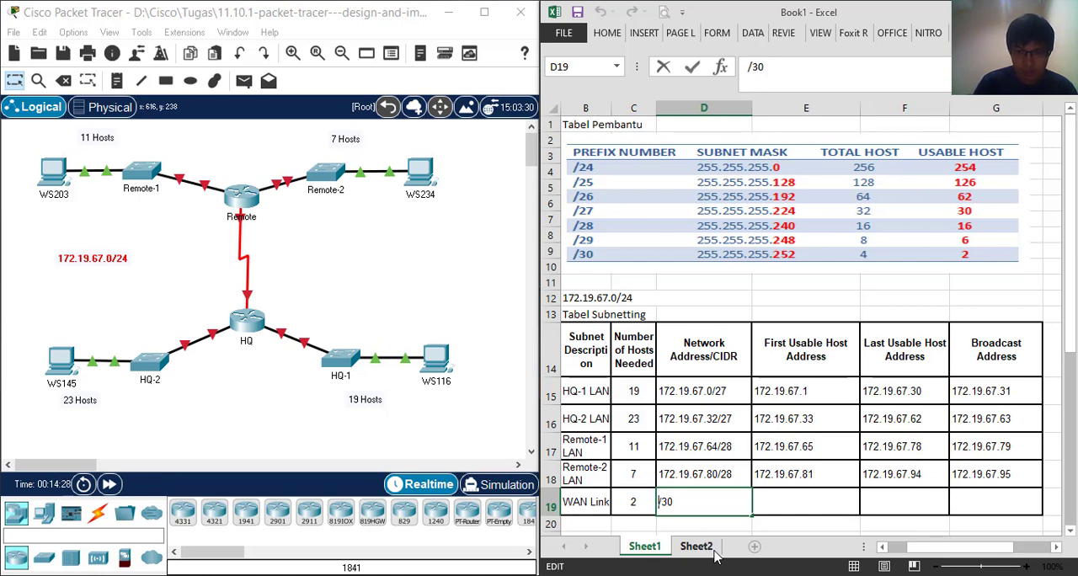
pyautogui.write('1')
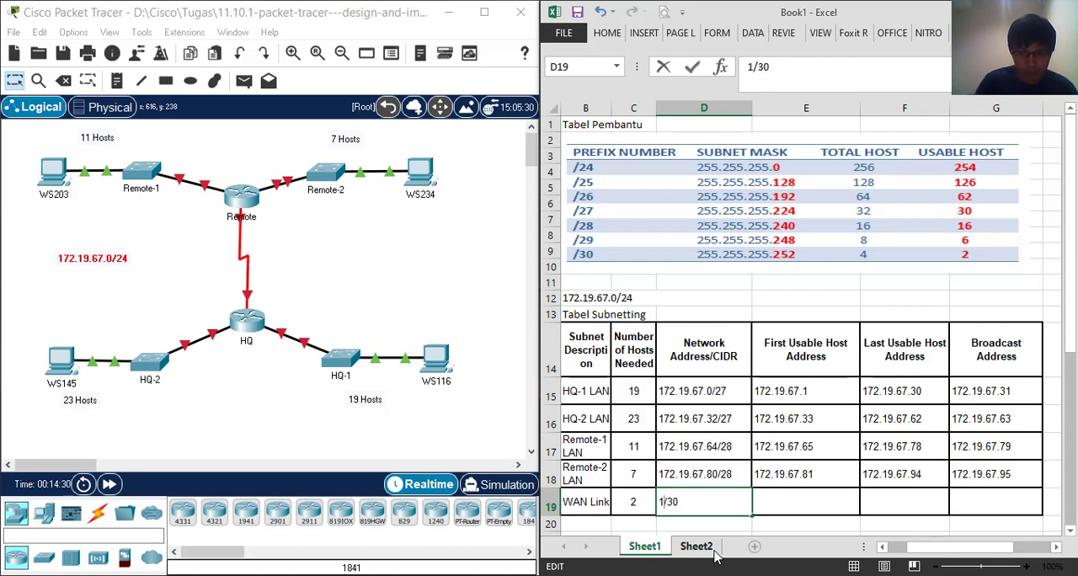
pyautogui.write('72.')
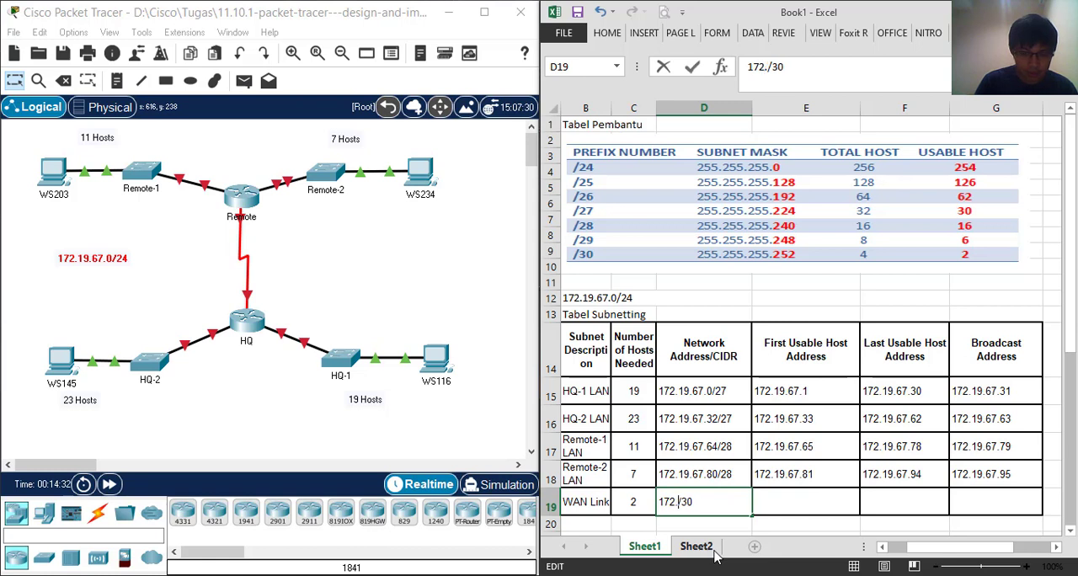
pyautogui.write('19')
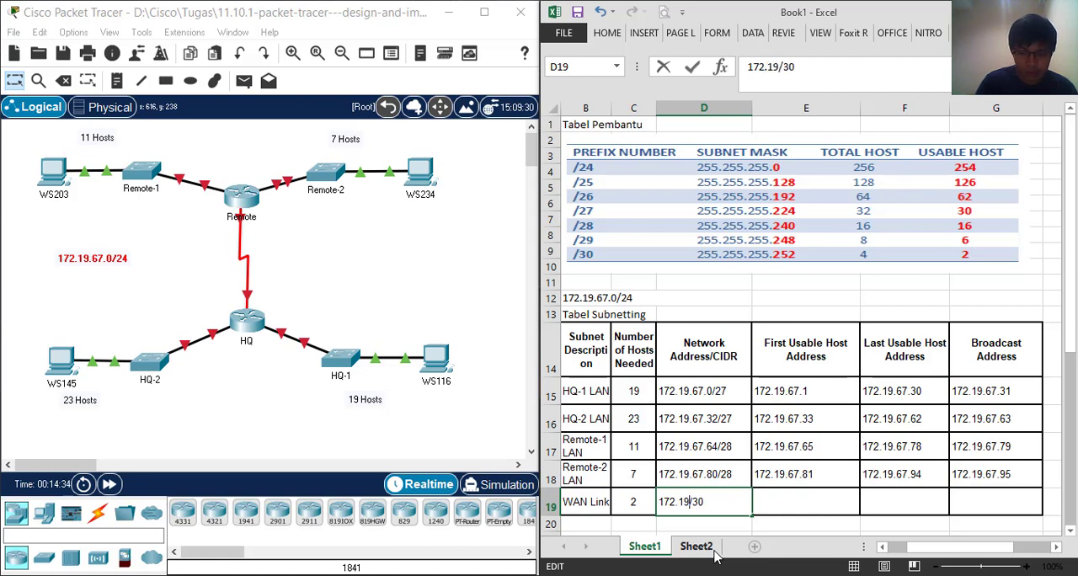
pyautogui.write('.67')
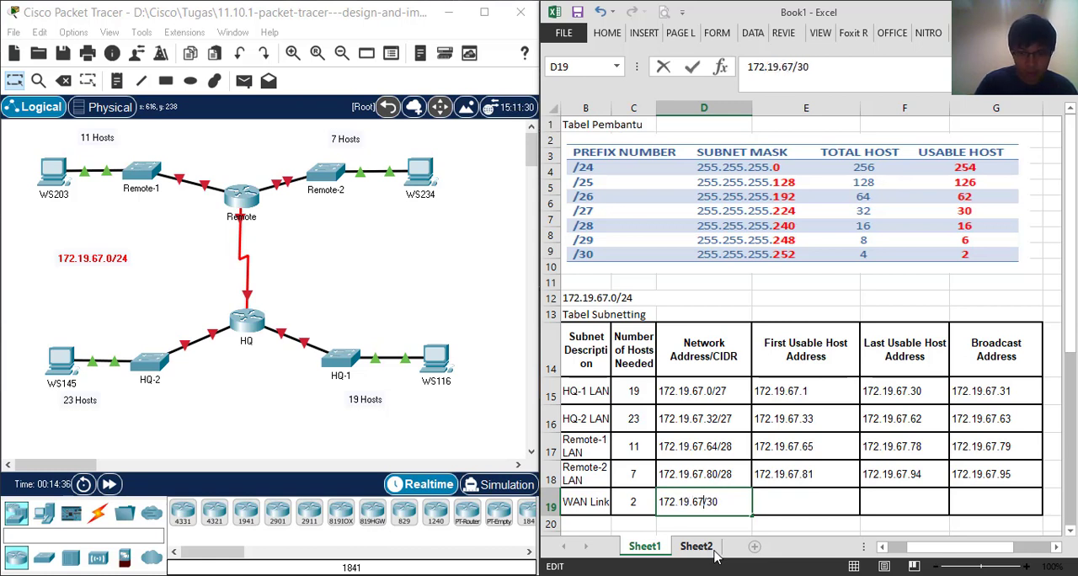
pyautogui.write('.')
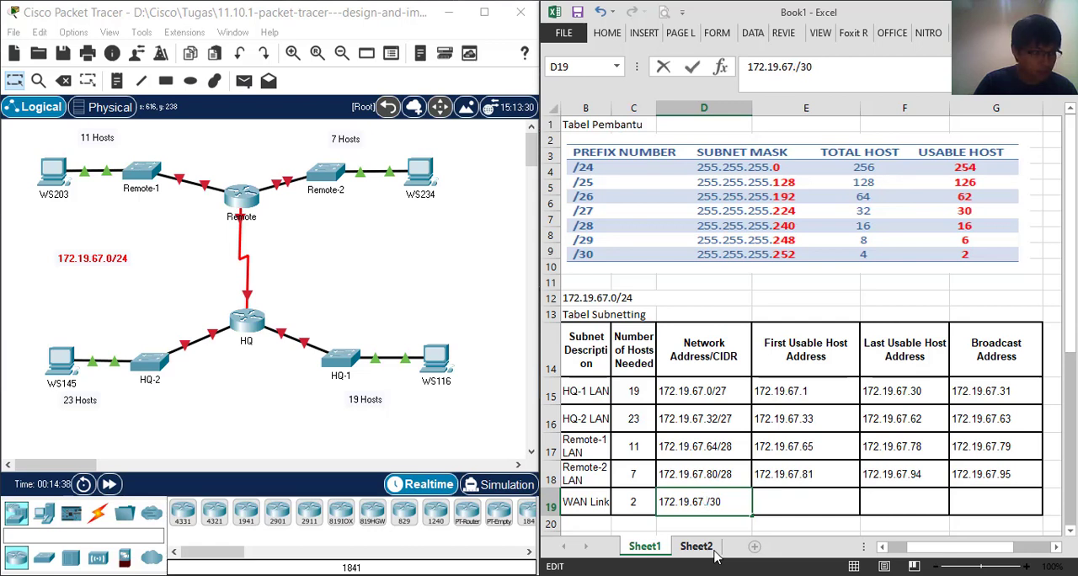
pyautogui.write('96')
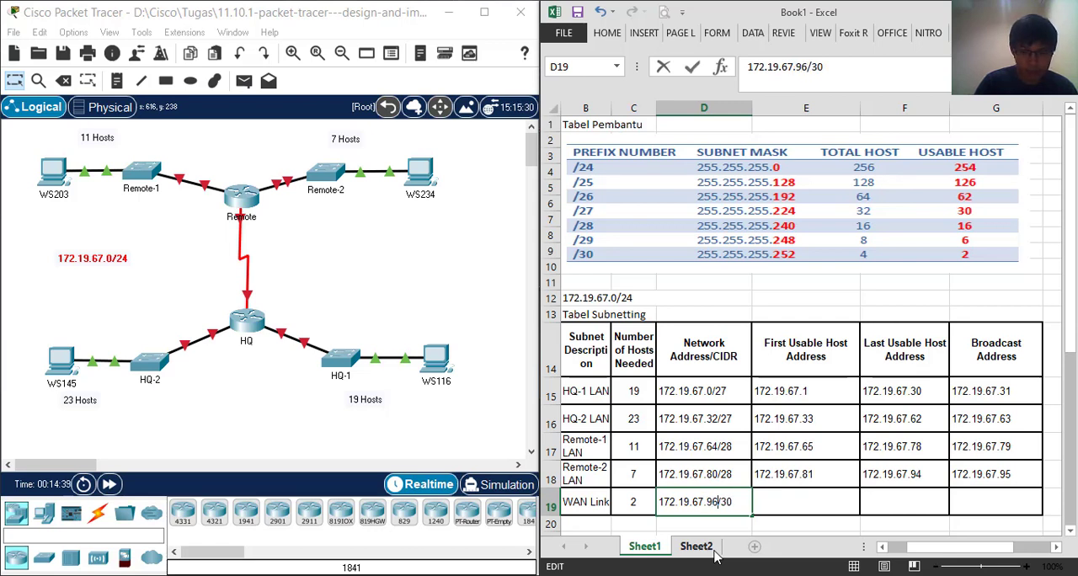
# Enter 172.19.67.97 as the First Usable Host Address for the WAN Link
pyautogui.click(799, 501)
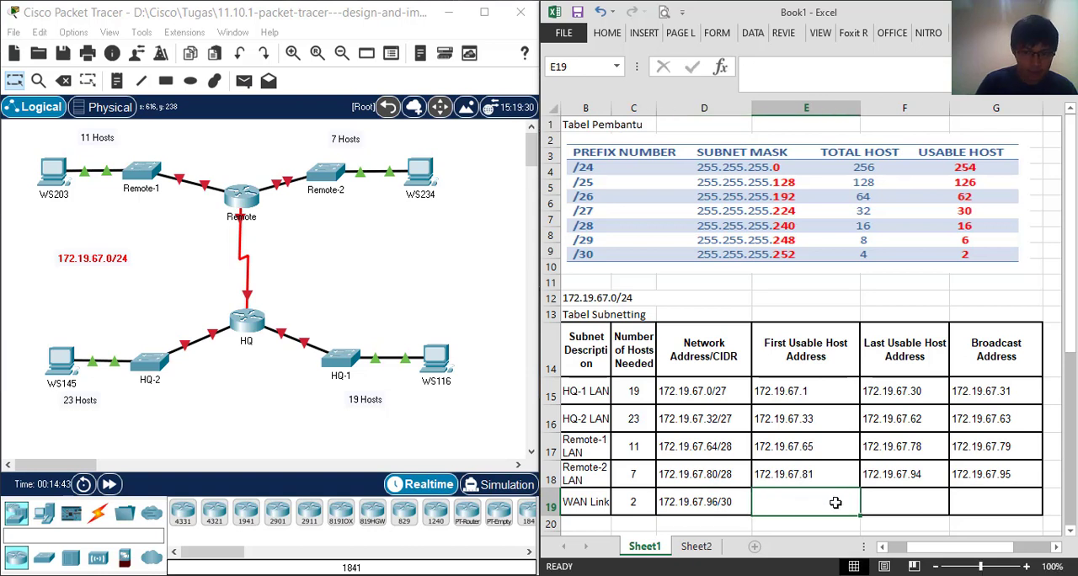
pyautogui.write('17')
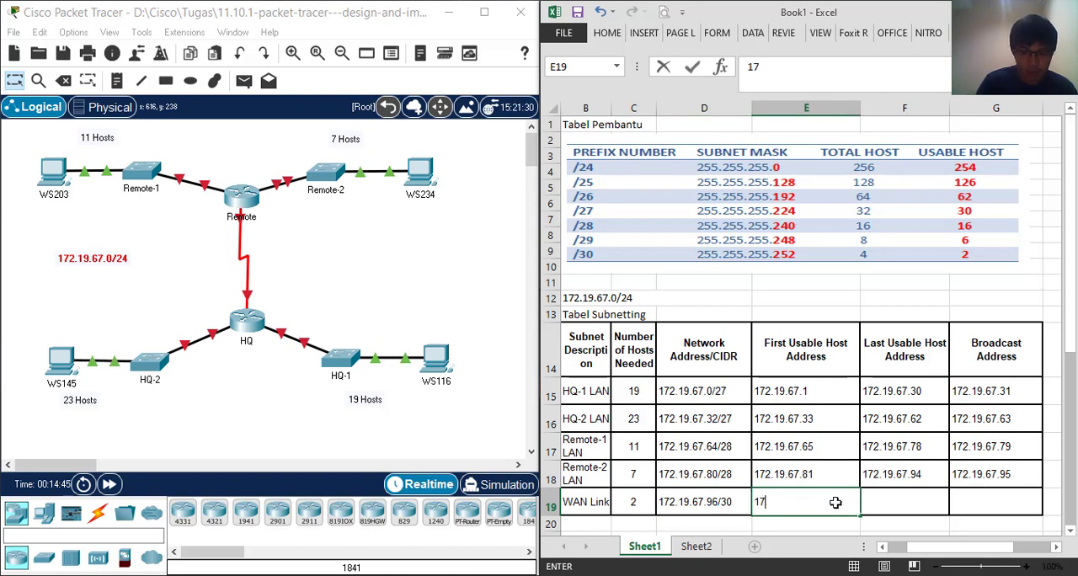
pyautogui.write('2.1')
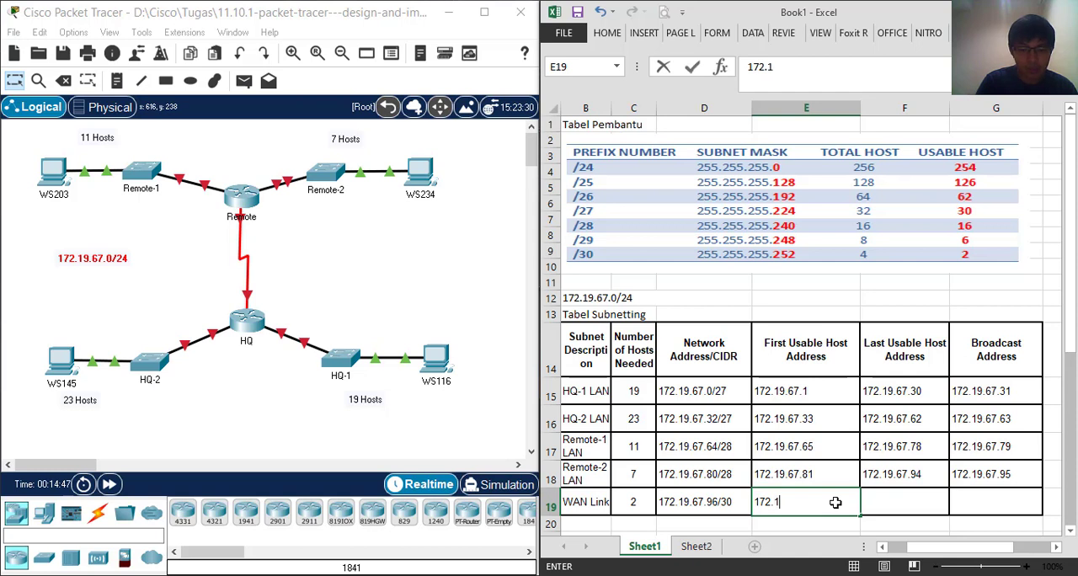
pyautogui.write('9.67.8')
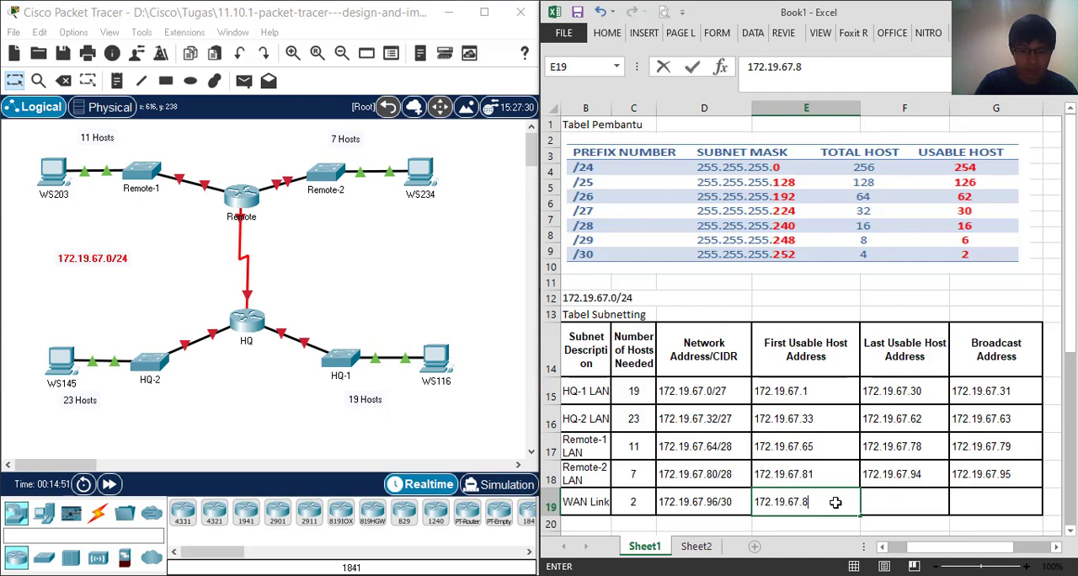
pyautogui.press('BackSpace')
pyautogui.write('9')
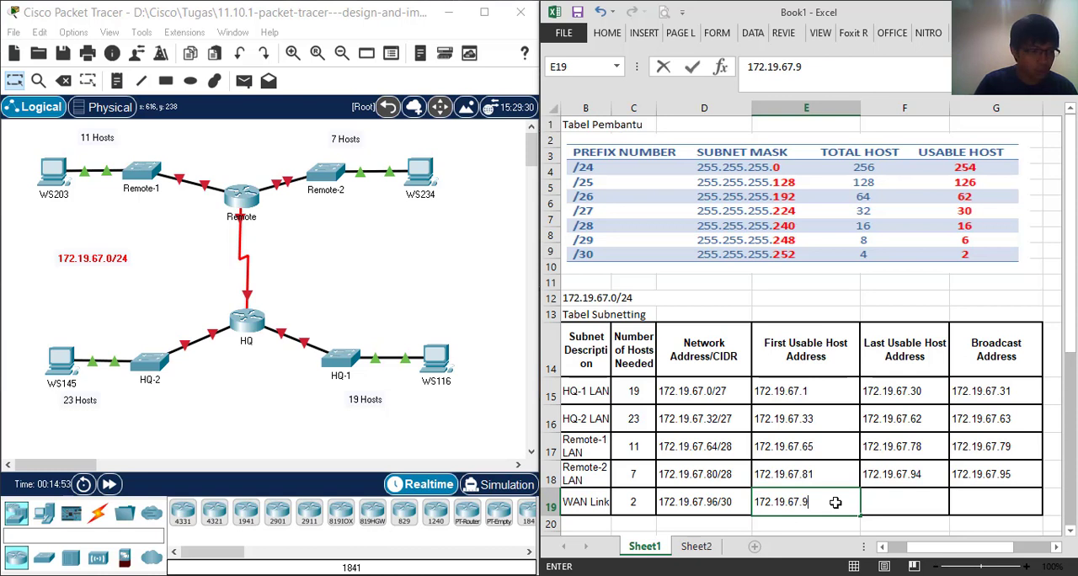
pyautogui.write('7')
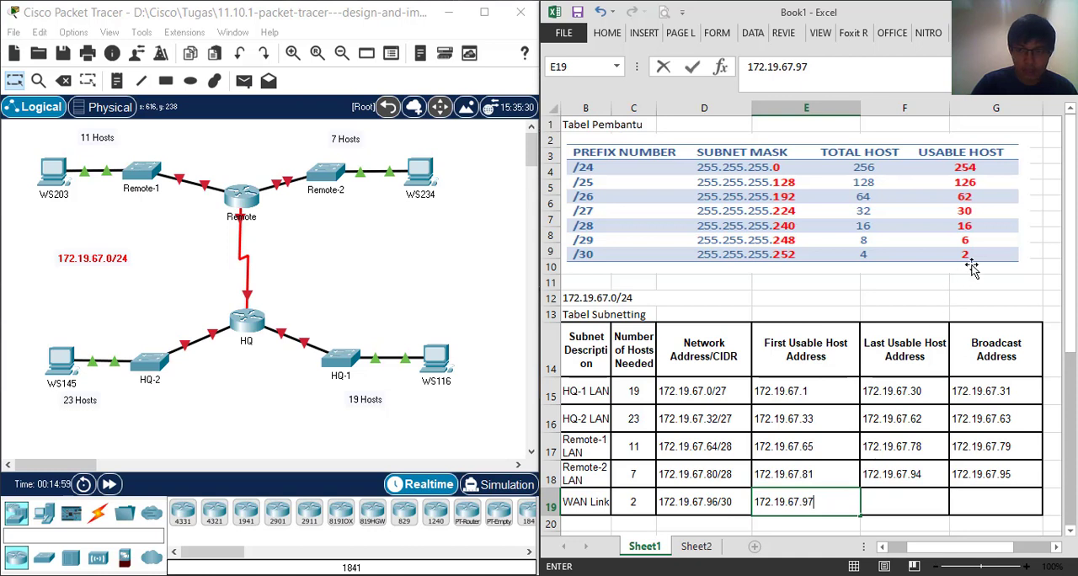
# Enter 172.19.67.99 as the Broadcast Address for the WAN Link
pyautogui.click(970, 504)
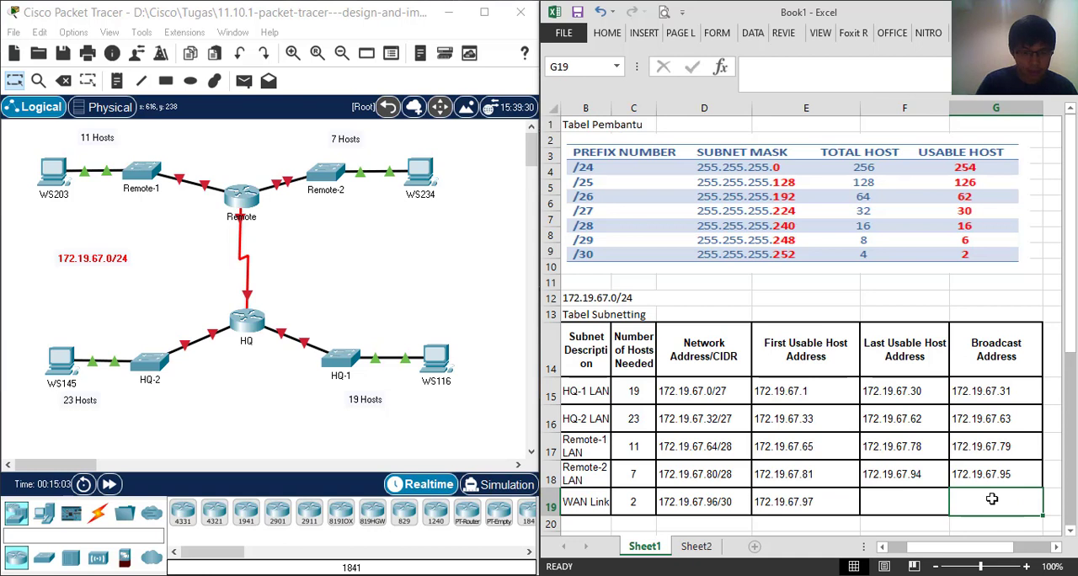
pyautogui.write('172.')
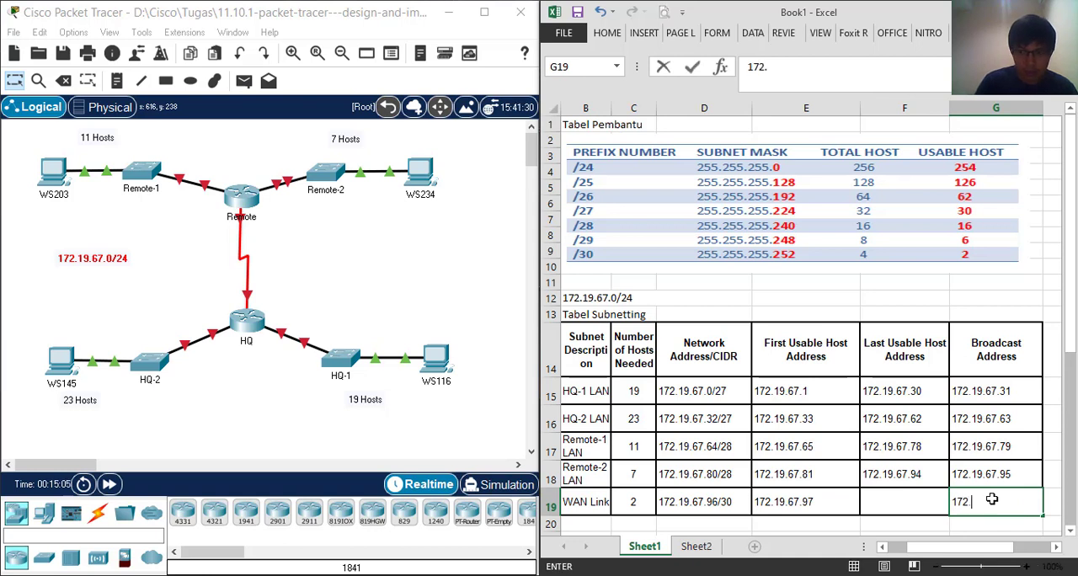
pyautogui.write('19.67')
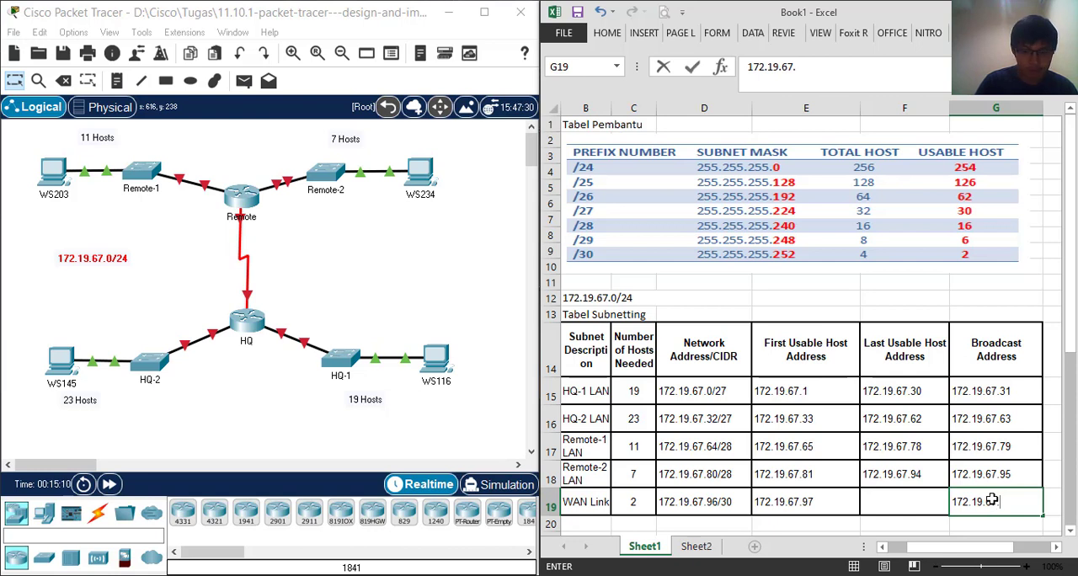
pyautogui.write('.99')
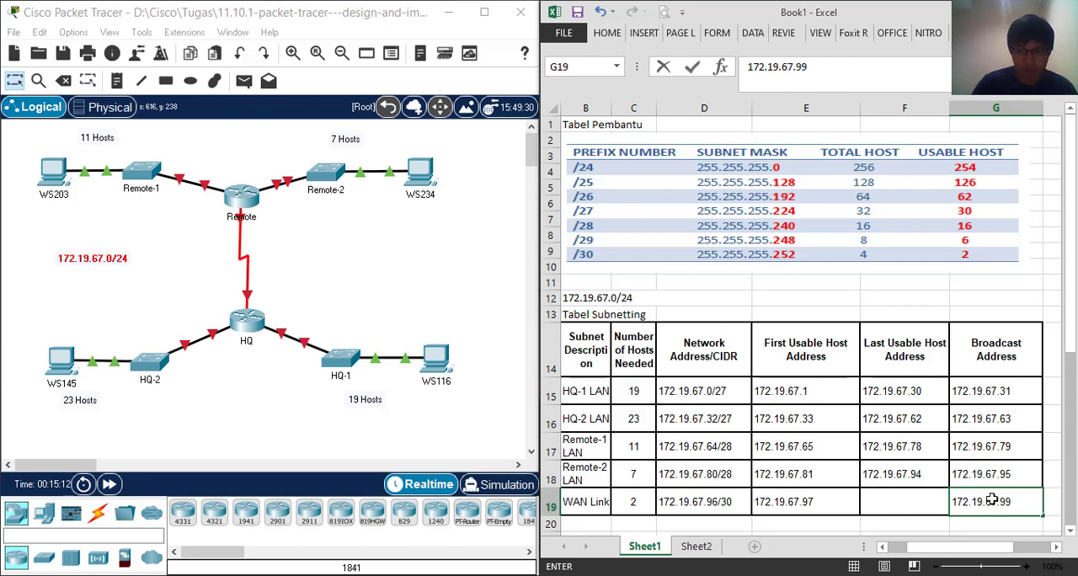
# Enter 172.19.67.98 as the Last Usable Host Address for the WAN Link
pyautogui.click(914, 510)
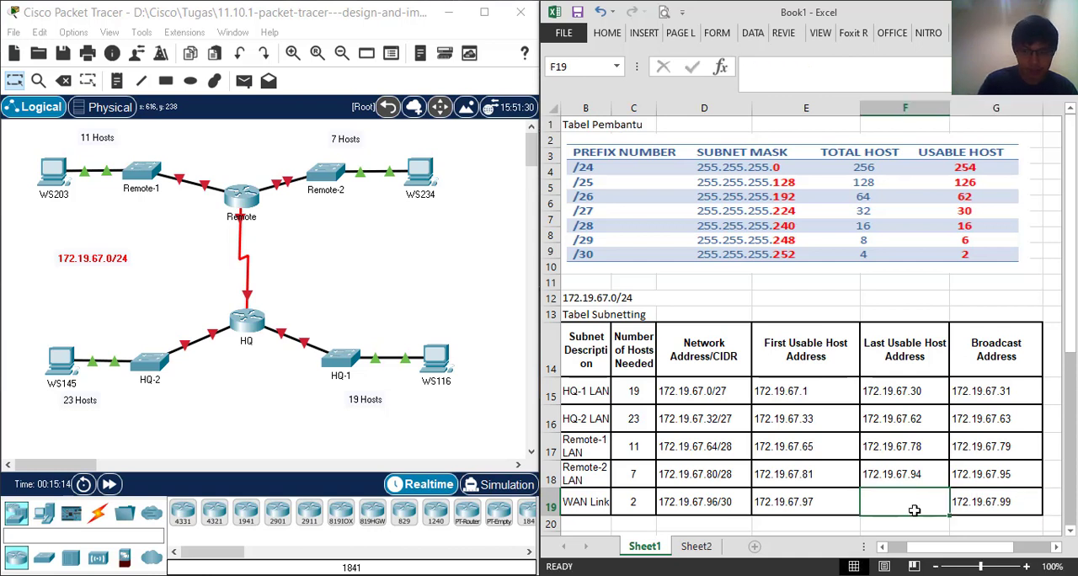
pyautogui.write('172')
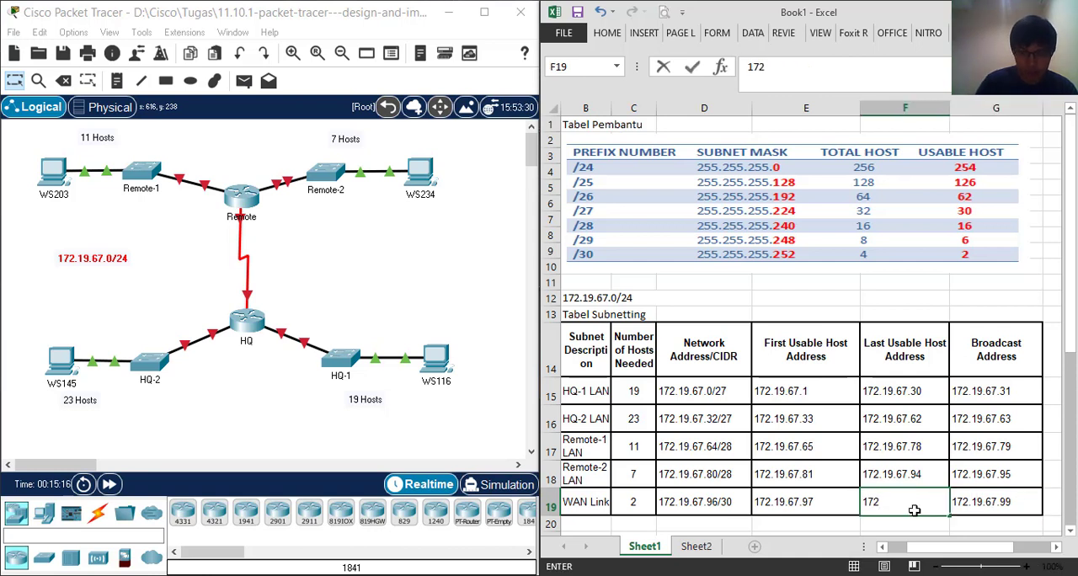
pyautogui.write('.19.67')
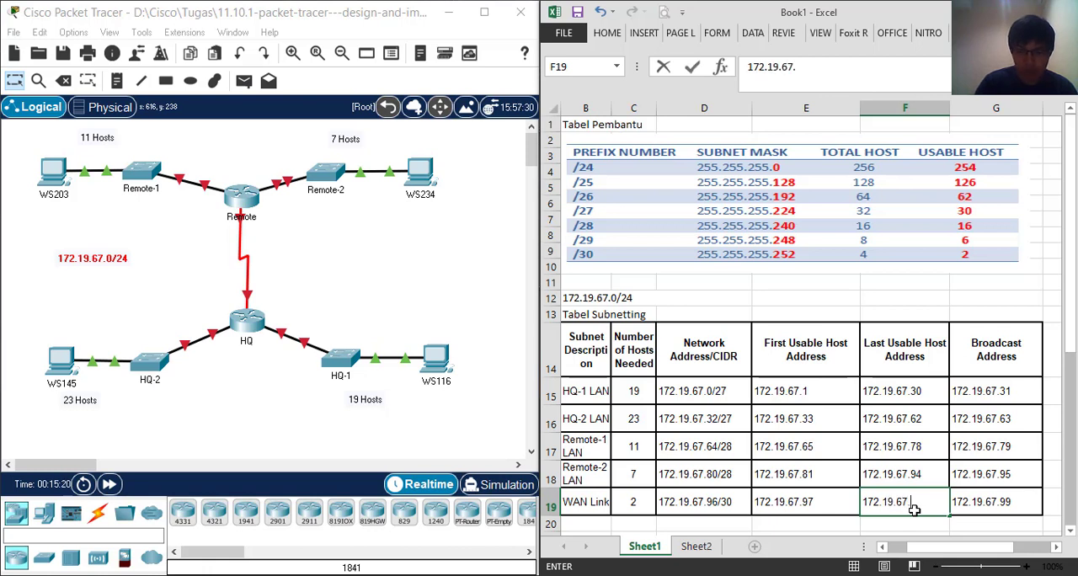
pyautogui.write('.98')
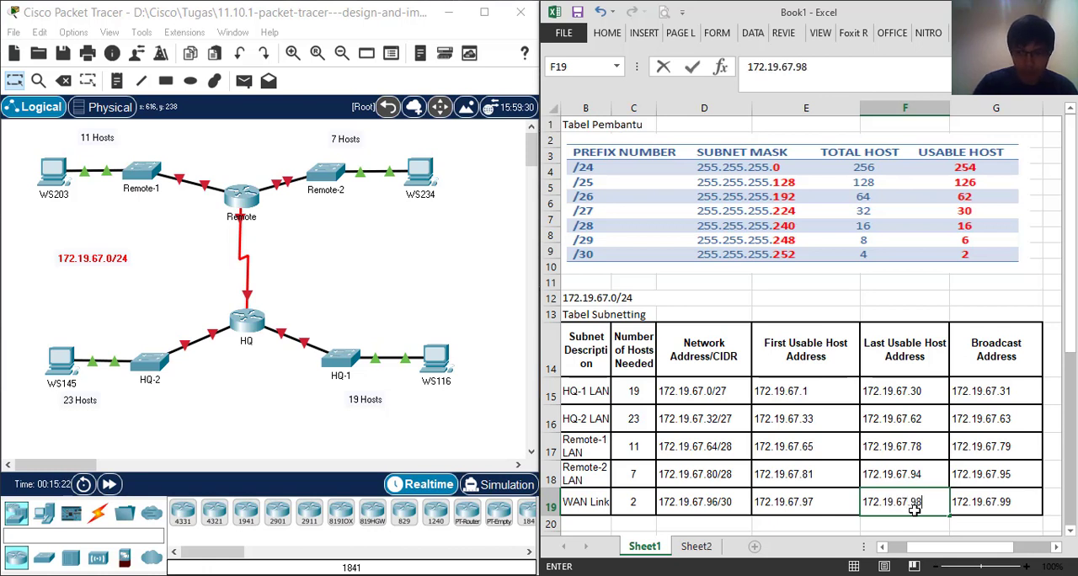
pyautogui.click(1000, 500)
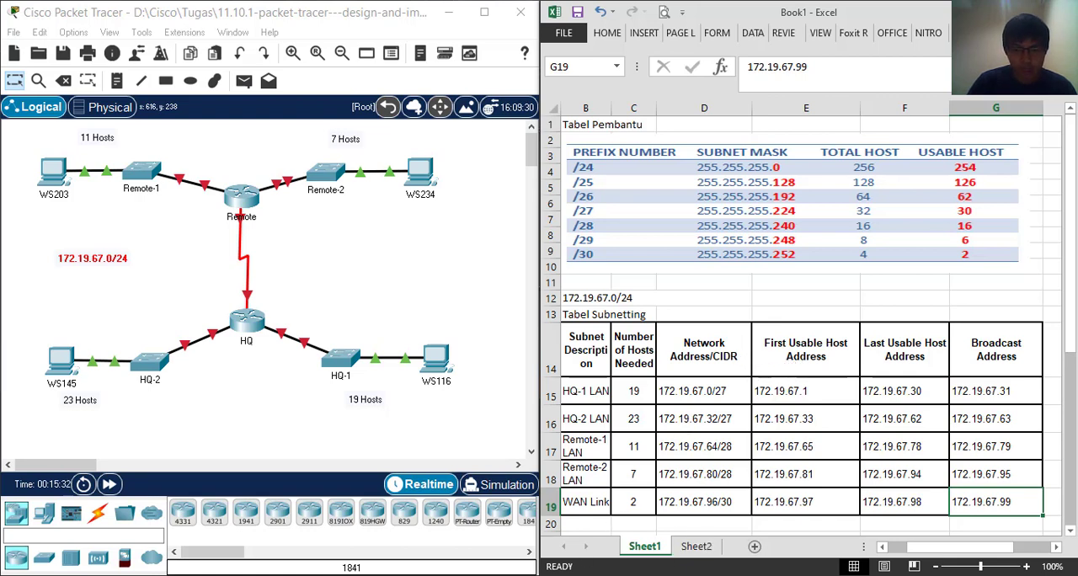
# Switch to the PT Activity instructions and review the addressing table, objectives, host requirements and design requirements
pyautogui.click(570, 523)
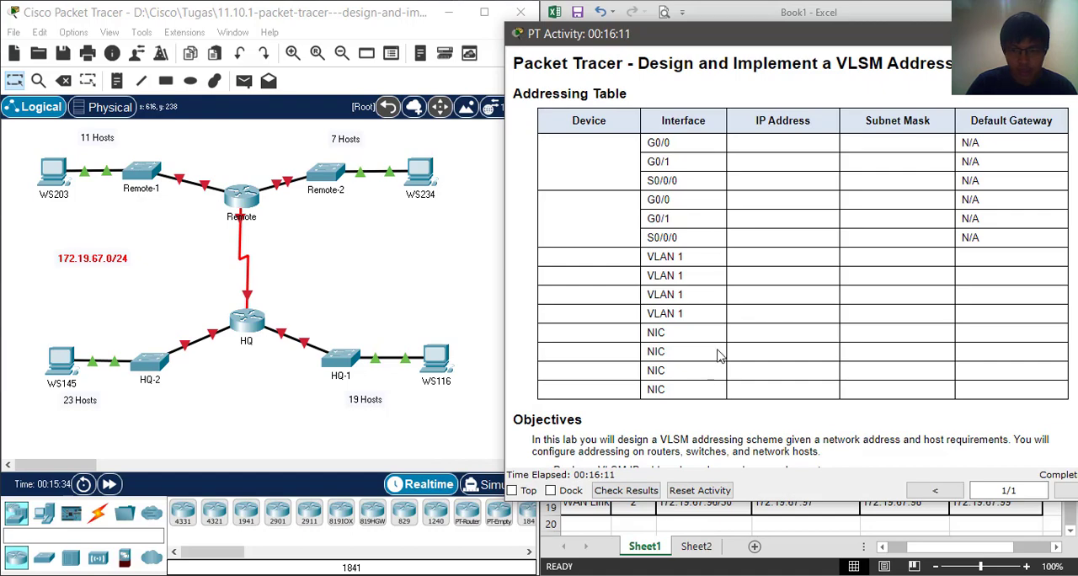
pyautogui.scroll(-5, 724, 317)
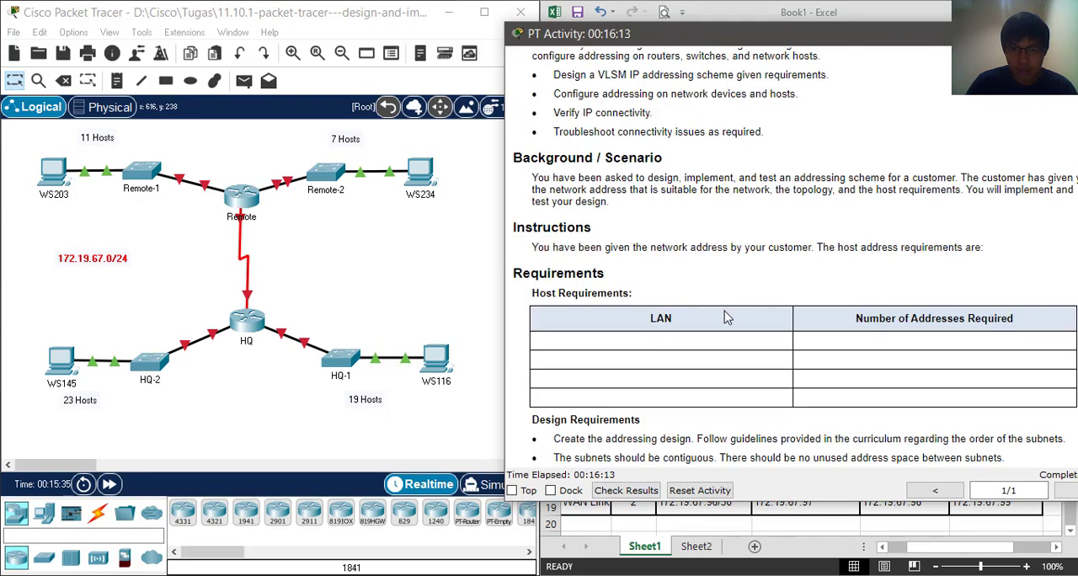
pyautogui.scroll(-6, 725, 317)
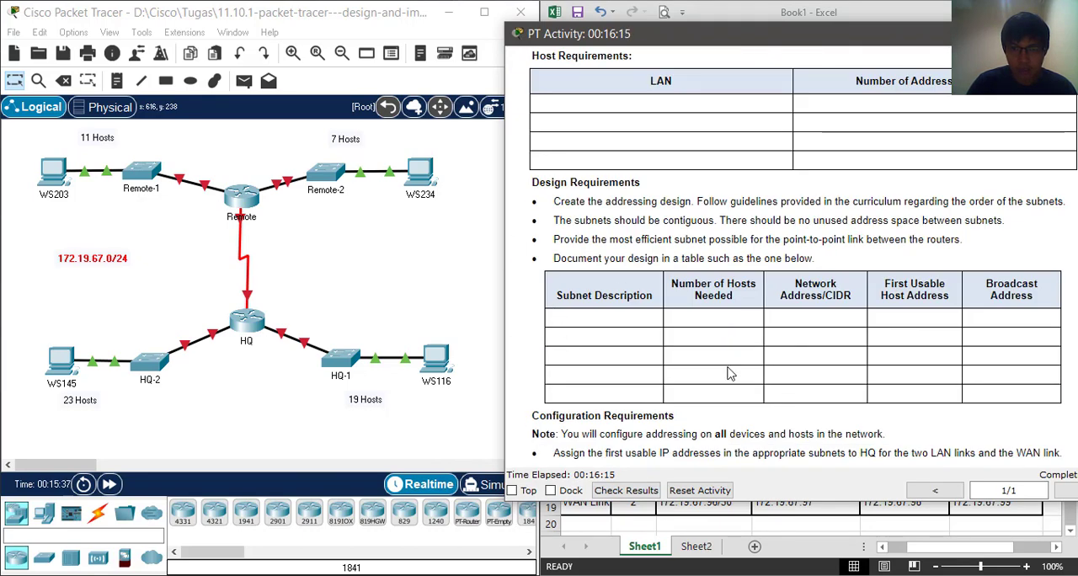
pyautogui.scroll(3, 715, 369)
pyautogui.scroll(3, 796, 430)
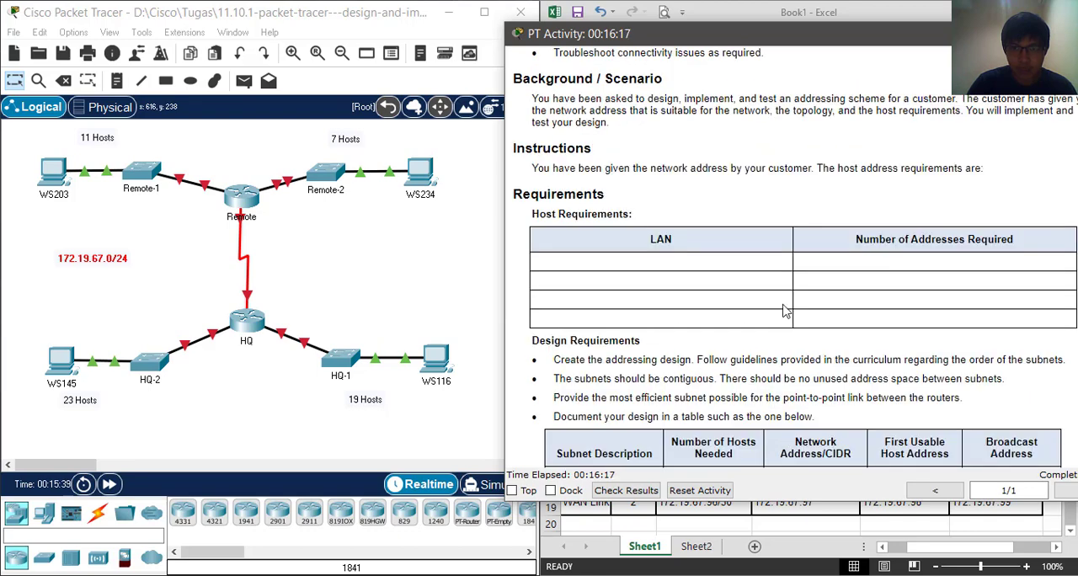
pyautogui.scroll(5, 808, 362)
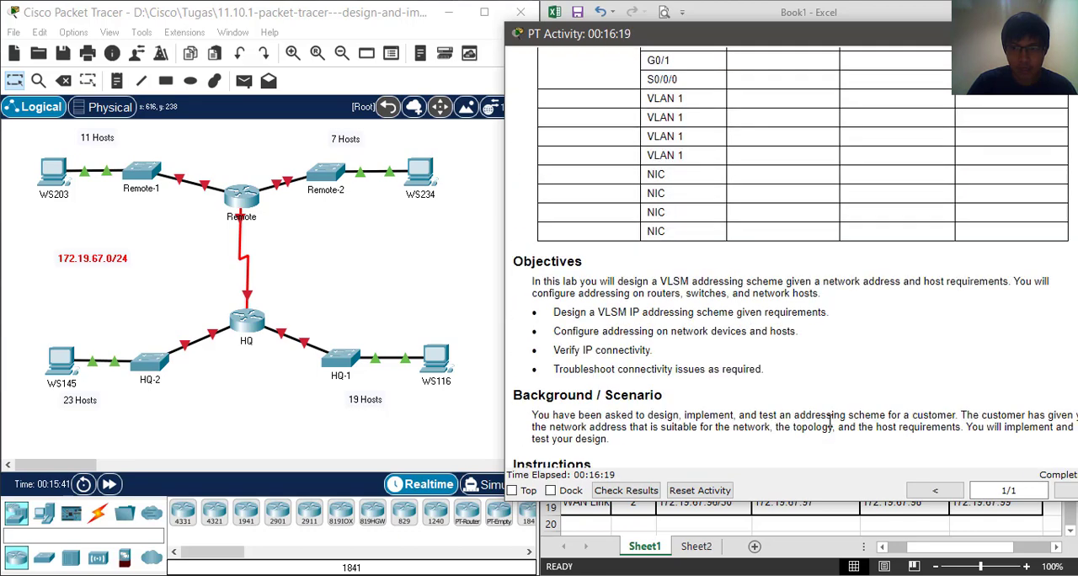
pyautogui.scroll(3, 831, 421)
pyautogui.scroll(-5, 830, 434)
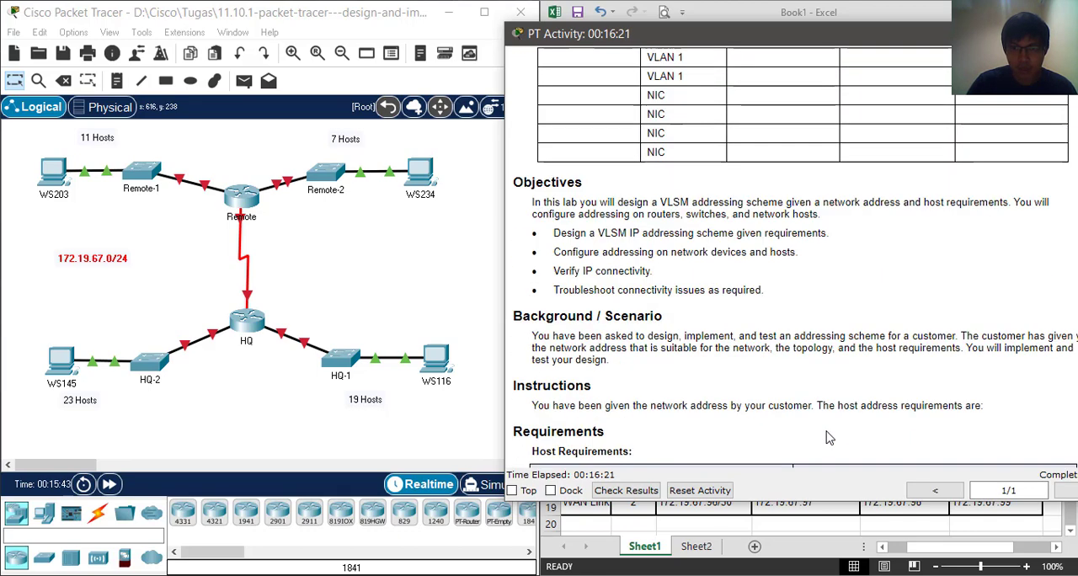
pyautogui.scroll(-6, 829, 437)
pyautogui.scroll(6, 825, 434)
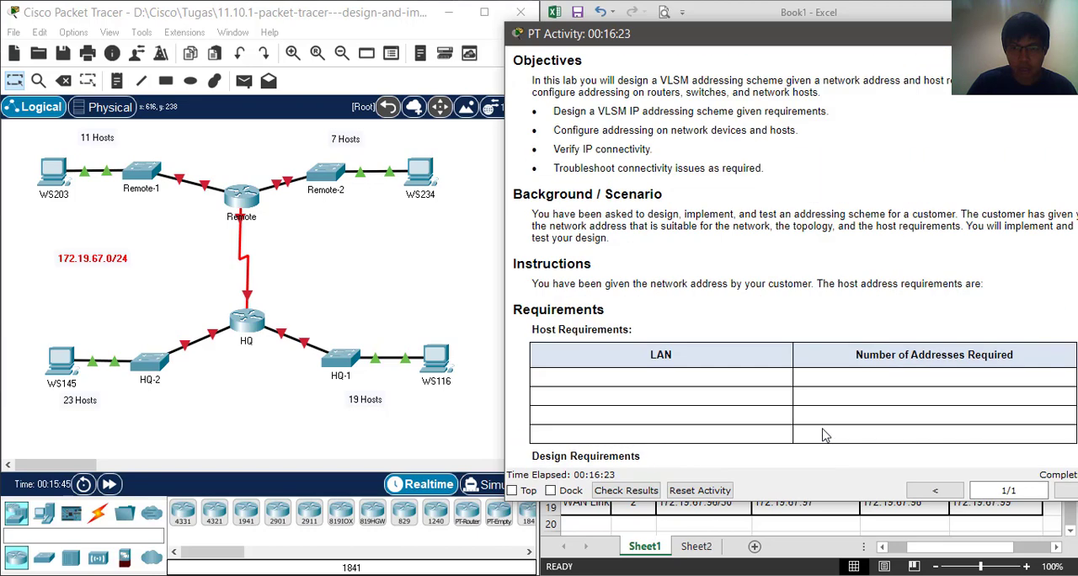
pyautogui.scroll(4, 826, 435)
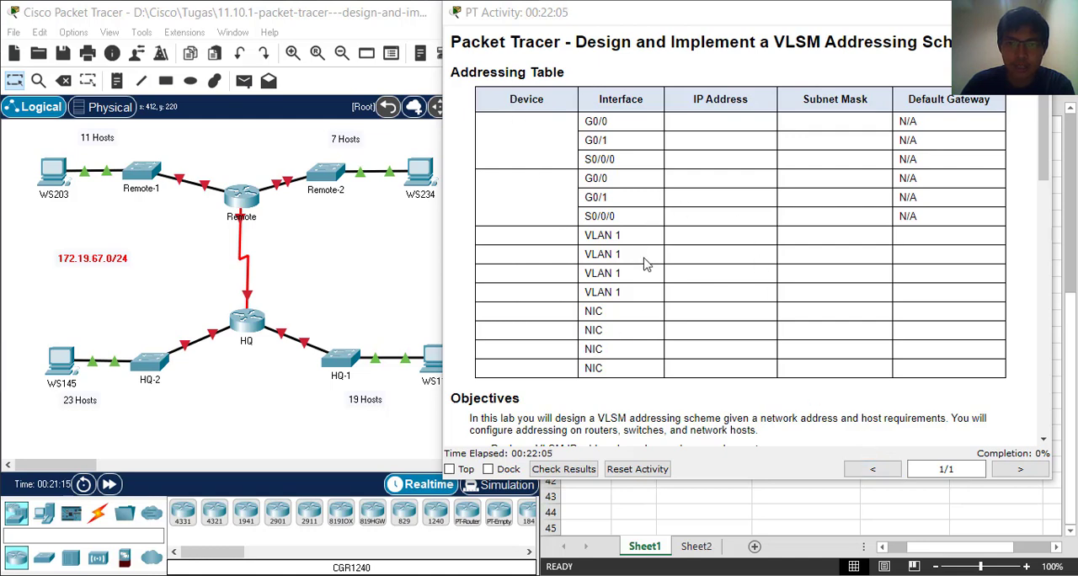
# Reposition the PT Activity window, return to the Excel workbook and compare the subnetting table with the empty device addressing table
pyautogui.click(746, 19)
pyautogui.moveTo(439, 73); pyautogui.dragTo(707, 41)
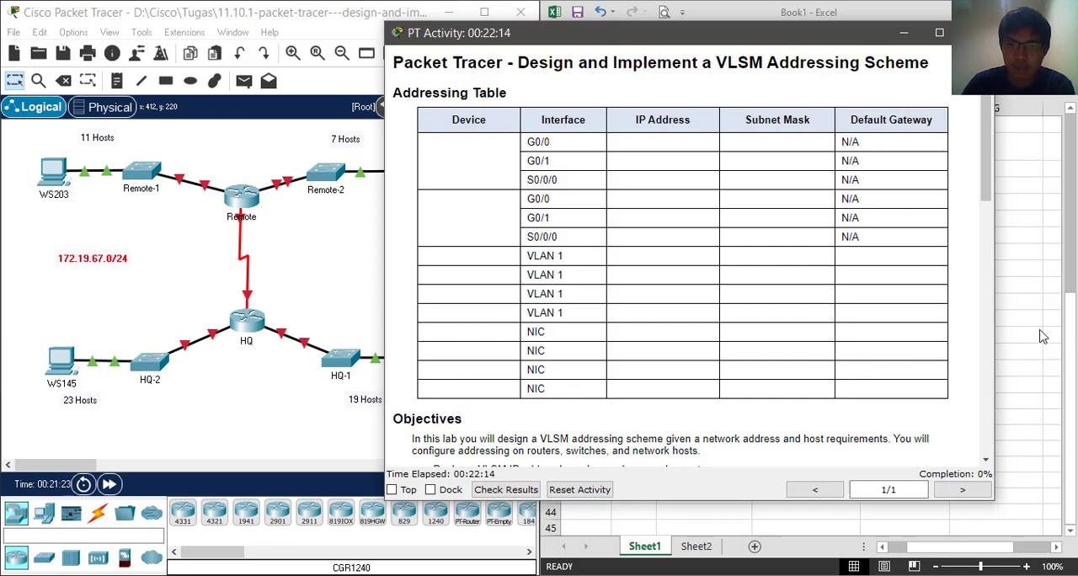
pyautogui.click(1017, 249)
pyautogui.scroll(2, 973, 268)
pyautogui.scroll(-3, 973, 268)
pyautogui.scroll(1, 973, 268)
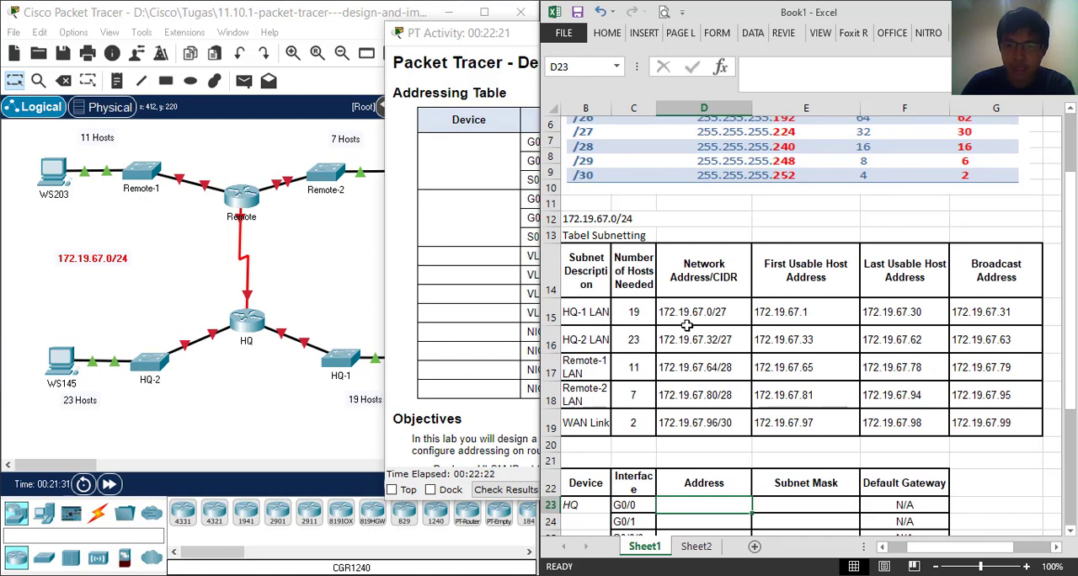
pyautogui.scroll(-3, 689, 316)
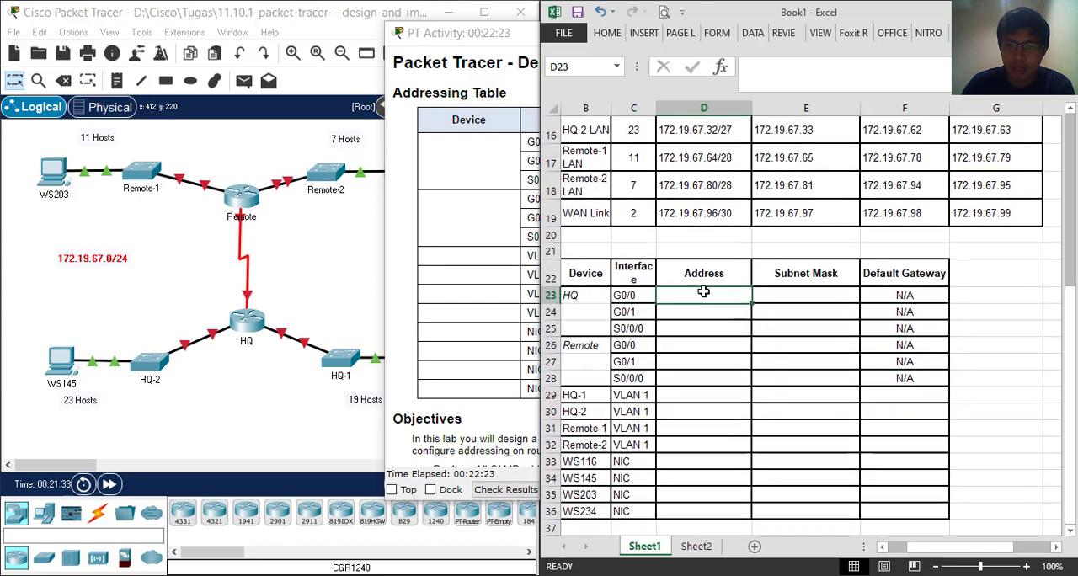
pyautogui.scroll(1, 694, 299)
pyautogui.scroll(-3, 699, 295)
pyautogui.scroll(3, 703, 291)
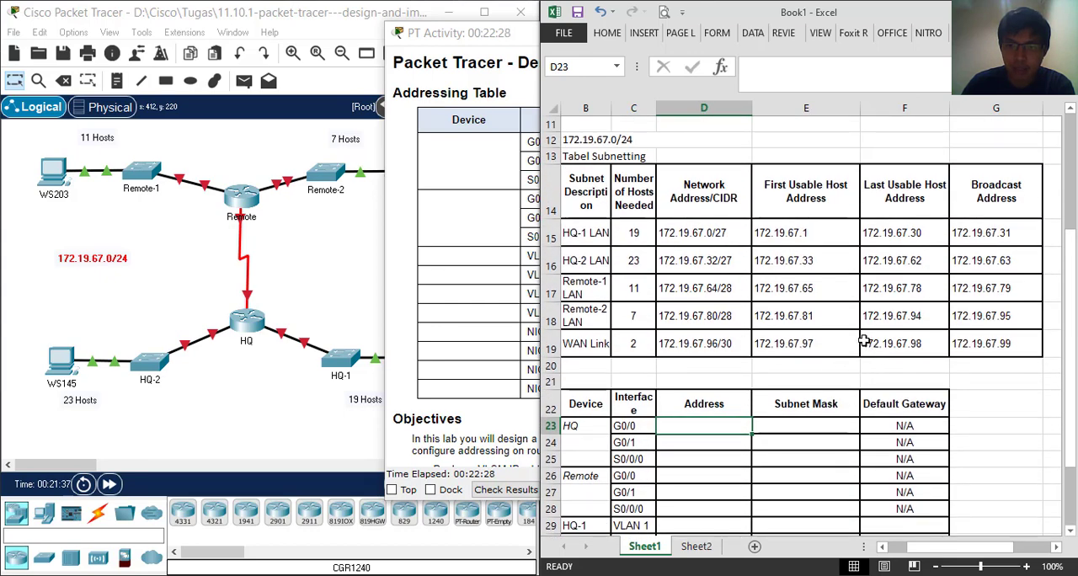
pyautogui.scroll(-2, 860, 337)
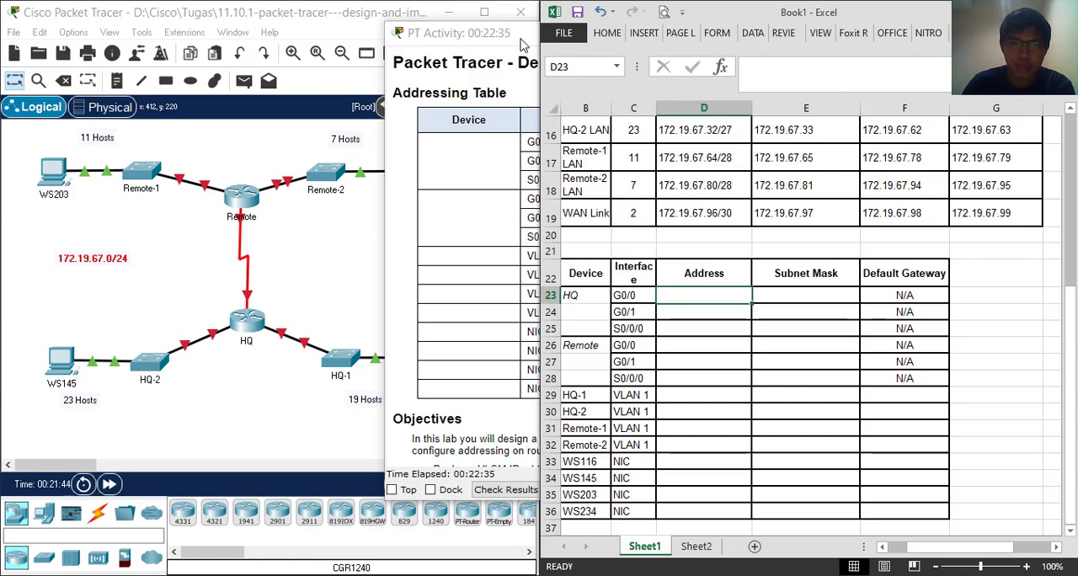
# Return to the Packet Tracer topology, then enter 172.19.67.1 as the Address for HQ G0/0 in the Excel device table
pyautogui.click(221, 307)
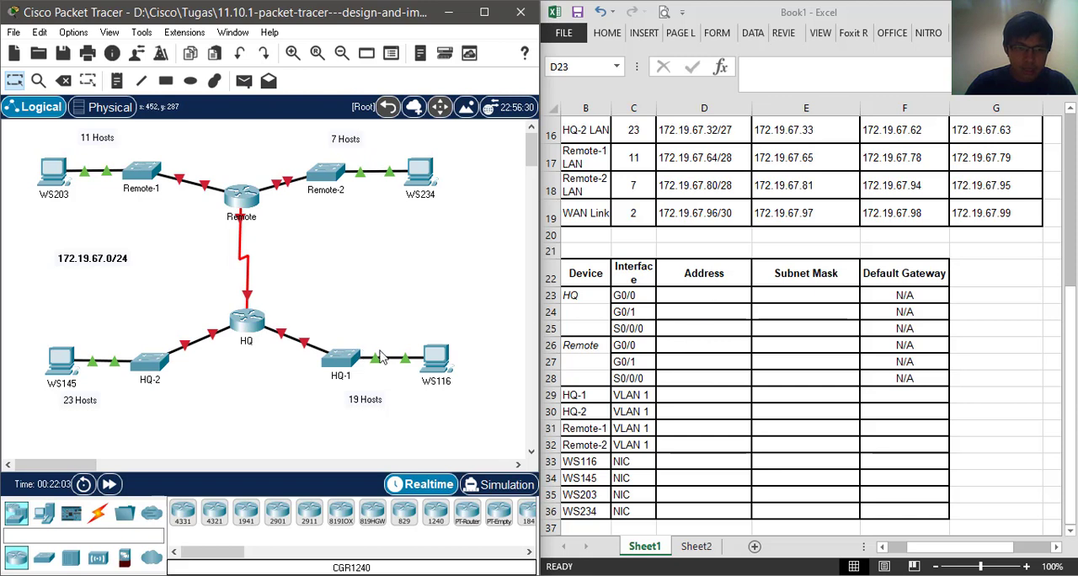
pyautogui.click(687, 293)
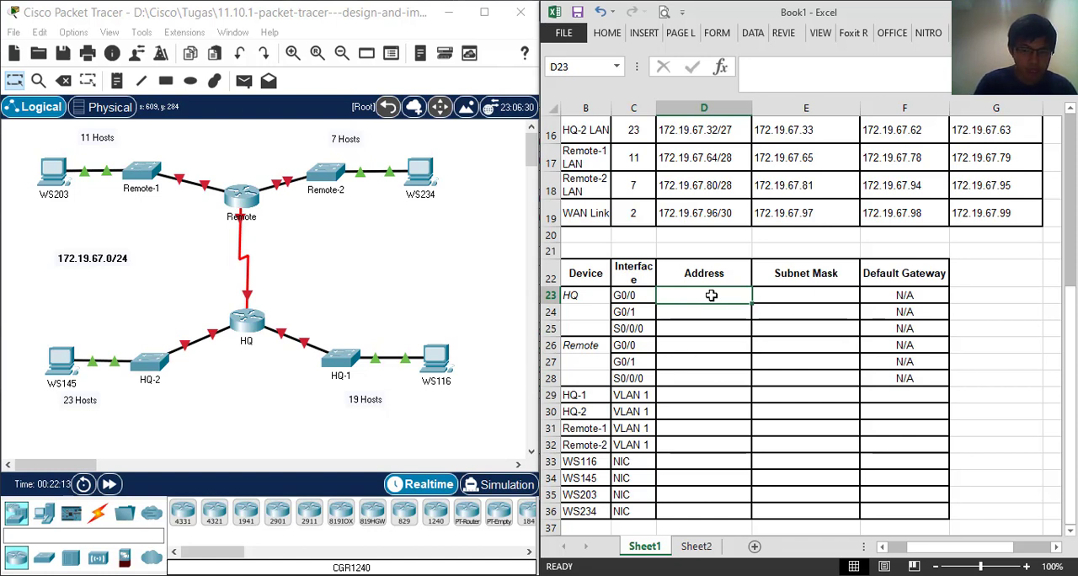
pyautogui.write('172')
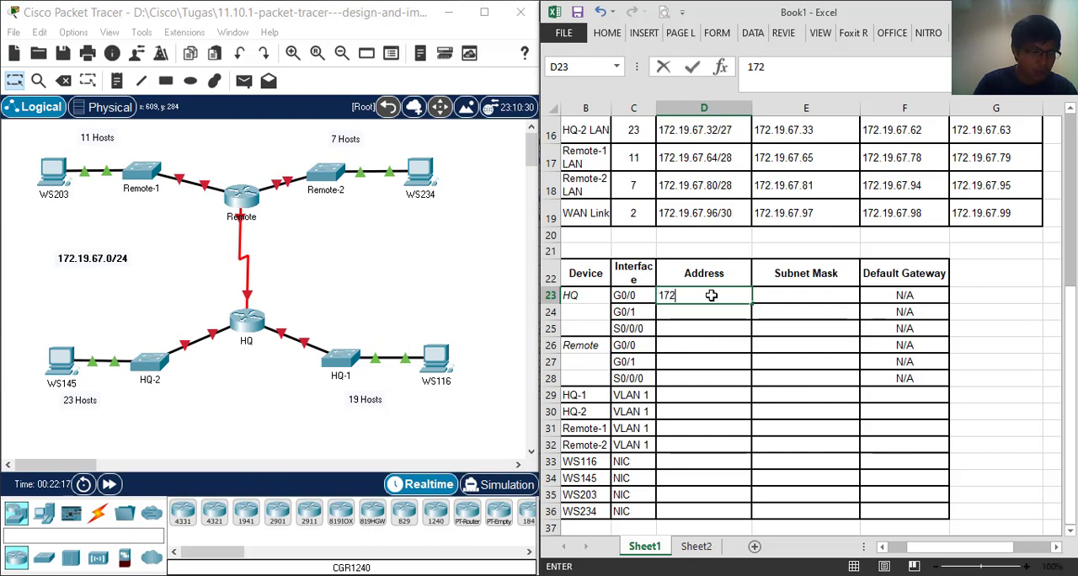
pyautogui.write('.19.67.1')
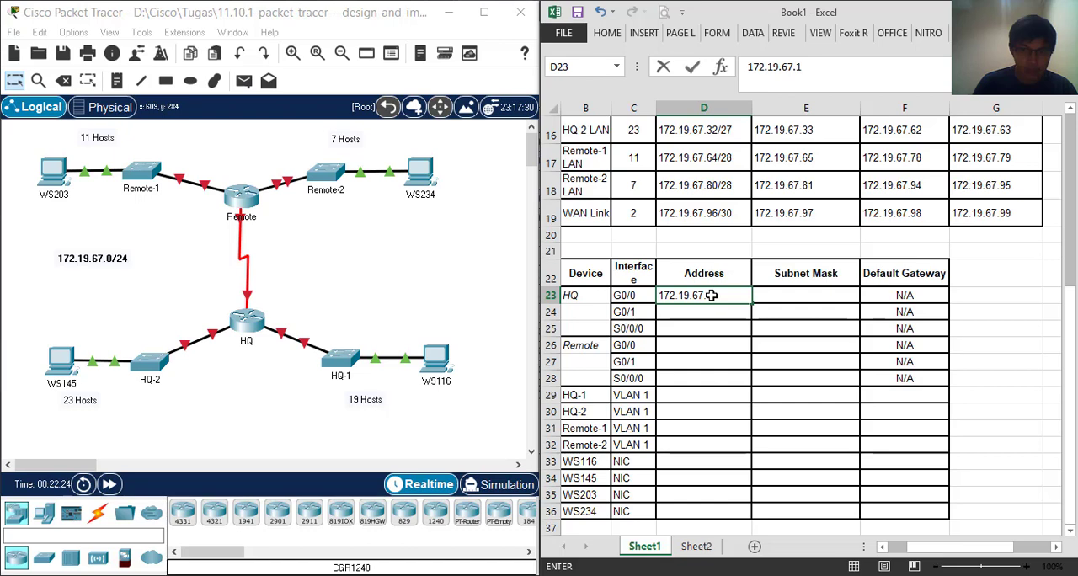
pyautogui.press('Tab')
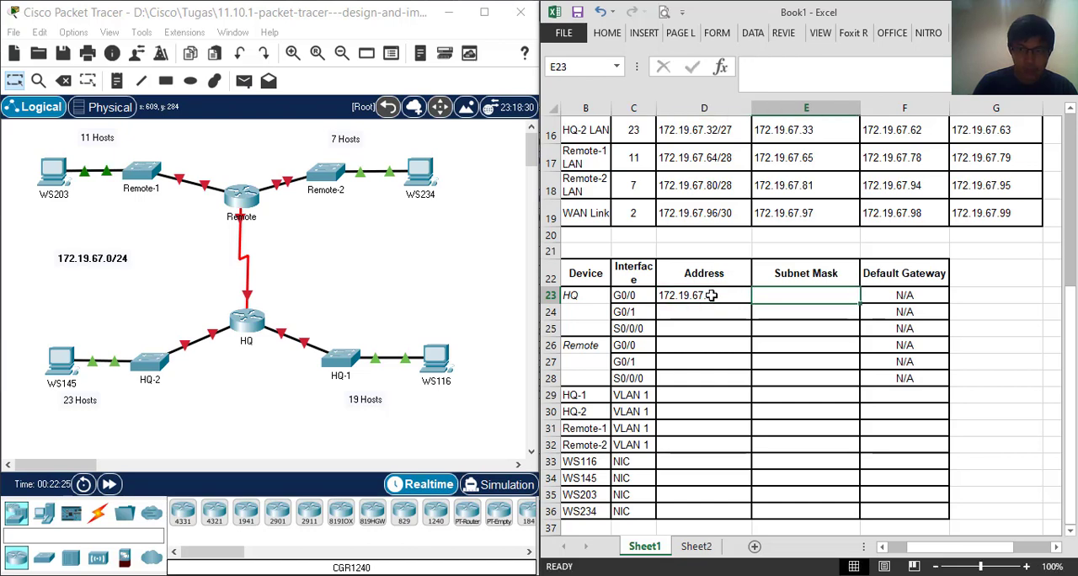
# Check the /27 mask in the helper table and enter 255.255.255.224 as the Subnet Mask for HQ G0/0
pyautogui.scroll(2, 712, 295)
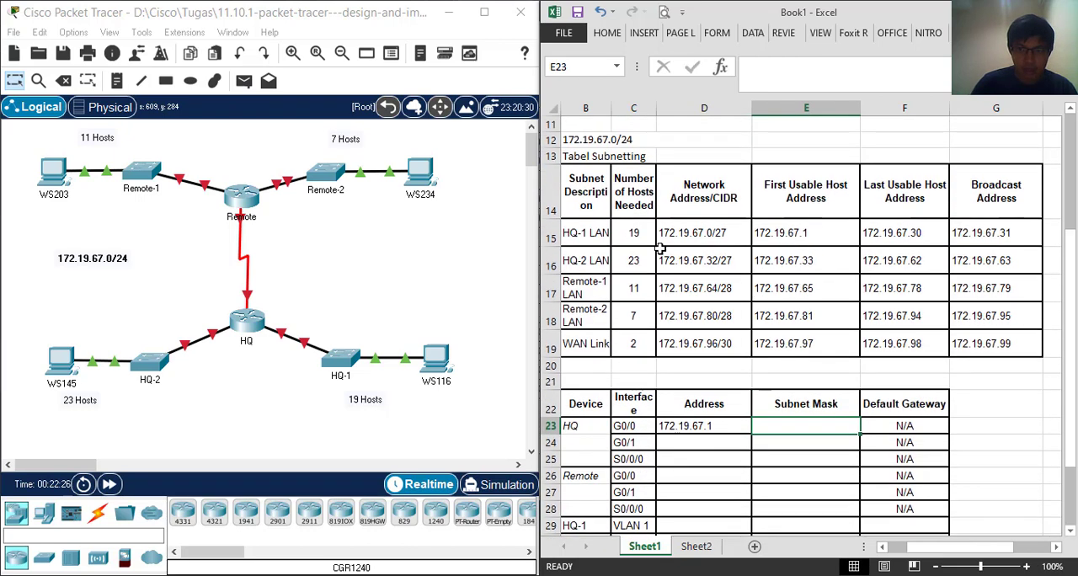
pyautogui.scroll(-2, 789, 366)
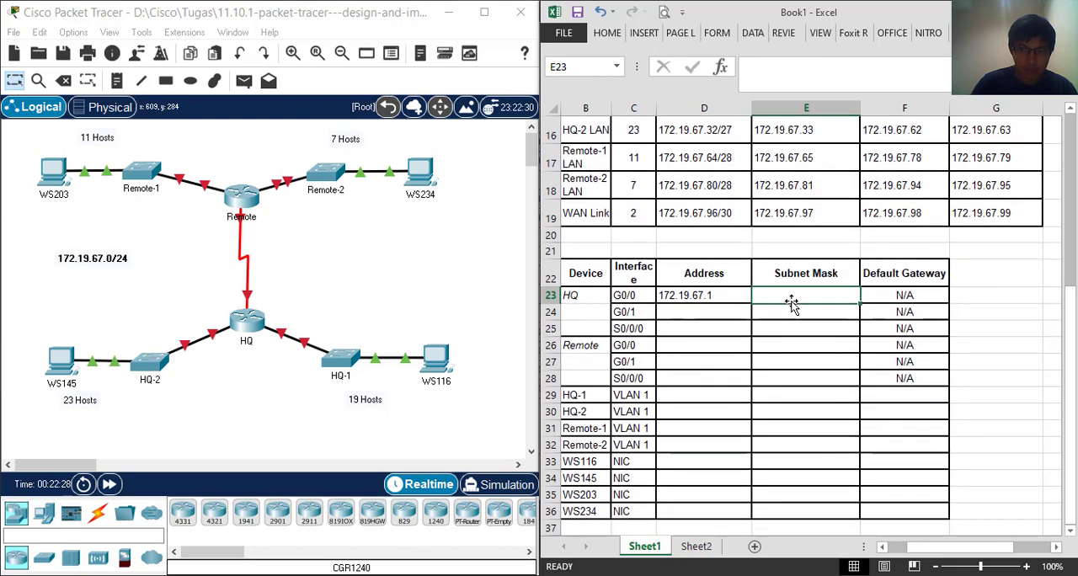
pyautogui.scroll(5, 794, 312)
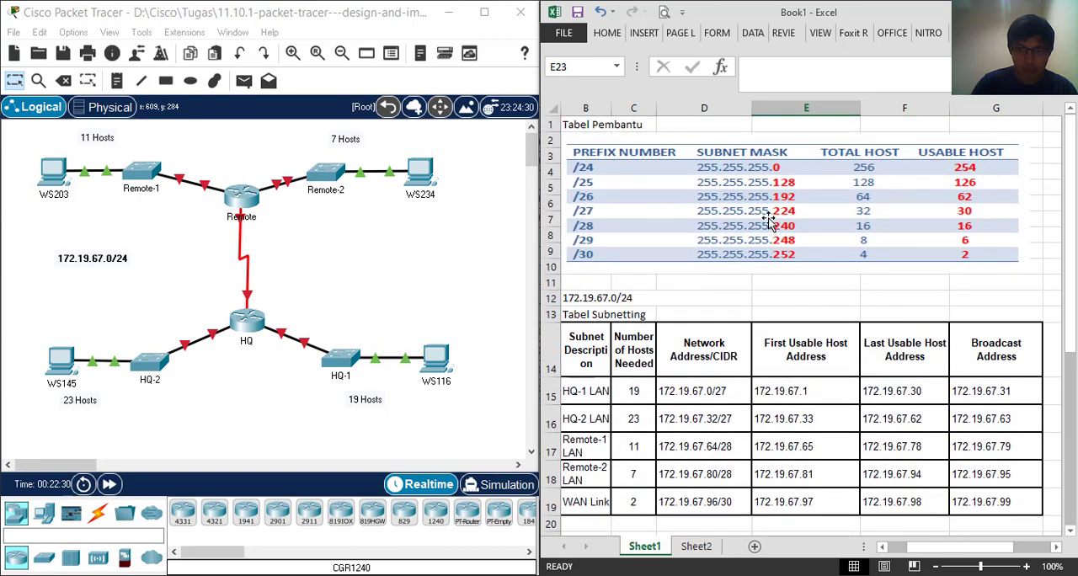
pyautogui.scroll(-4, 783, 309)
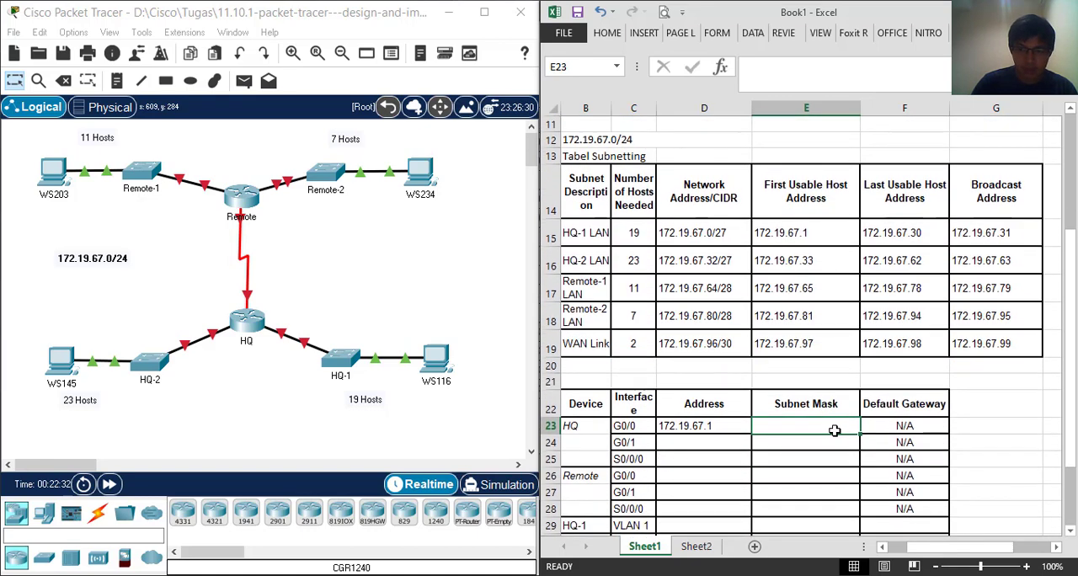
pyautogui.write('22')
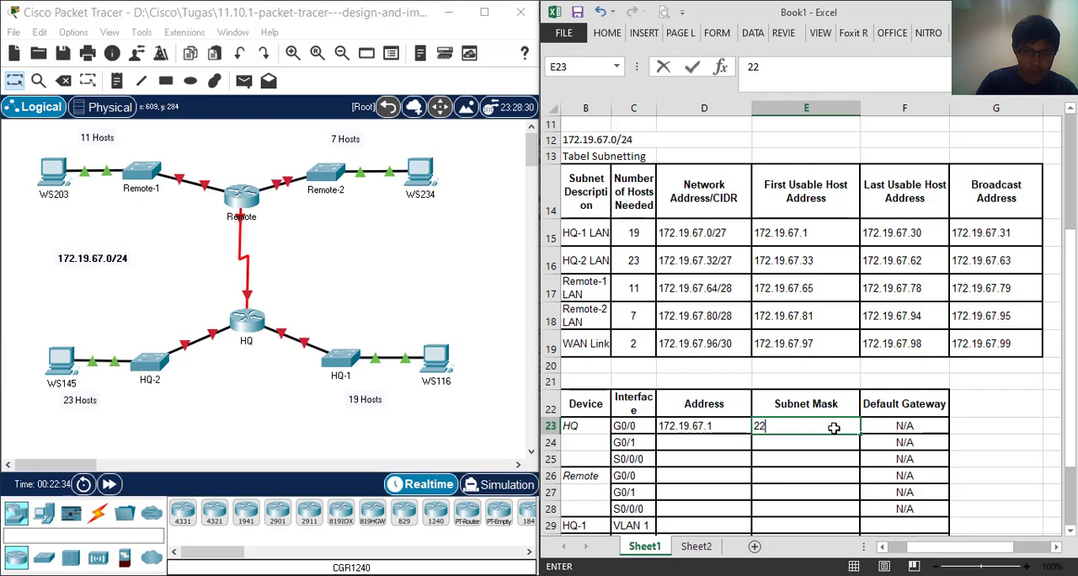
pyautogui.write('55.255.25')
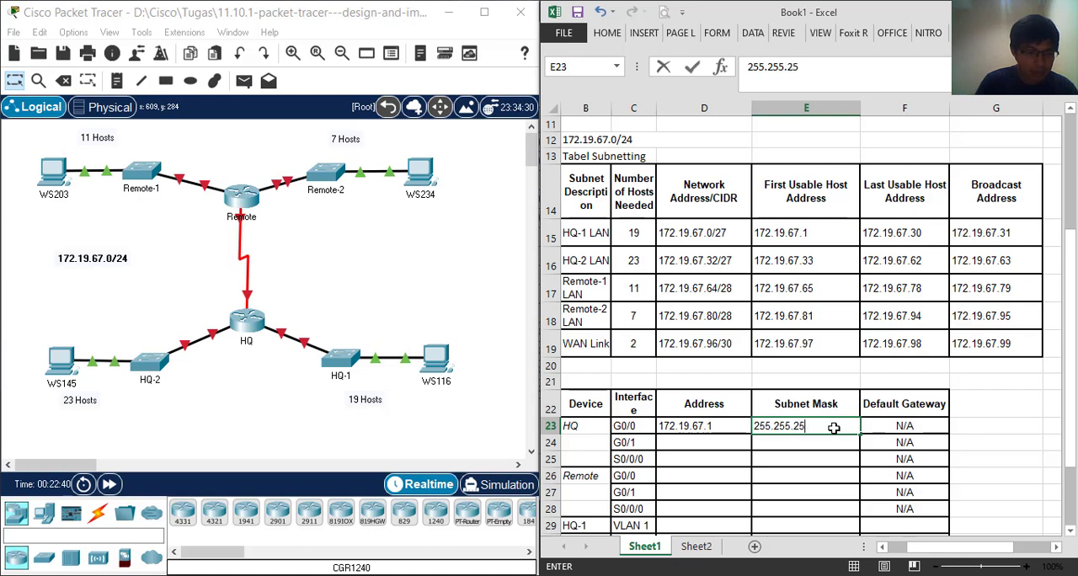
pyautogui.write('5.224')
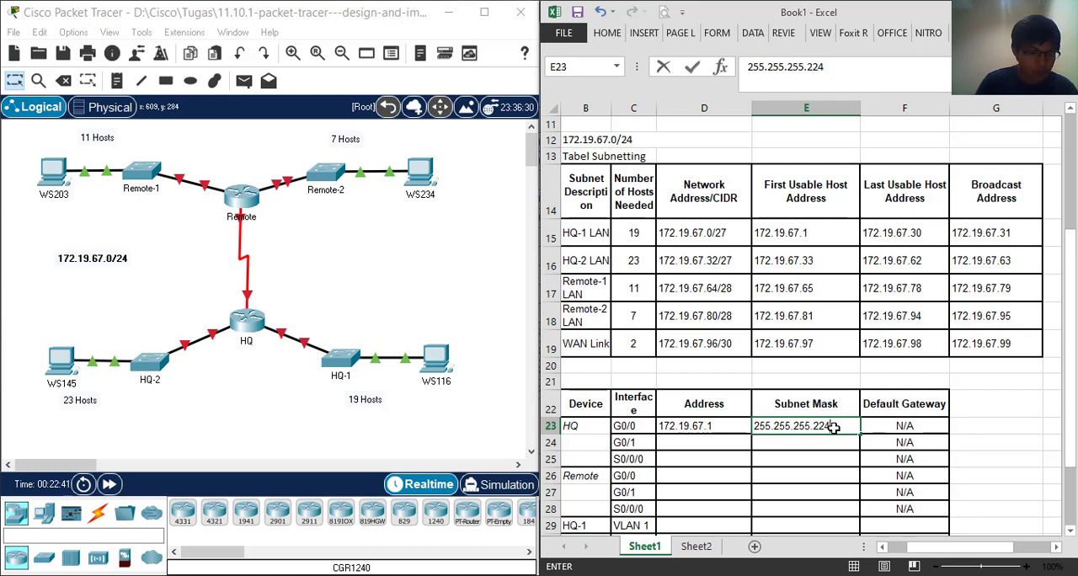
pyautogui.press('Return')
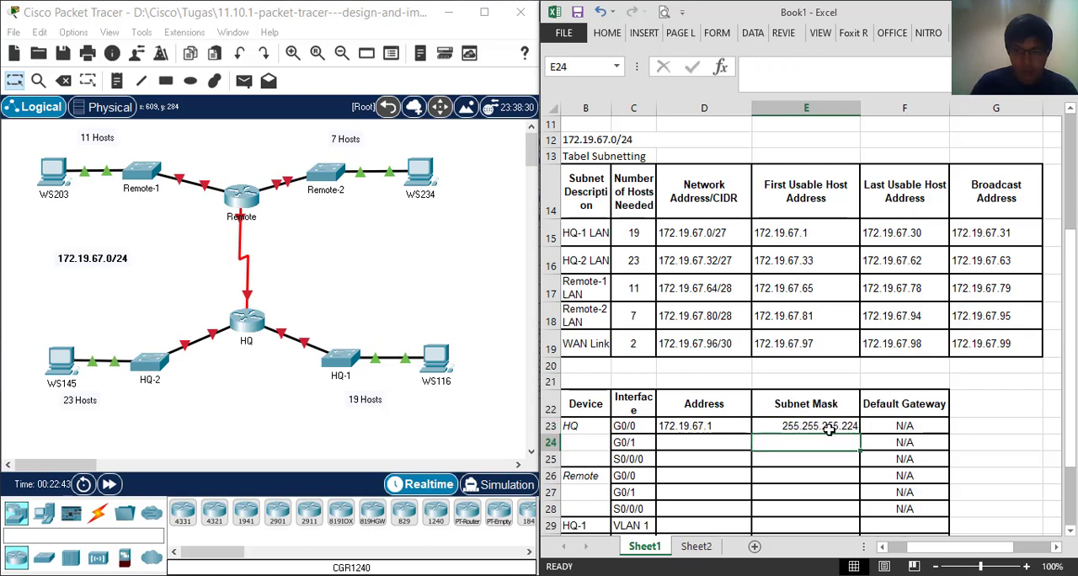
# Enter 172.19.67.33, the first usable host of the HQ-2 LAN, as the Address for HQ G0/1
pyautogui.click(698, 442)
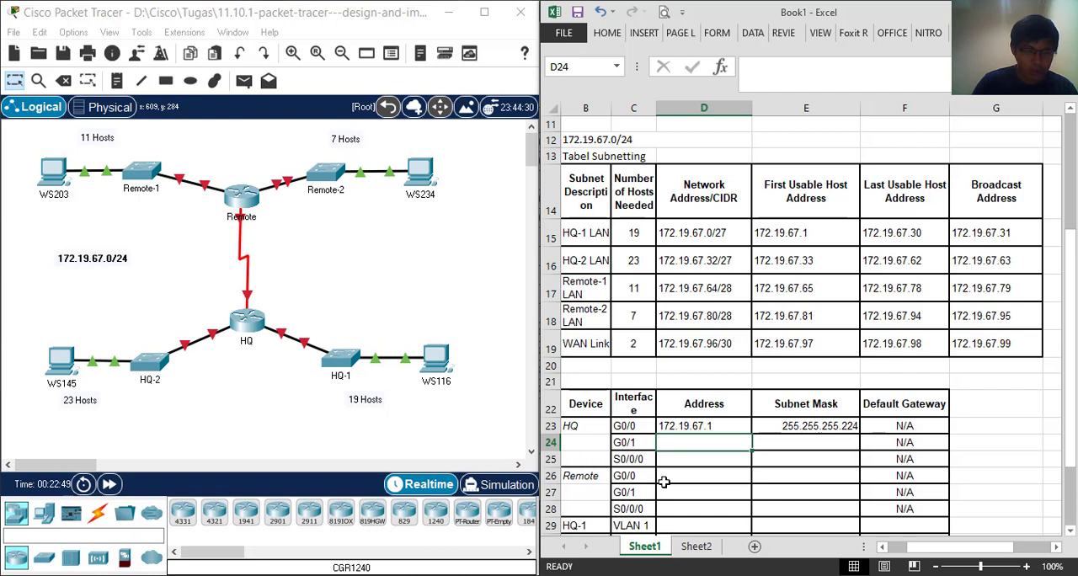
pyautogui.write('172.19.67.')
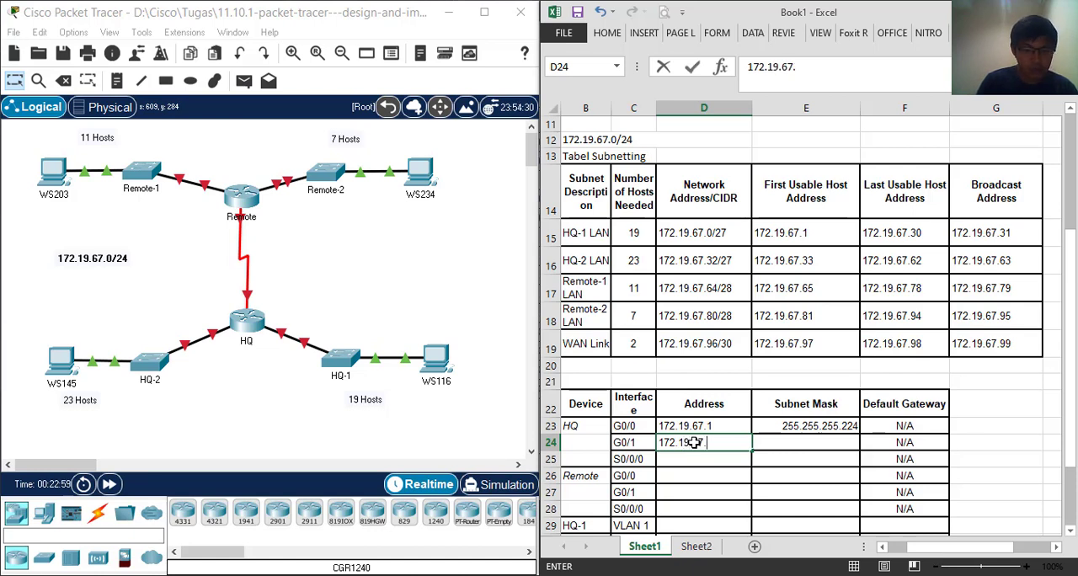
pyautogui.write('33')
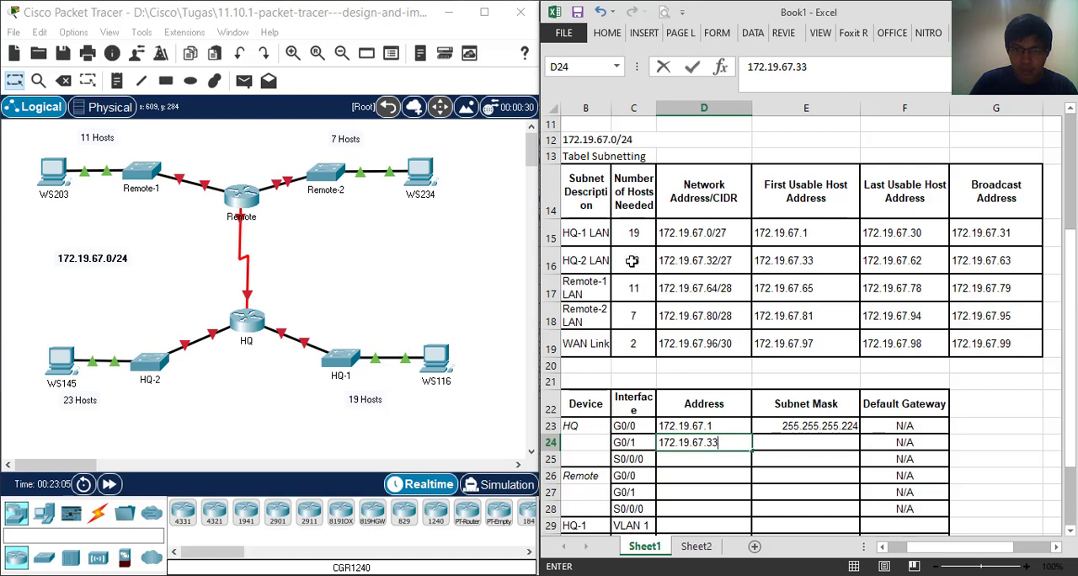
# Enter 255.255.255.224 as the Subnet Mask for HQ G0/1, checking the HQ-2 LAN prefix against the helper table
pyautogui.click(783, 445)
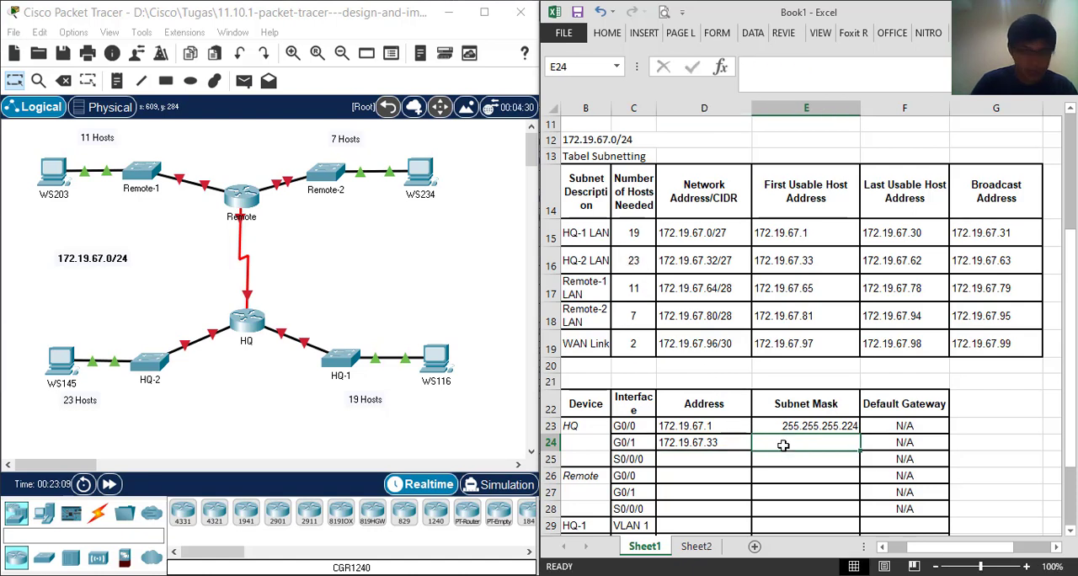
pyautogui.write('255')
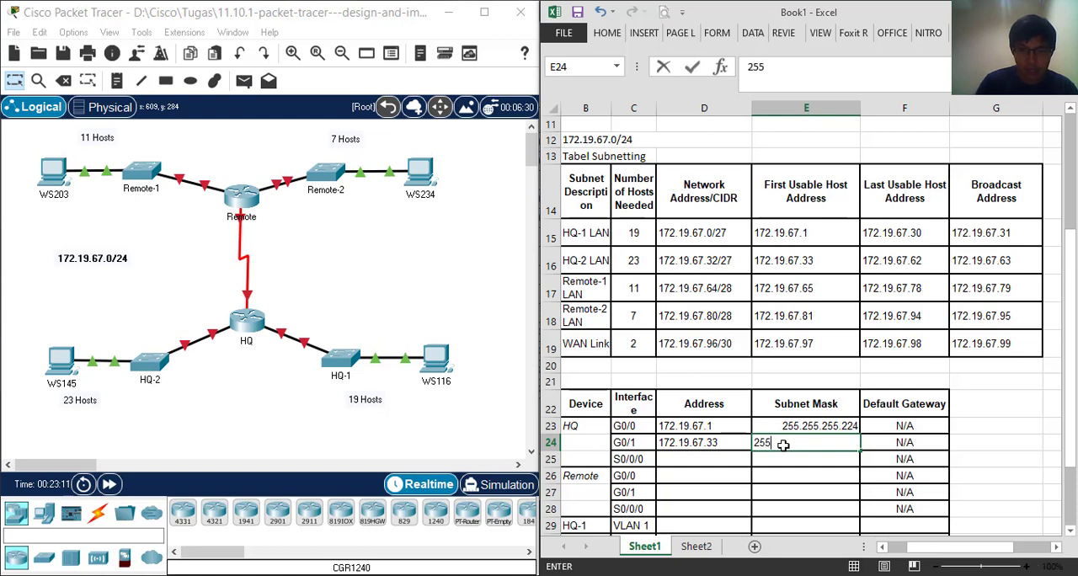
pyautogui.scroll(2, 783, 446)
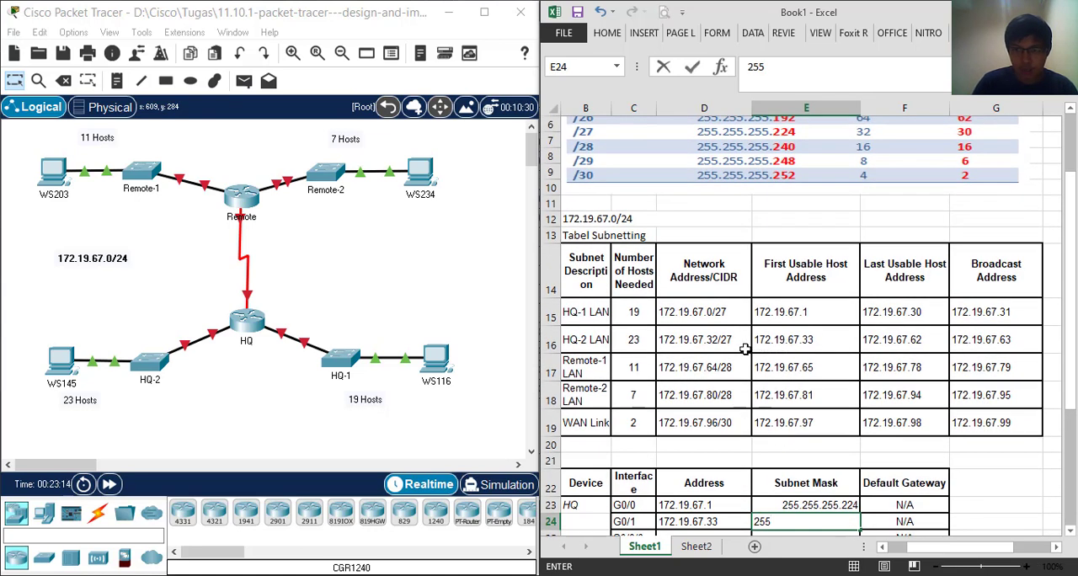
pyautogui.scroll(-2, 775, 347)
pyautogui.write('.255')
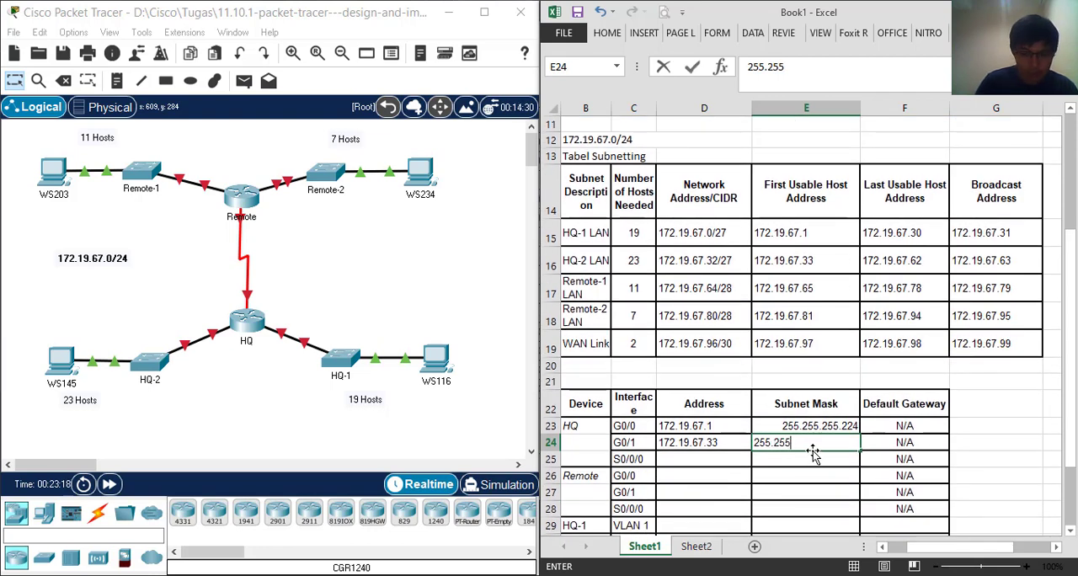
pyautogui.write('.255')
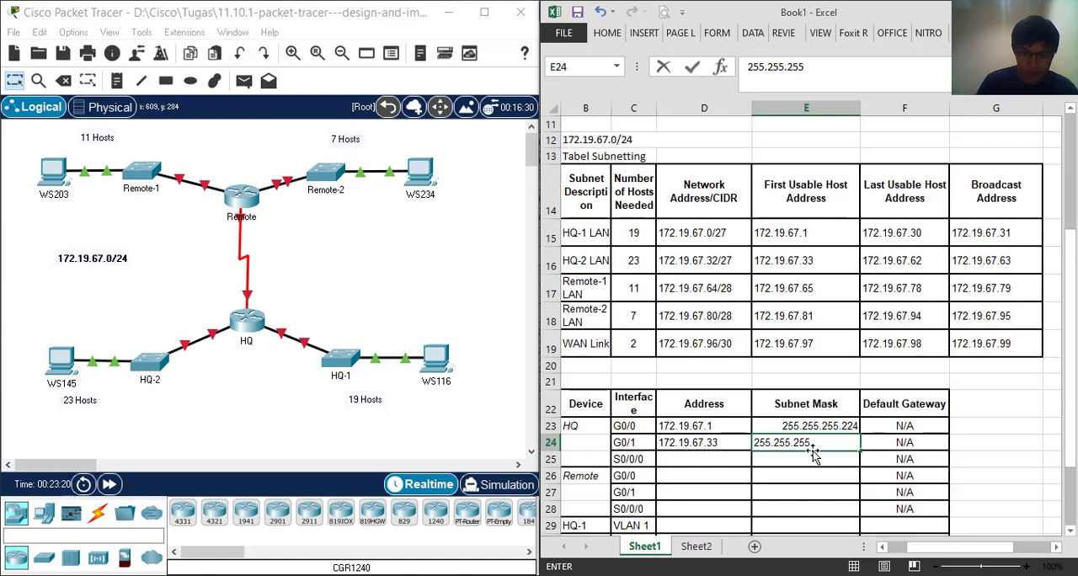
pyautogui.write('.224')
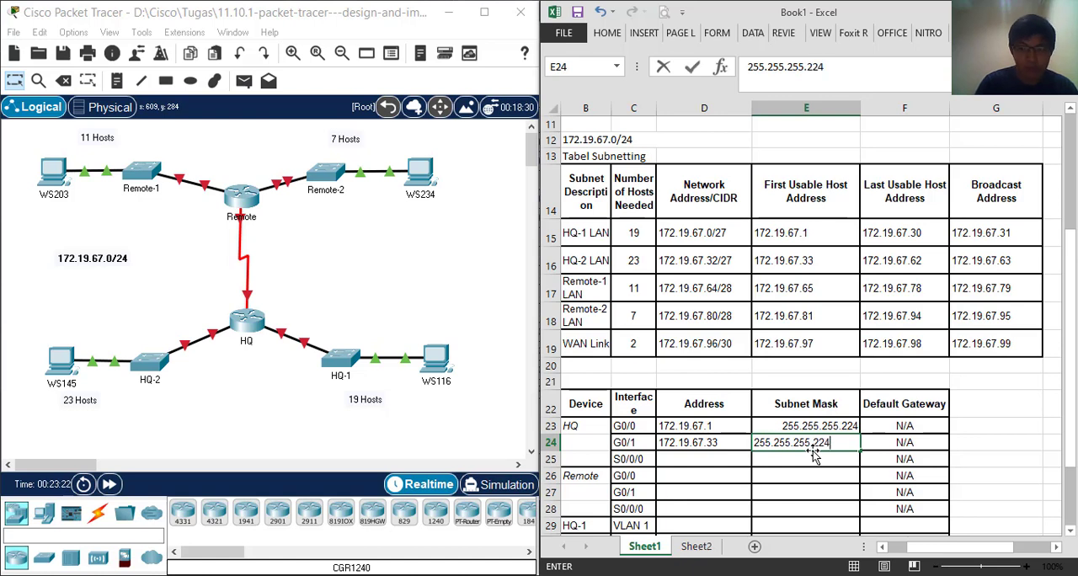
# Consult the WAN Link row and enter 172.19.67.97 as the Address for HQ S0/0/0
pyautogui.click(712, 459)
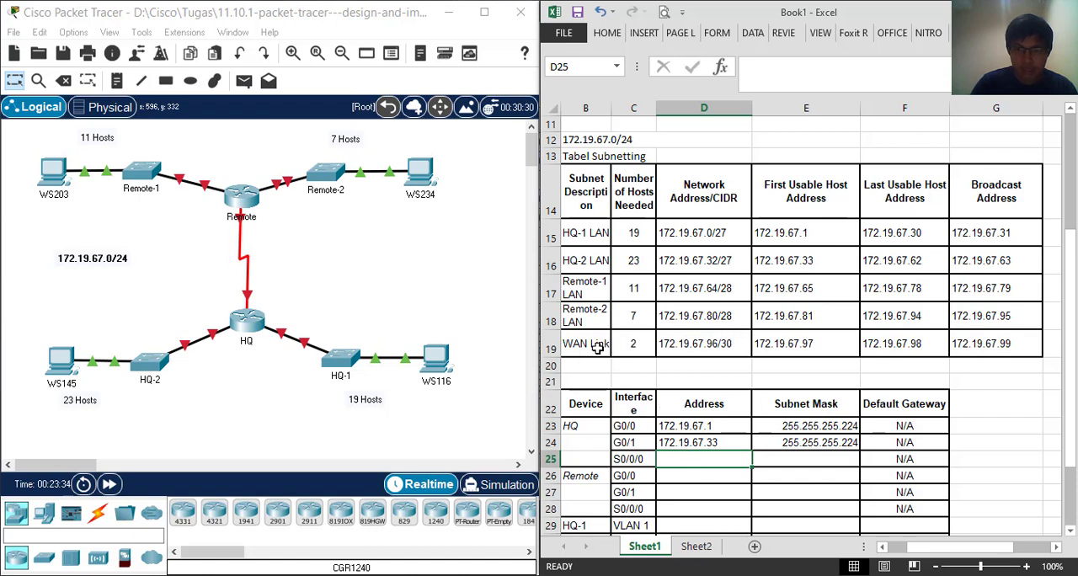
pyautogui.moveTo(591, 346); pyautogui.dragTo(977, 341)
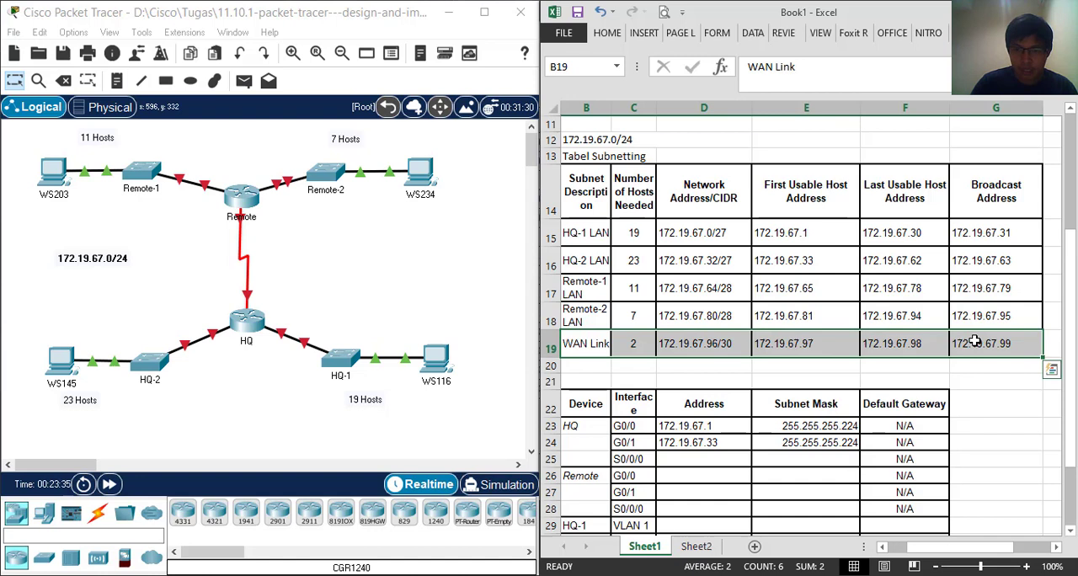
pyautogui.click(701, 460)
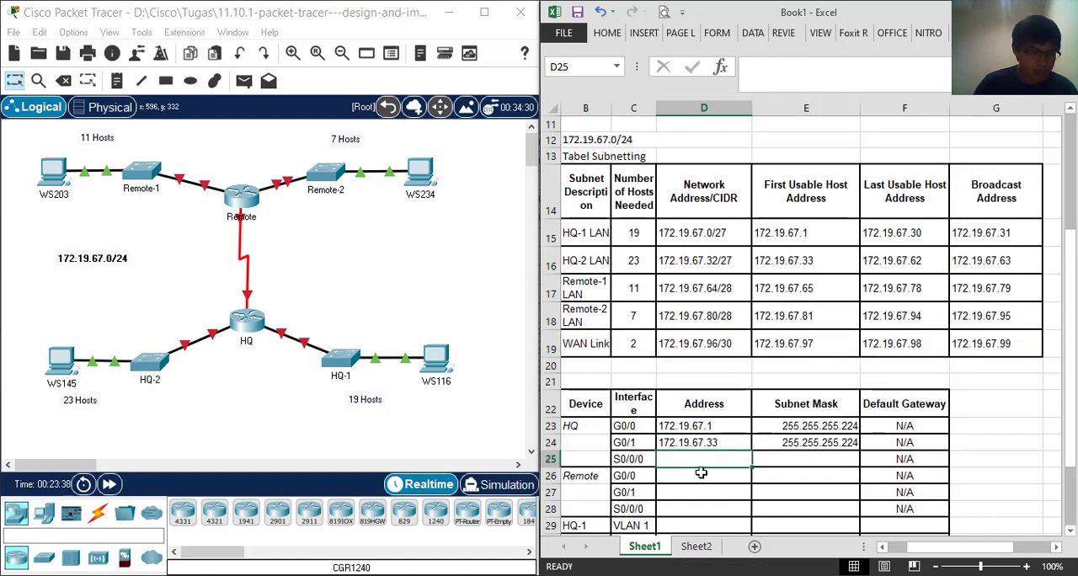
pyautogui.write('172')
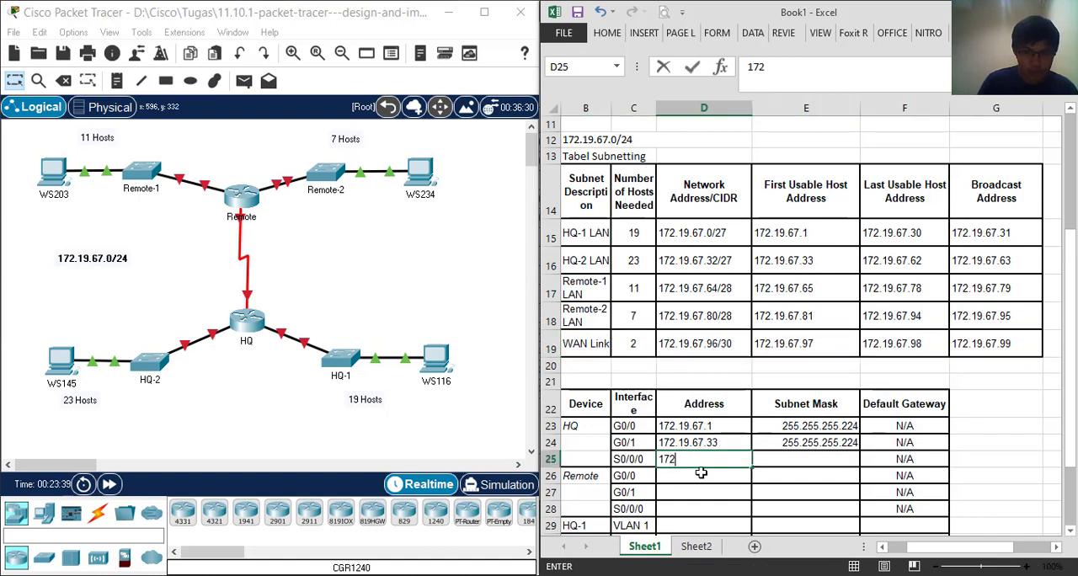
pyautogui.write('.19')
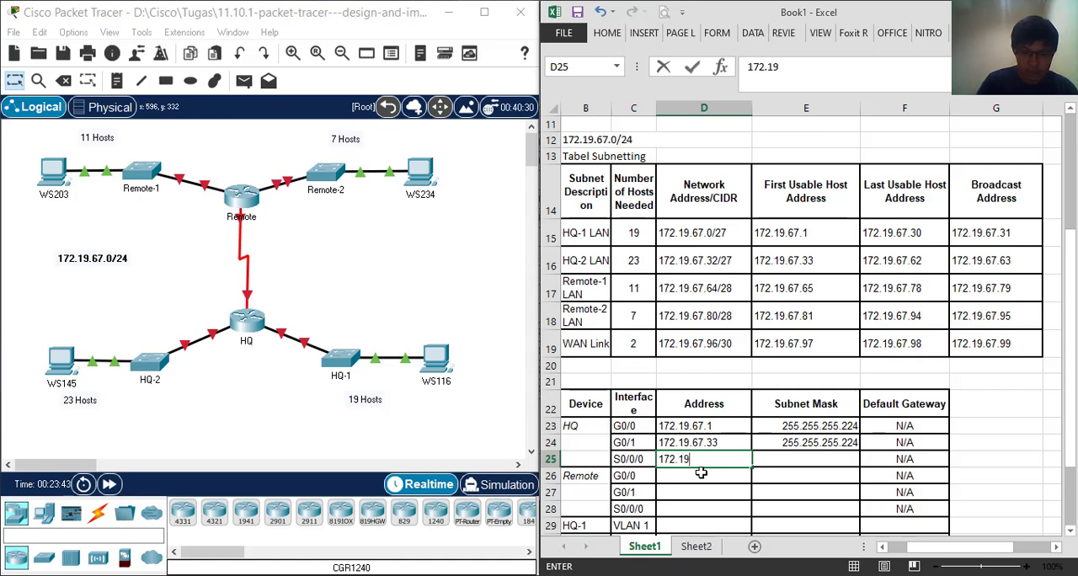
pyautogui.write('.67.')
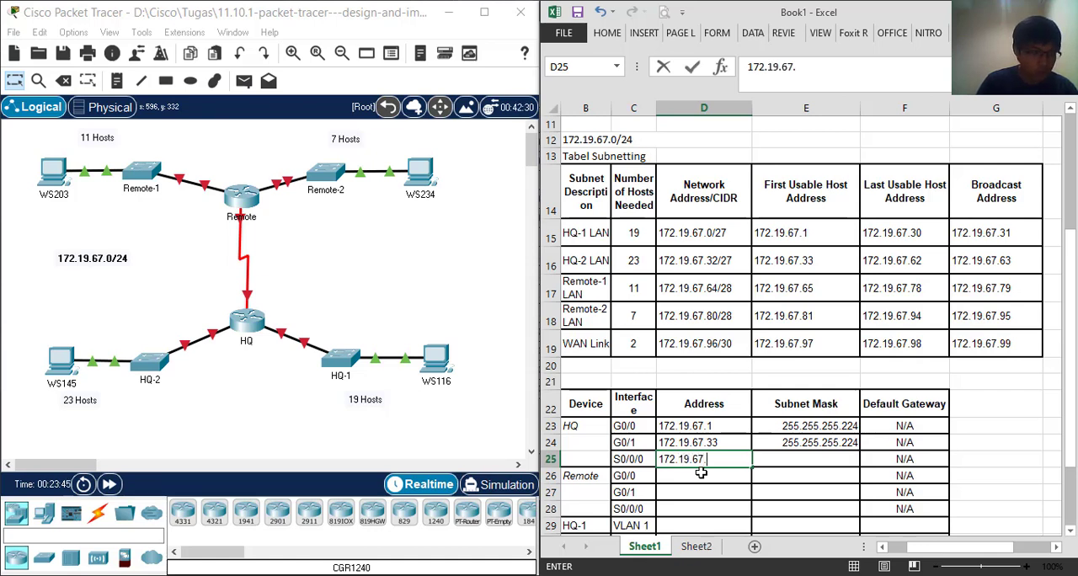
pyautogui.write('97')
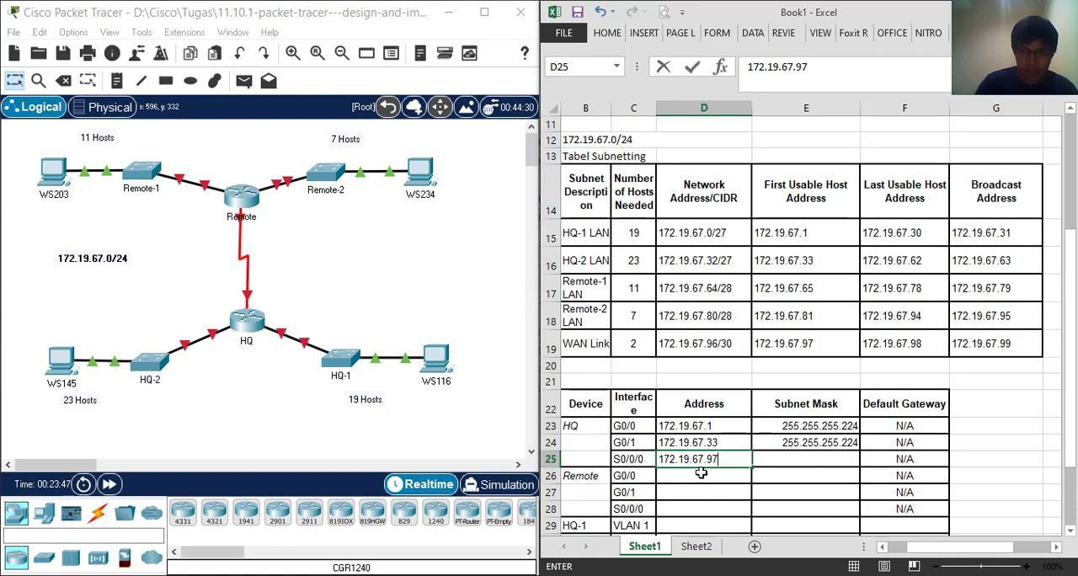
# Check the WAN Link prefix against the /30 row of the helper table and enter 255.255.255.252 as the Subnet Mask for HQ S0/0/0
pyautogui.click(808, 345)
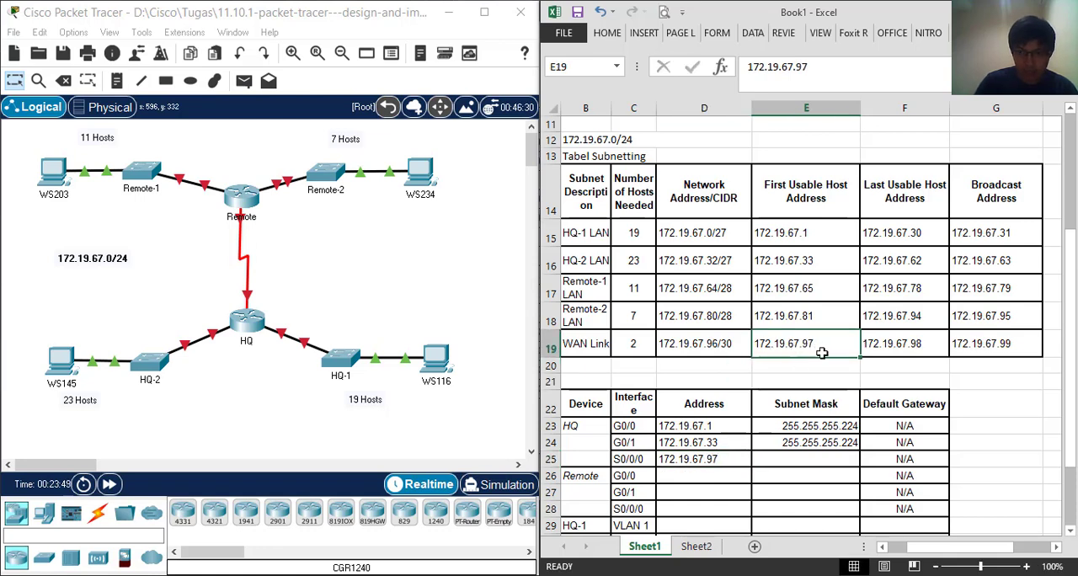
pyautogui.scroll(-2, 816, 347)
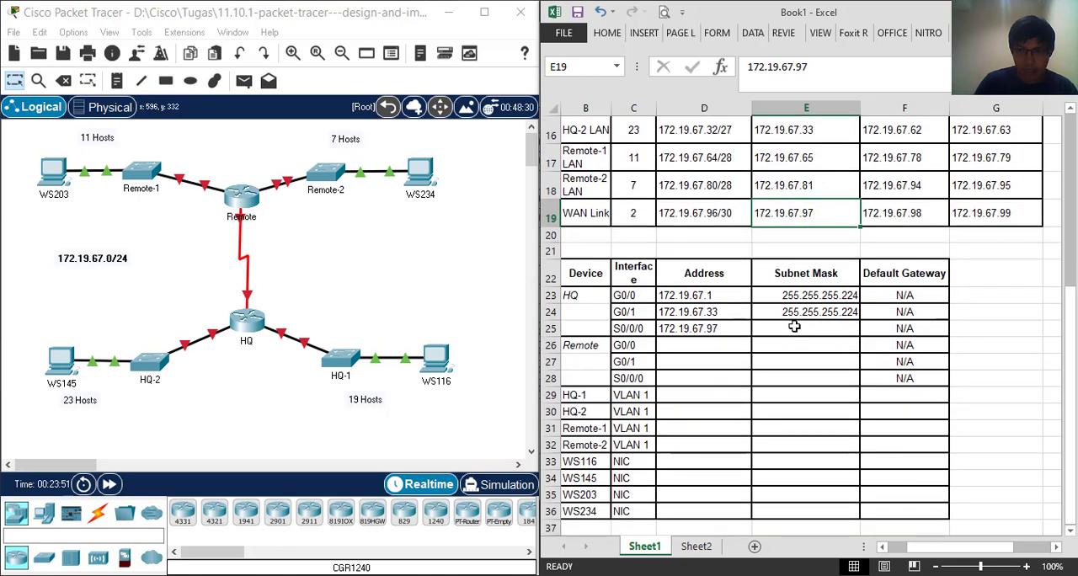
pyautogui.scroll(2, 808, 341)
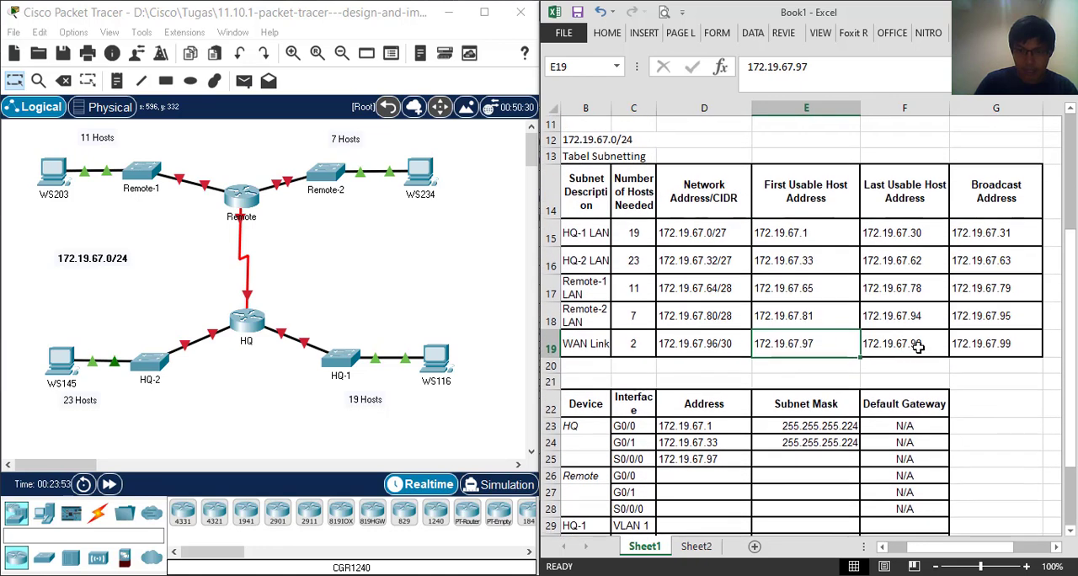
pyautogui.click(914, 348)
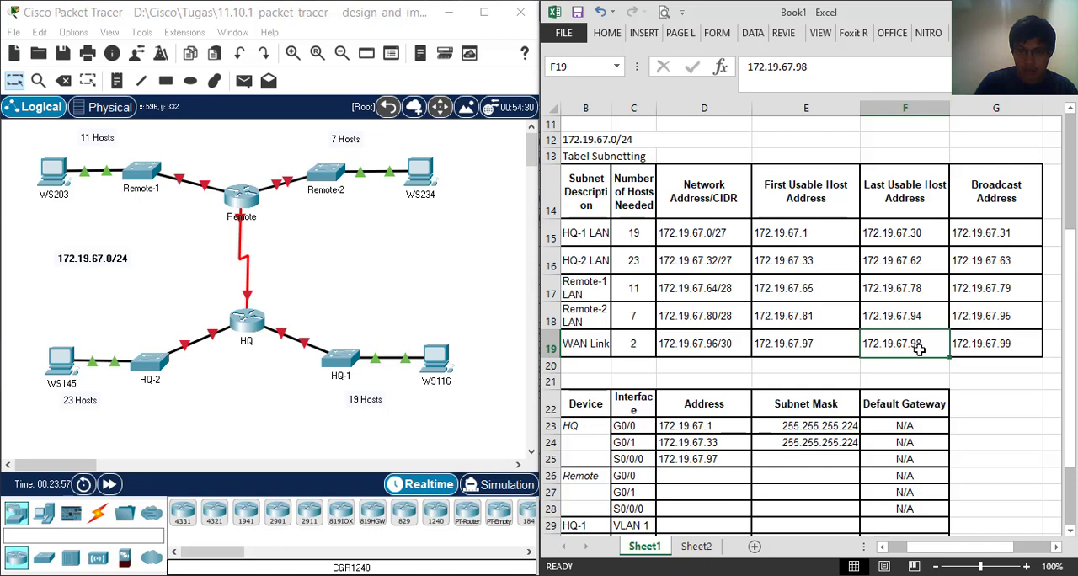
pyautogui.click(721, 350)
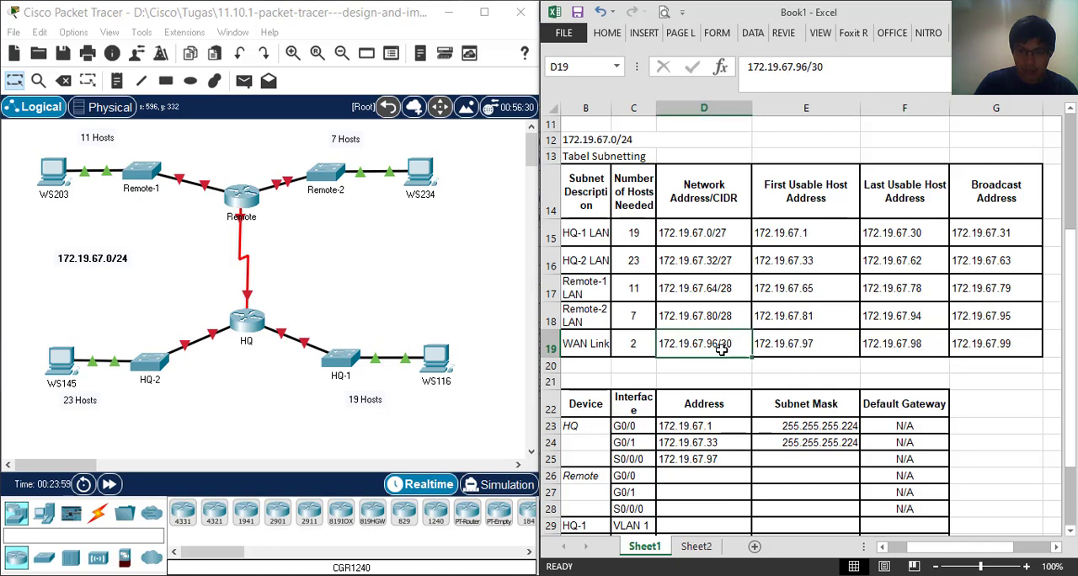
pyautogui.click(792, 457)
pyautogui.scroll(2, 791, 457)
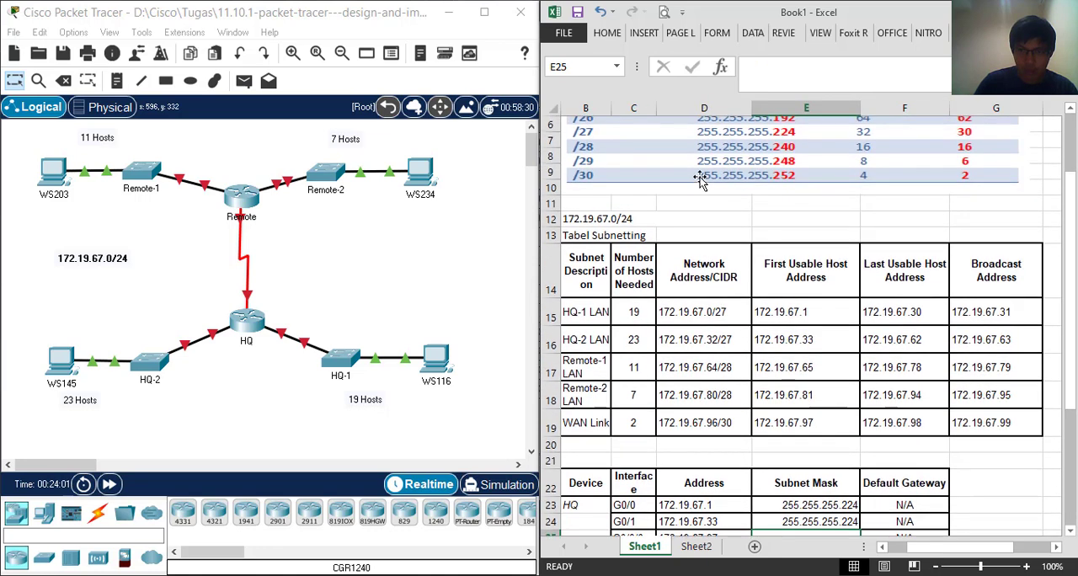
pyautogui.scroll(-2, 802, 359)
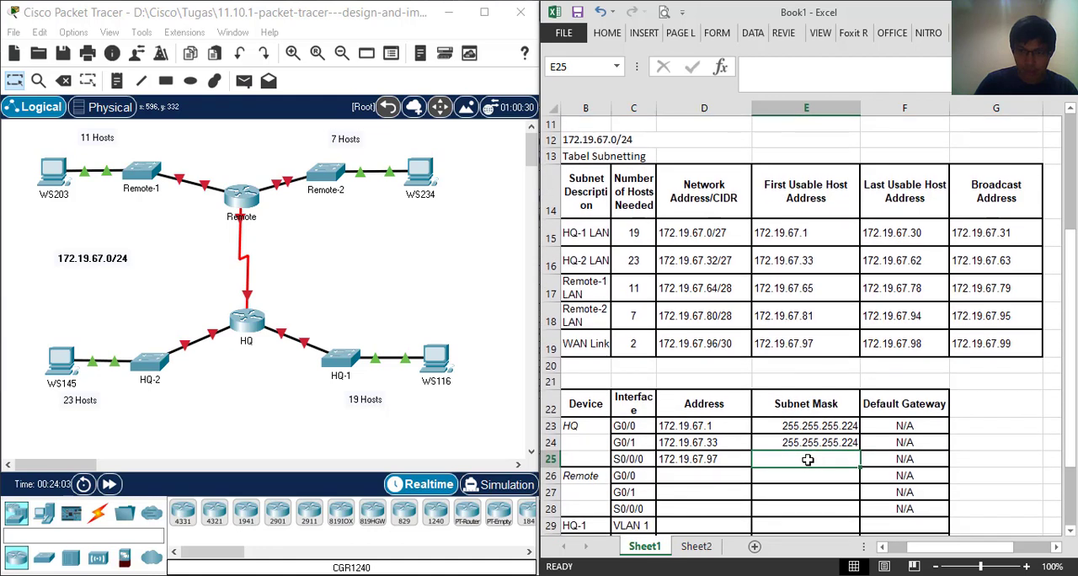
pyautogui.write('255')
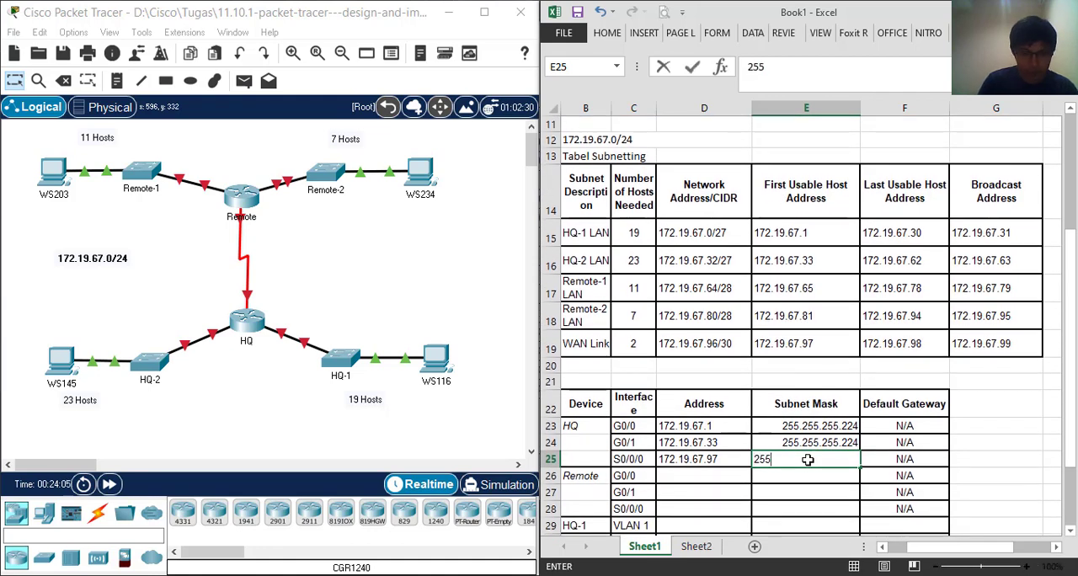
pyautogui.write('.255.2')
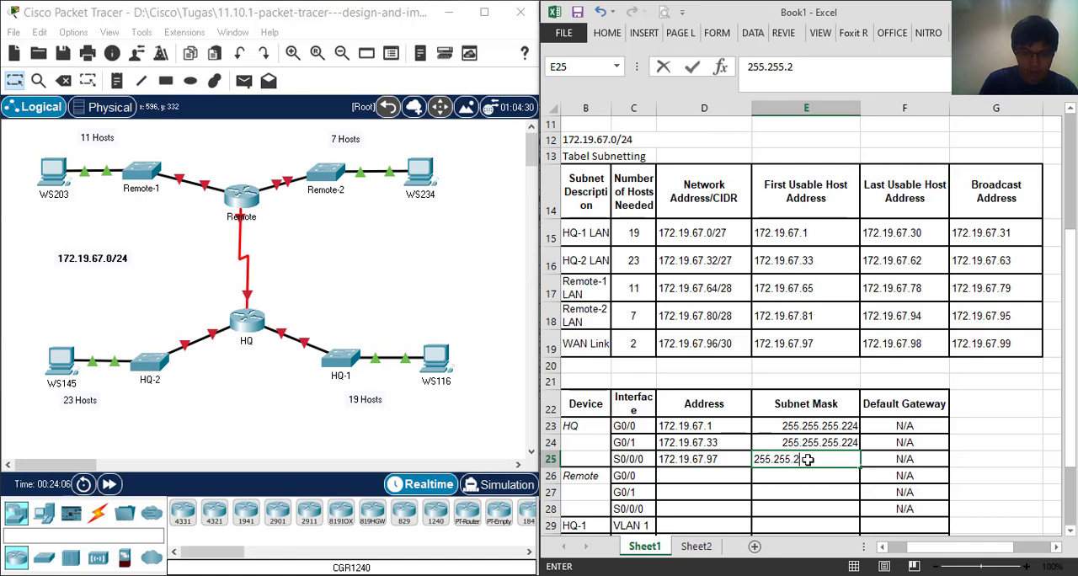
pyautogui.write('55.252')
pyautogui.press('Return')
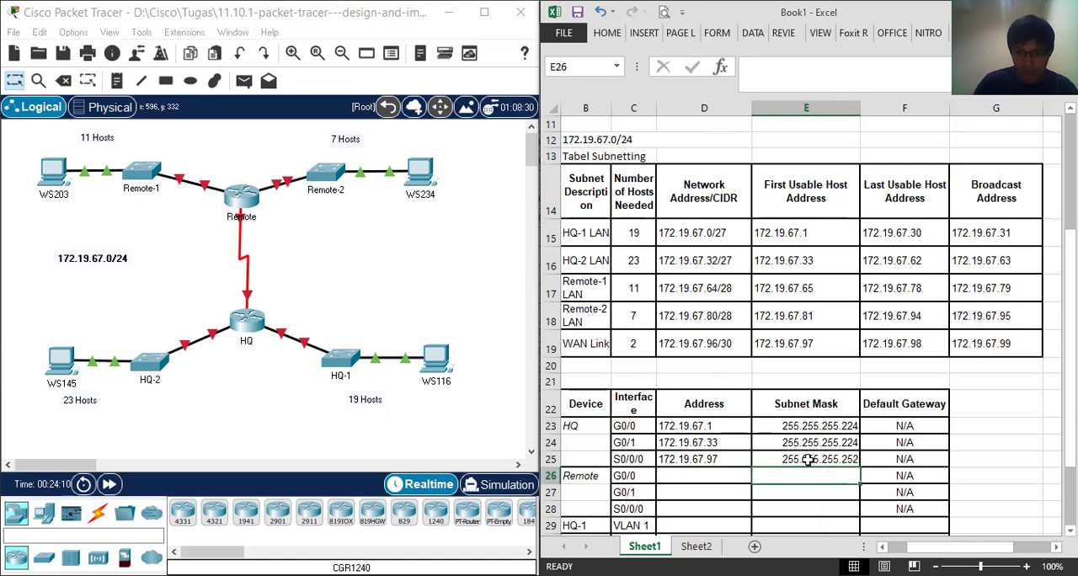
# Copy the Address and Subnet Mask of HQ S0/0/0 into the Remote S0/0/0 row
pyautogui.scroll(-2, 738, 457)
pyautogui.click(808, 329)
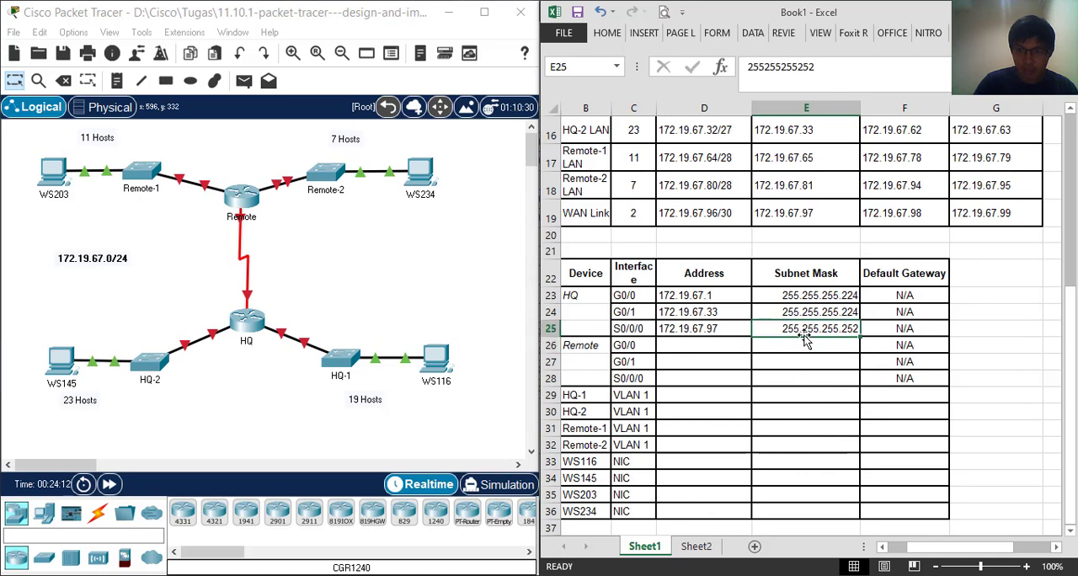
pyautogui.keyDown('shift'); pyautogui.click(735, 335); pyautogui.keyUp('shift')
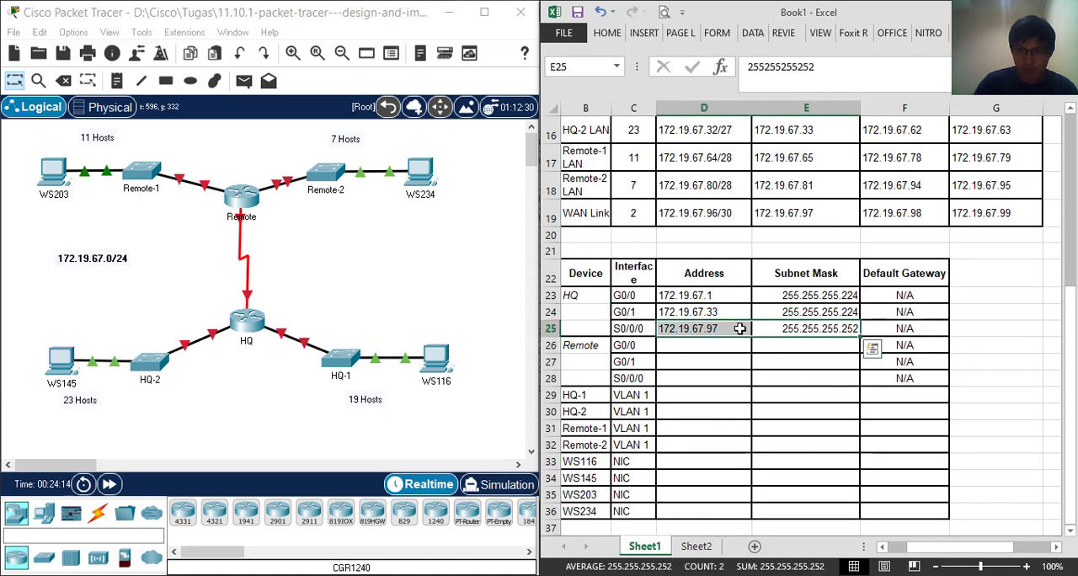
pyautogui.rightClick(735, 336)
pyautogui.click(792, 43)
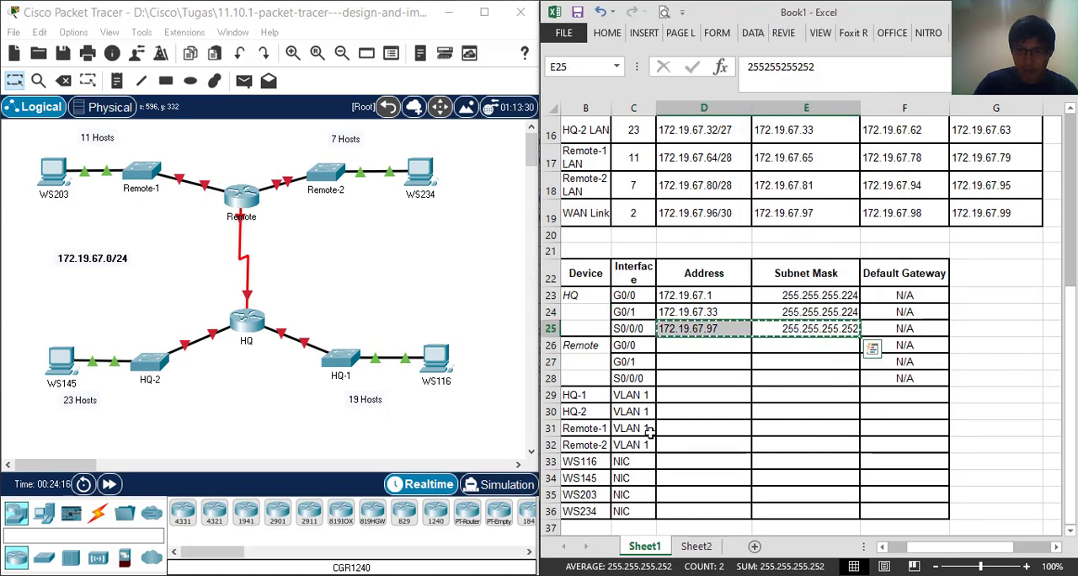
pyautogui.click(707, 378)
pyautogui.rightClick(707, 378)
pyautogui.click(749, 137)
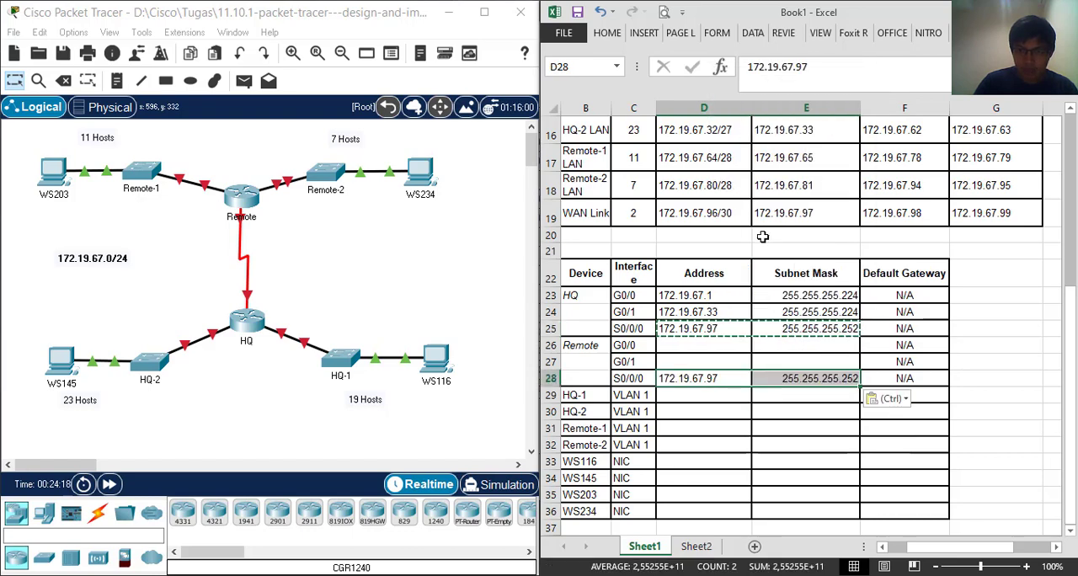
# Change the Address for Remote S0/0/0 to 172.19.67.98, the last usable host of the WAN Link
pyautogui.doubleClick(734, 380)
pyautogui.scroll(2, 734, 381)
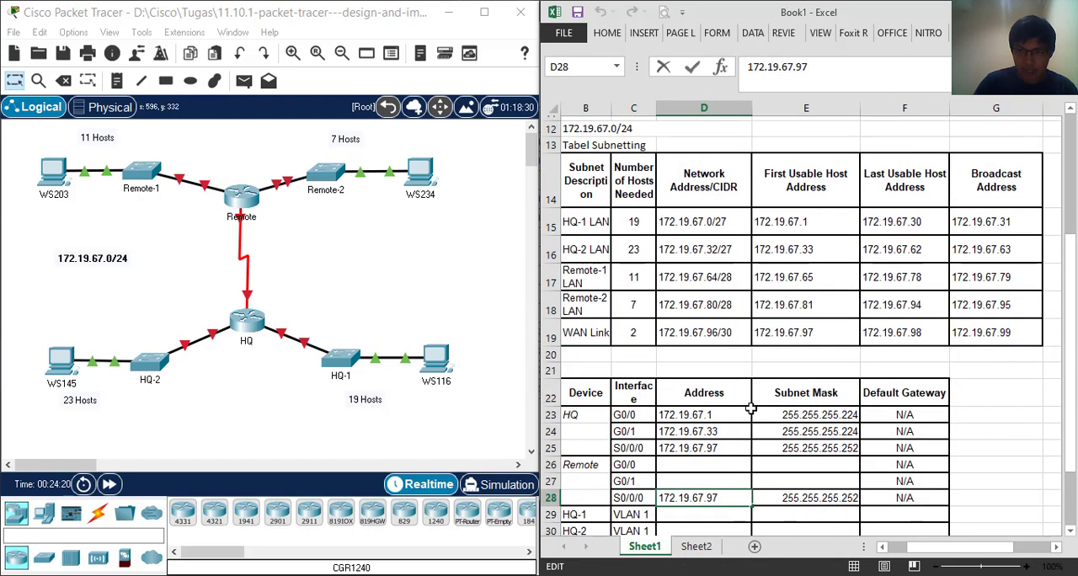
pyautogui.scroll(-2, 792, 442)
pyautogui.press('BackSpace')
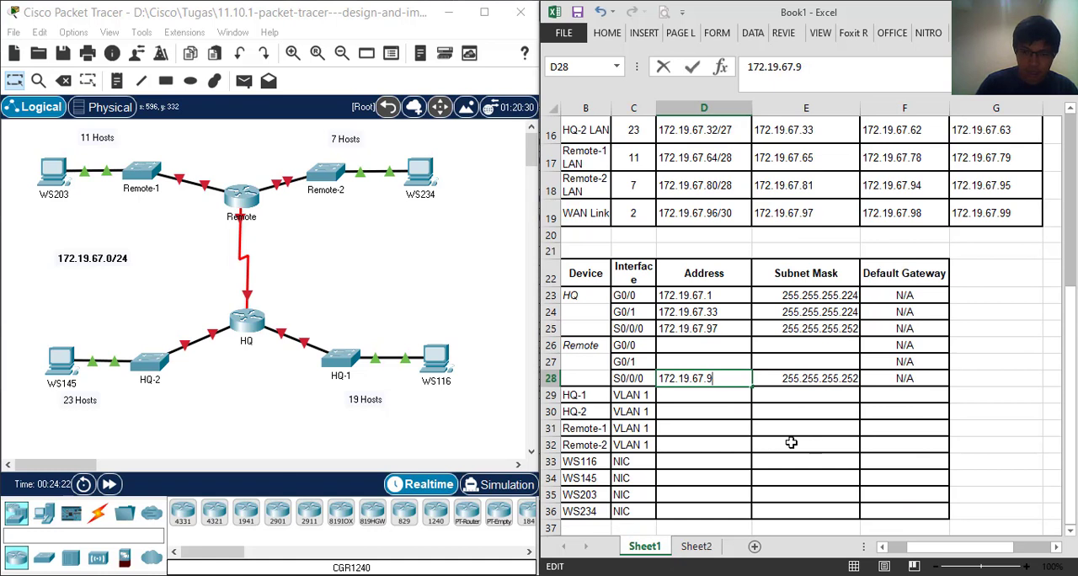
pyautogui.write('8')
pyautogui.press('Return')
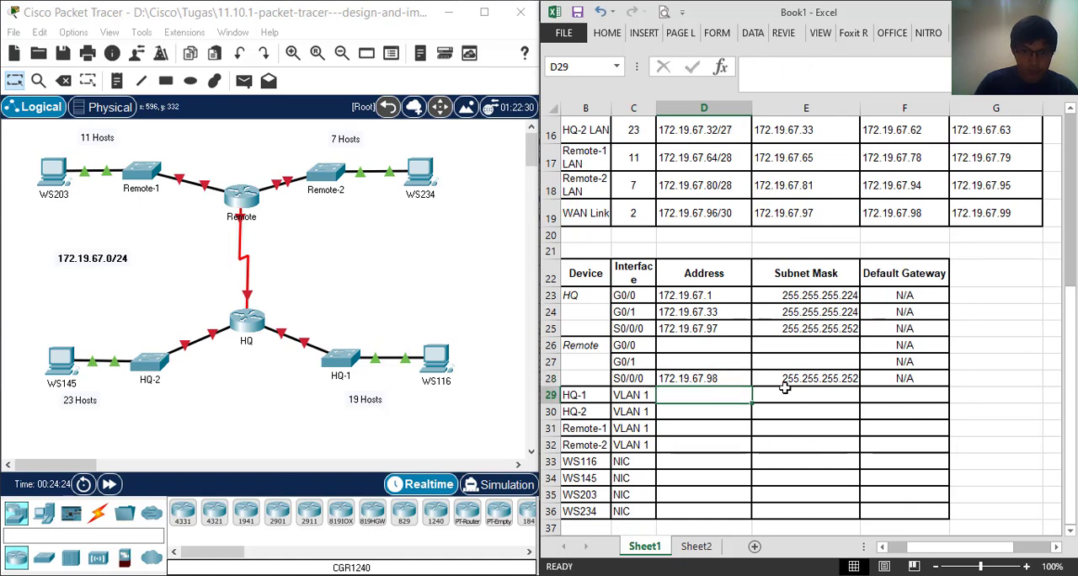
# Switch to Packet Tracer and inspect the interface labels on the Remote router's links in the topology
pyautogui.moveTo(217, 159); pyautogui.dragTo(272, 247)
pyautogui.moveTo(240, 216)
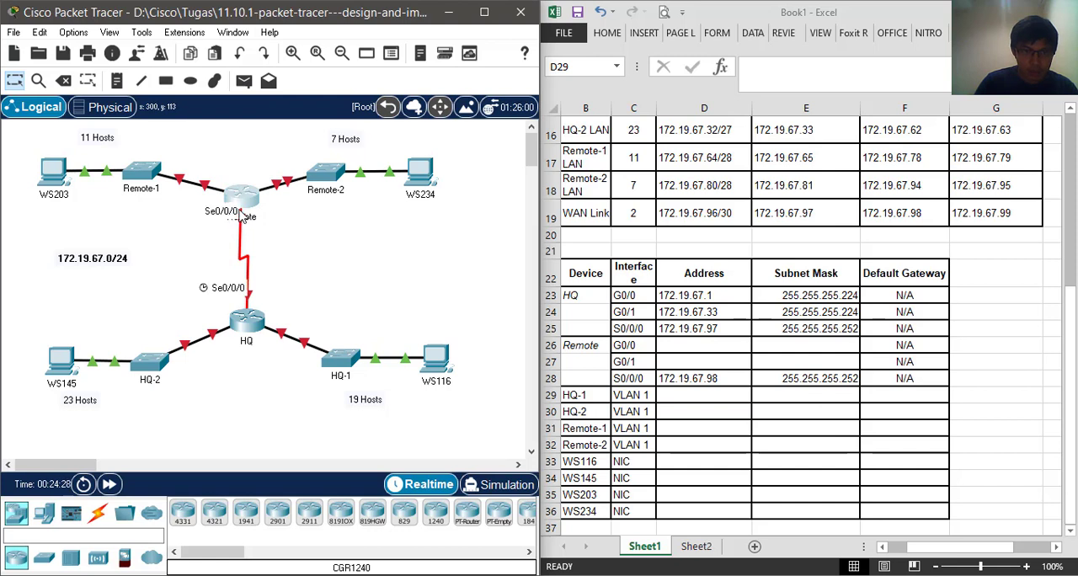
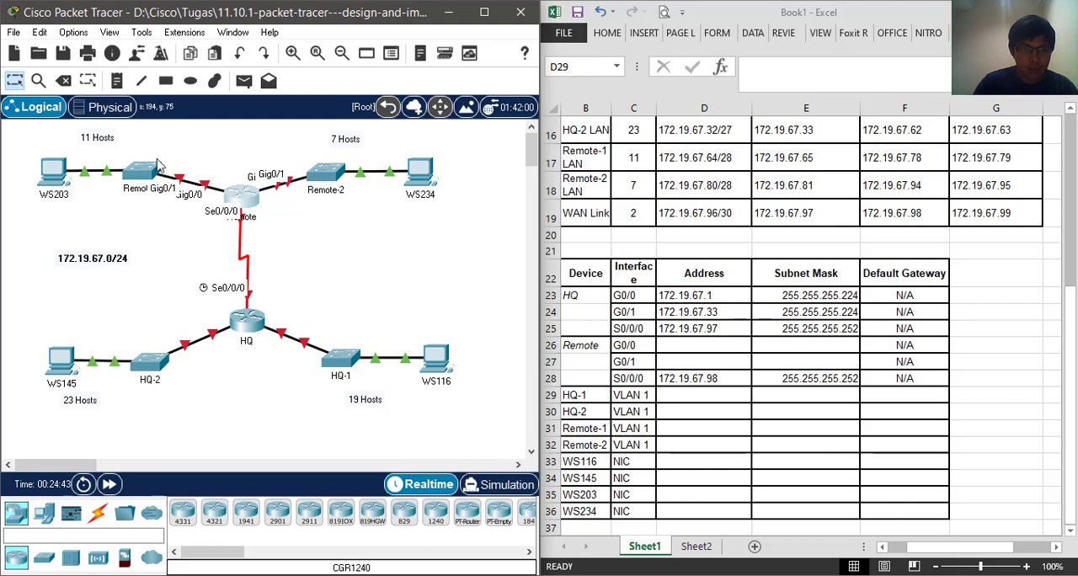
# Switch to Excel and enter 172.19.67.65, the first usable host of the Remote-1 LAN, as the Address for Remote G0/0
pyautogui.click(711, 352)
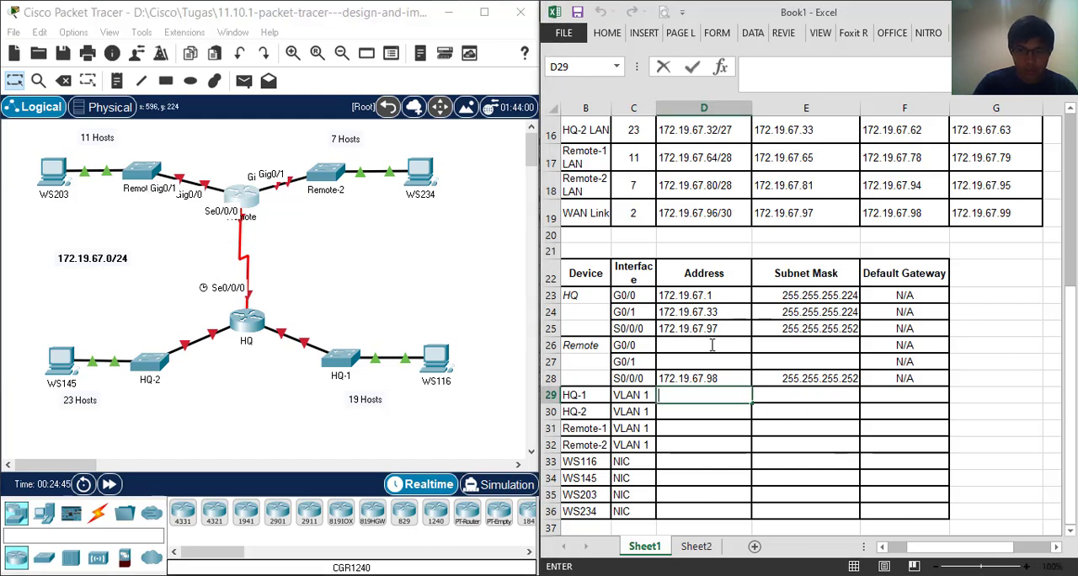
pyautogui.click(715, 350)
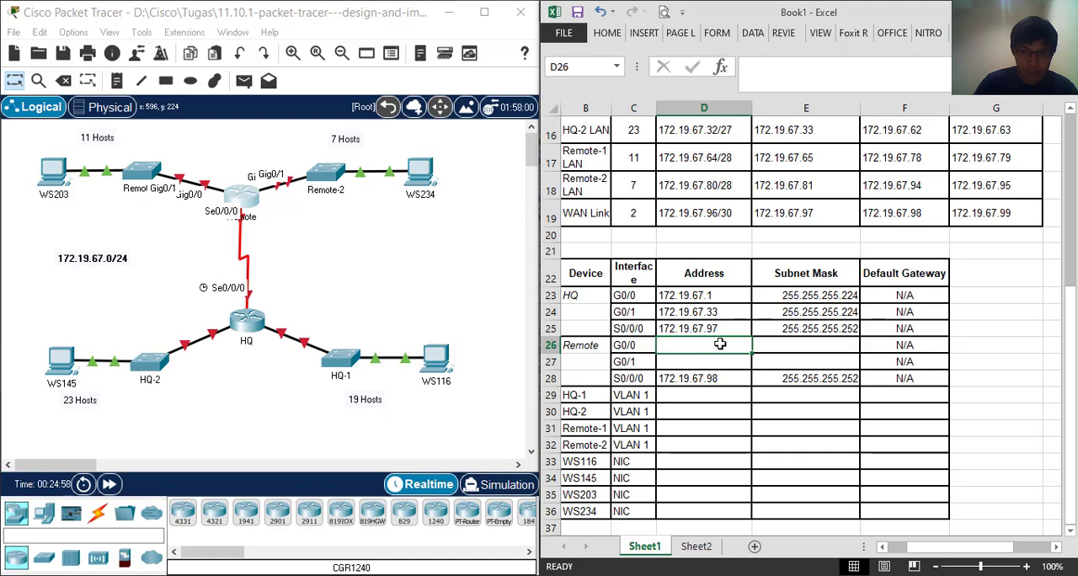
pyautogui.write('17')
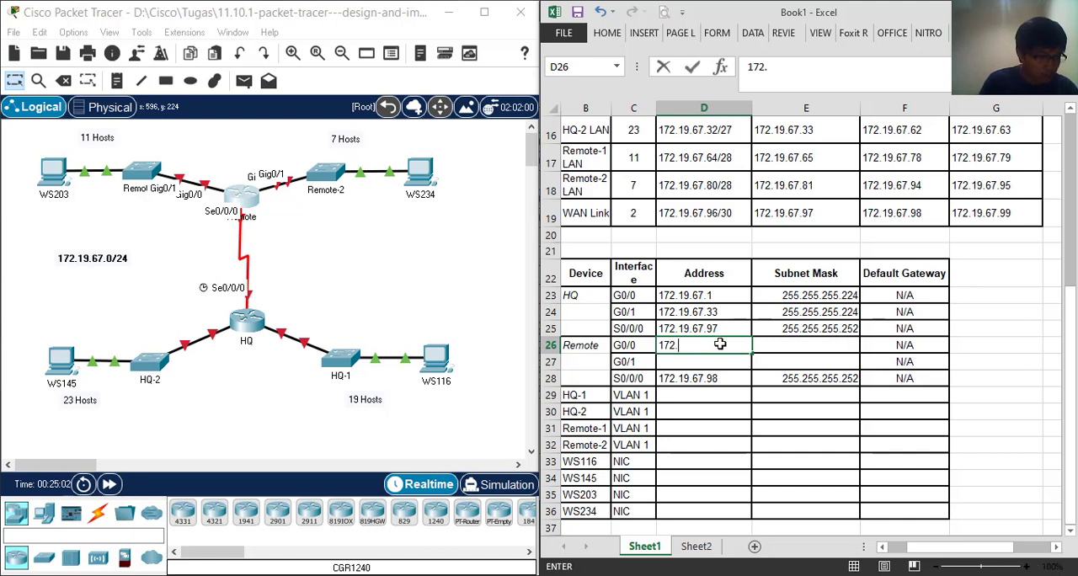
pyautogui.write('2.')
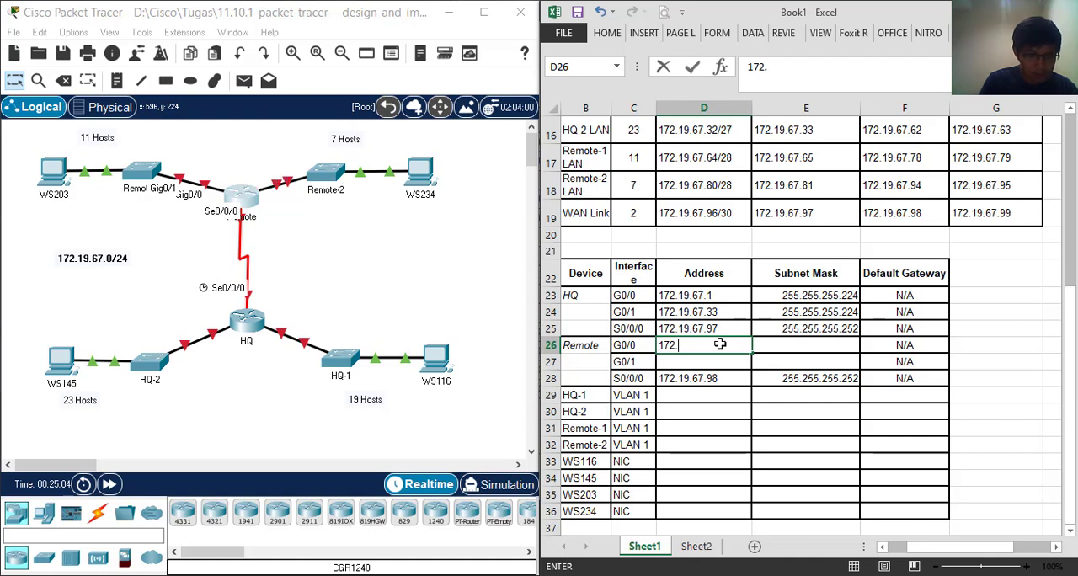
pyautogui.write('19.67.65')
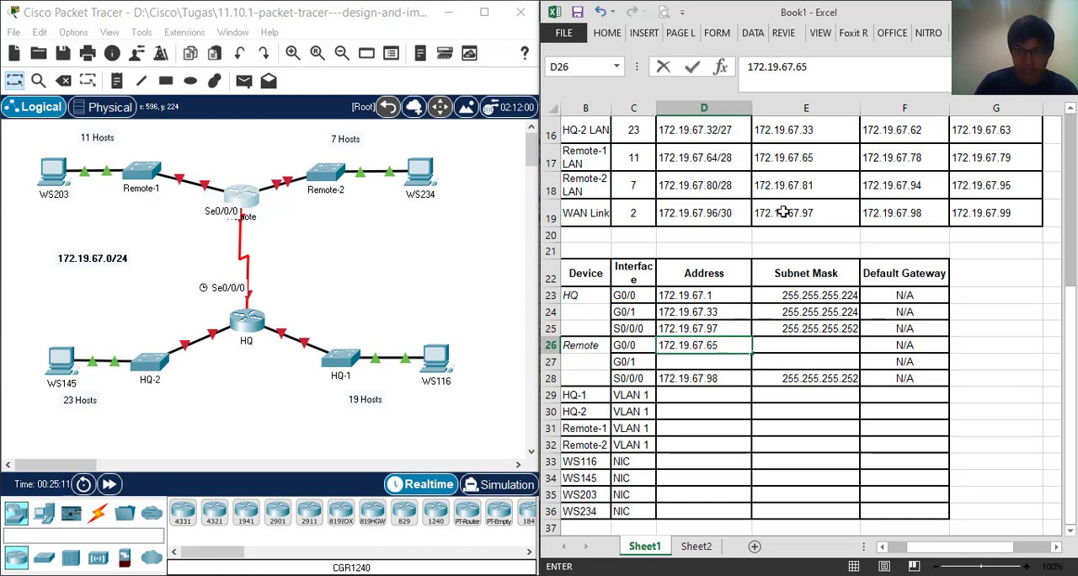
# Check the Remote-1 LAN prefix against the /28 row of the helper table and enter 255.255.255.240 as the Subnet Mask for Remote G0/0
pyautogui.click(793, 163)
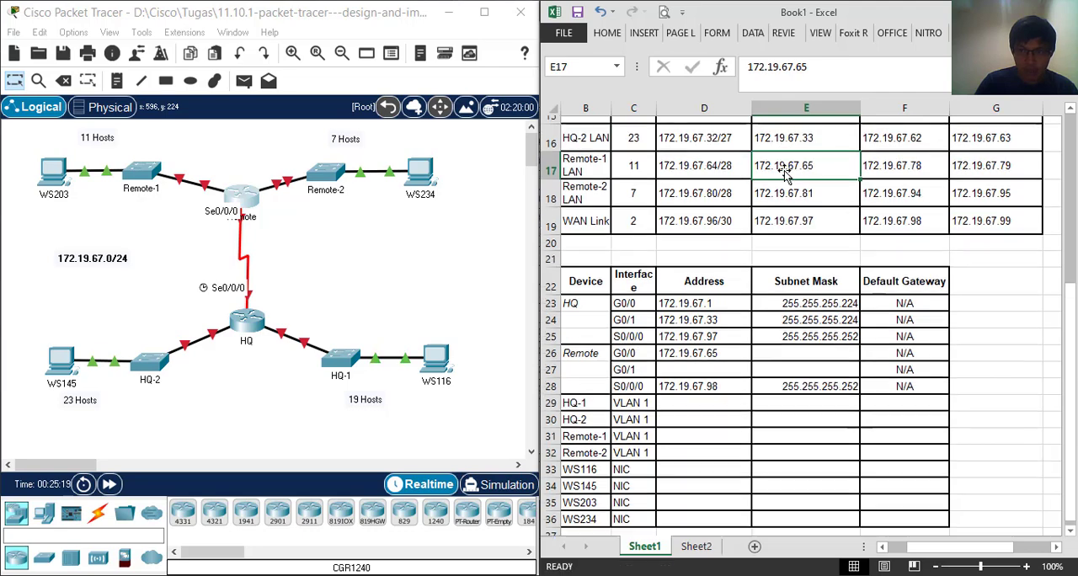
pyautogui.scroll(5, 656, 210)
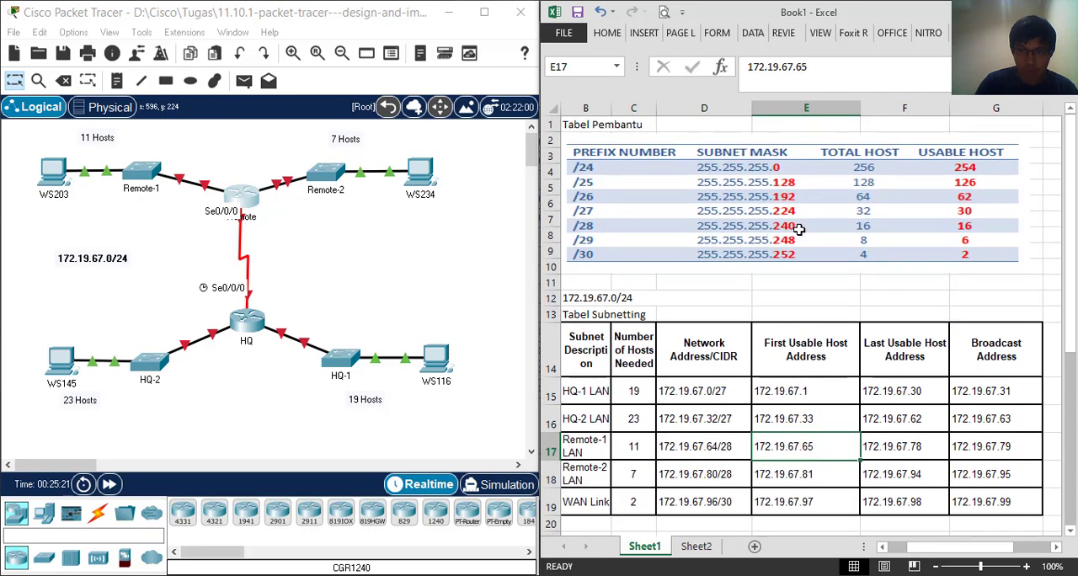
pyautogui.scroll(-5, 802, 354)
pyautogui.click(803, 346)
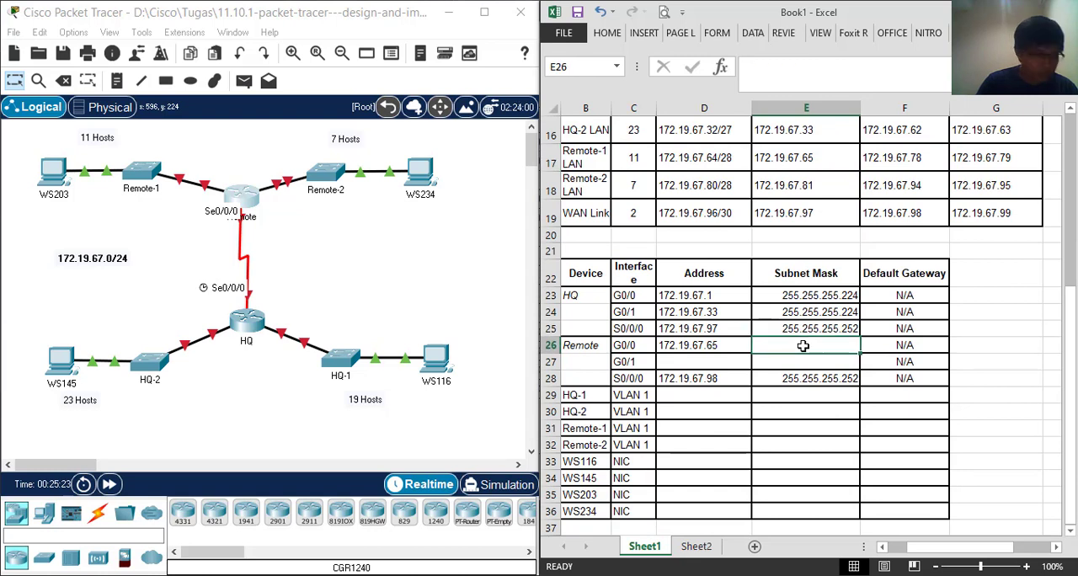
pyautogui.write('255')
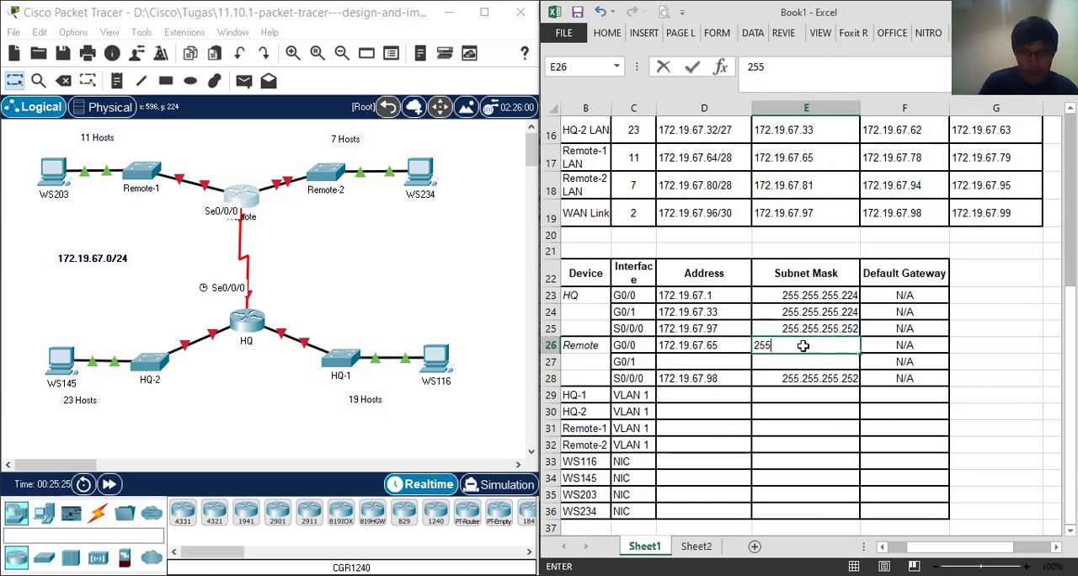
pyautogui.write('.255.255')
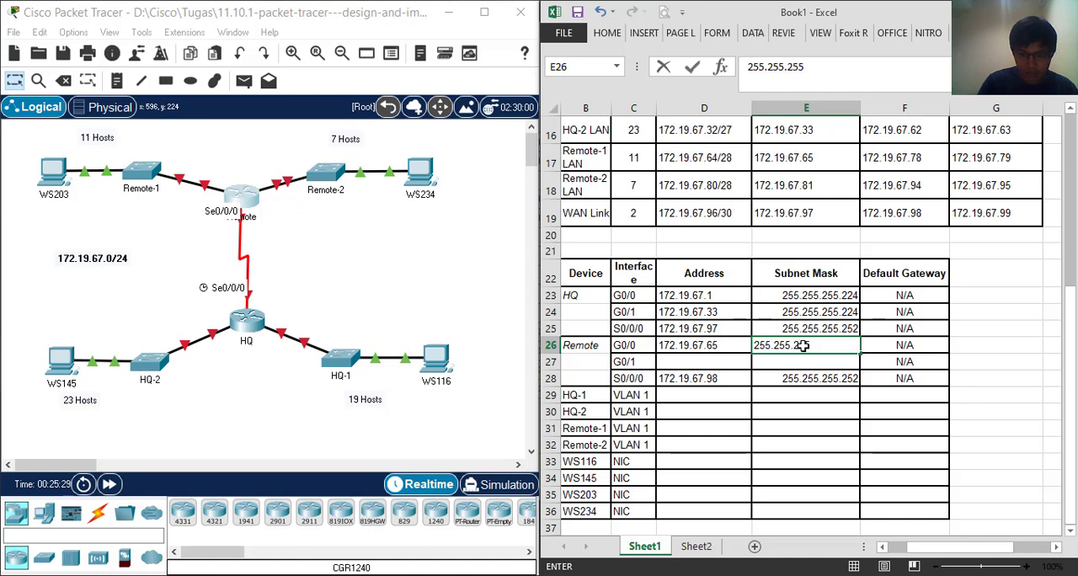
pyautogui.write('.240')
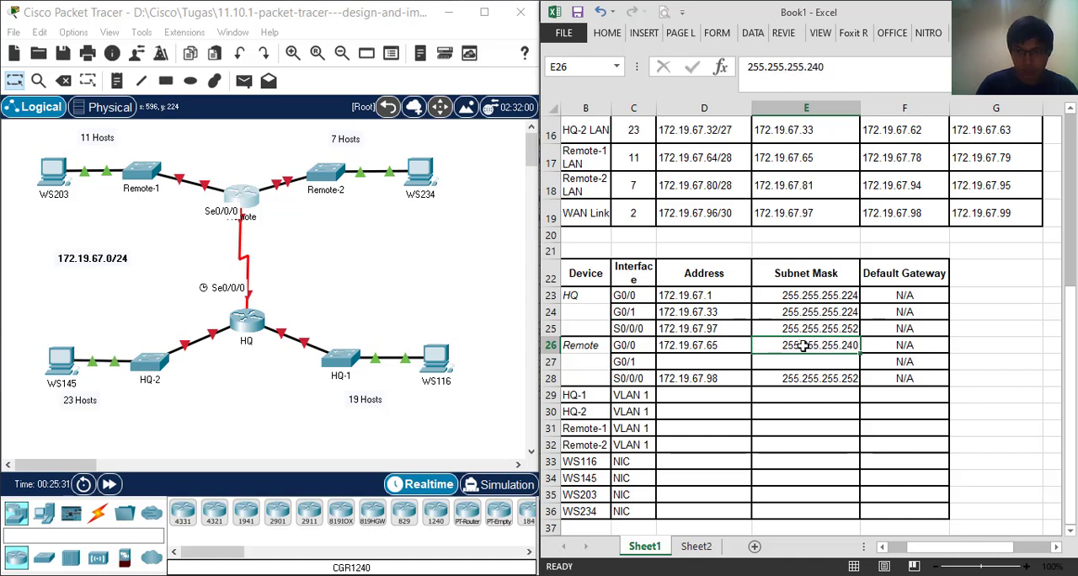
pyautogui.press('Return')
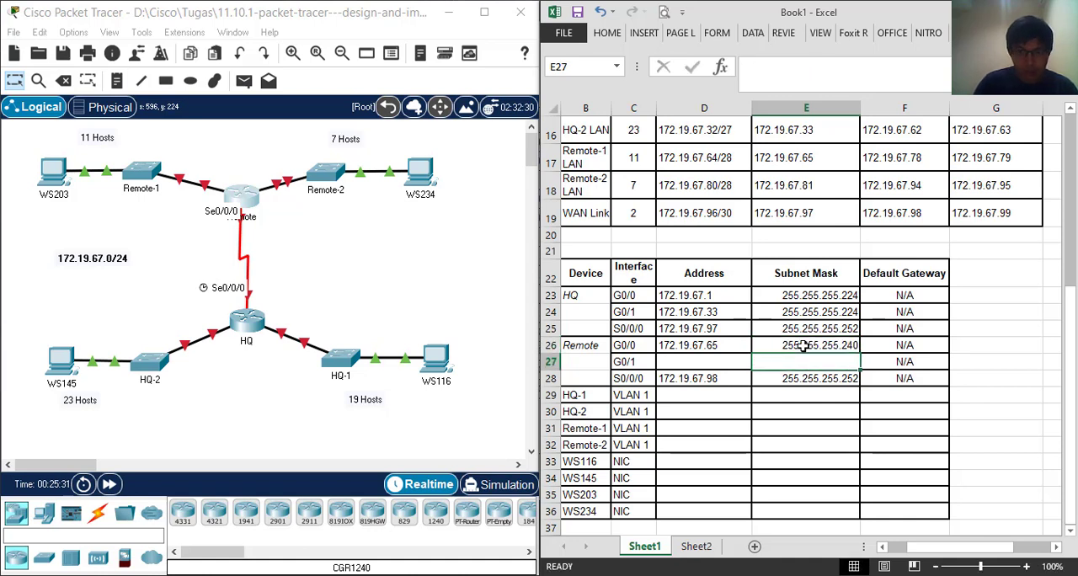
# Check the Remote router's link to Remote-2 in Packet Tracer and copy 172.19.67.81 from the Remote-2 LAN row into the Remote G0/1 Address
pyautogui.click(704, 365)
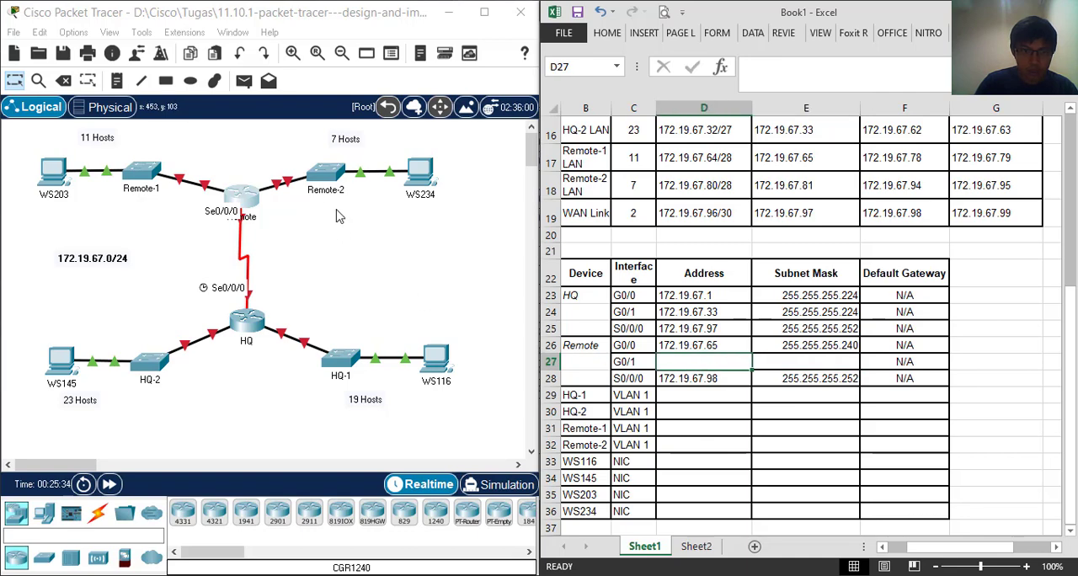
pyautogui.click(259, 198)
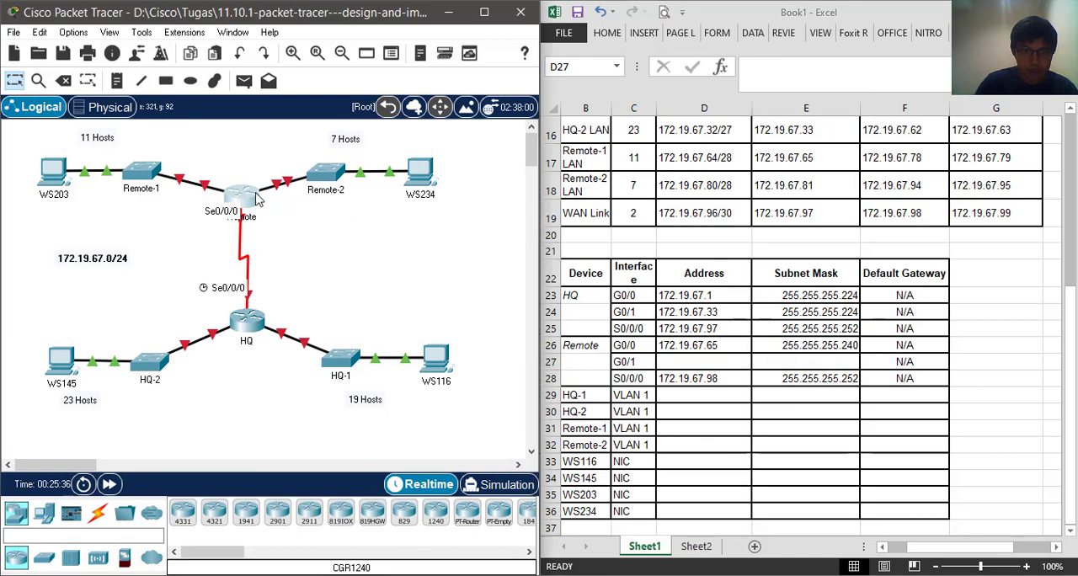
pyautogui.click(800, 24)
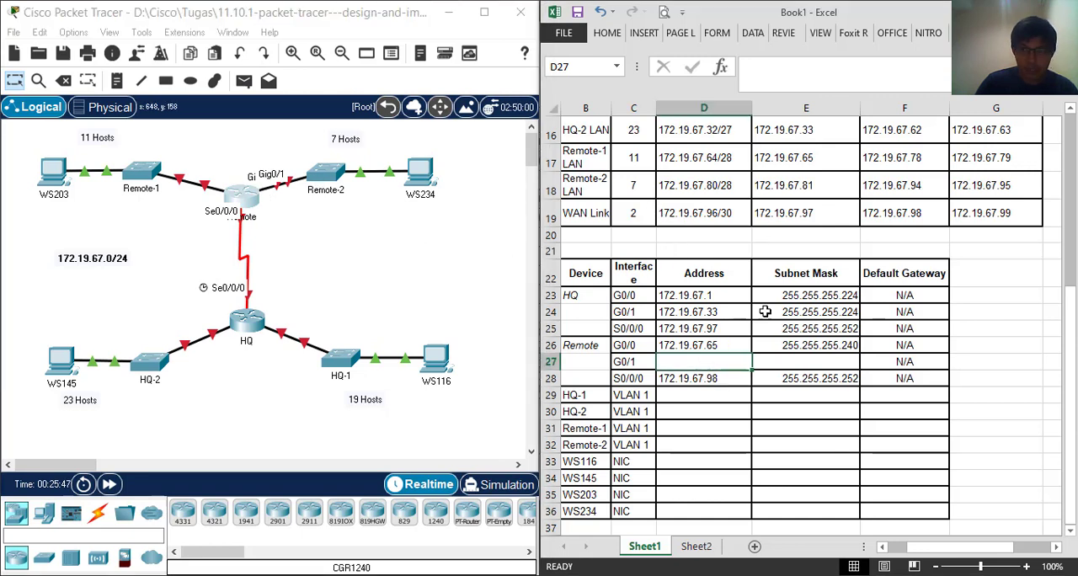
pyautogui.click(778, 186)
pyautogui.rightClick(793, 189)
pyautogui.click(825, 219)
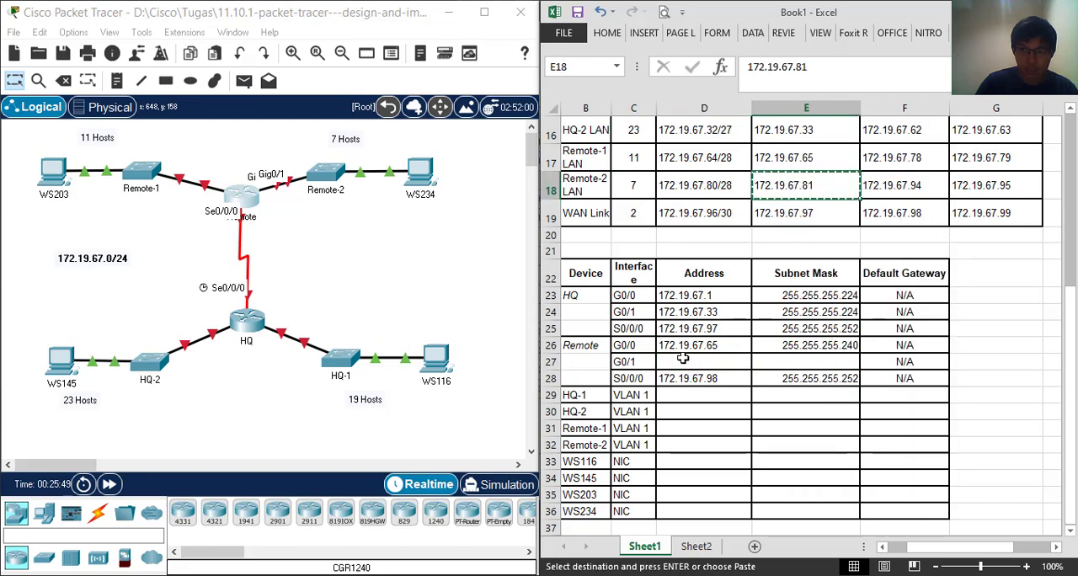
pyautogui.click(682, 361)
pyautogui.rightClick(687, 364)
pyautogui.click(723, 118)
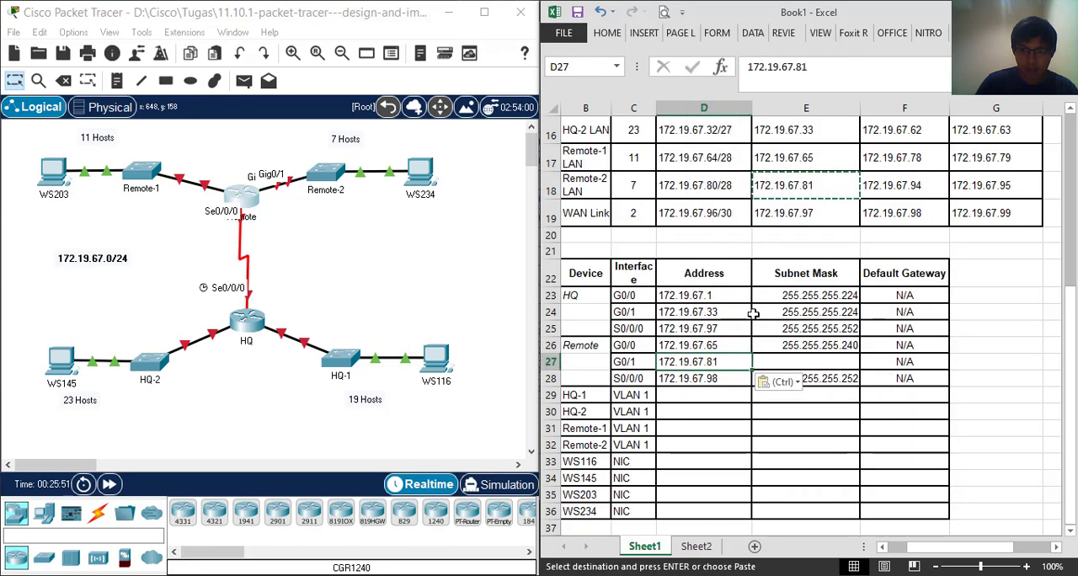
# Copy the Subnet Mask of Remote G0/0 into the Remote G0/1 row
pyautogui.click(804, 362)
pyautogui.click(804, 346)
pyautogui.rightClick(804, 346)
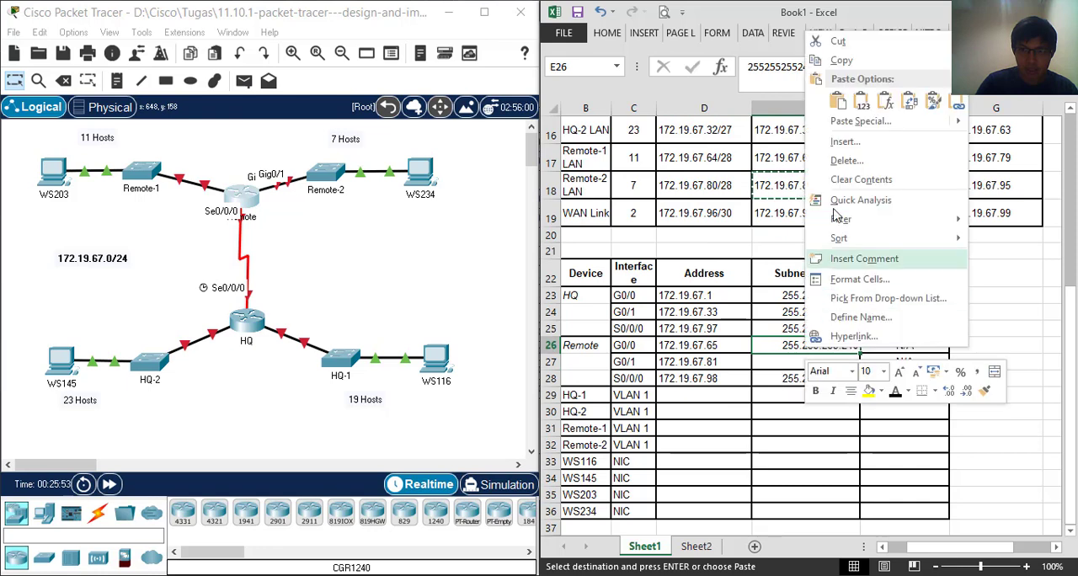
pyautogui.click(842, 57)
pyautogui.click(798, 361)
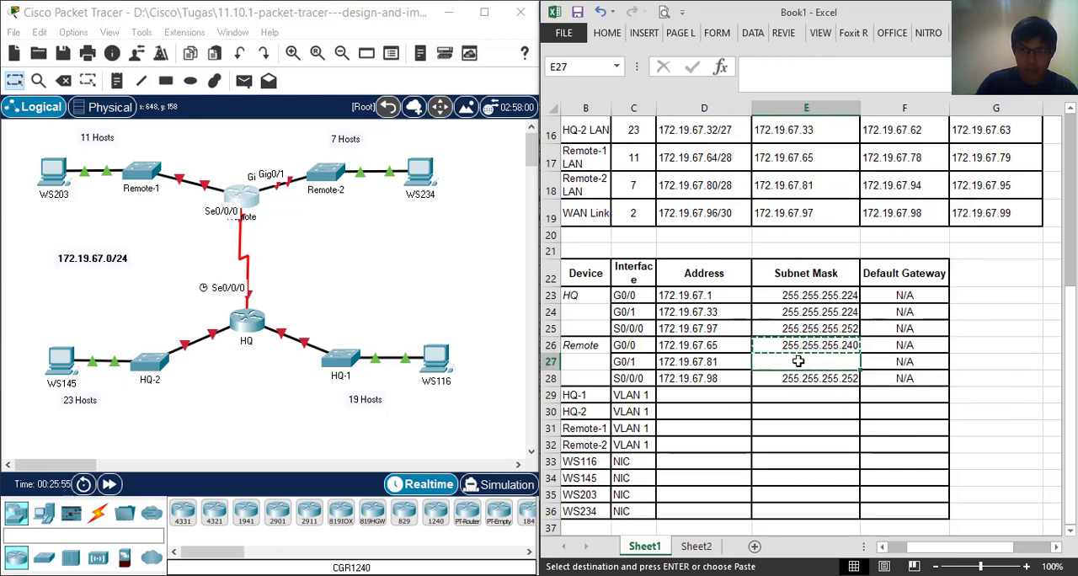
pyautogui.rightClick(799, 360)
pyautogui.click(831, 122)
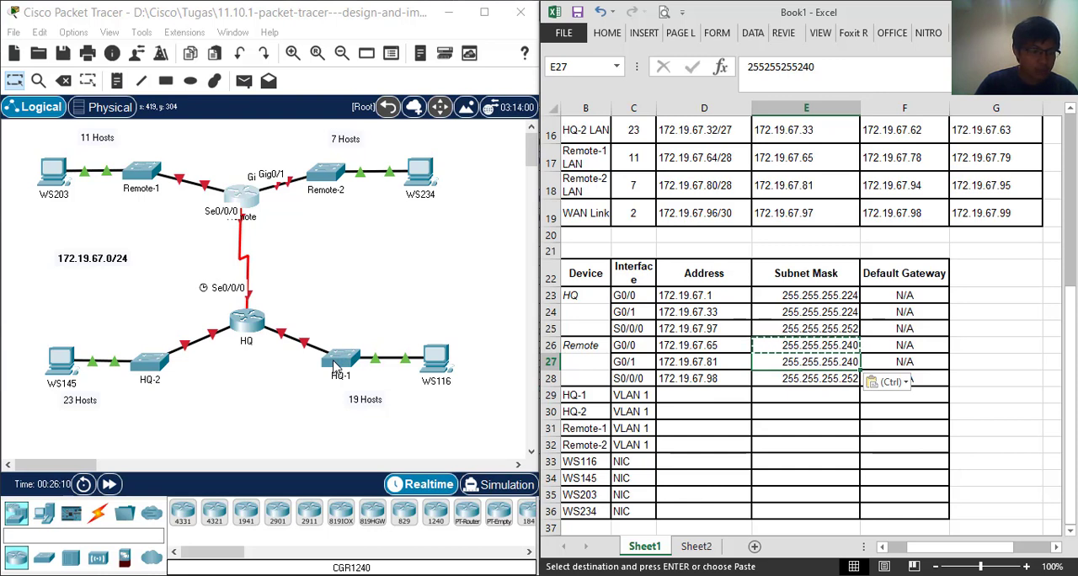
# Enter 172.19.67.2, the second usable host of the HQ-1 LAN, as the Address for HQ-1 VLAN 1
pyautogui.click(719, 394)
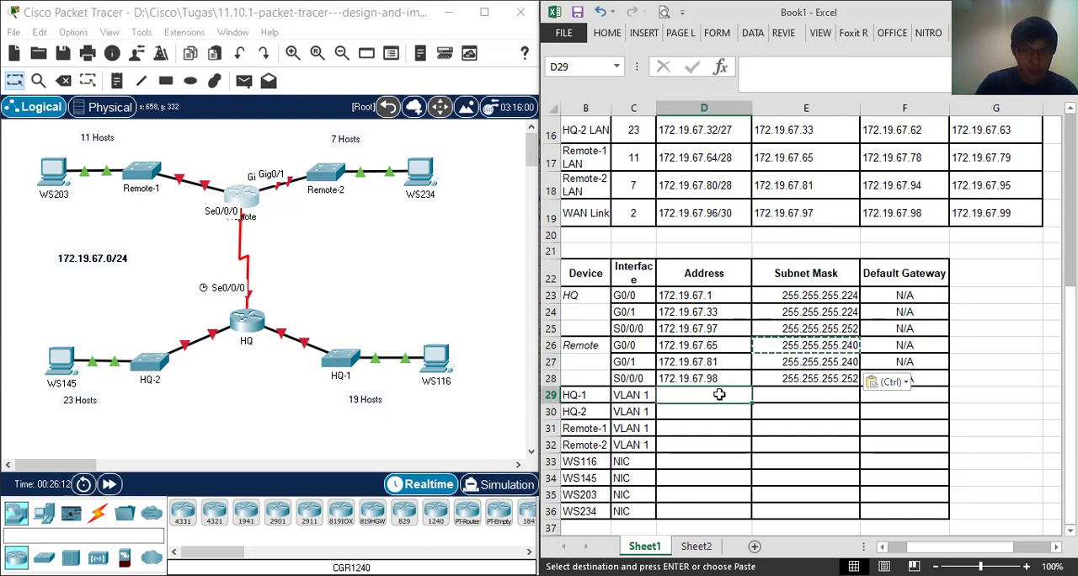
pyautogui.write('17')
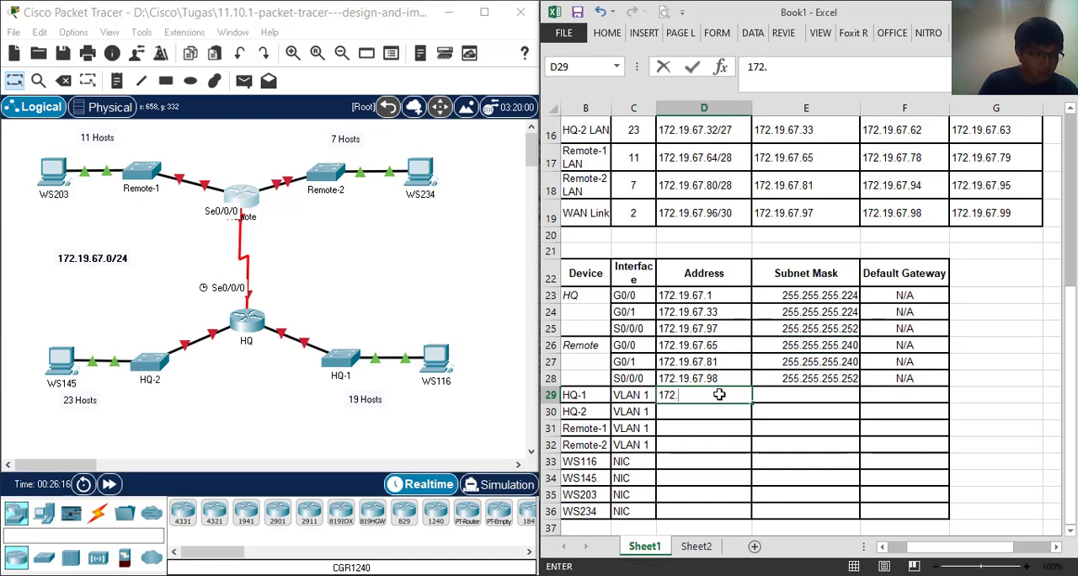
pyautogui.write('2.1')
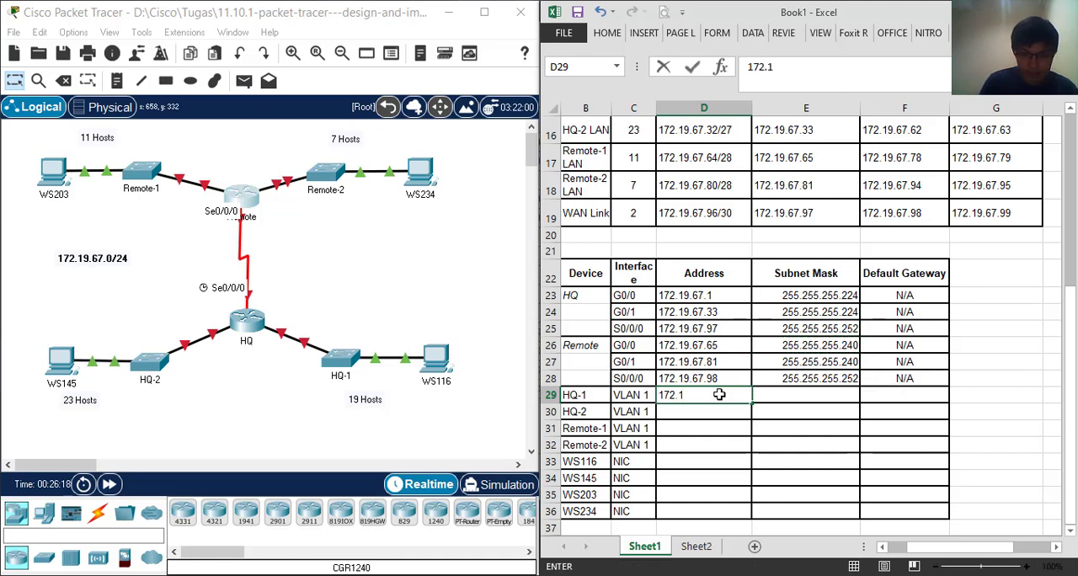
pyautogui.write('9.67')
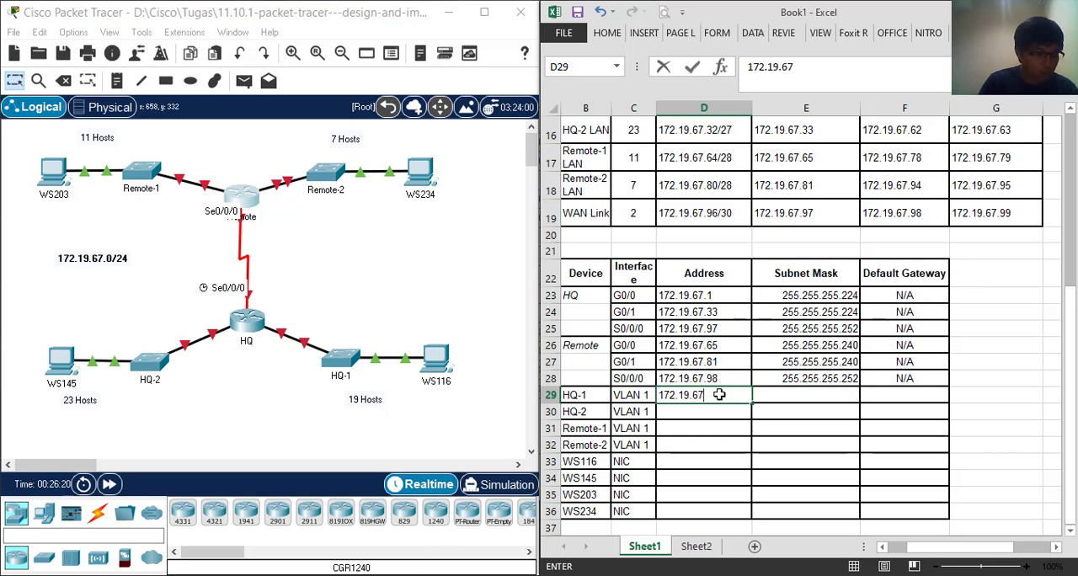
pyautogui.write('.2')
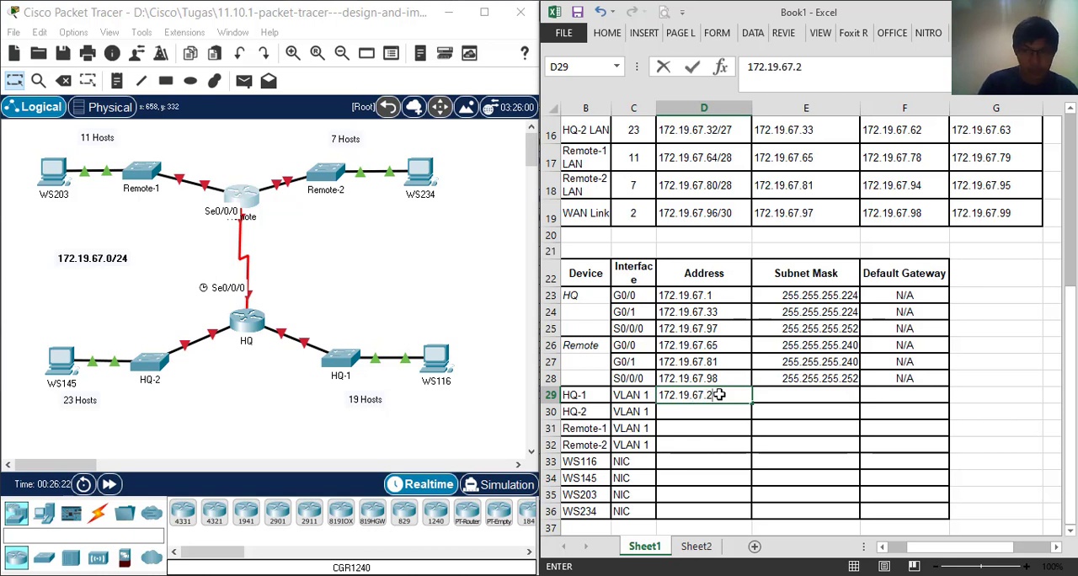
pyautogui.press('Return')
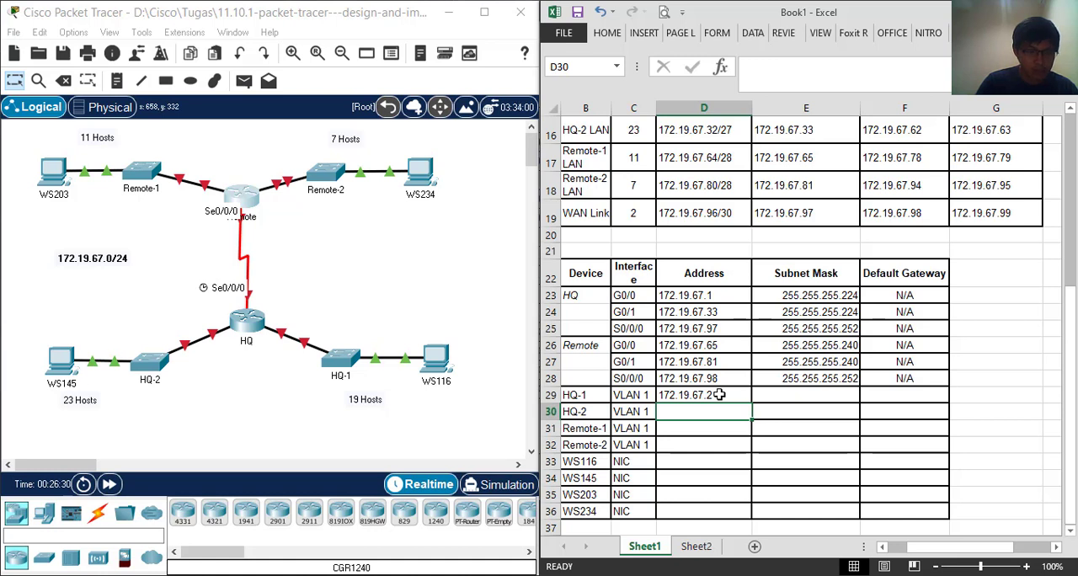
# Copy the Address of HQ G0/1, 172.19.67.33, into the HQ-2 VLAN 1 row
pyautogui.click(720, 394)
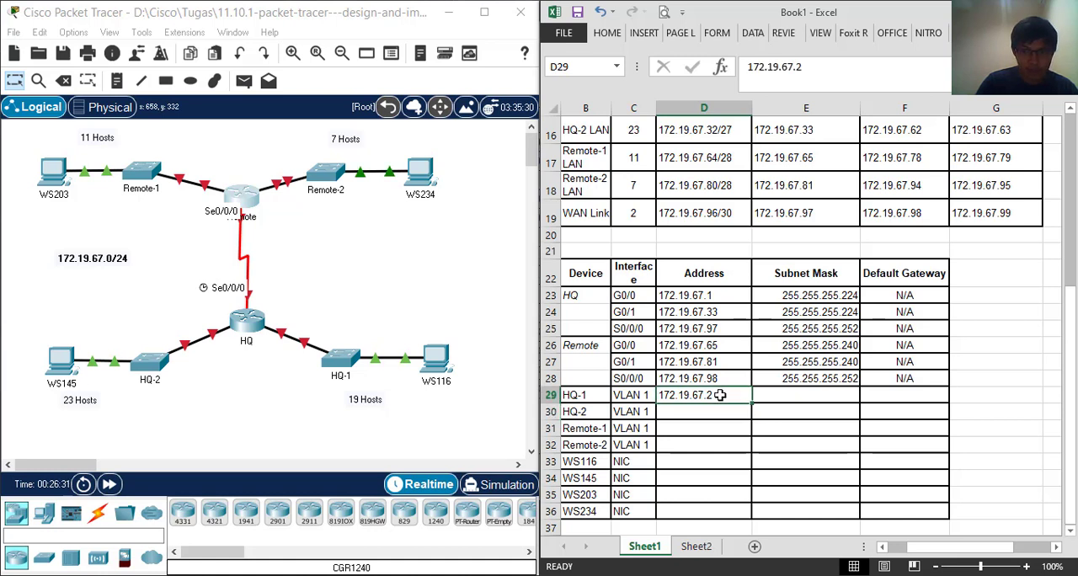
pyautogui.click(712, 311)
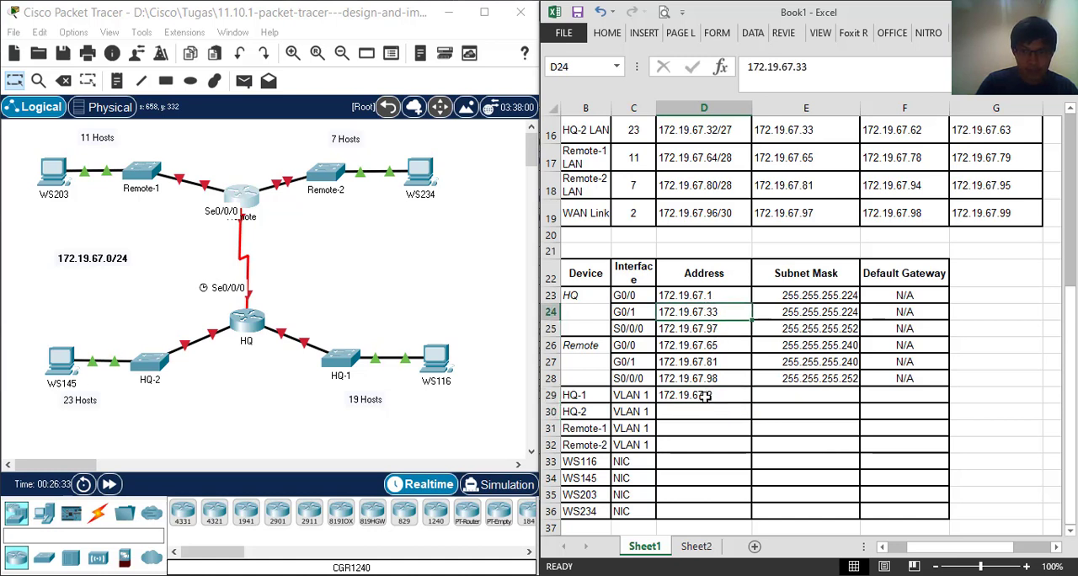
pyautogui.rightClick(706, 313)
pyautogui.click(732, 306)
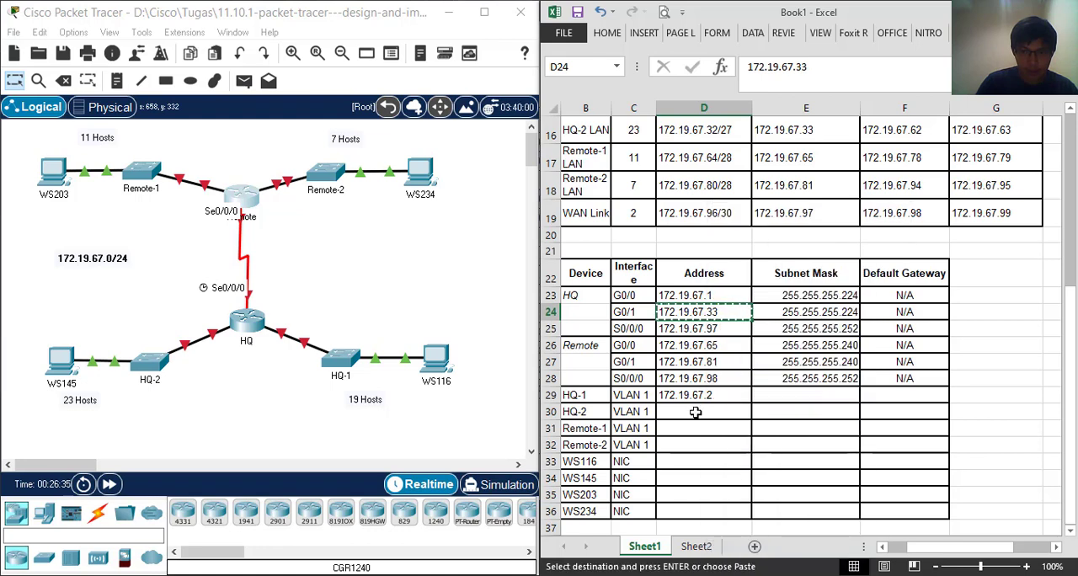
pyautogui.rightClick(695, 412)
pyautogui.click(728, 164)
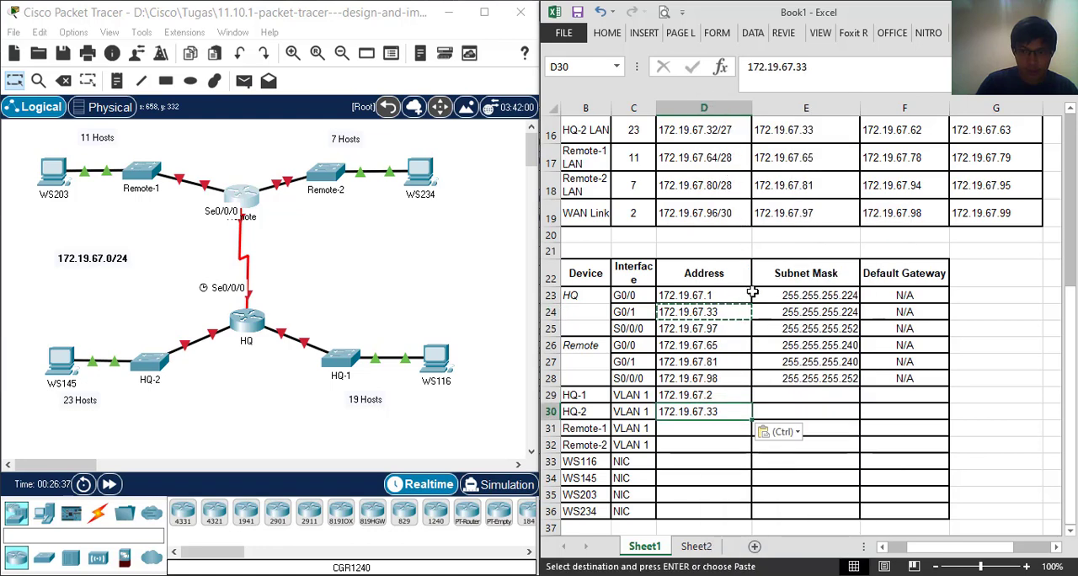
# Try copying the HQ G0/1 Address into the Remote-1 VLAN 1 row and undo the paste
pyautogui.click(732, 314)
pyautogui.rightClick(736, 314)
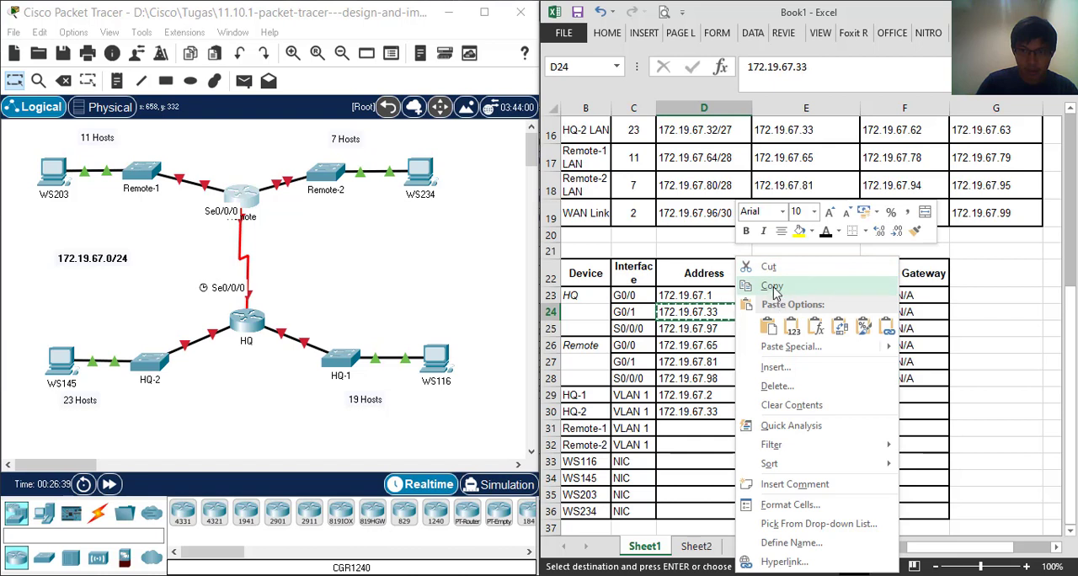
pyautogui.click(772, 287)
pyautogui.click(692, 430)
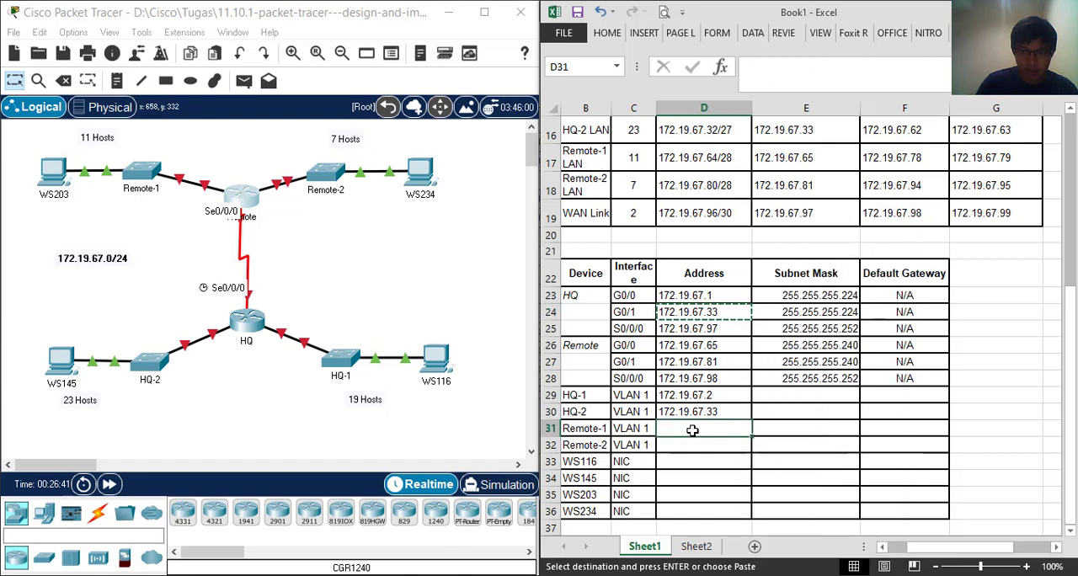
pyautogui.rightClick(714, 429)
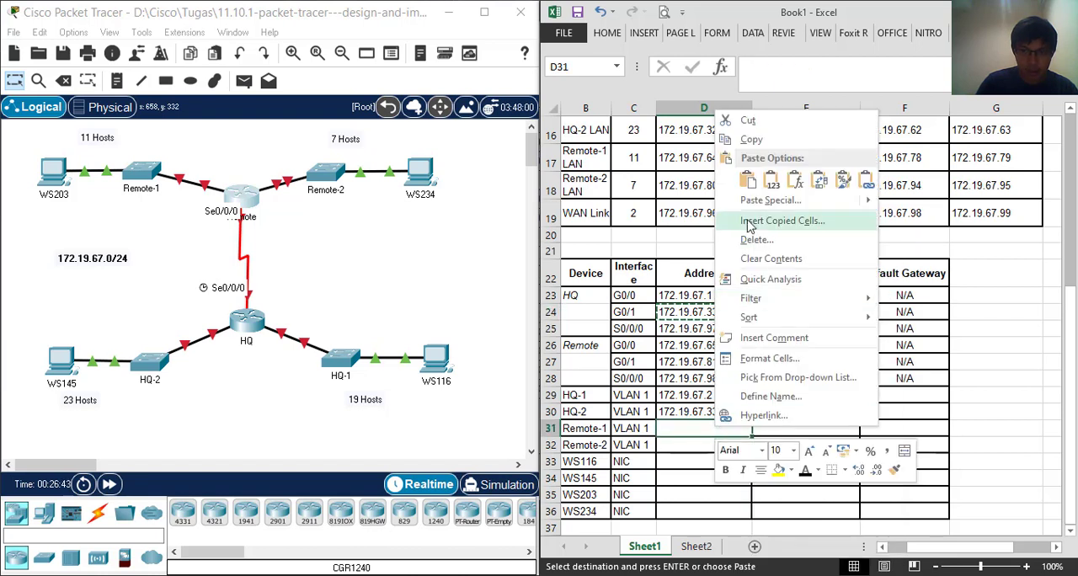
pyautogui.click(747, 180)
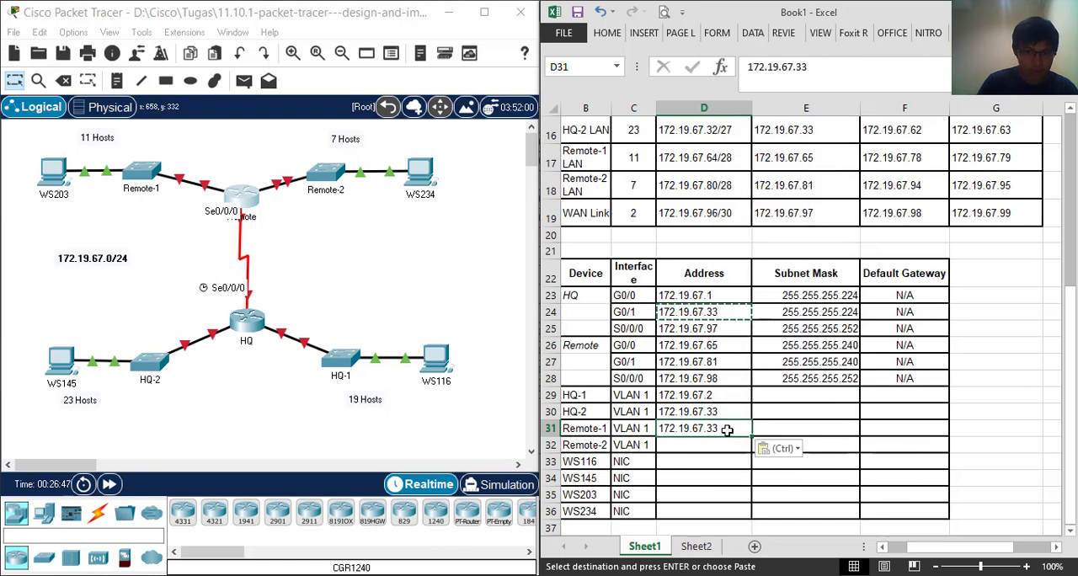
pyautogui.hotkey('ctrl', 'z')
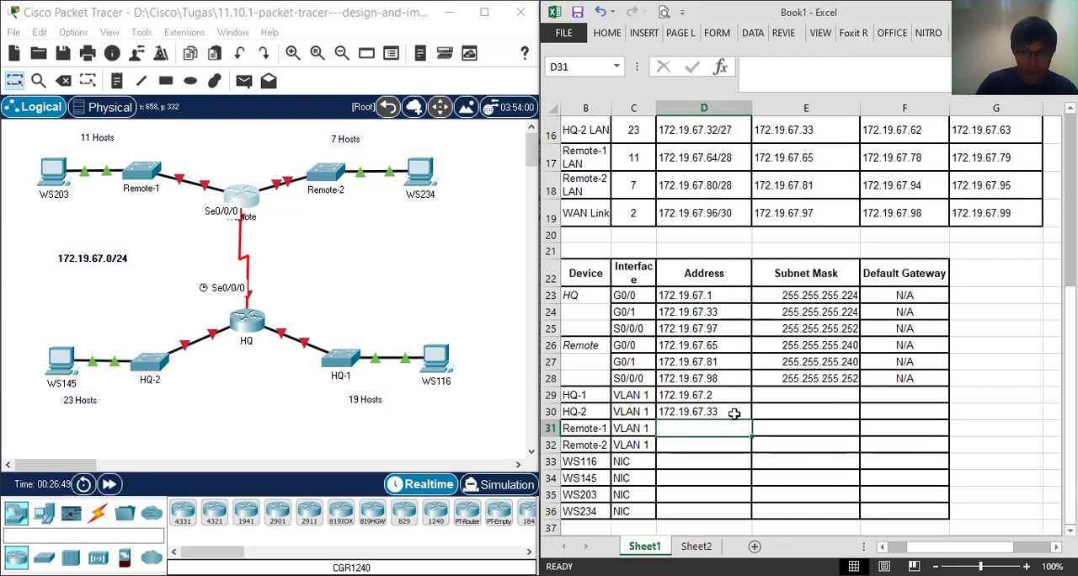
# Change the Address of HQ-2 VLAN 1 to 172.19.67.34
pyautogui.doubleClick(734, 414)
pyautogui.press('BackSpace')
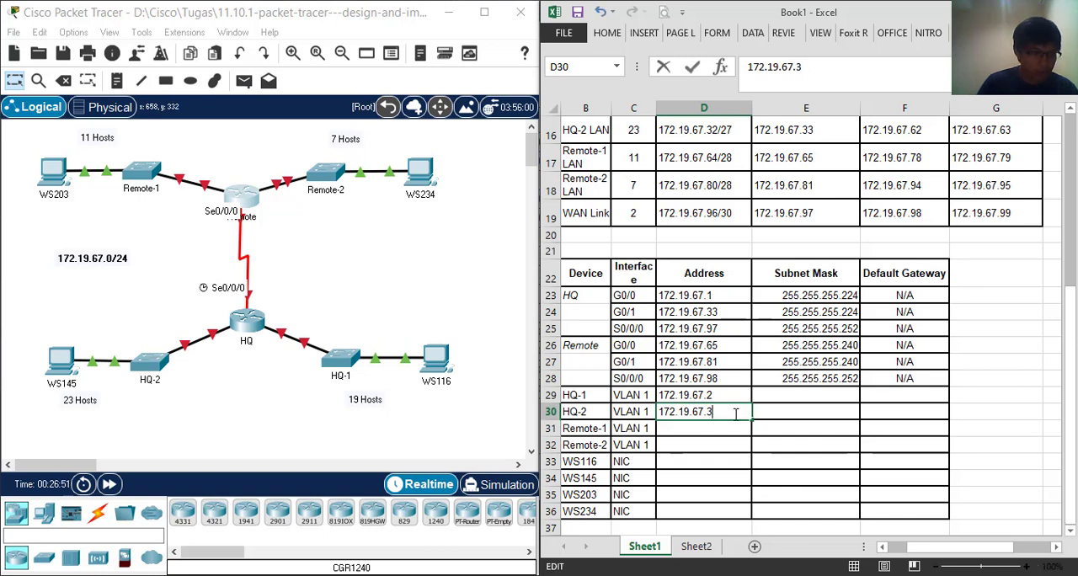
pyautogui.write('4')
pyautogui.press('Return')
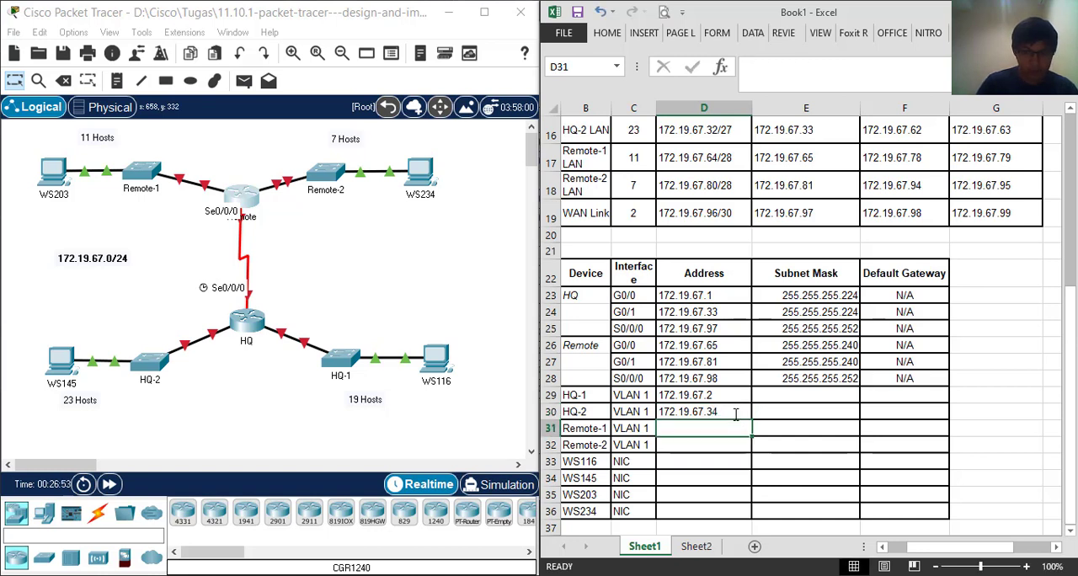
# Copy the Subnet Masks of HQ G0/0 and G0/1 into the HQ-1 and HQ-2 VLAN 1 rows
pyautogui.click(726, 398)
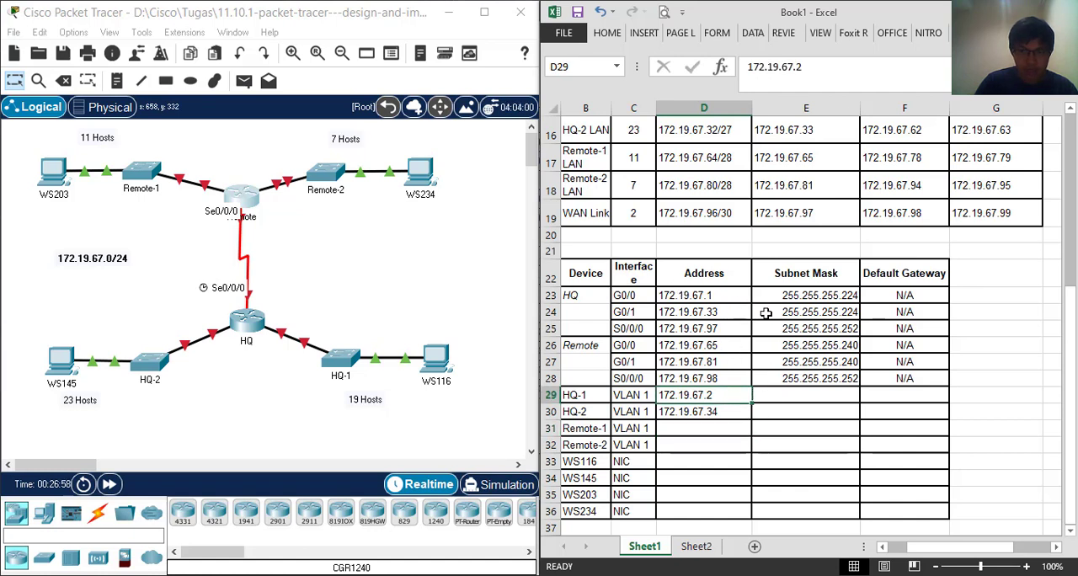
pyautogui.moveTo(790, 298); pyautogui.dragTo(797, 315)
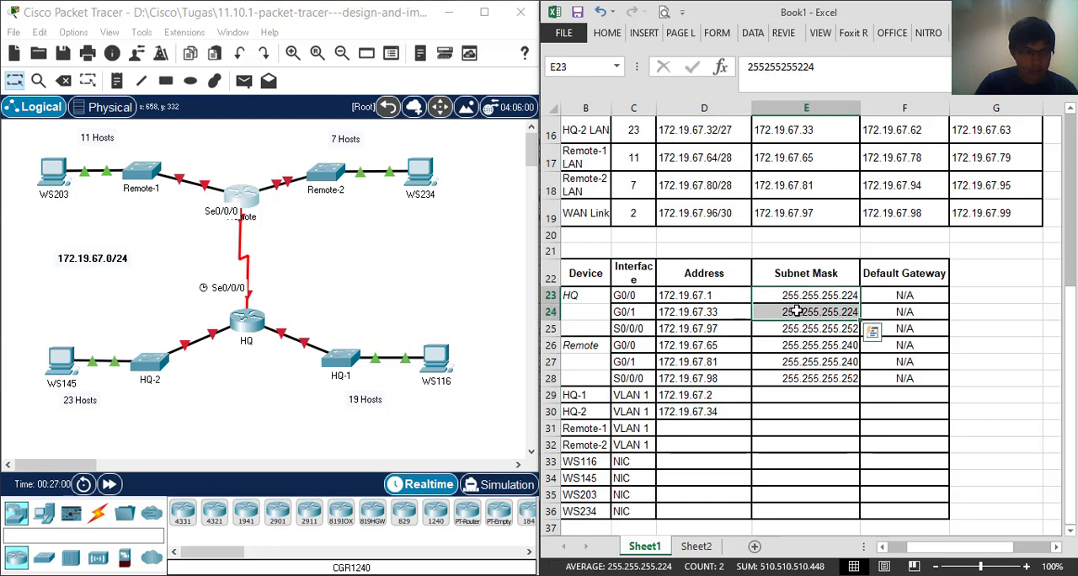
pyautogui.rightClick(798, 316)
pyautogui.click(832, 286)
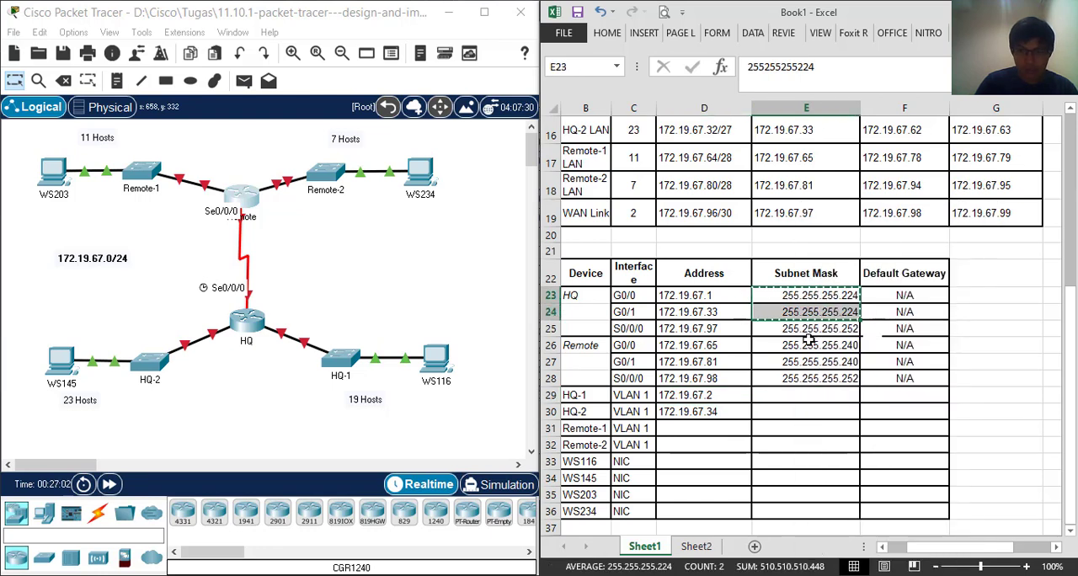
pyautogui.click(784, 392)
pyautogui.rightClick(784, 391)
pyautogui.click(819, 151)
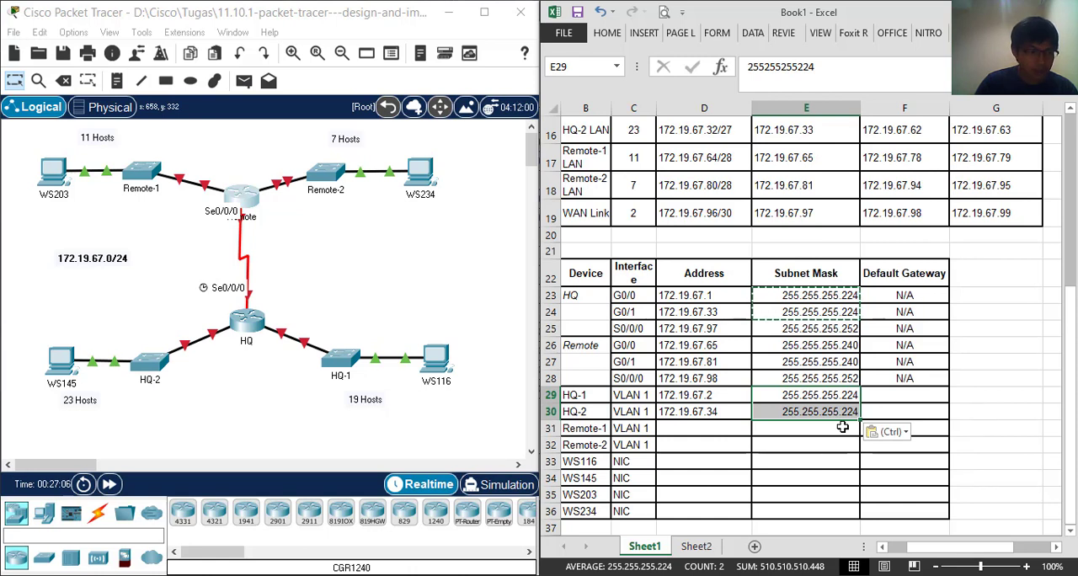
# Enter 172.19.67.66, the second usable host of the Remote-1 LAN, as the Address for Remote-1 VLAN 1
pyautogui.click(674, 430)
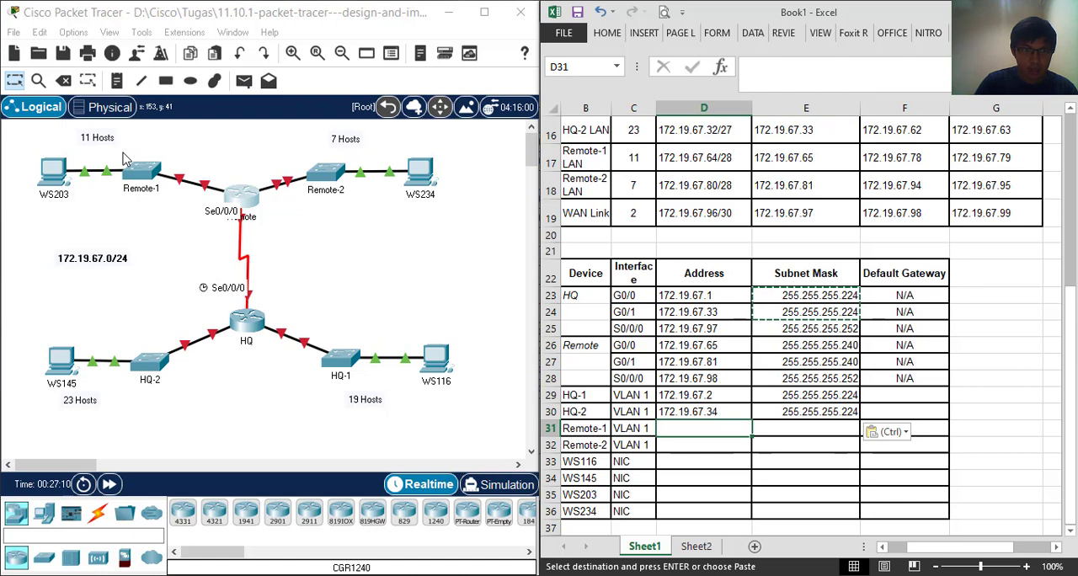
pyautogui.moveTo(303, 148); pyautogui.dragTo(340, 206)
pyautogui.click(717, 433)
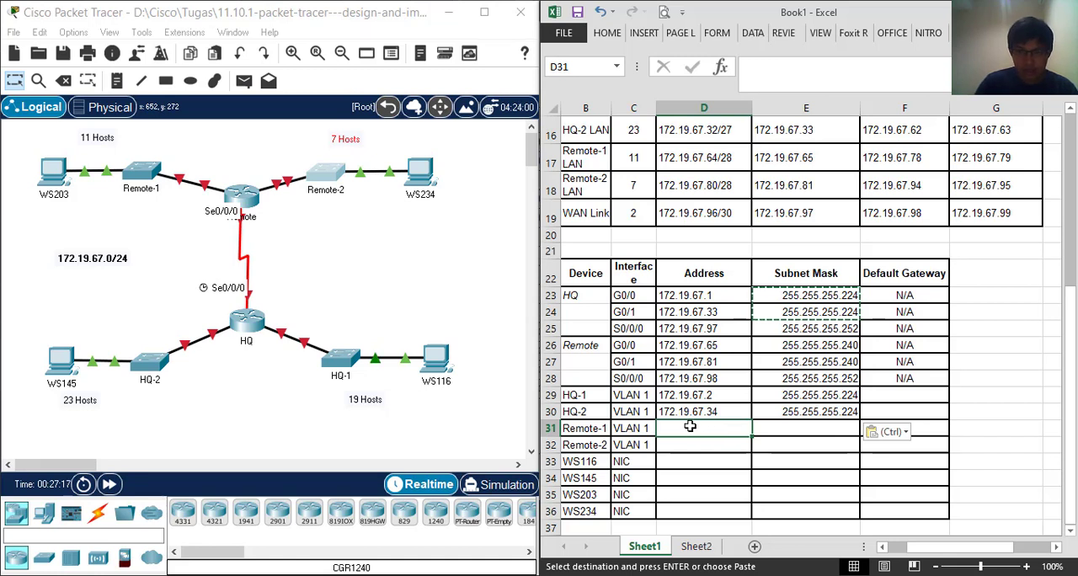
pyautogui.write('172.')
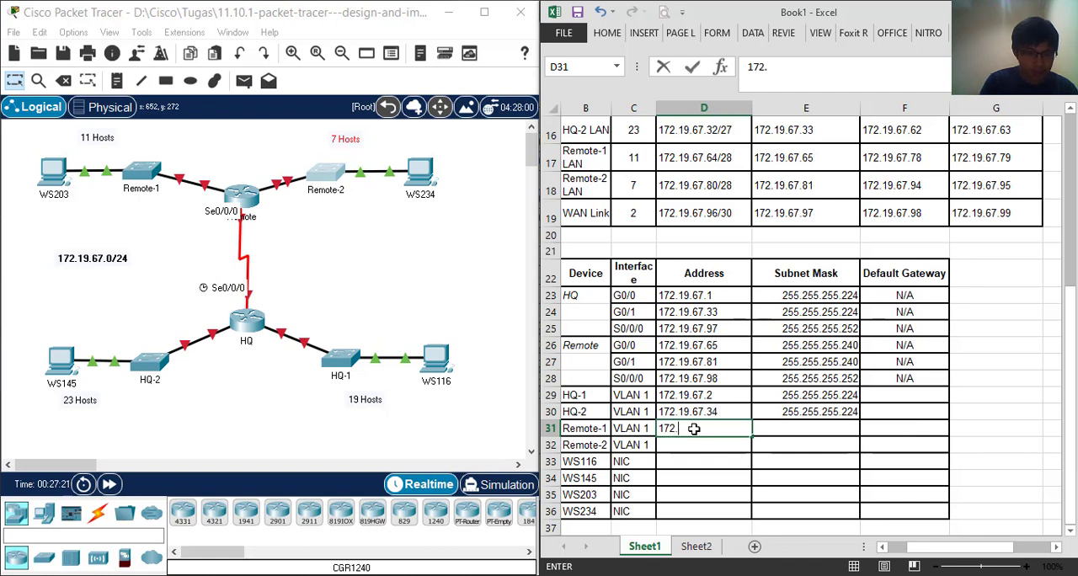
pyautogui.write('19.67.66')
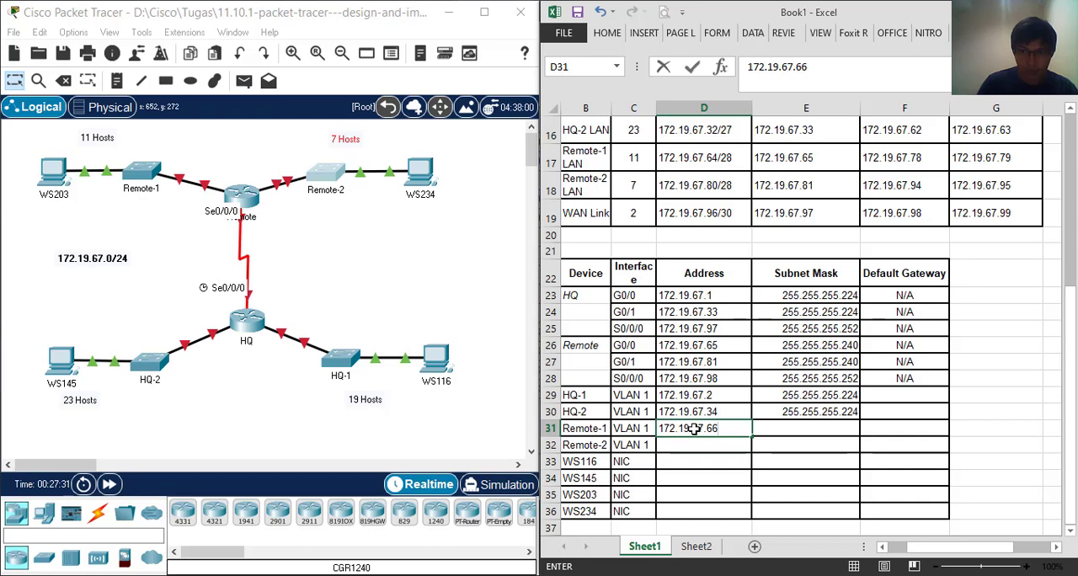
pyautogui.press('Return')
pyautogui.click(818, 159)
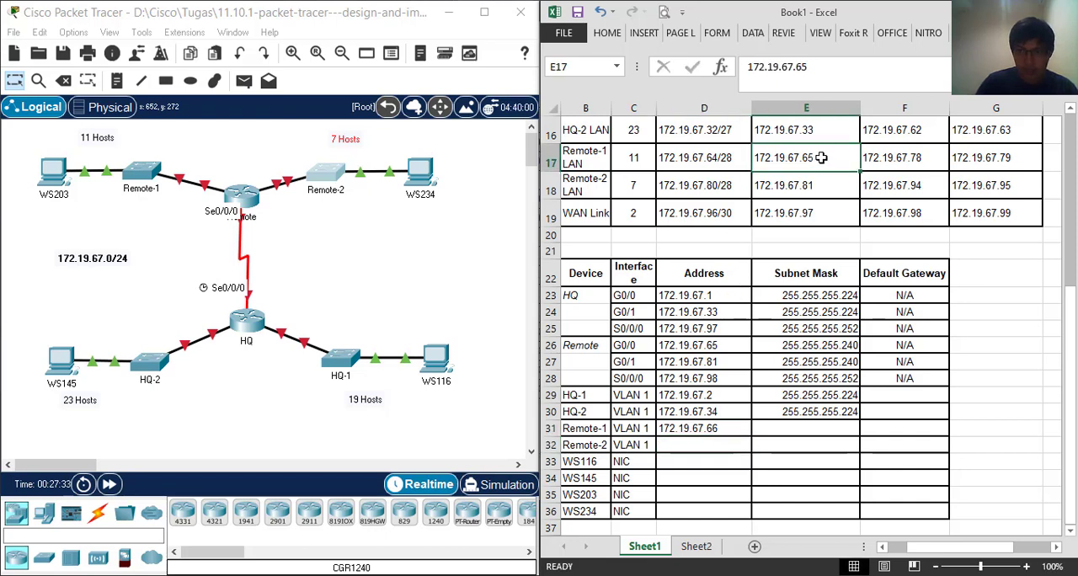
pyautogui.click(724, 428)
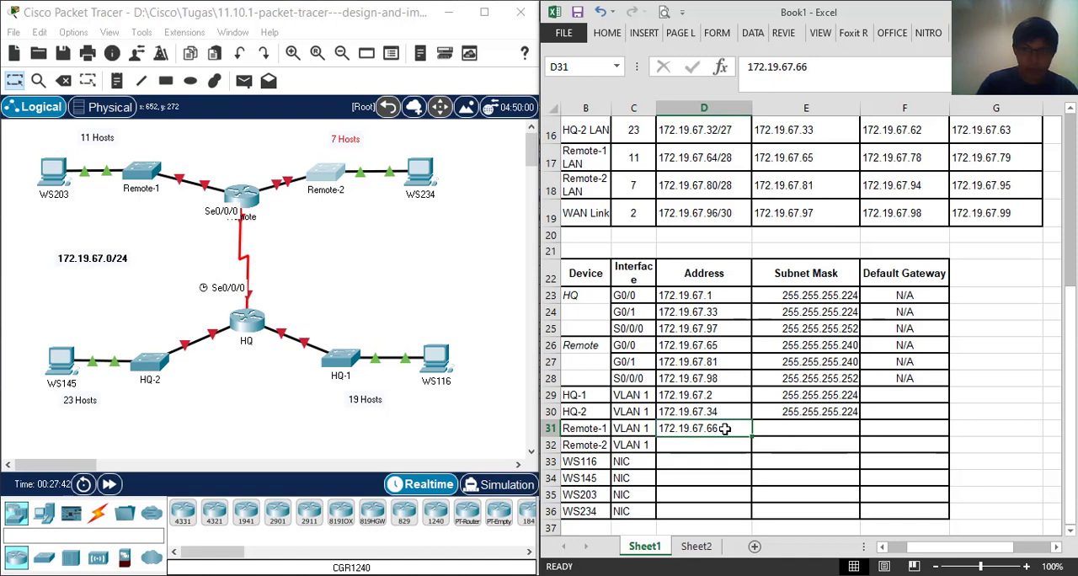
# Copy the Remote-2 LAN's First Usable Host Address, 172.19.67.81, into the Address of Remote-2 VLAN 1
pyautogui.click(815, 186)
pyautogui.rightClick(815, 192)
pyautogui.click(851, 219)
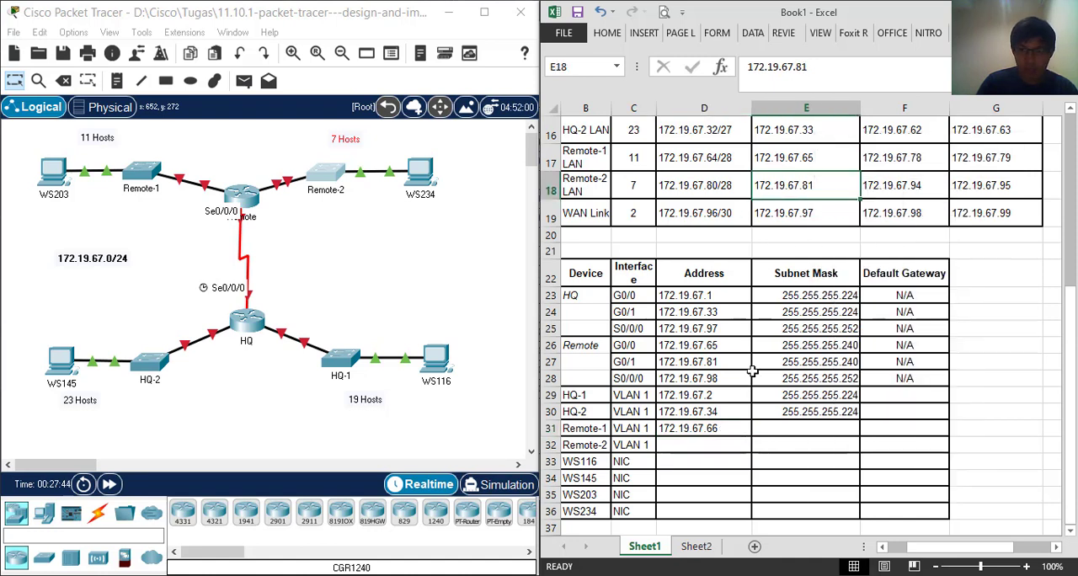
pyautogui.click(722, 444)
pyautogui.rightClick(724, 446)
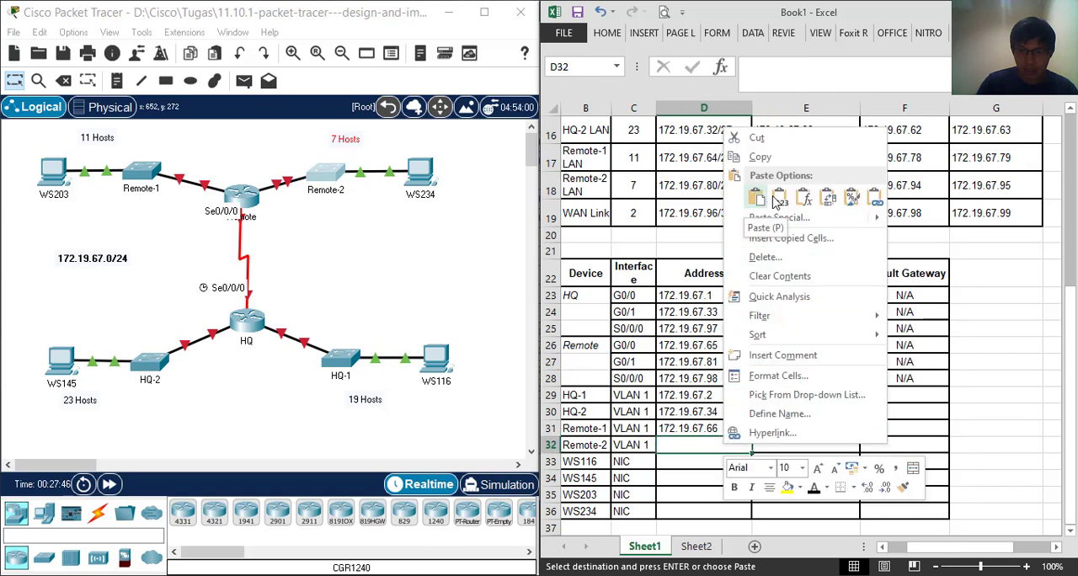
pyautogui.click(756, 197)
# Change the Address of Remote-2 VLAN 1 to 172.19.67.82
pyautogui.doubleClick(737, 444)
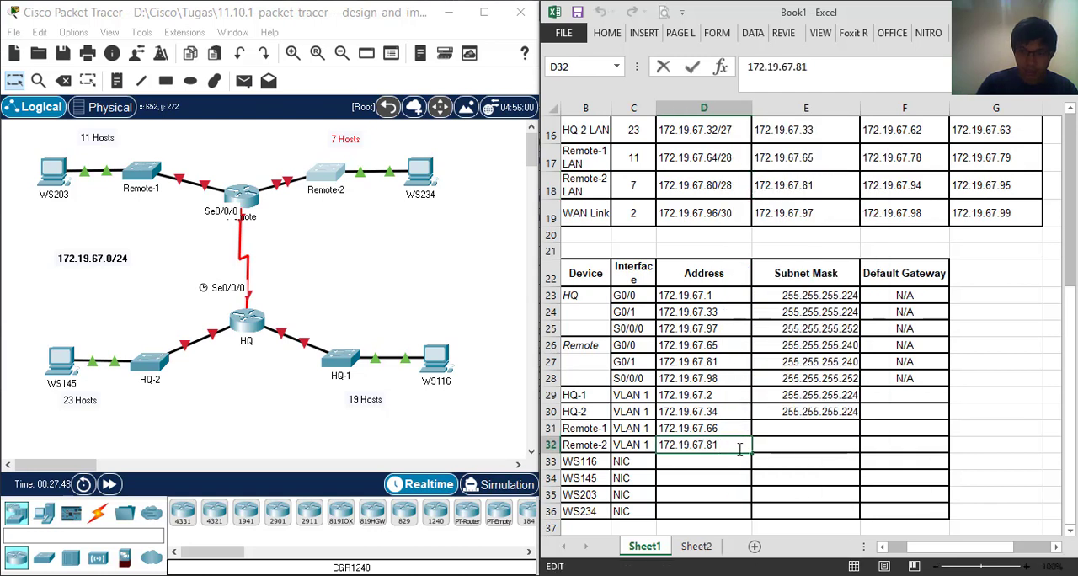
pyautogui.press('BackSpace')
pyautogui.write('2')
pyautogui.press('Return')
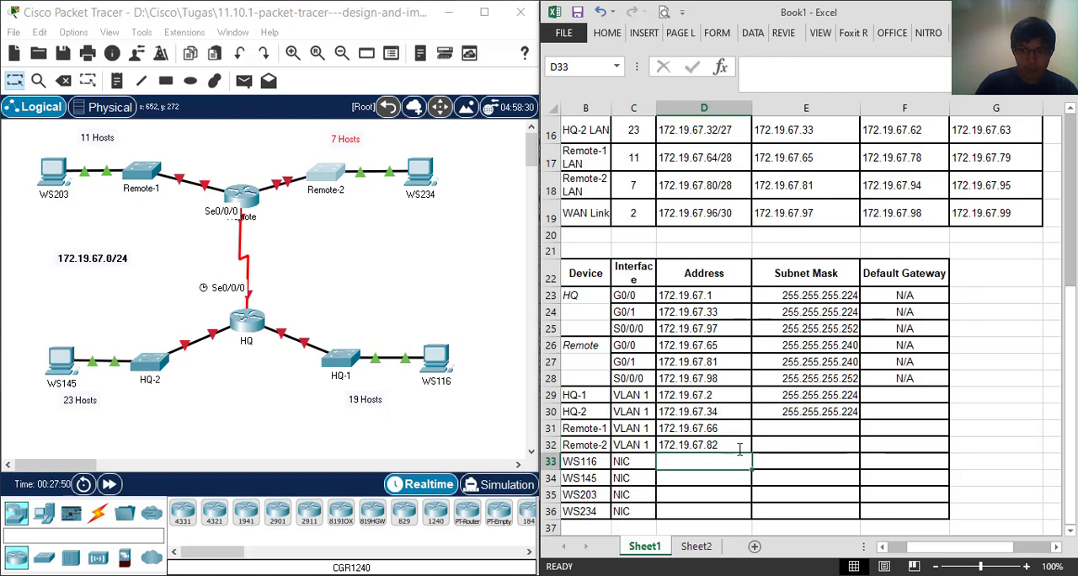
pyautogui.press('Up')
pyautogui.press('Up')
pyautogui.press('Up')
pyautogui.click(729, 393)
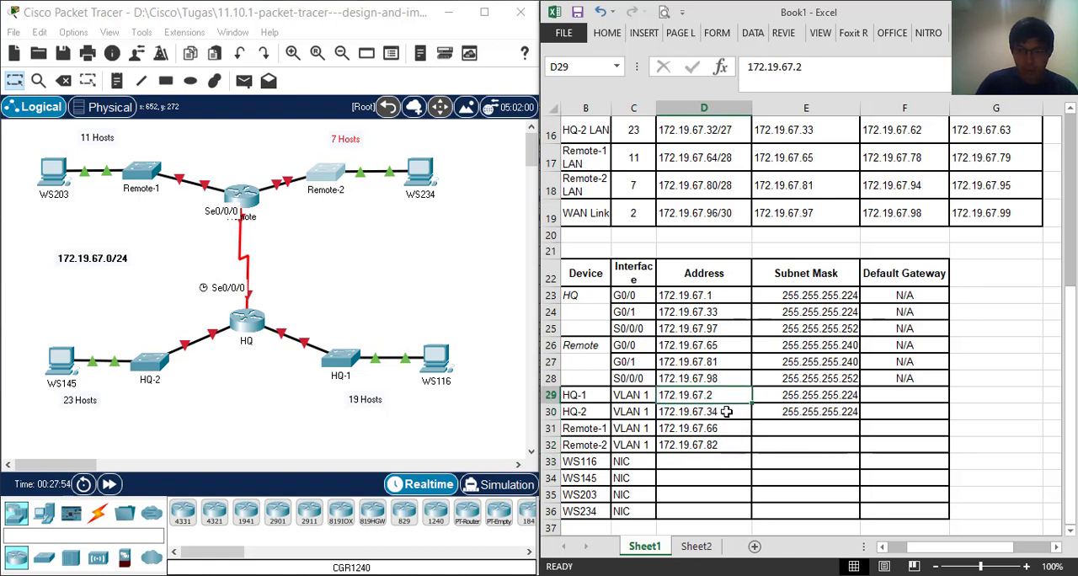
pyautogui.click(725, 411)
# Copy the Subnet Masks of Remote G0/0 and G0/1 into the Remote-1 and Remote-2 VLAN 1 rows
pyautogui.click(796, 430)
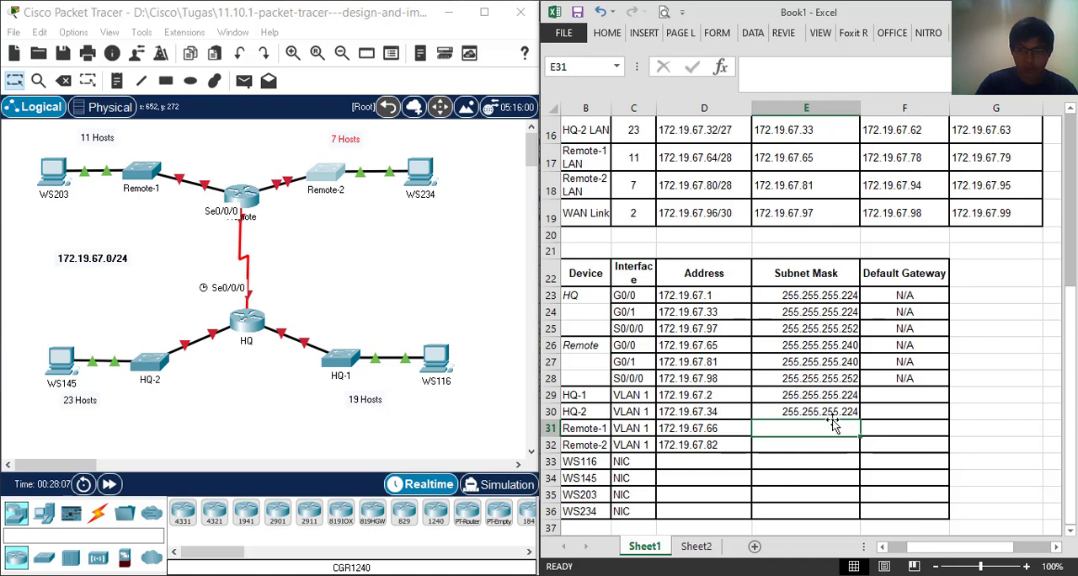
pyautogui.click(824, 363)
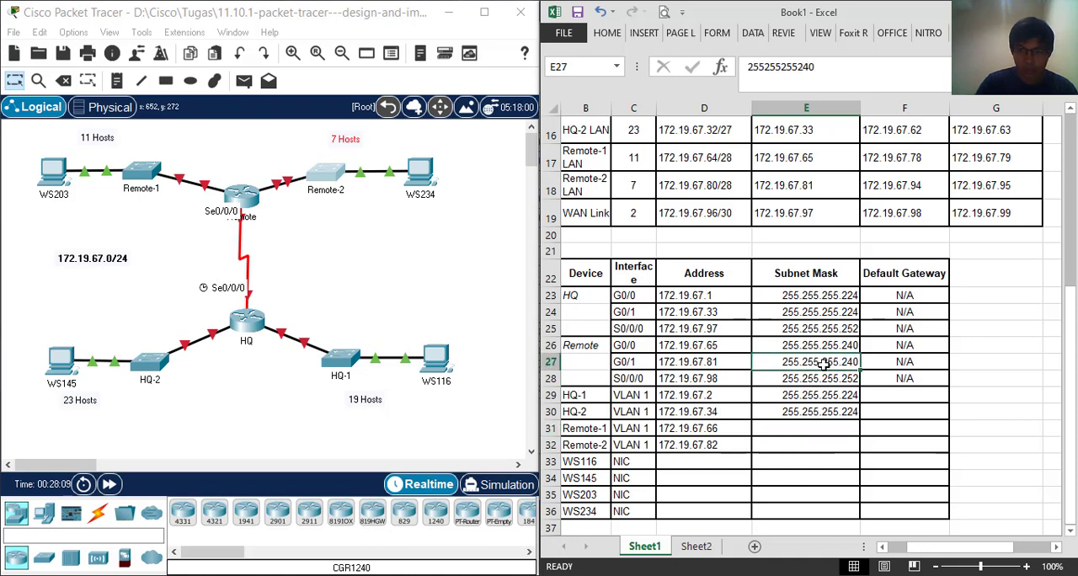
pyautogui.moveTo(824, 364); pyautogui.dragTo(822, 345)
pyautogui.rightClick(823, 347)
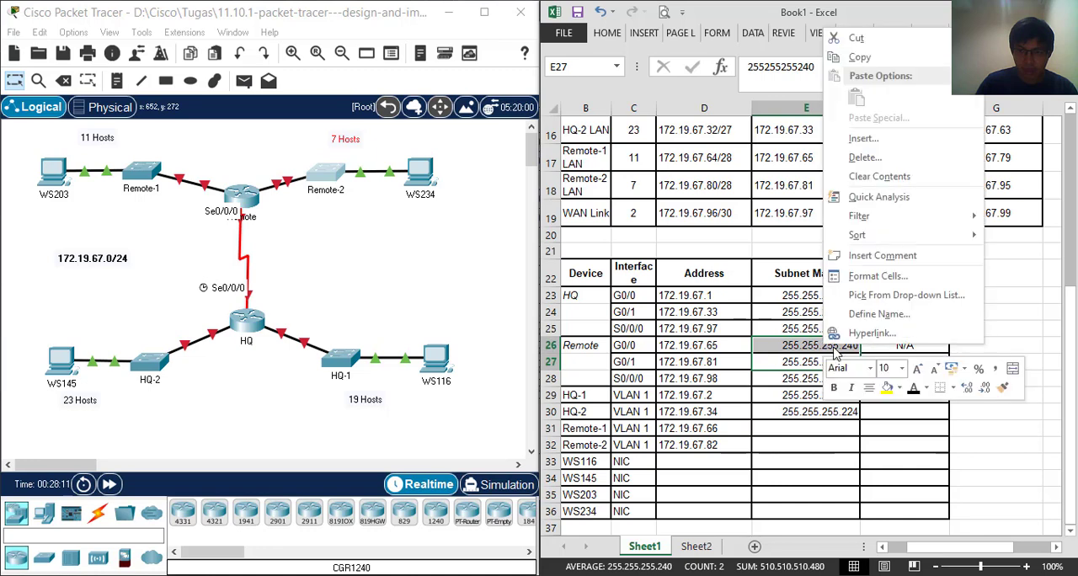
pyautogui.click(981, 59)
pyautogui.hotkey('ctrl', 'c')
pyautogui.click(800, 428)
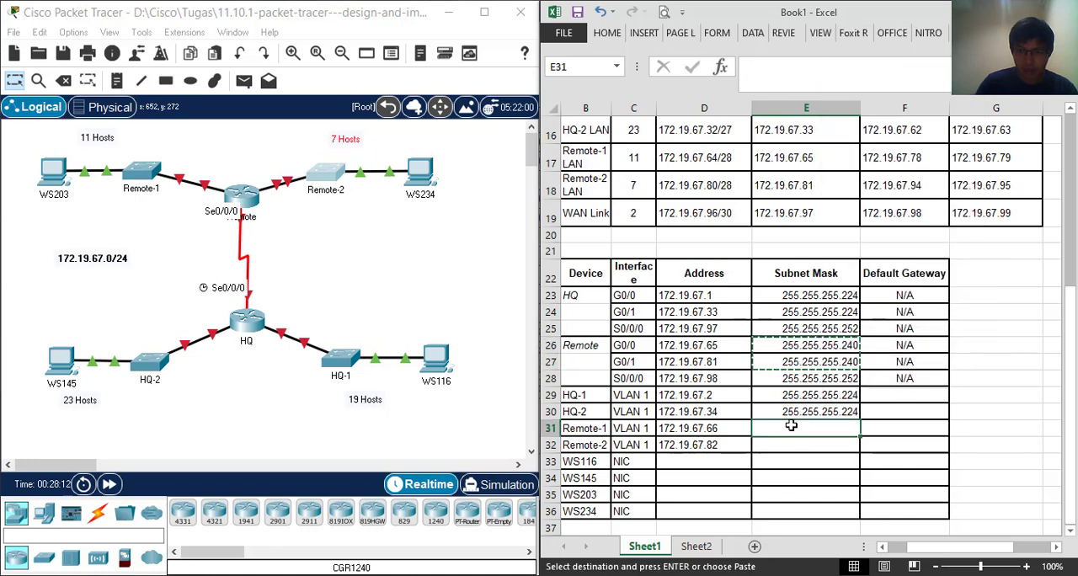
pyautogui.rightClick(800, 430)
pyautogui.click(825, 180)
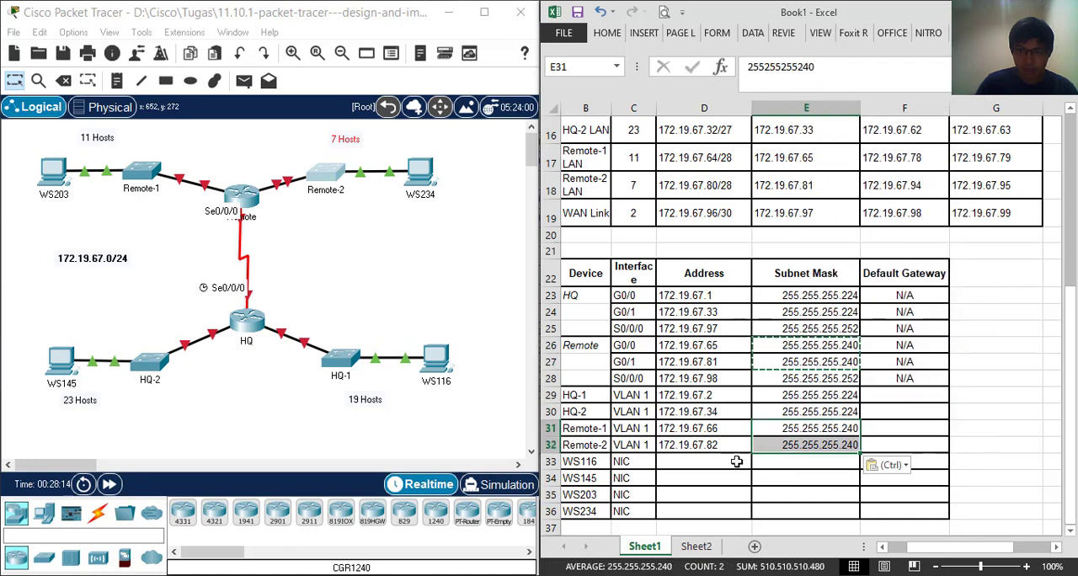
# Compare the subnetting table with the device addressing table to determine the Default Gateway for HQ-1 VLAN 1
pyautogui.click(687, 464)
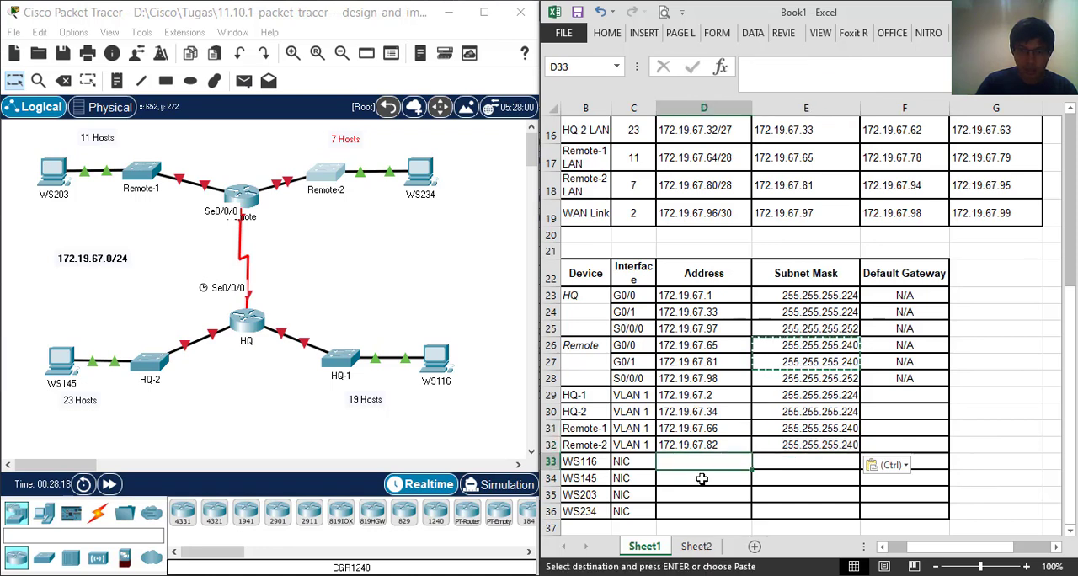
pyautogui.scroll(-2, 698, 482)
pyautogui.scroll(2, 680, 488)
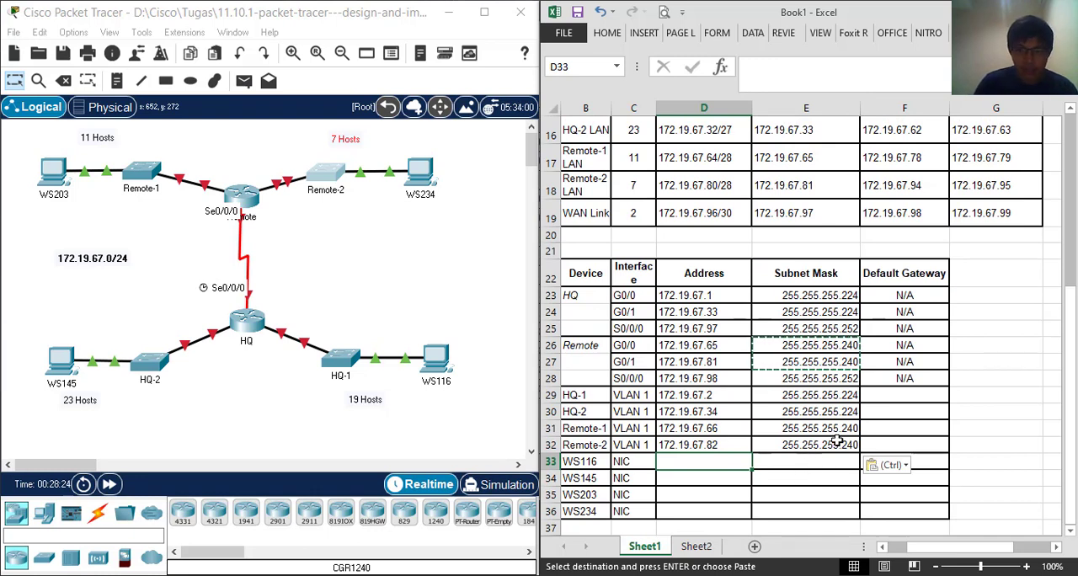
pyautogui.click(884, 395)
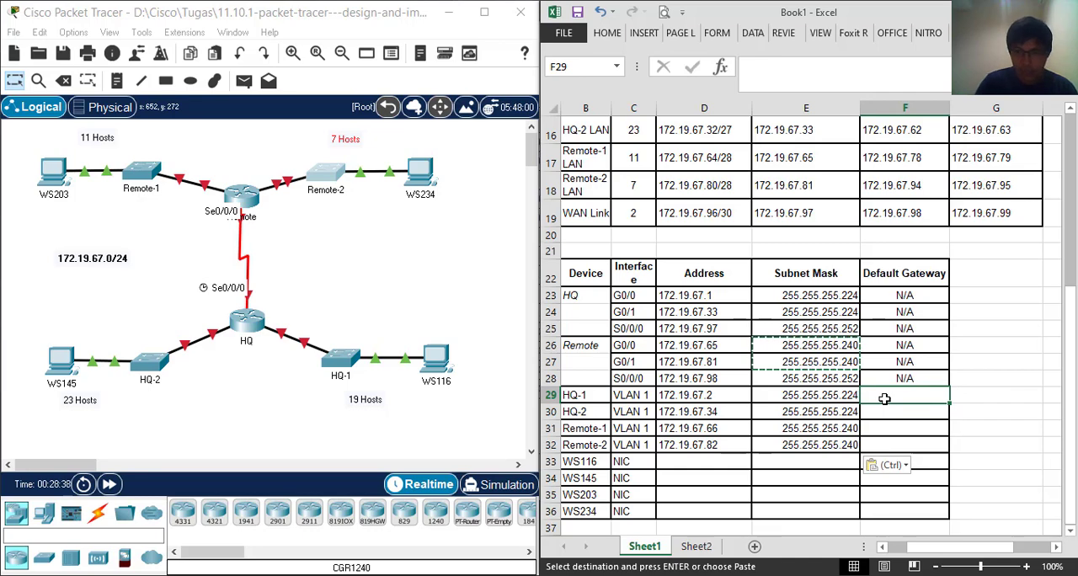
pyautogui.scroll(2, 886, 396)
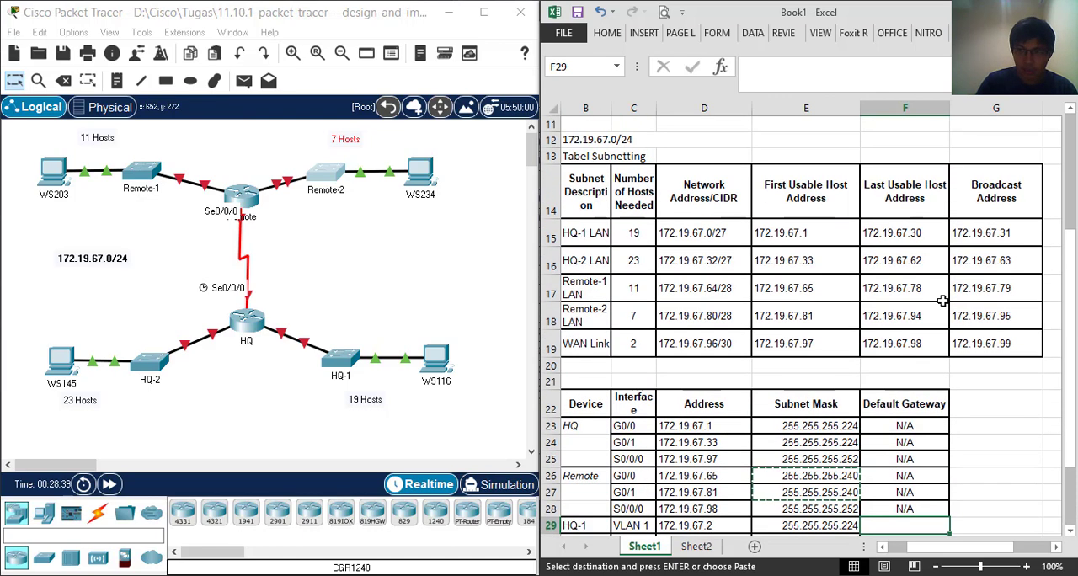
pyautogui.scroll(-2, 884, 404)
pyautogui.scroll(1, 821, 408)
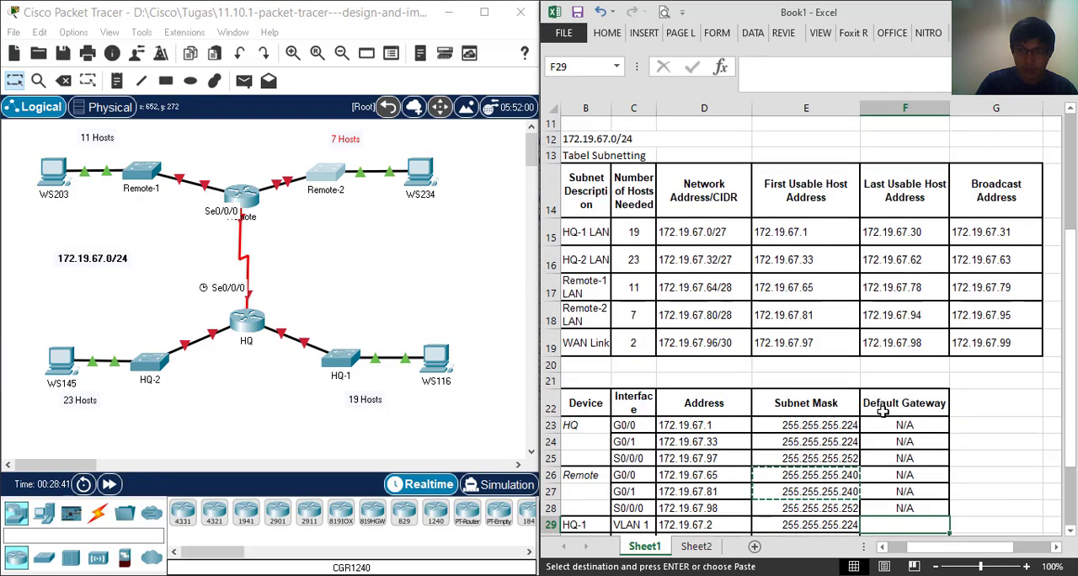
pyautogui.scroll(-1, 883, 410)
pyautogui.scroll(2, 882, 410)
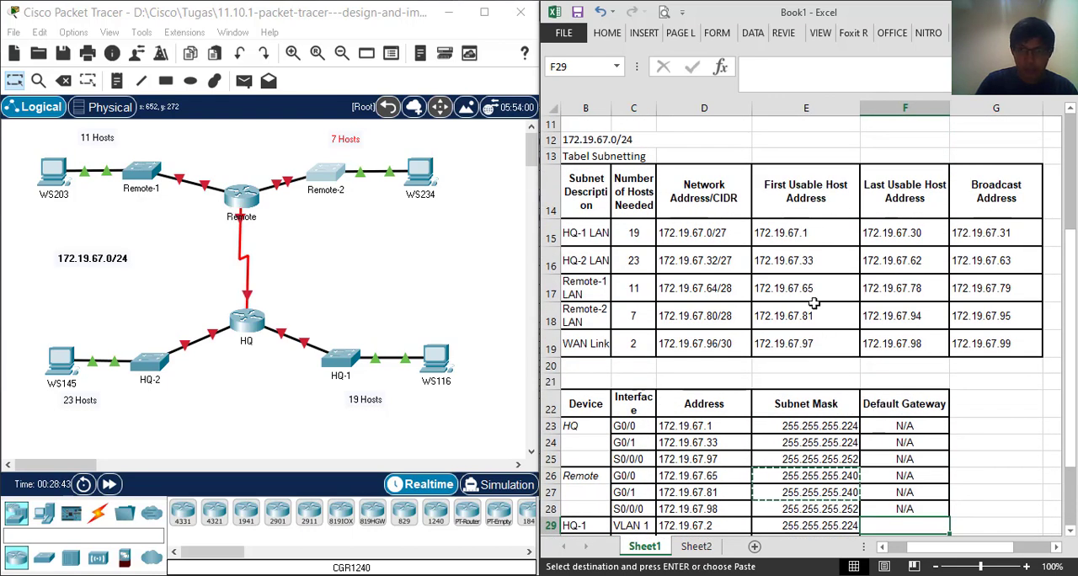
# Copy the HQ-1 LAN's First Usable Host Address, 172.19.67.1, into the Default Gateway of HQ-1 VLAN 1
pyautogui.click(789, 236)
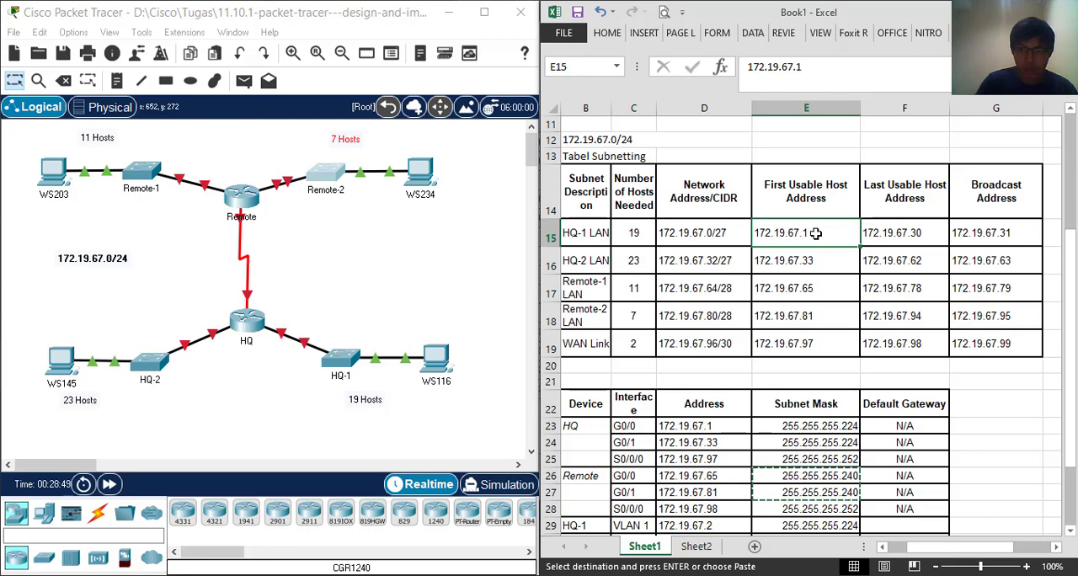
pyautogui.rightClick(815, 234)
pyautogui.click(842, 268)
pyautogui.scroll(-3, 816, 350)
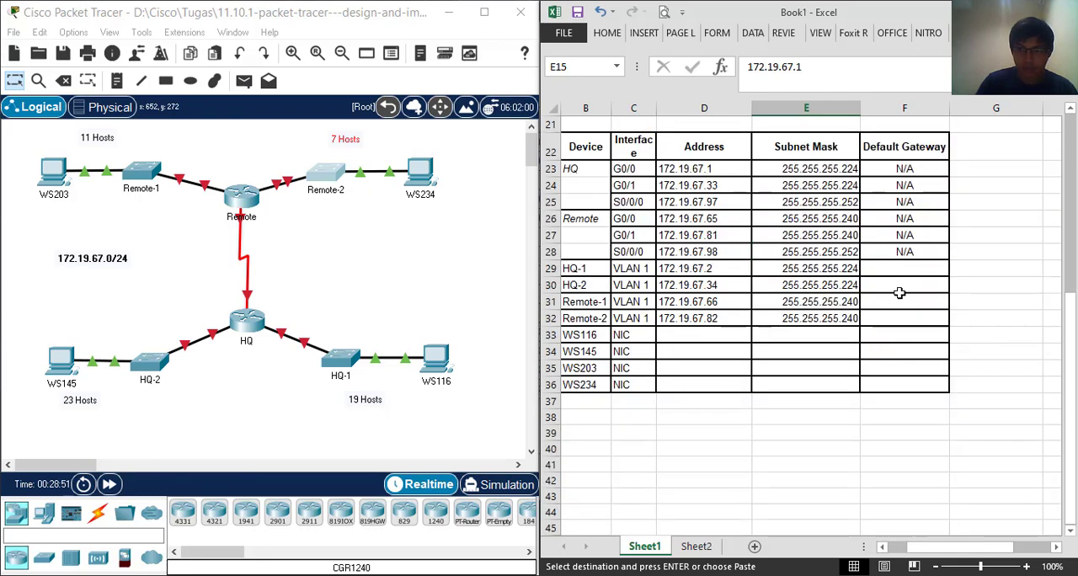
pyautogui.click(894, 268)
pyautogui.rightClick(894, 268)
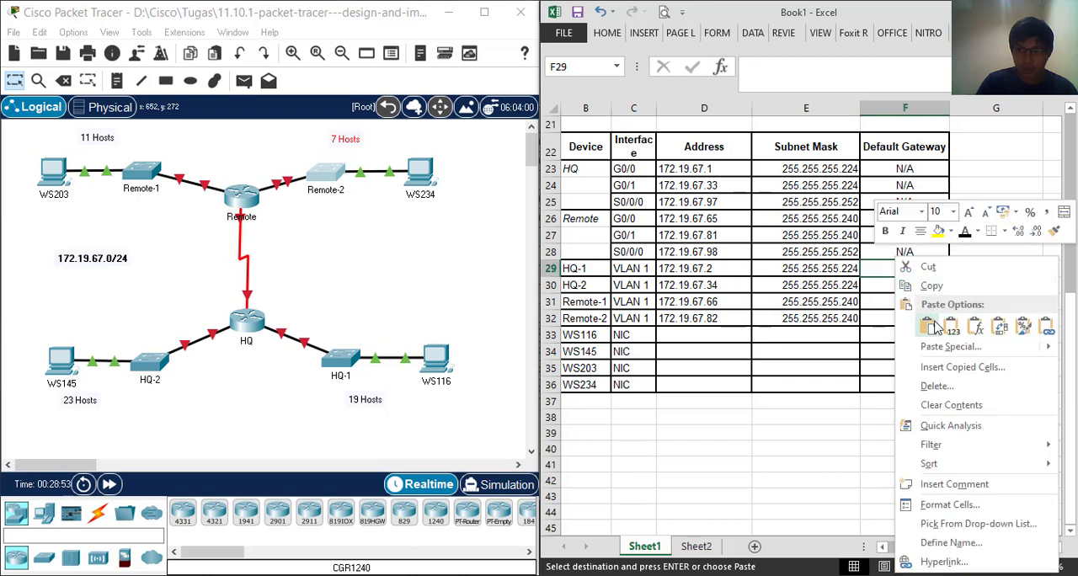
pyautogui.click(899, 325)
# Copy the HQ-2 LAN's First Usable Host Address, 172.19.67.33, into the Default Gateway of HQ-2 VLAN 1
pyautogui.click(880, 285)
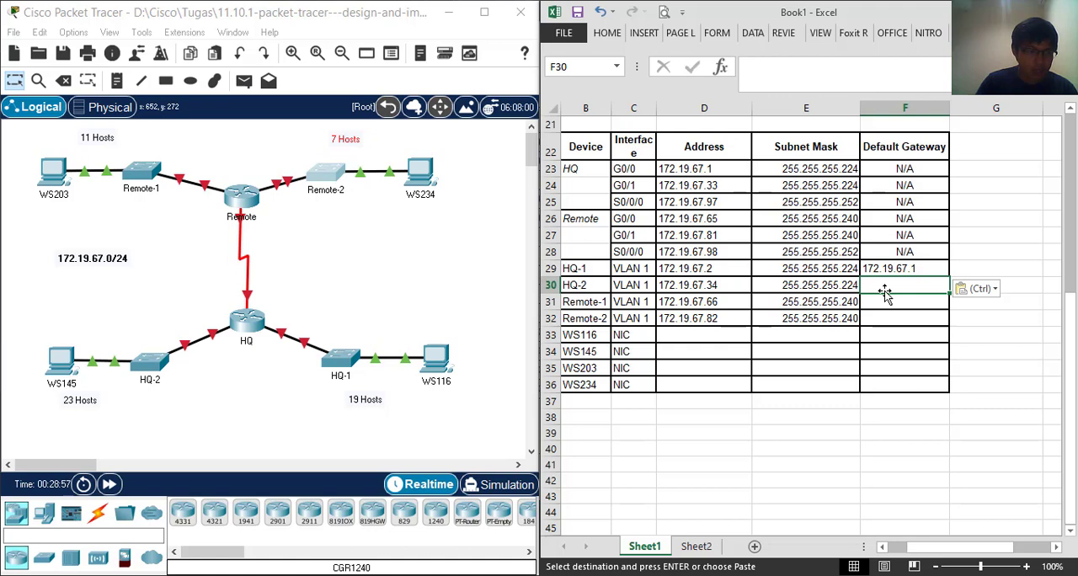
pyautogui.scroll(3, 893, 320)
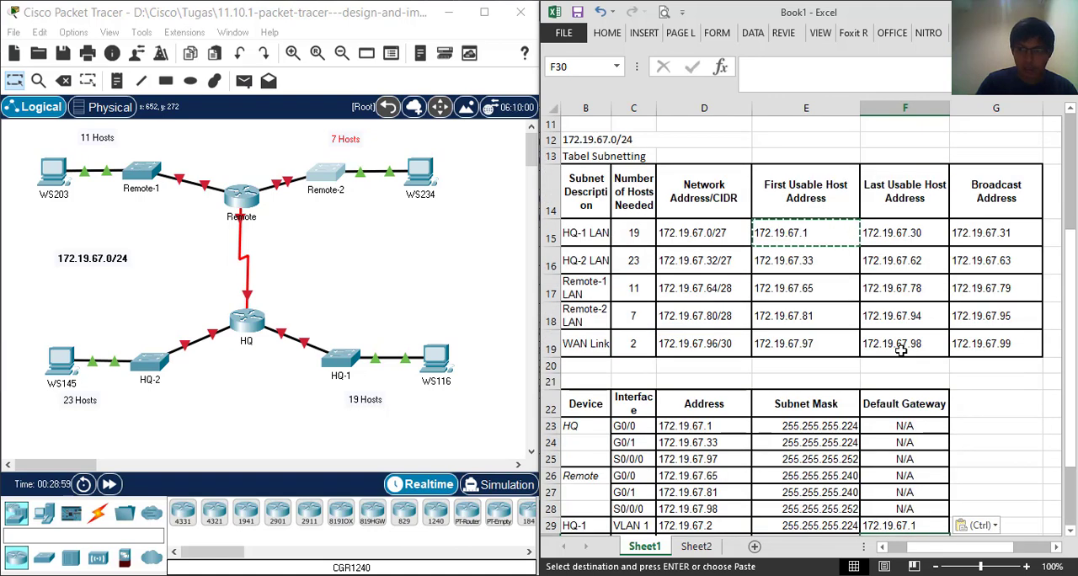
pyautogui.click(825, 266)
pyautogui.rightClick(825, 266)
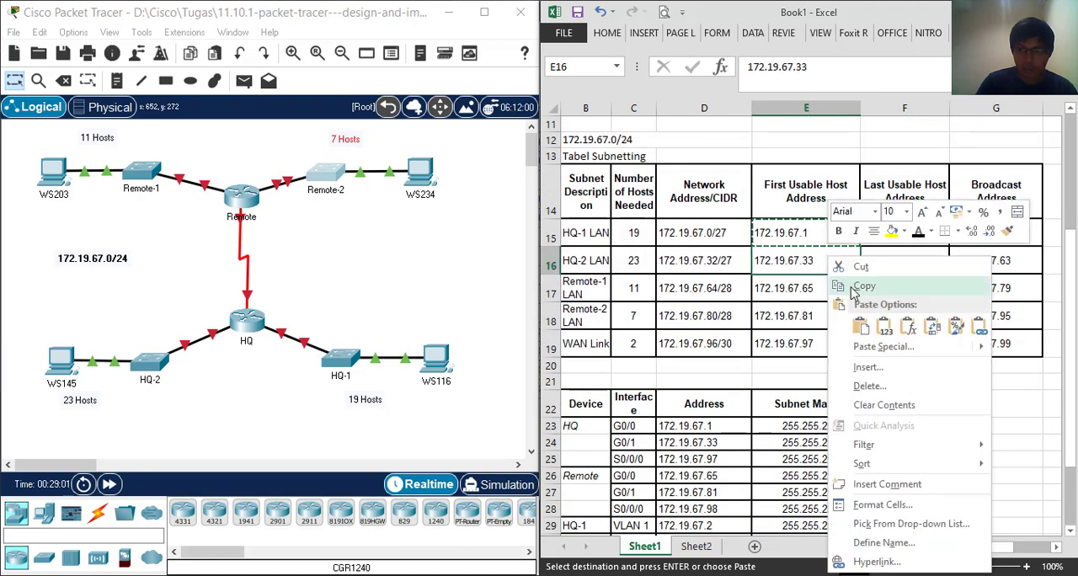
pyautogui.click(852, 282)
pyautogui.scroll(-3, 875, 337)
pyautogui.click(890, 287)
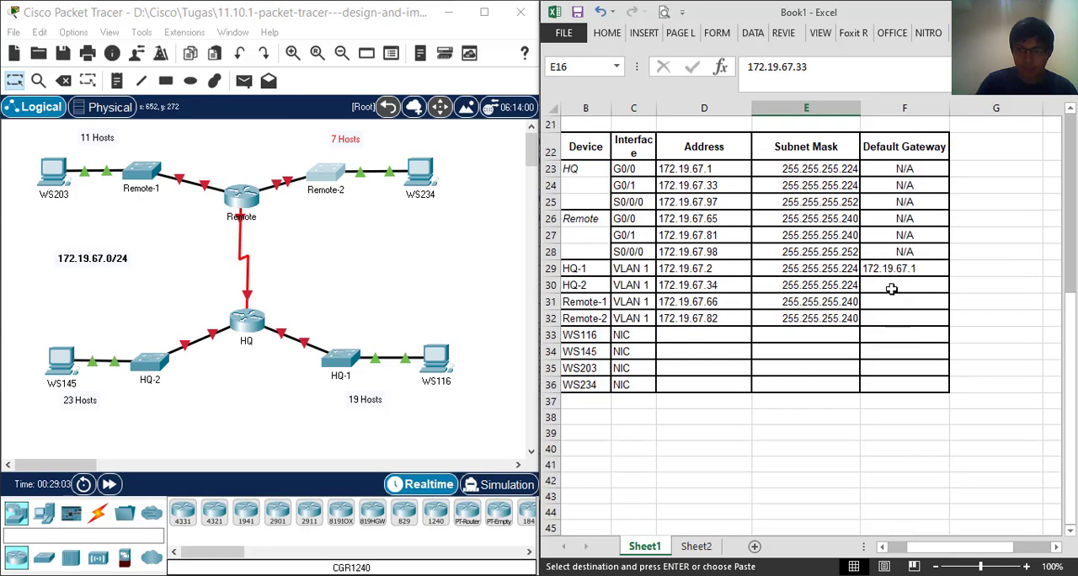
pyautogui.rightClick(889, 287)
pyautogui.click(924, 322)
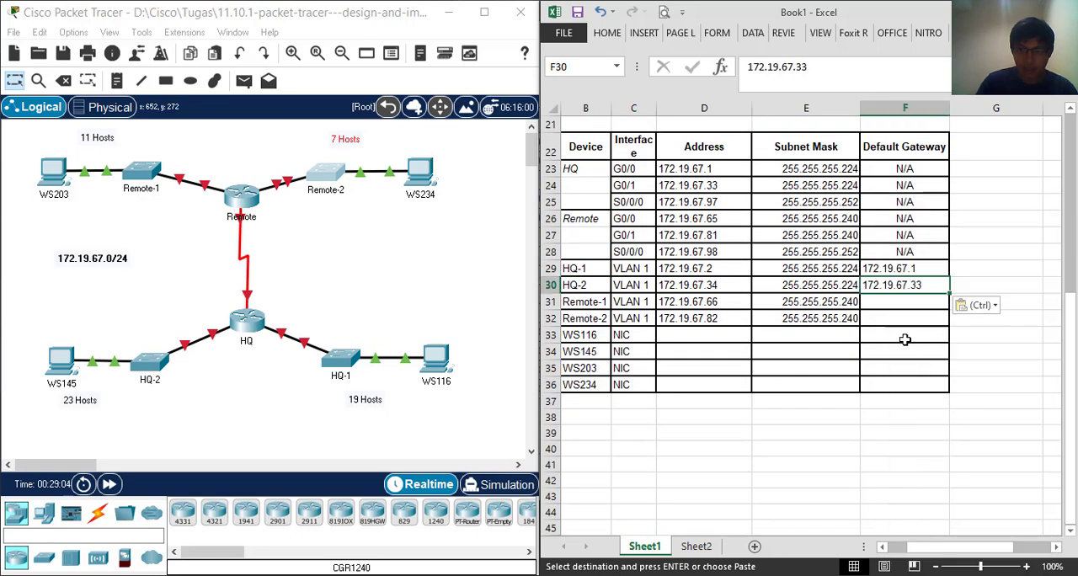
# Copy the First Usable Host Addresses of the Remote-1 and Remote-2 LANs into the Default Gateways of Remote-1 and Remote-2 VLAN 1
pyautogui.scroll(3, 890, 333)
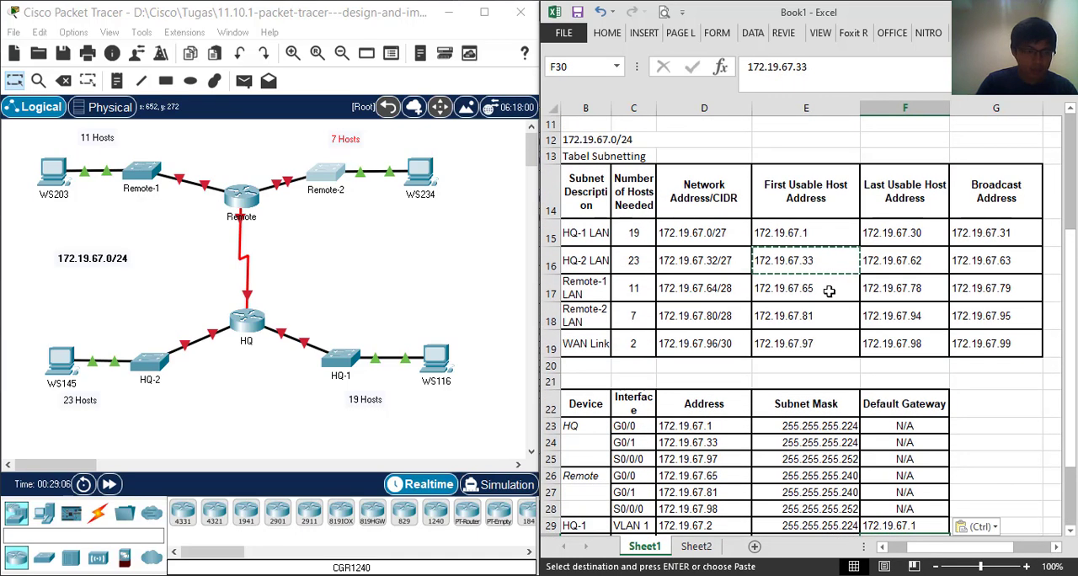
pyautogui.click(829, 291)
pyautogui.rightClick(829, 292)
pyautogui.click(806, 292)
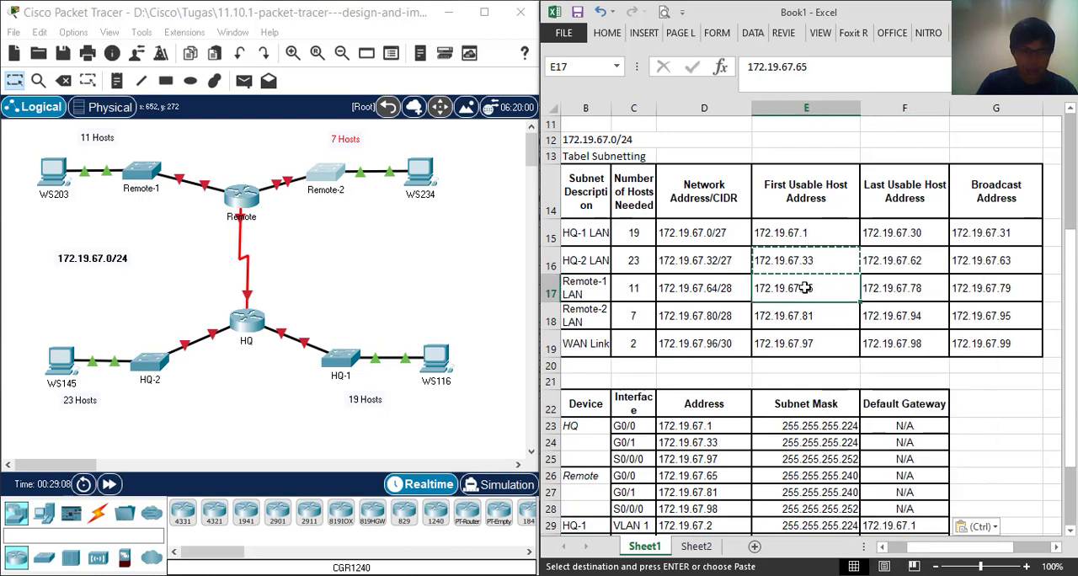
pyautogui.moveTo(814, 292)
pyautogui.mouseDown()
pyautogui.moveTo(822, 314)
pyautogui.moveTo(806, 305)
pyautogui.moveTo(808, 314)
pyautogui.mouseUp()
pyautogui.rightClick(816, 288)
pyautogui.click(801, 291)
pyautogui.rightClick(805, 295)
pyautogui.scroll(-3, 842, 290)
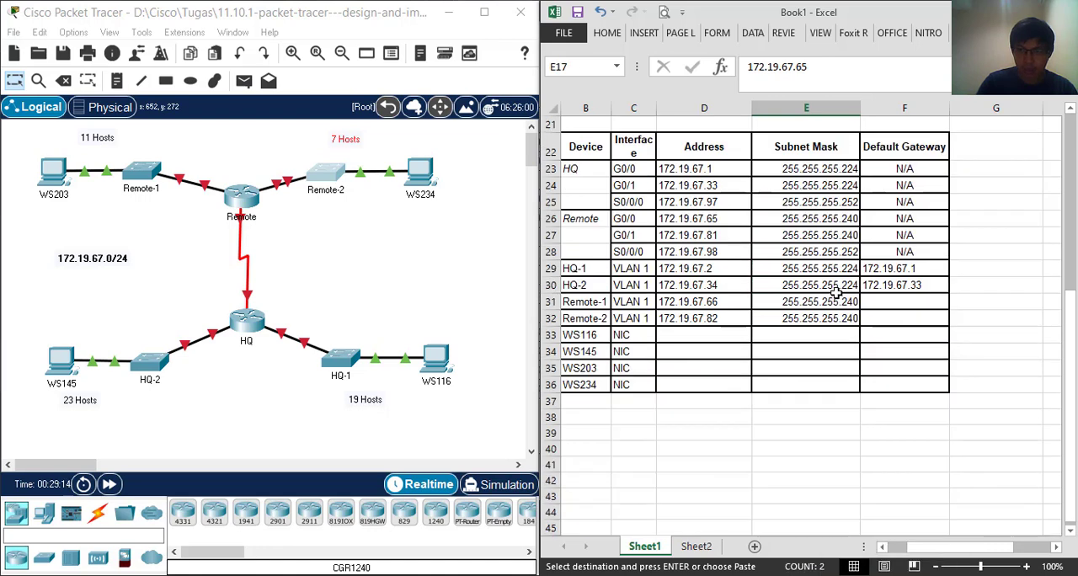
pyautogui.click(884, 299)
pyautogui.rightClick(886, 301)
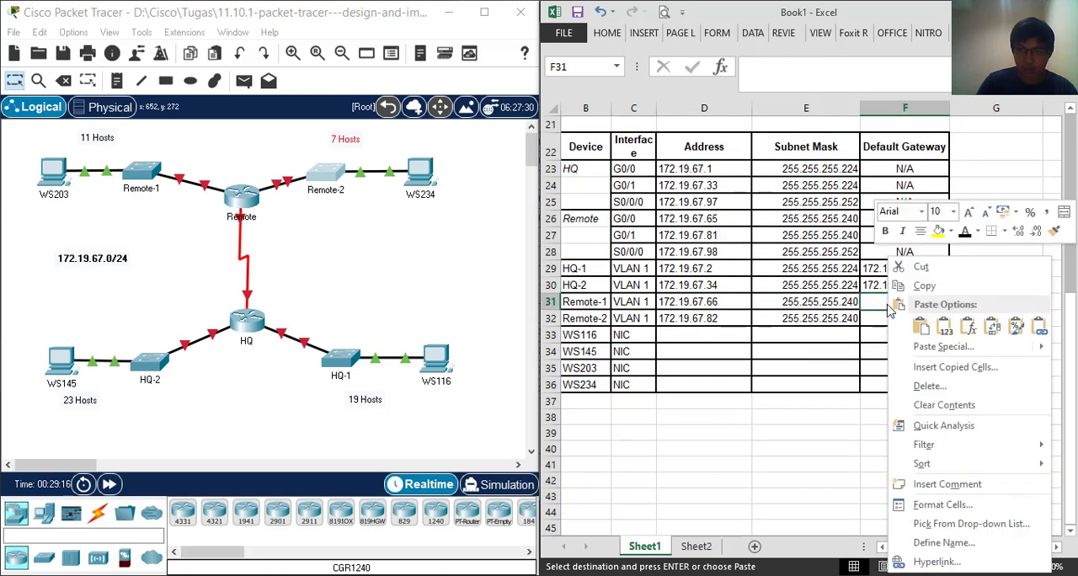
pyautogui.click(918, 334)
pyautogui.click(891, 354)
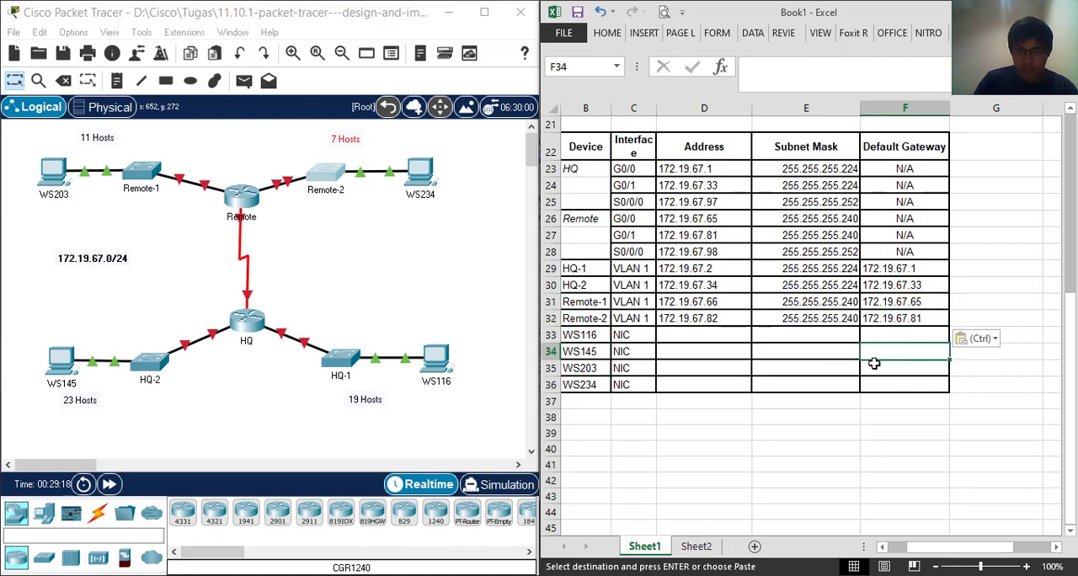
# Locate WS116 in the HQ-1 LAN of the topology and enter 172.19.67.30 as its NIC Address
pyautogui.click(704, 336)
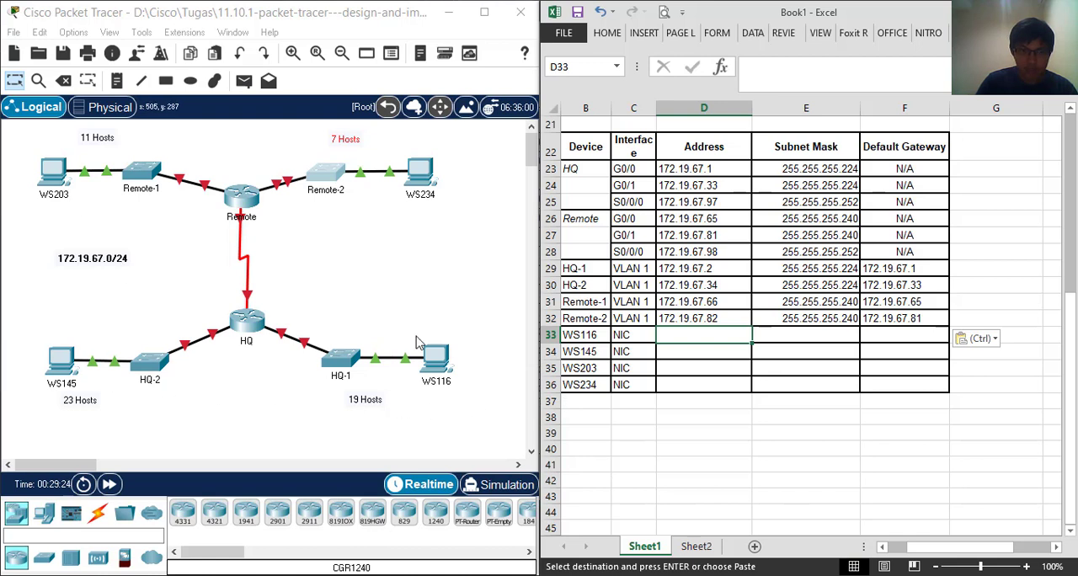
pyautogui.moveTo(417, 320); pyautogui.dragTo(478, 413)
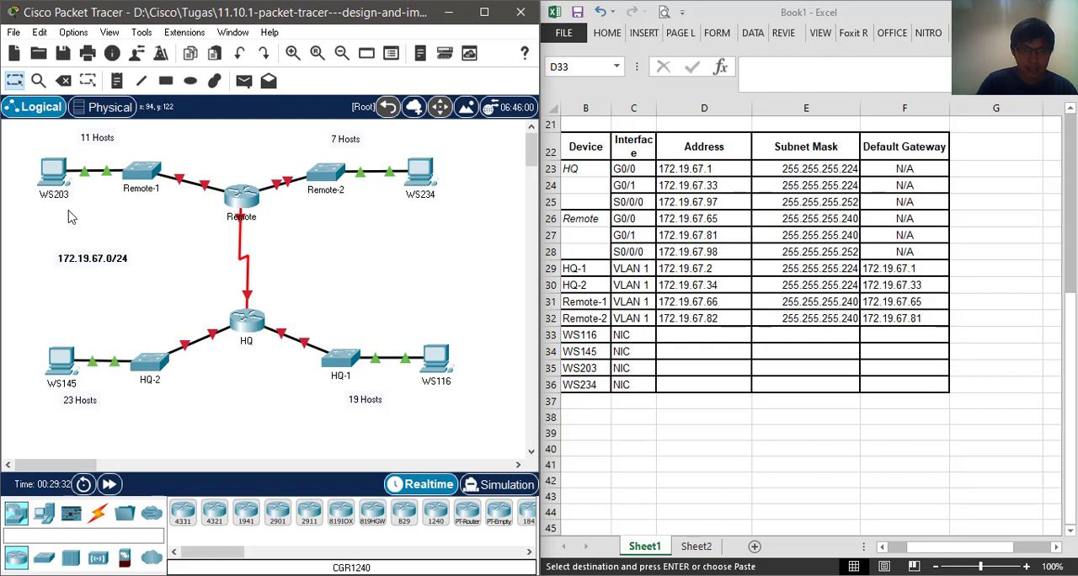
pyautogui.click(706, 335)
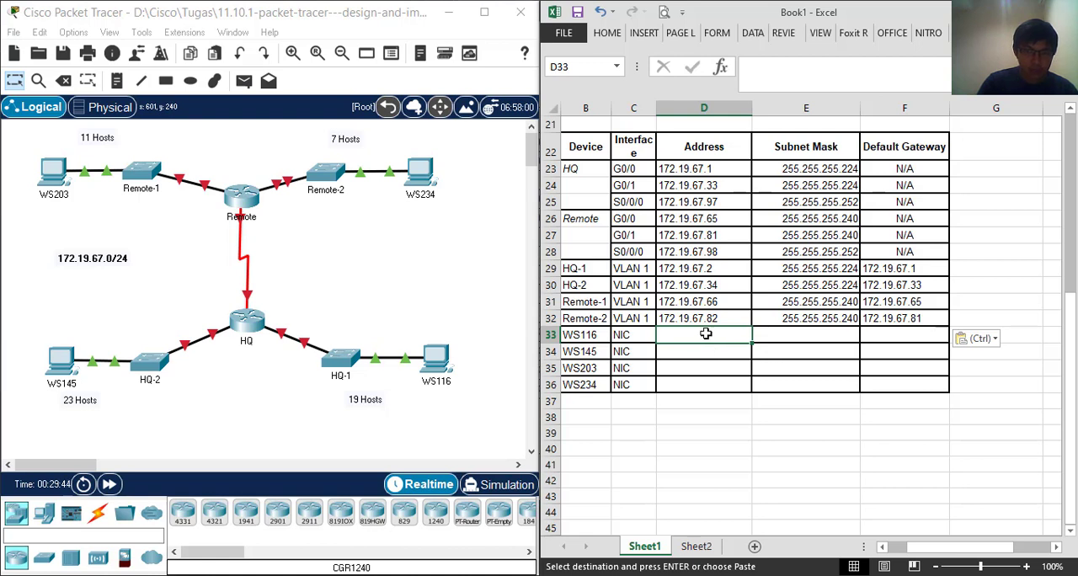
pyautogui.write('172.19.67.30')
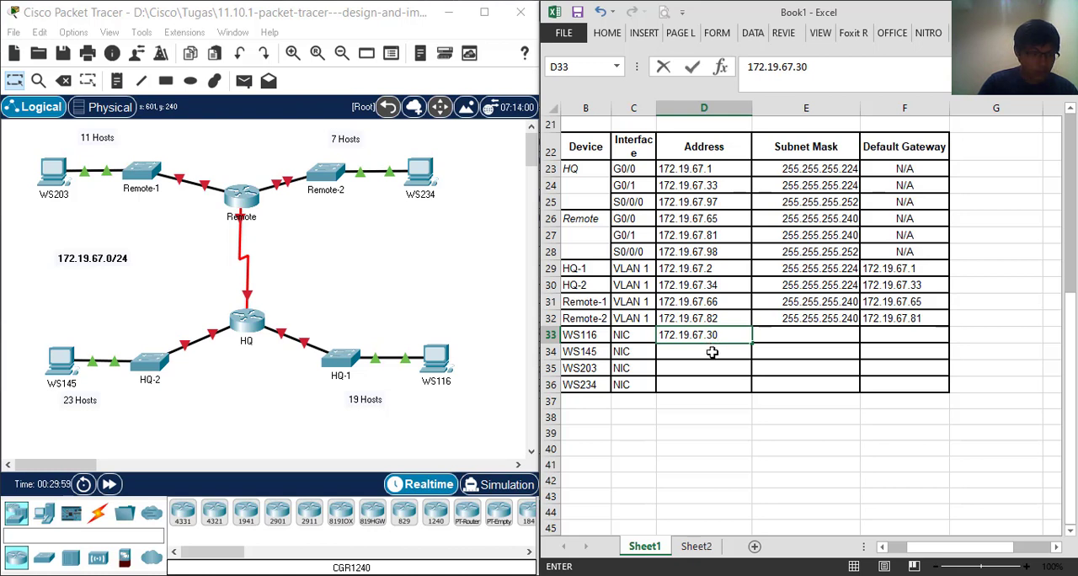
pyautogui.press('Return')
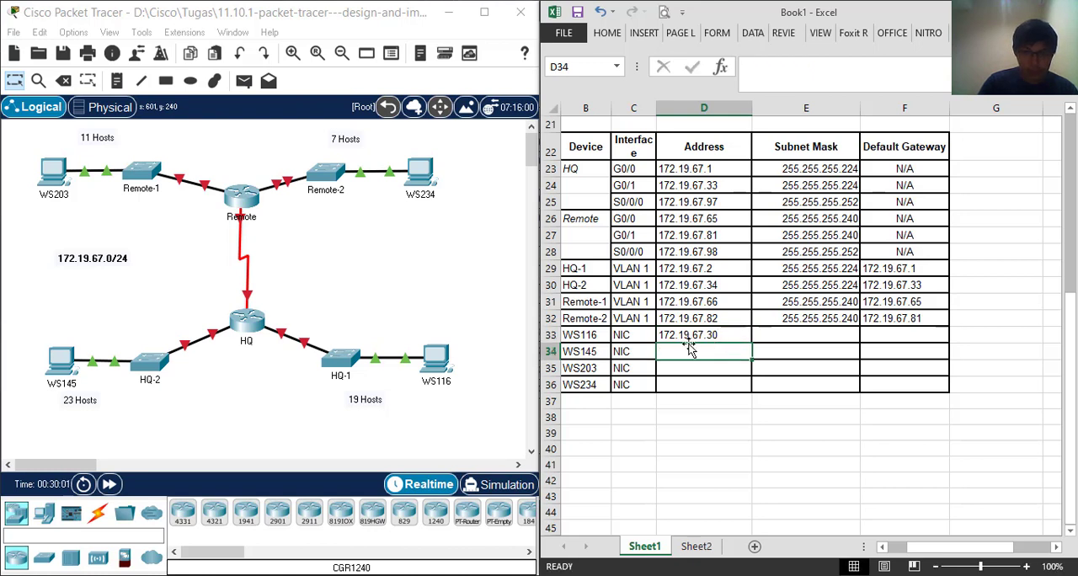
# Enter 172.19.67.62 as the NIC Address of WS145 in the device table
pyautogui.write('172.')
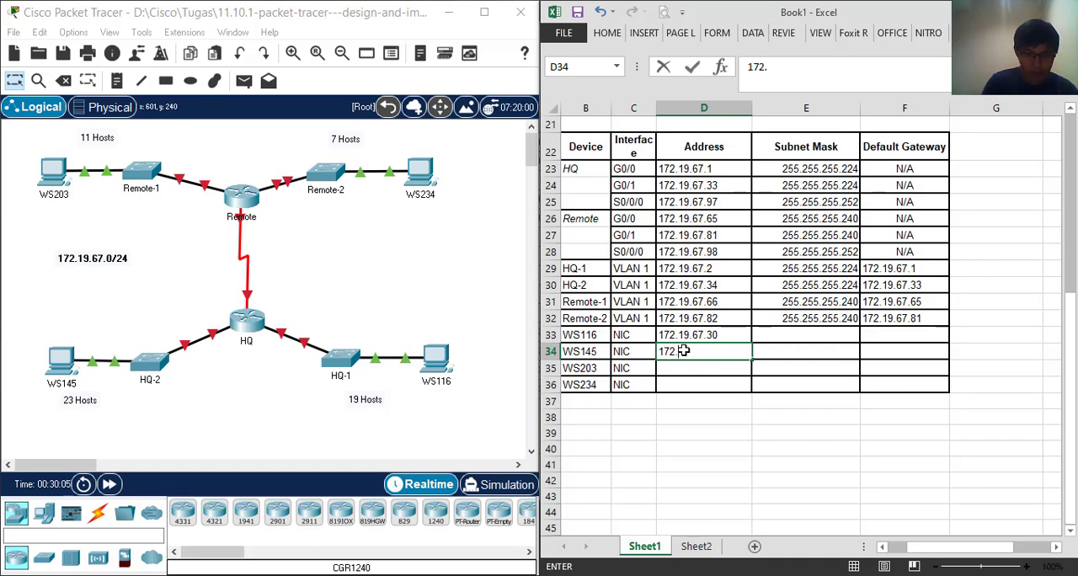
pyautogui.write('19.67.62')
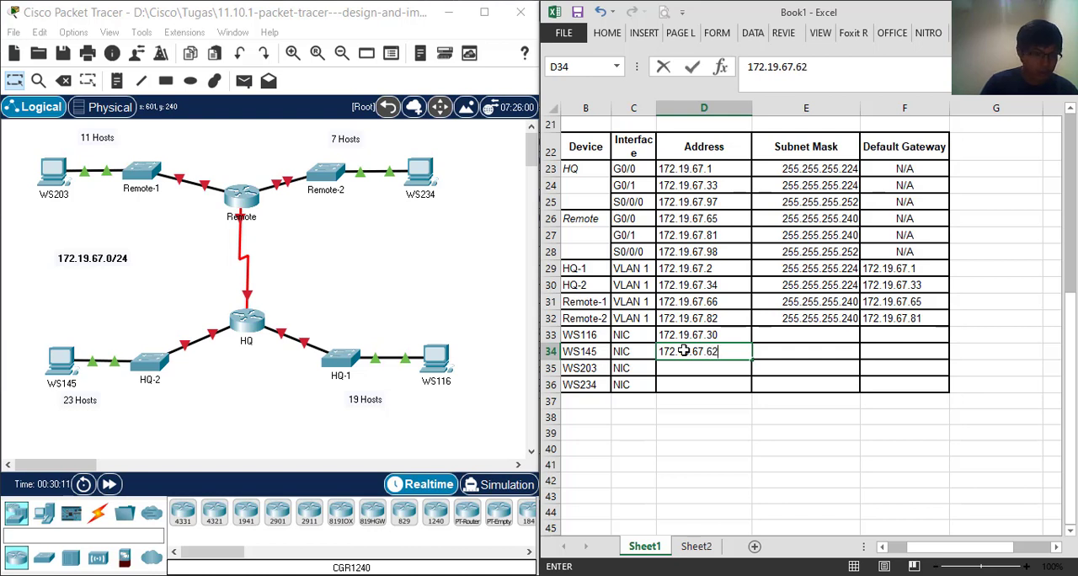
pyautogui.press('Return')
# Enter the NIC Addresses 172.19.67.78 for WS203 and 172.19.67.94 for WS234
pyautogui.write('172.')
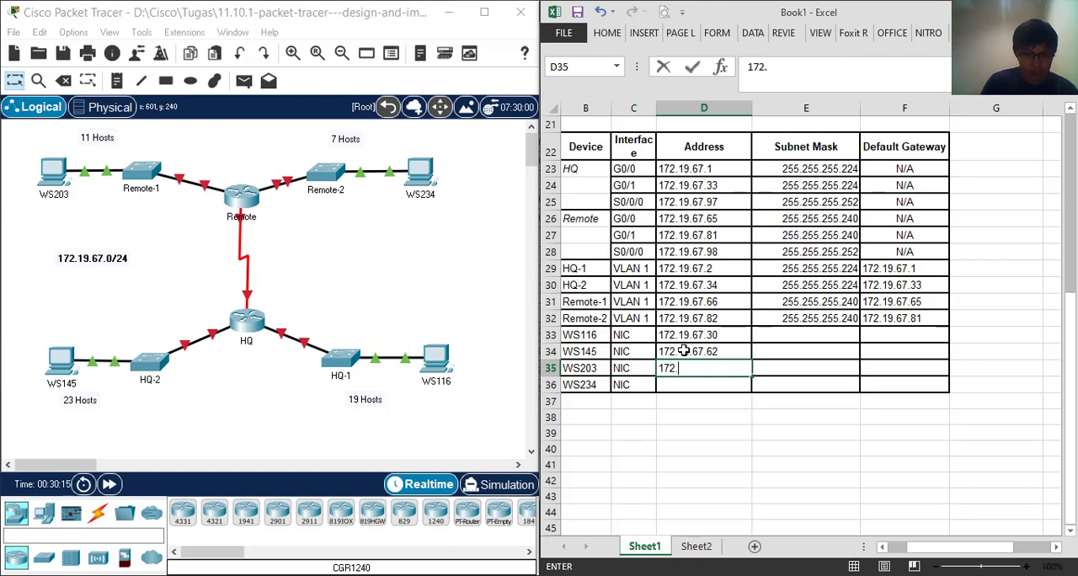
pyautogui.write('19.67.78')
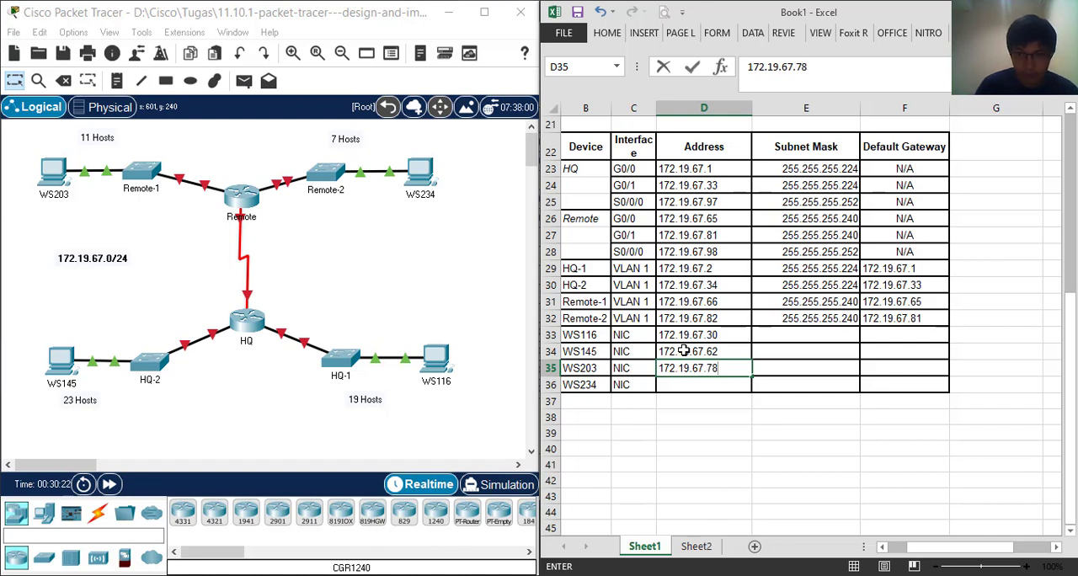
pyautogui.press('Return')
pyautogui.write('172.19.67.94')
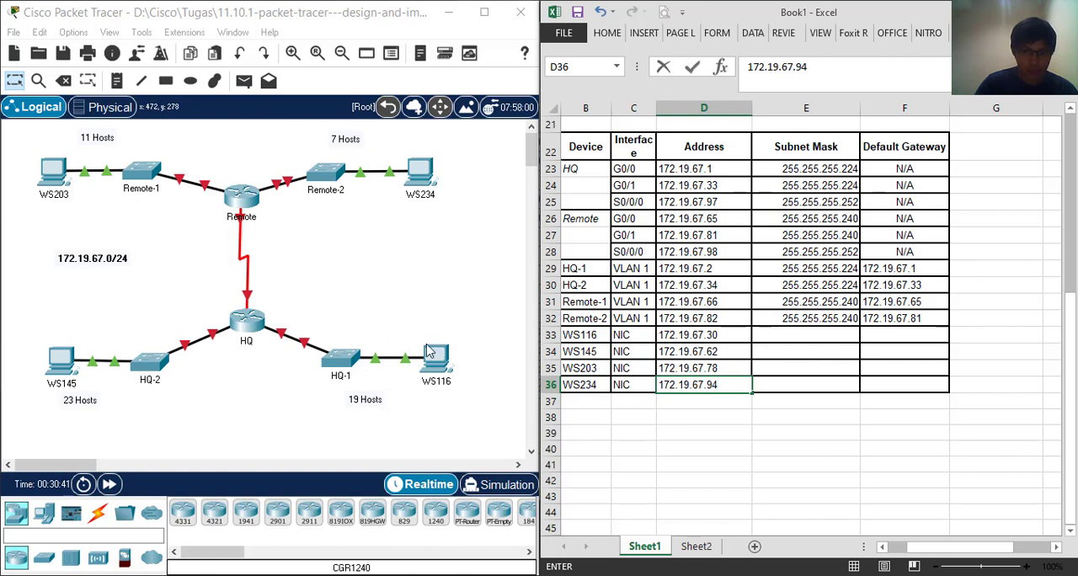
pyautogui.click(598, 334)
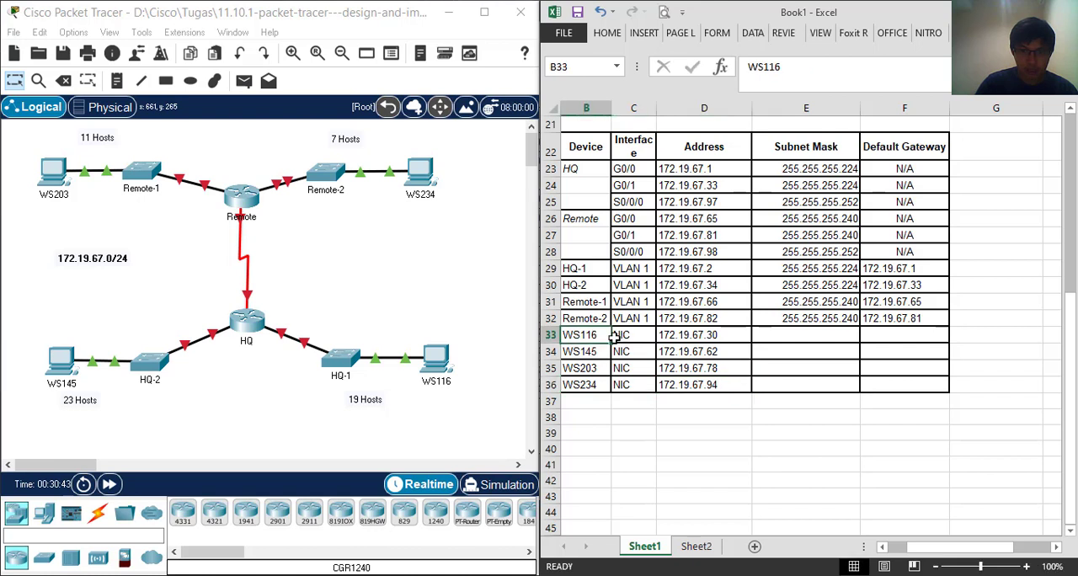
# Copy the Subnet Mask of HQ-1 VLAN 1, 255.255.255.224, into the WS116 row
pyautogui.moveTo(401, 313)
pyautogui.mouseDown()
pyautogui.moveTo(482, 428)
pyautogui.moveTo(407, 359)
pyautogui.moveTo(322, 317)
pyautogui.mouseUp()
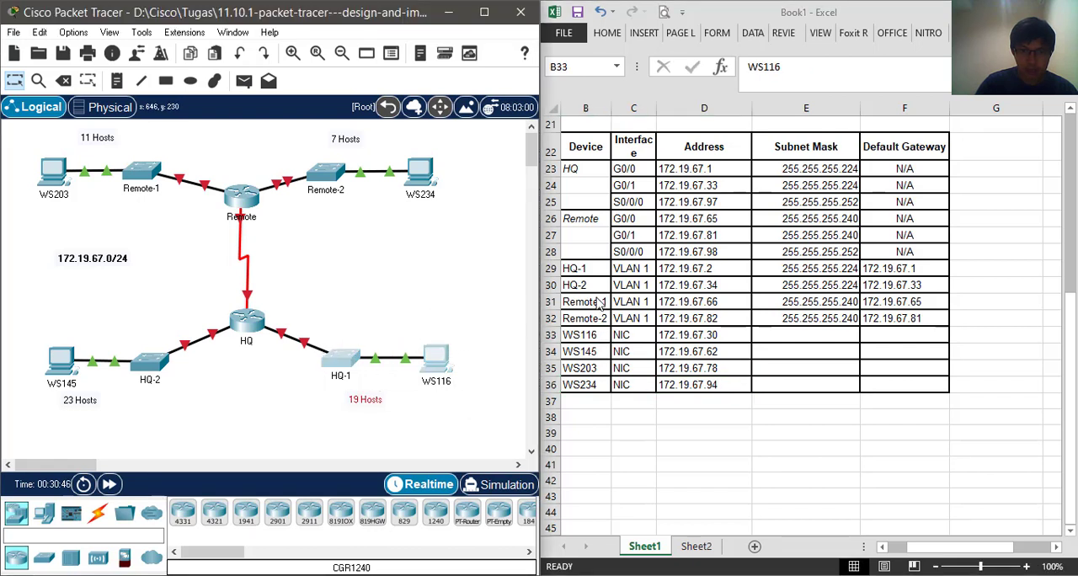
pyautogui.click(838, 270)
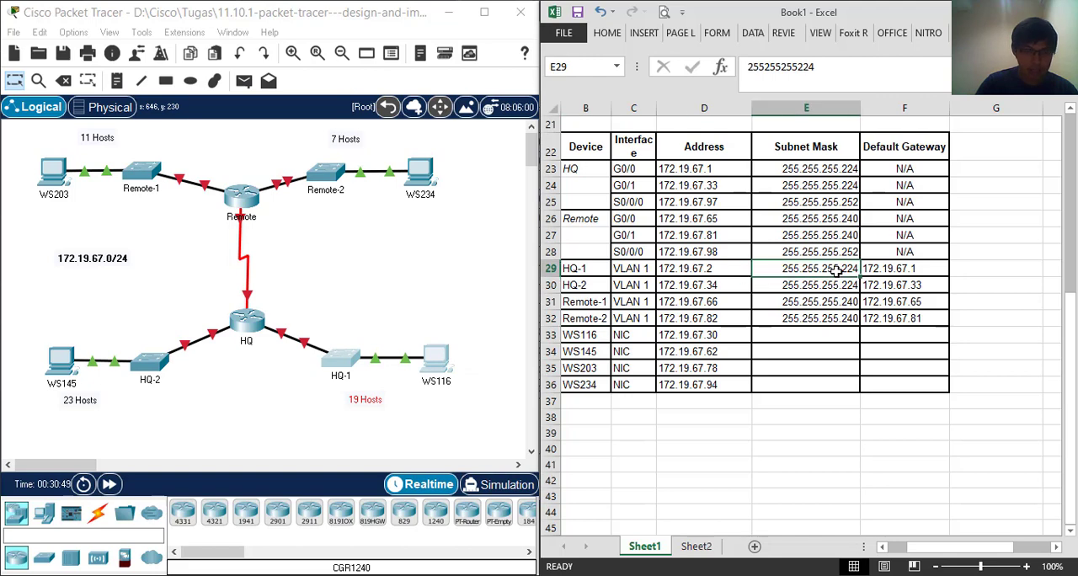
pyautogui.rightClick(848, 277)
pyautogui.hotkey('ctrl', 'c')
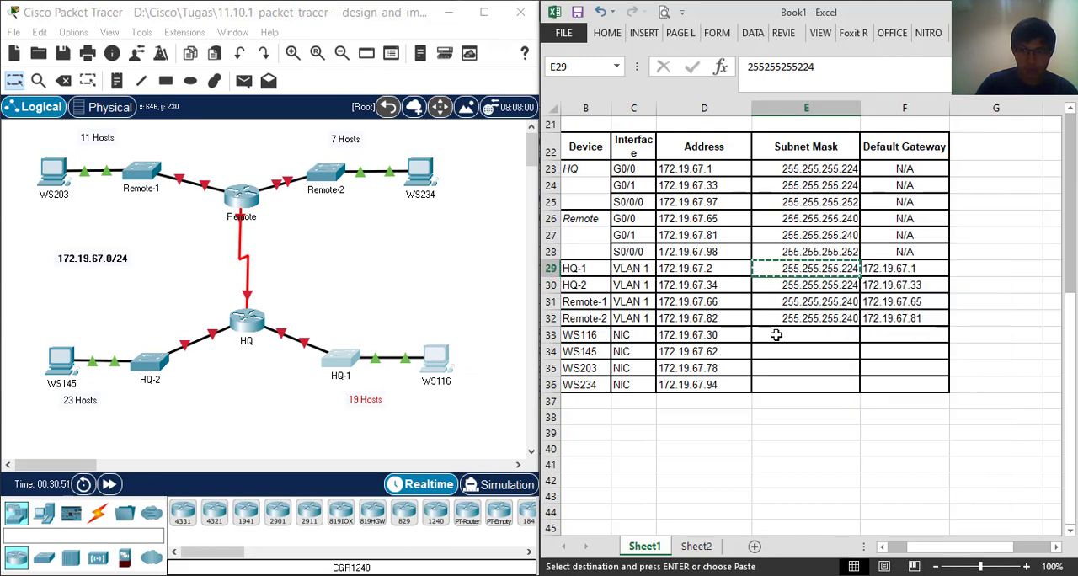
pyautogui.rightClick(772, 334)
pyautogui.click(807, 89)
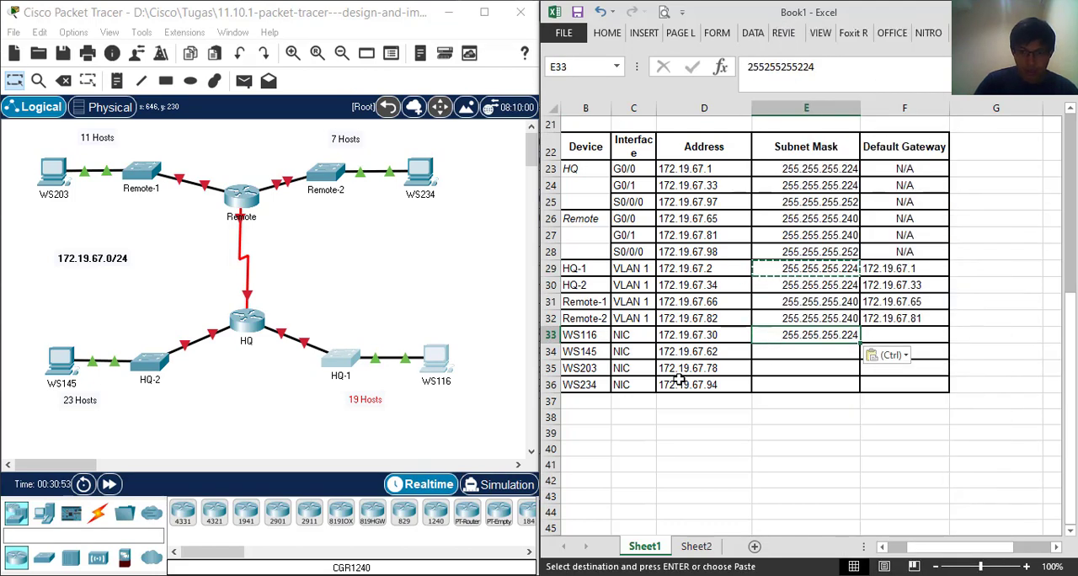
# Check which LAN WS145 belongs to and copy the HQ-2 VLAN 1 Subnet Mask, 255.255.255.224, into its row
pyautogui.click(598, 352)
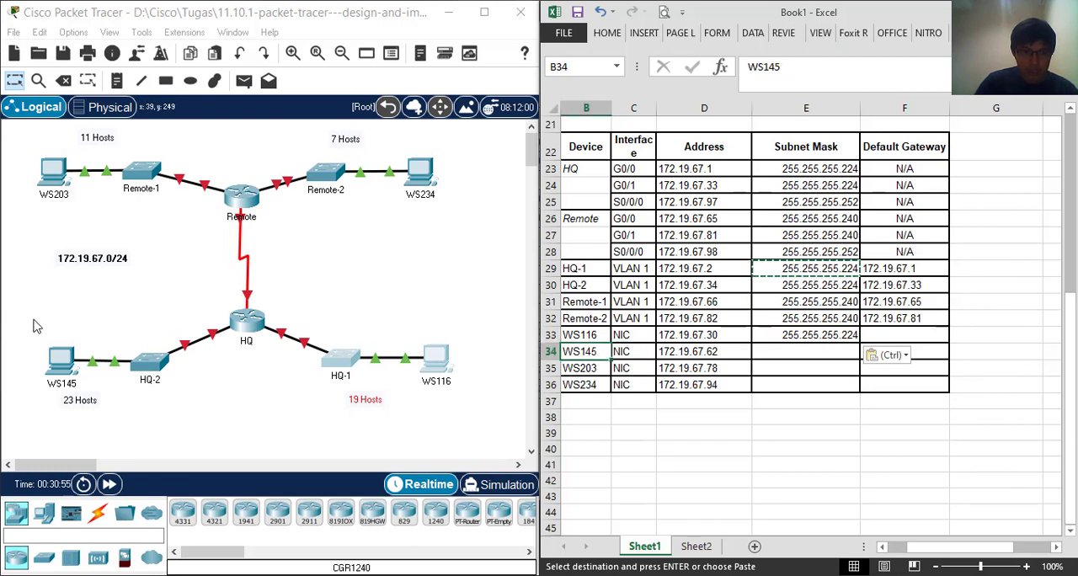
pyautogui.moveTo(33, 318); pyautogui.dragTo(175, 429)
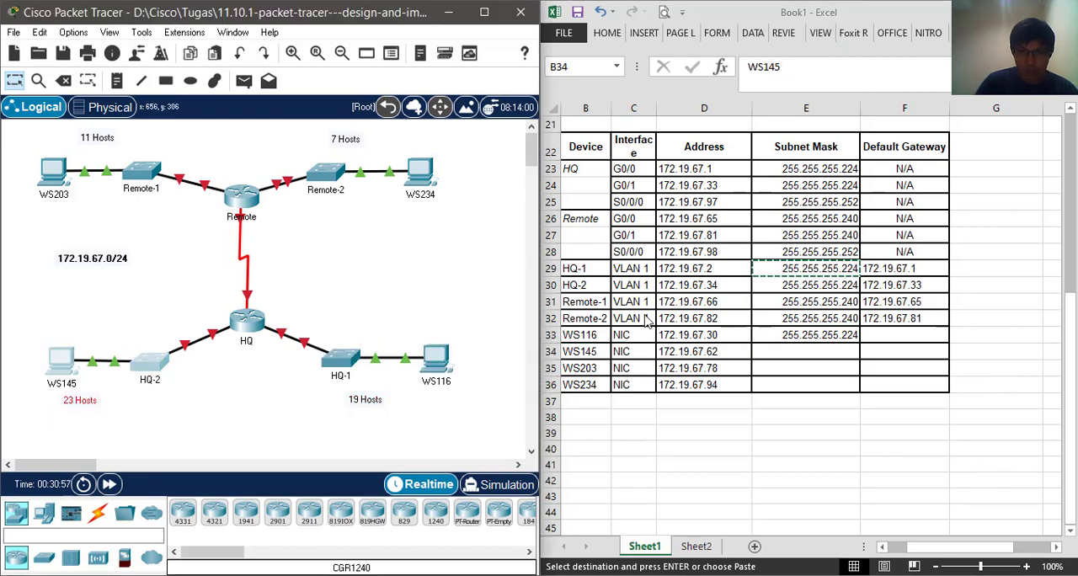
pyautogui.click(840, 285)
pyautogui.rightClick(841, 285)
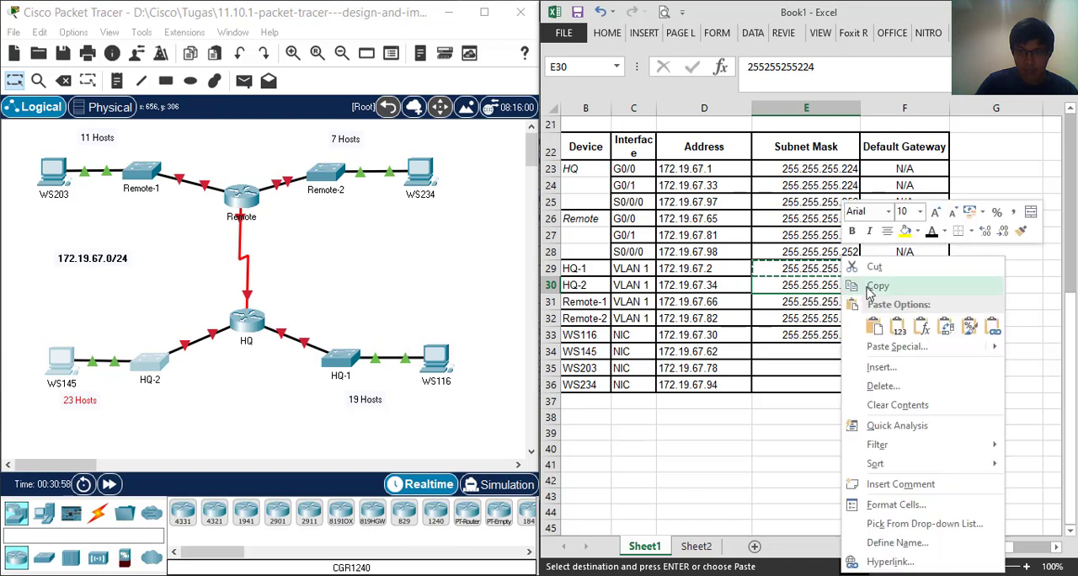
pyautogui.press('Escape')
pyautogui.click(785, 357)
pyautogui.rightClick(786, 360)
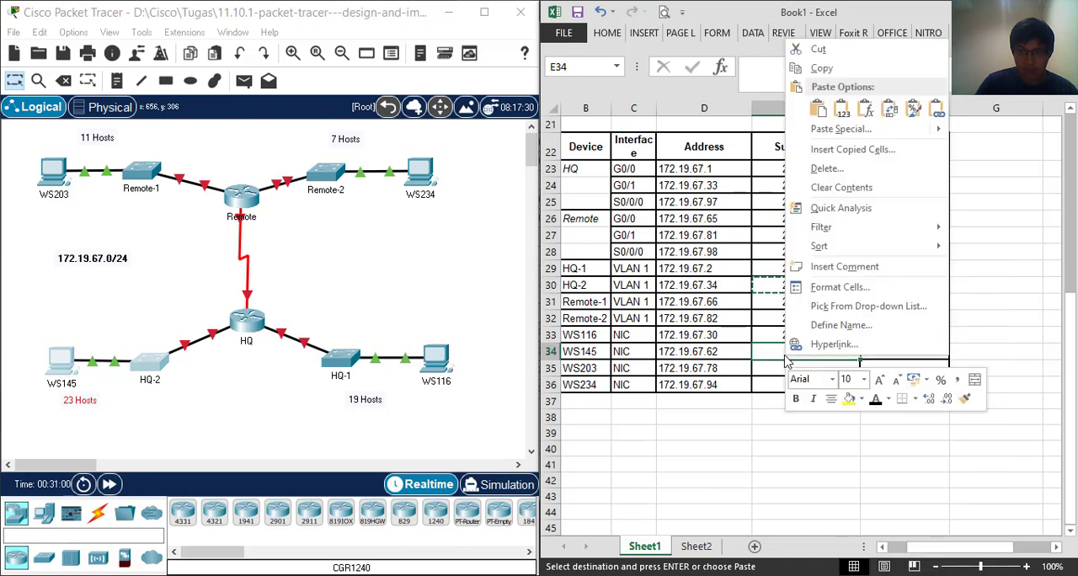
pyautogui.click(818, 109)
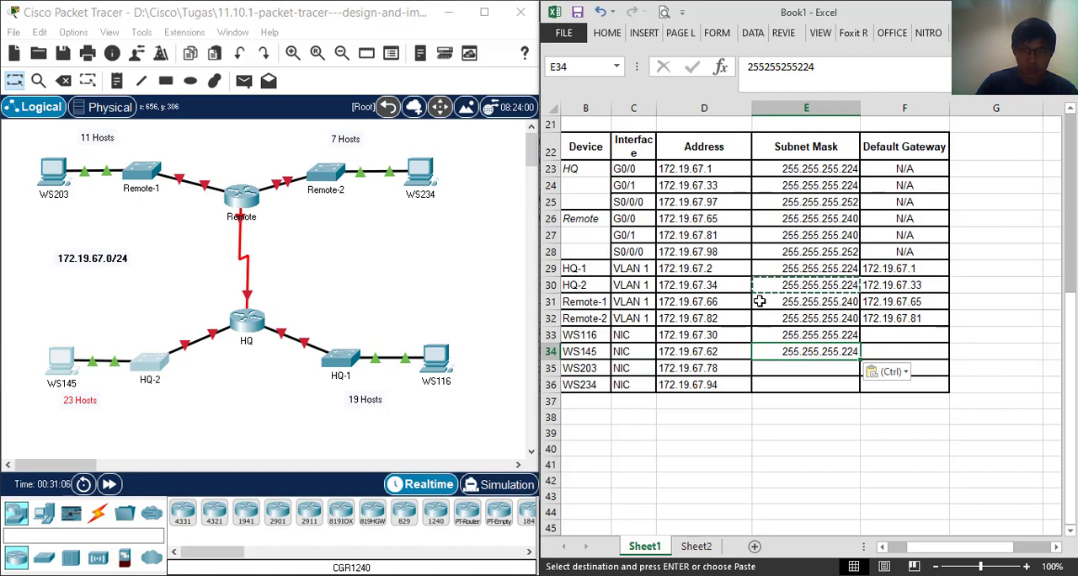
# Copy the Subnet Masks and Default Gateways of HQ-1 and HQ-2 VLAN 1 together into the WS116 and WS145 rows
pyautogui.moveTo(843, 266); pyautogui.dragTo(889, 263)
pyautogui.rightClick(886, 259)
pyautogui.click(918, 285)
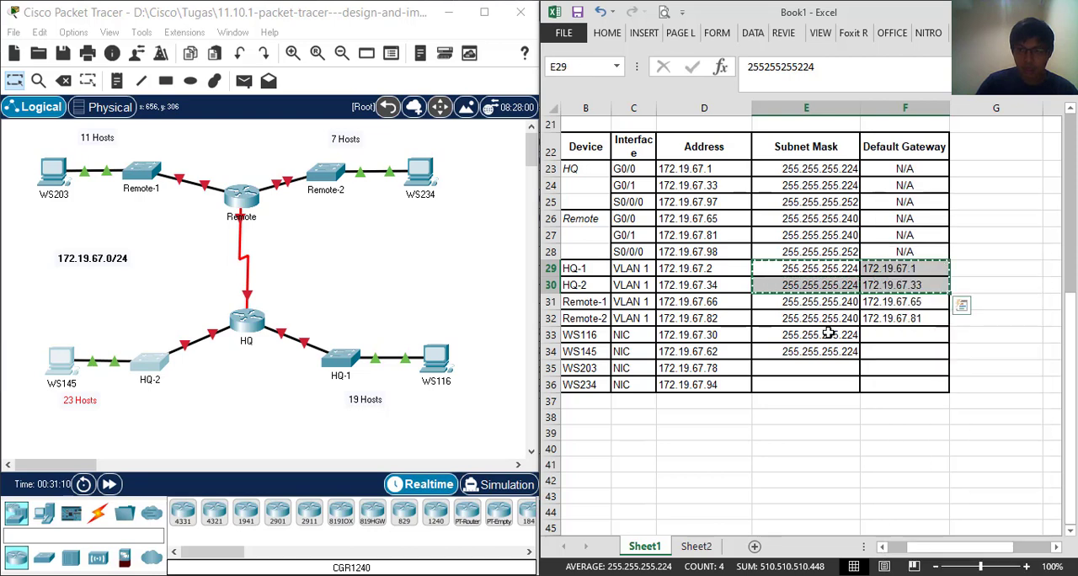
pyautogui.click(826, 337)
pyautogui.rightClick(826, 340)
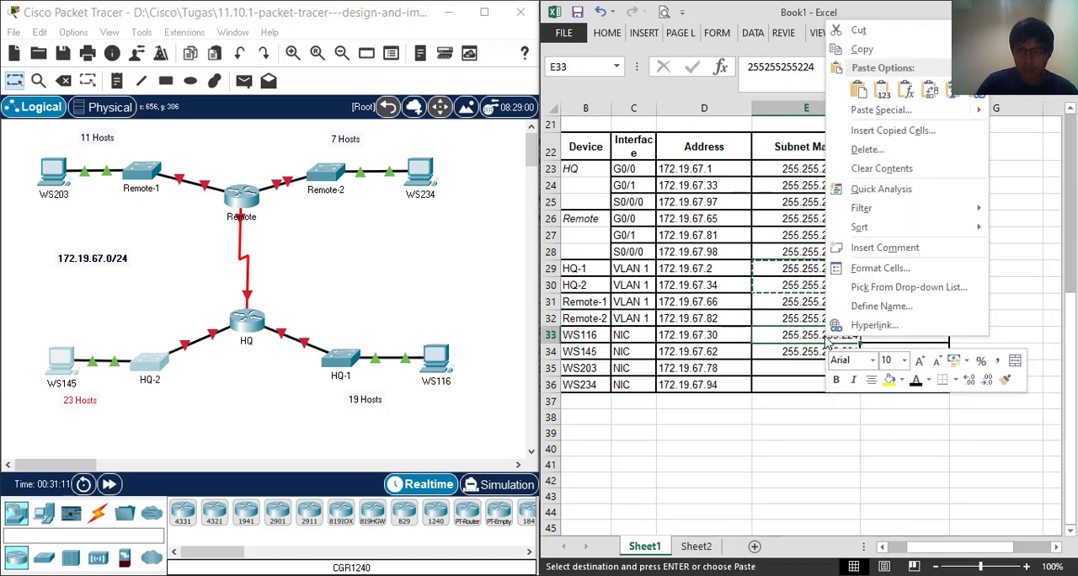
pyautogui.click(859, 89)
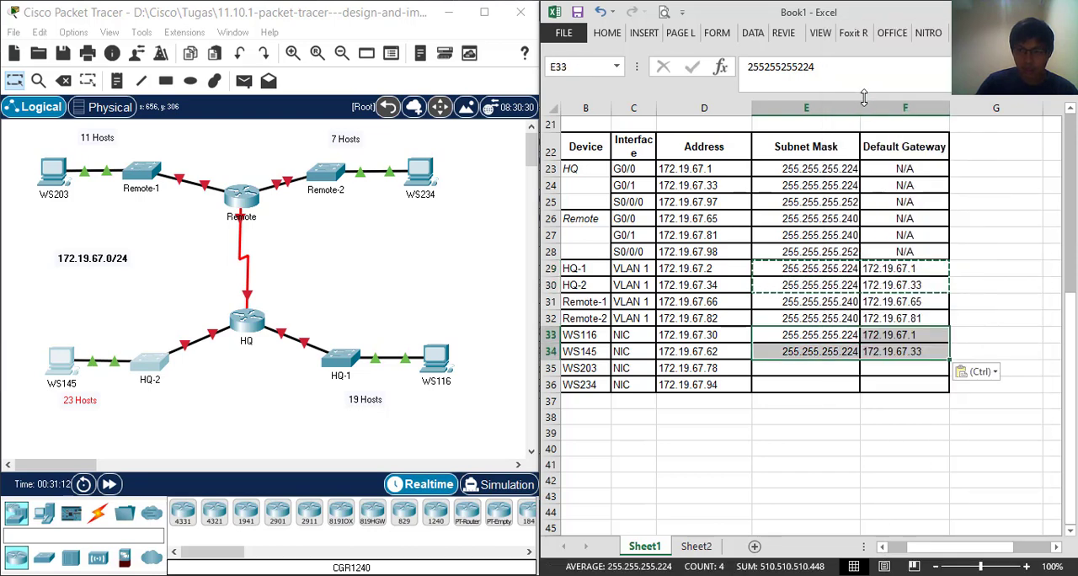
# Copy the Subnet Mask 255.255.255.240 and Default Gateway 172.19.67.65 of Remote-1 VLAN 1 into the WS203 row
pyautogui.click(808, 372)
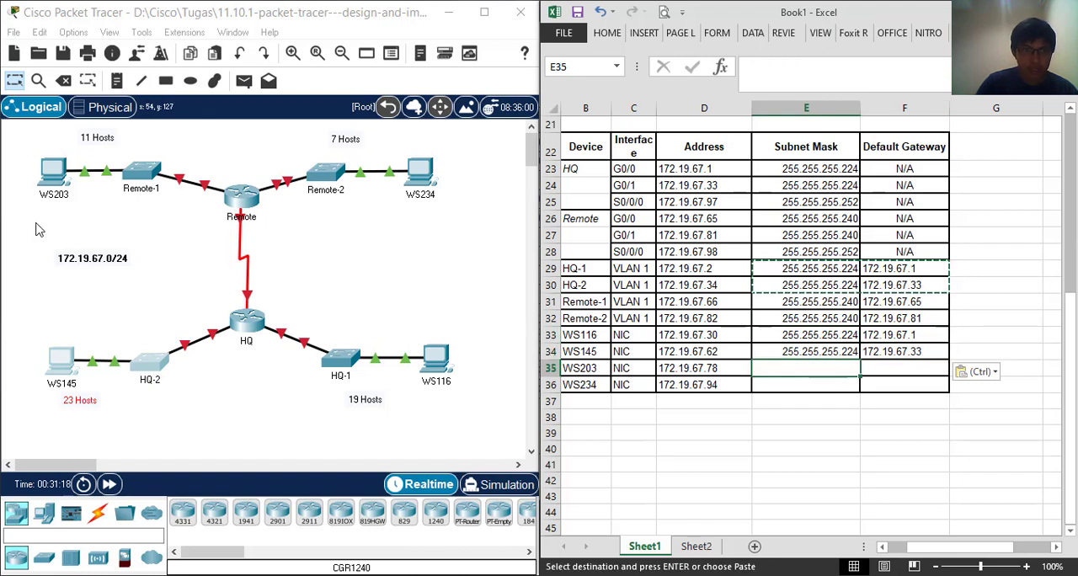
pyautogui.moveTo(35, 224); pyautogui.dragTo(179, 135)
pyautogui.click(194, 251)
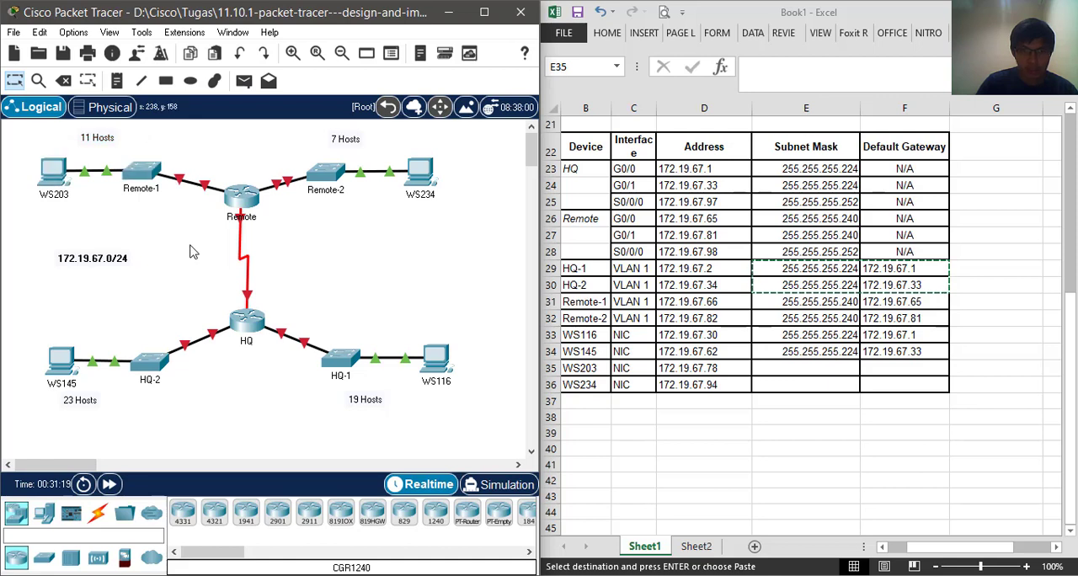
pyautogui.click(723, 303)
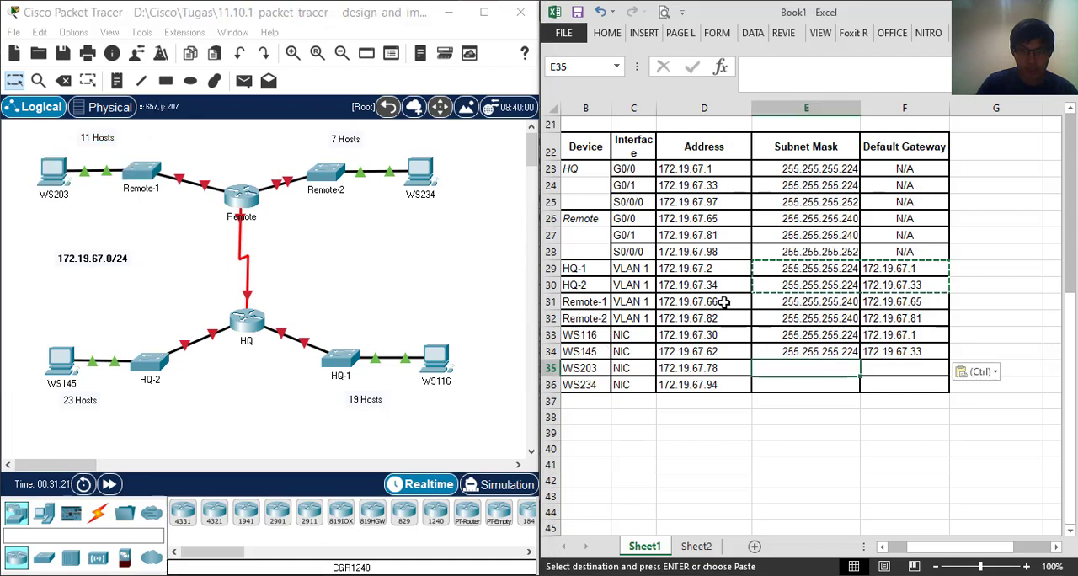
pyautogui.click(770, 301)
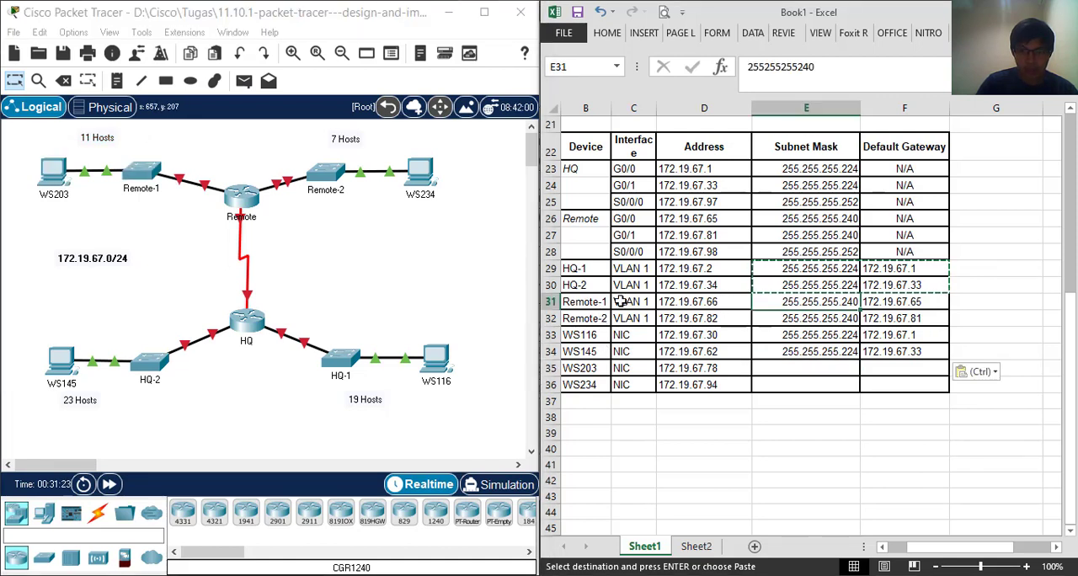
pyautogui.click(549, 301)
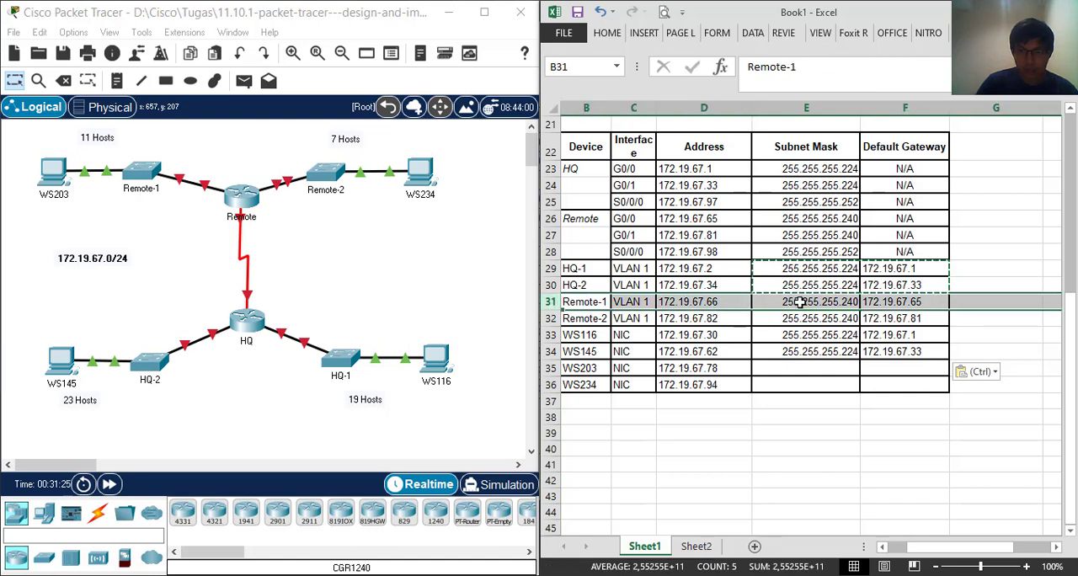
pyautogui.moveTo(798, 301); pyautogui.dragTo(905, 301)
pyautogui.rightClick(911, 303)
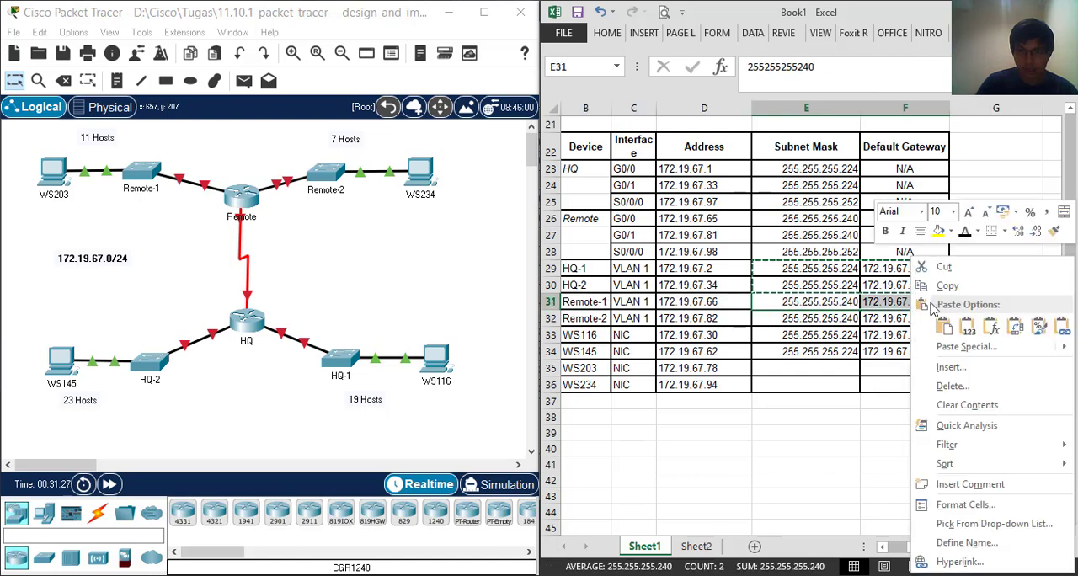
pyautogui.press('Escape')
pyautogui.rightClick(825, 375)
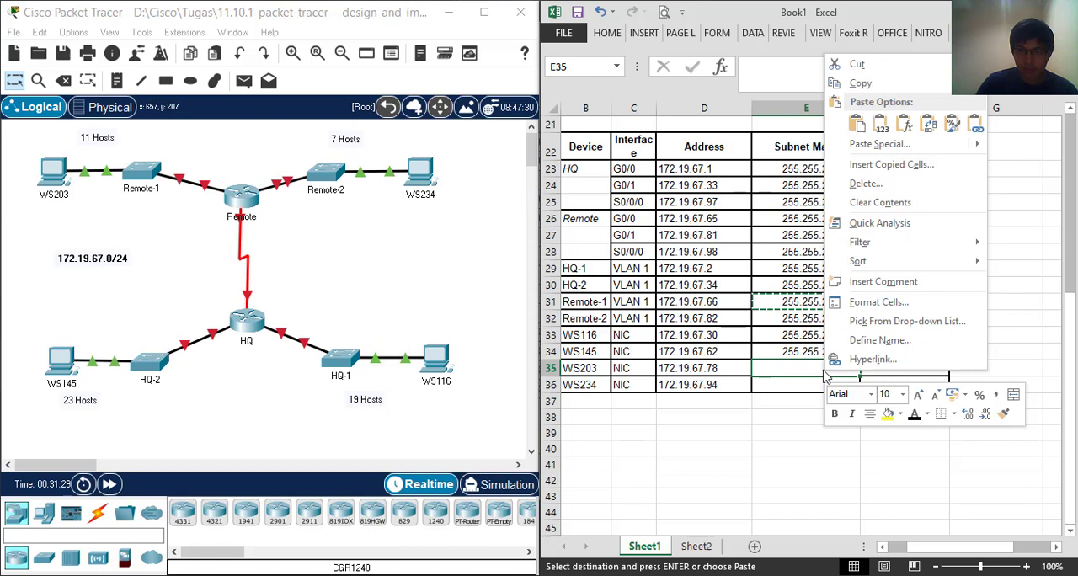
pyautogui.click(856, 124)
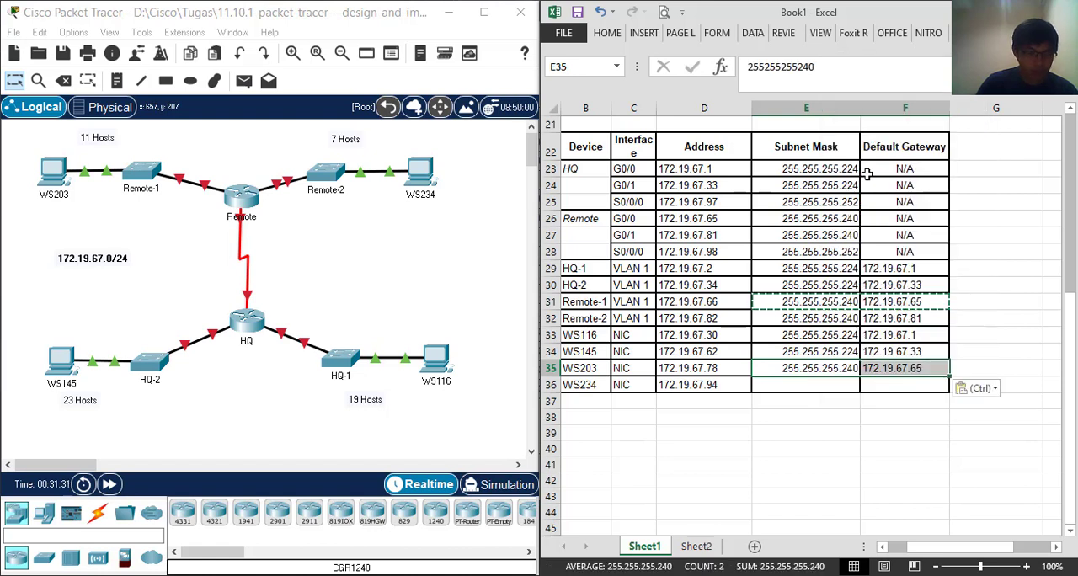
# Copy the Subnet Mask 255.255.255.240 and Default Gateway 172.19.67.81 of Remote-2 VLAN 1 into the WS234 row
pyautogui.click(549, 318)
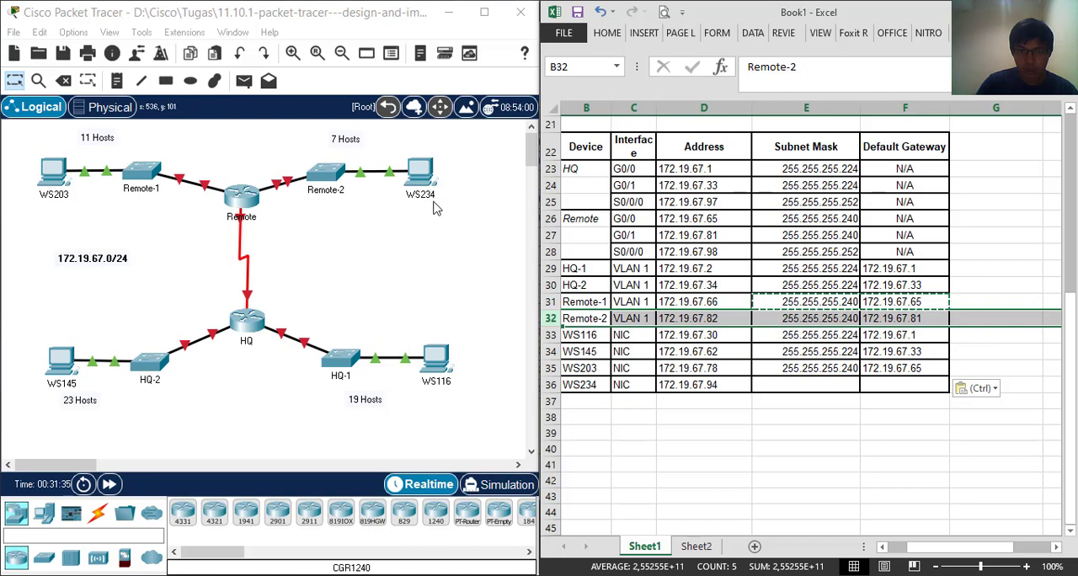
pyautogui.click(805, 318)
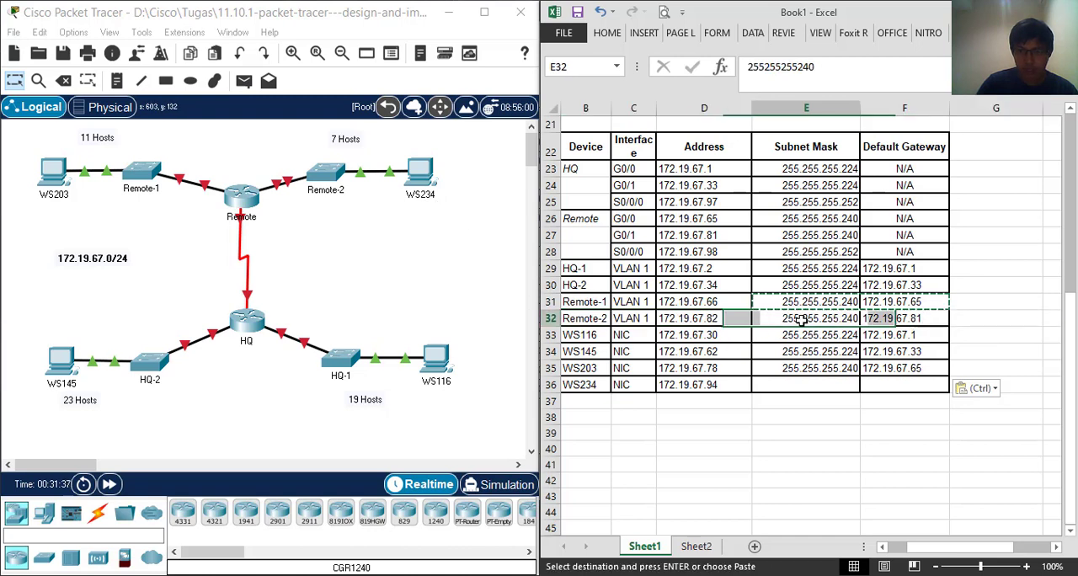
pyautogui.moveTo(807, 319); pyautogui.dragTo(914, 320)
pyautogui.rightClick(913, 320)
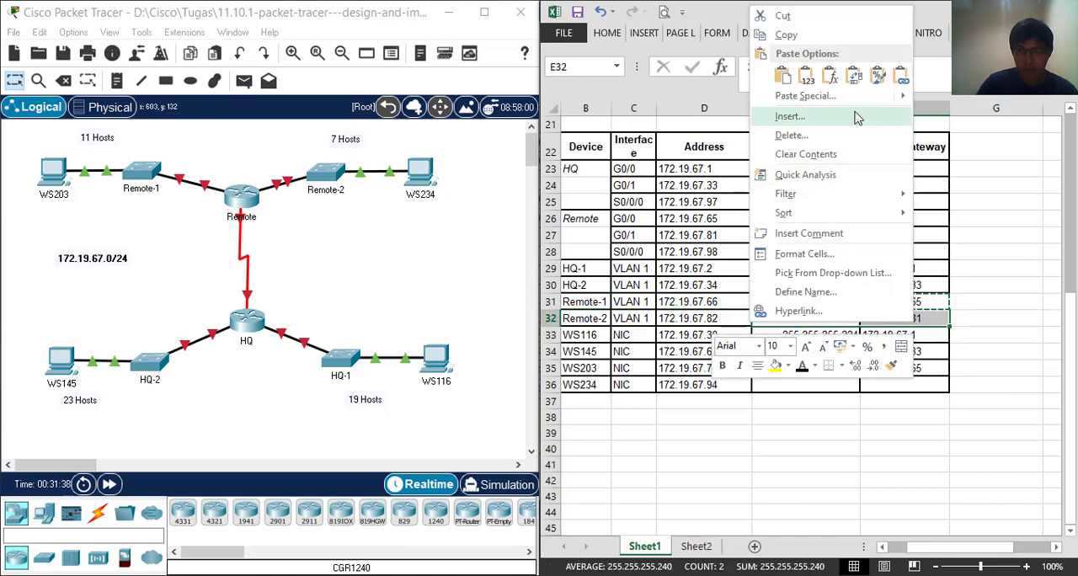
pyautogui.click(921, 34)
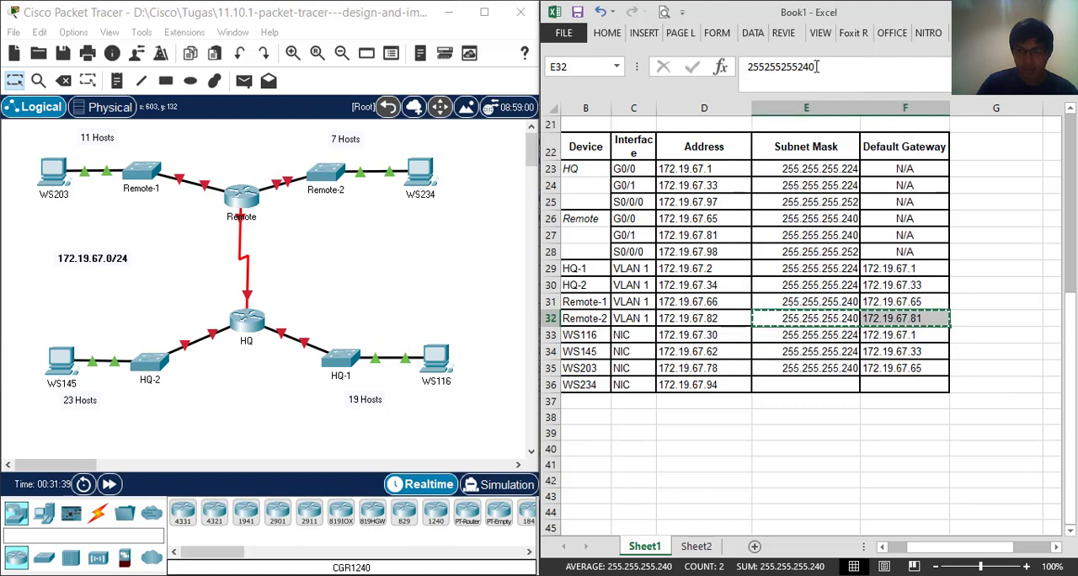
pyautogui.rightClick(806, 390)
pyautogui.click(838, 148)
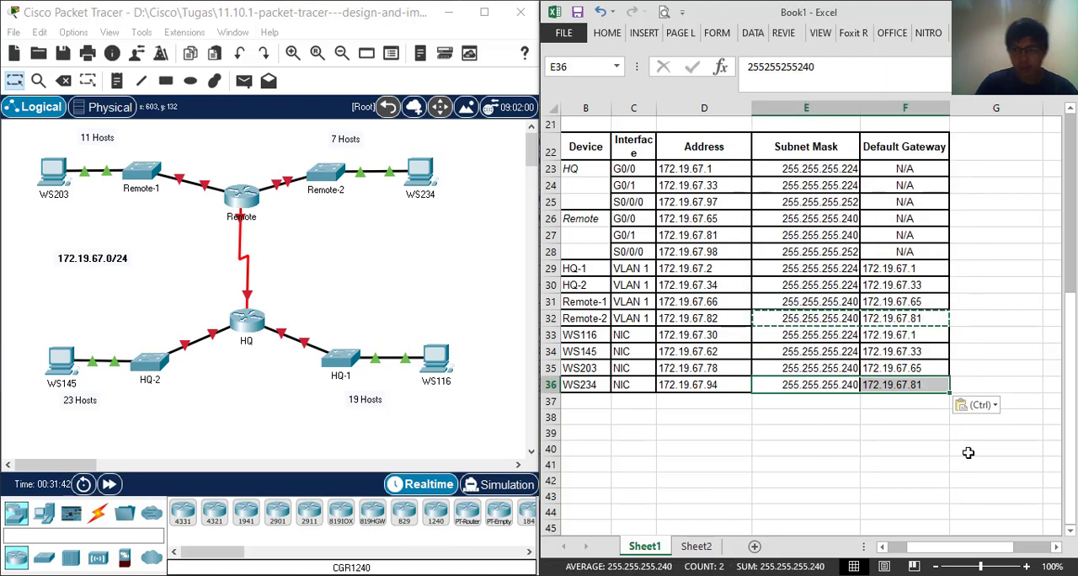
# Review the subnetting table and the device addressing table against the network topology
pyautogui.click(806, 481)
pyautogui.scroll(2, 804, 481)
pyautogui.scroll(2, 804, 481)
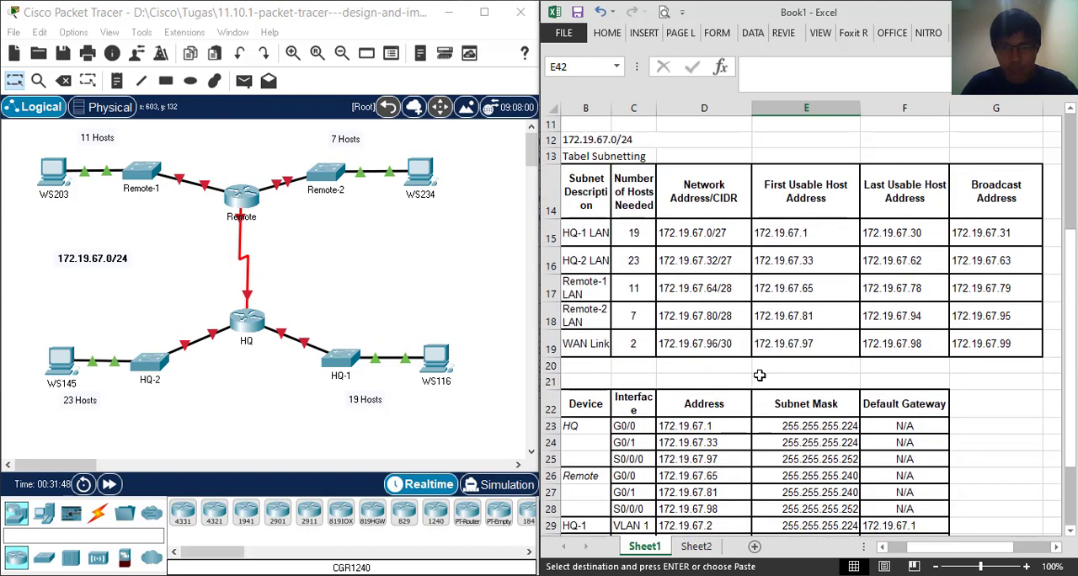
pyautogui.scroll(-2, 759, 375)
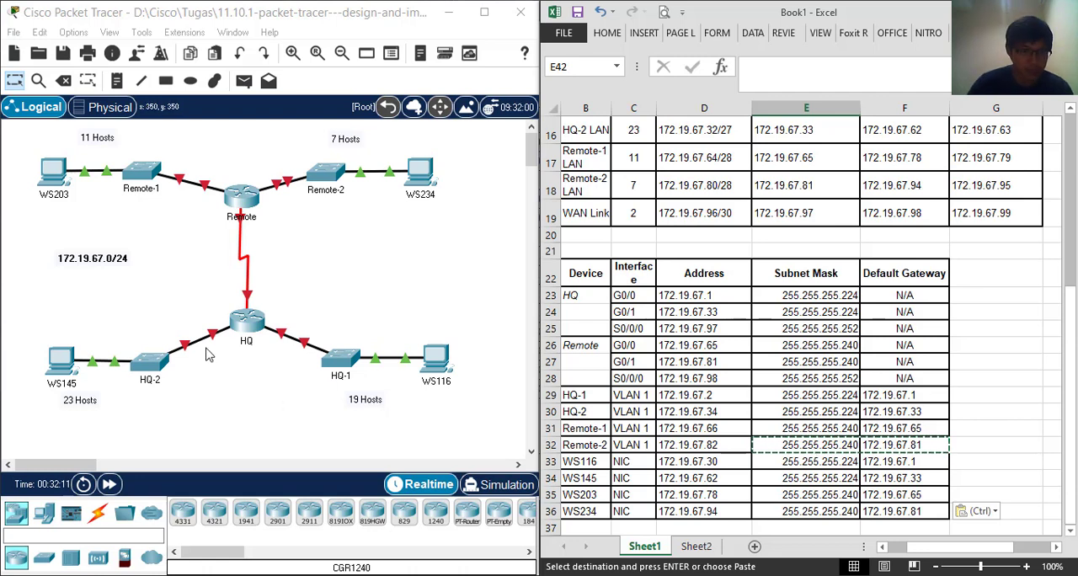
pyautogui.moveTo(130, 329); pyautogui.dragTo(176, 406)
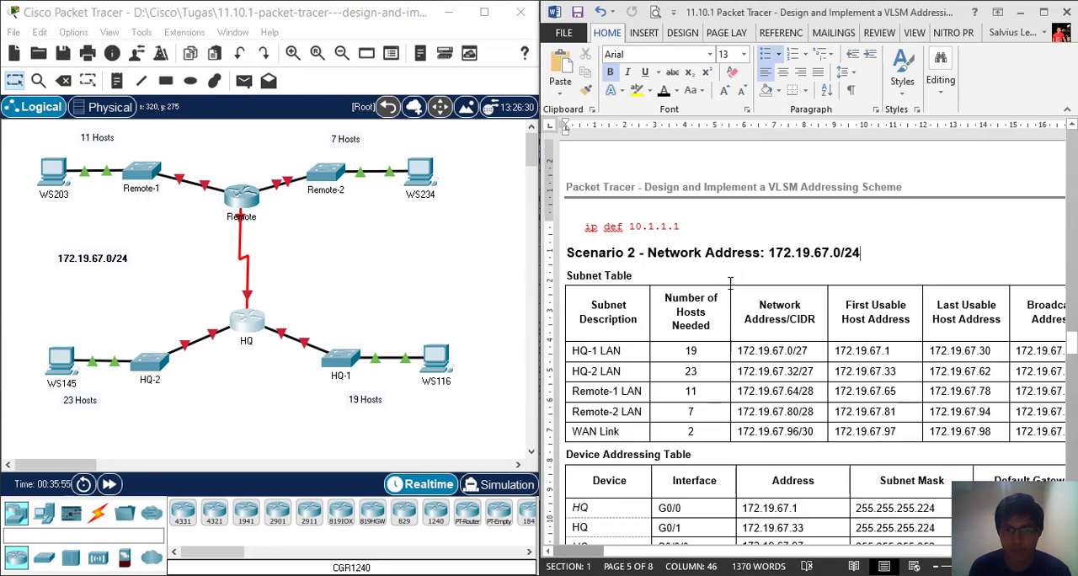
# Bring up the Scenario 2 device addressing table in Word, and open the HQ router's CLI in global configuration mode
pyautogui.scroll(-3, 758, 305)
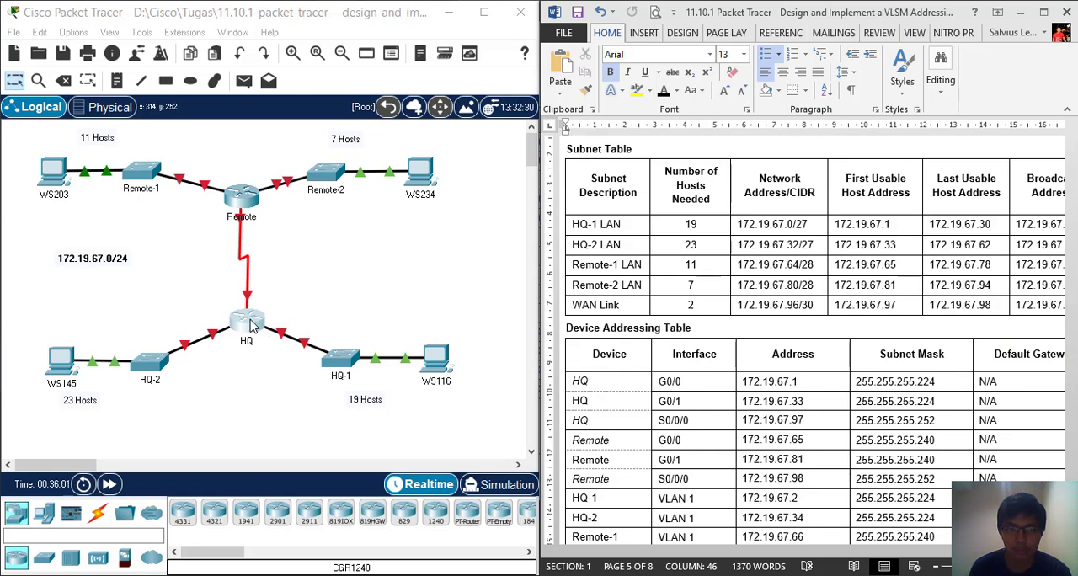
pyautogui.click(248, 324)
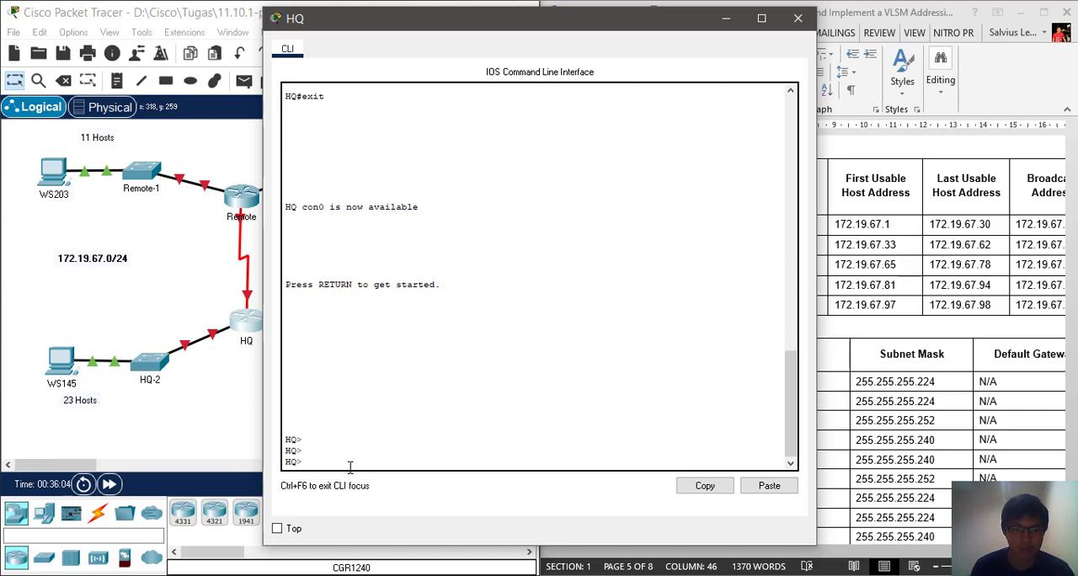
pyautogui.press('Return')
pyautogui.press('Return')
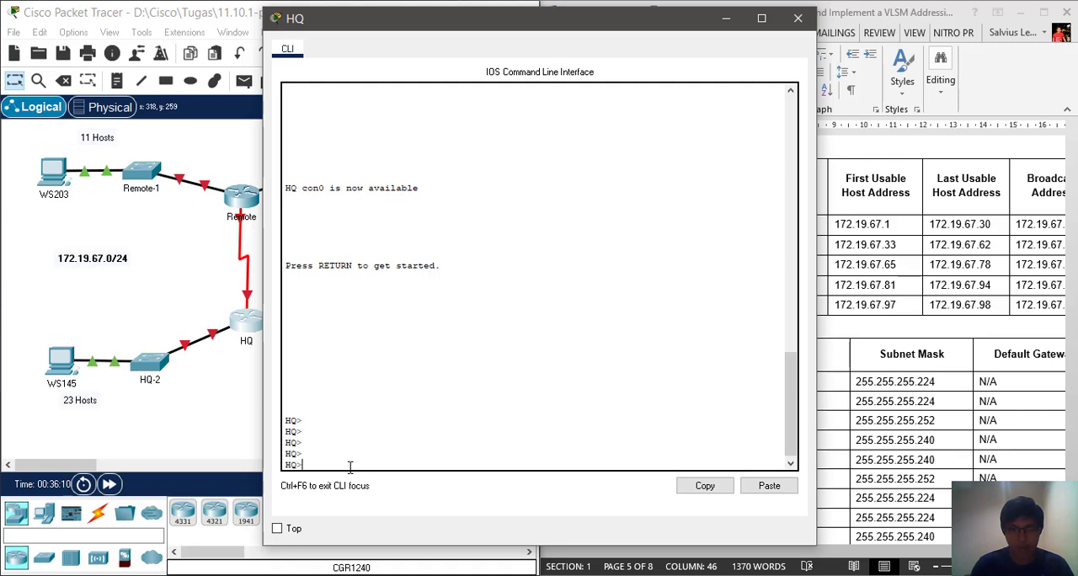
pyautogui.write('en')
pyautogui.press('Return')
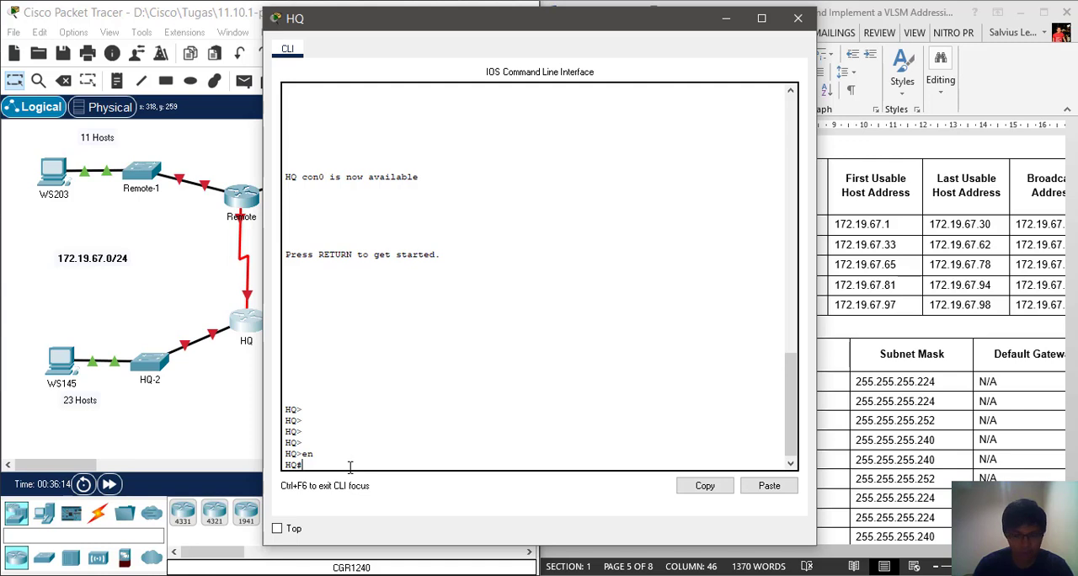
pyautogui.write('conf t')
pyautogui.press('Return')
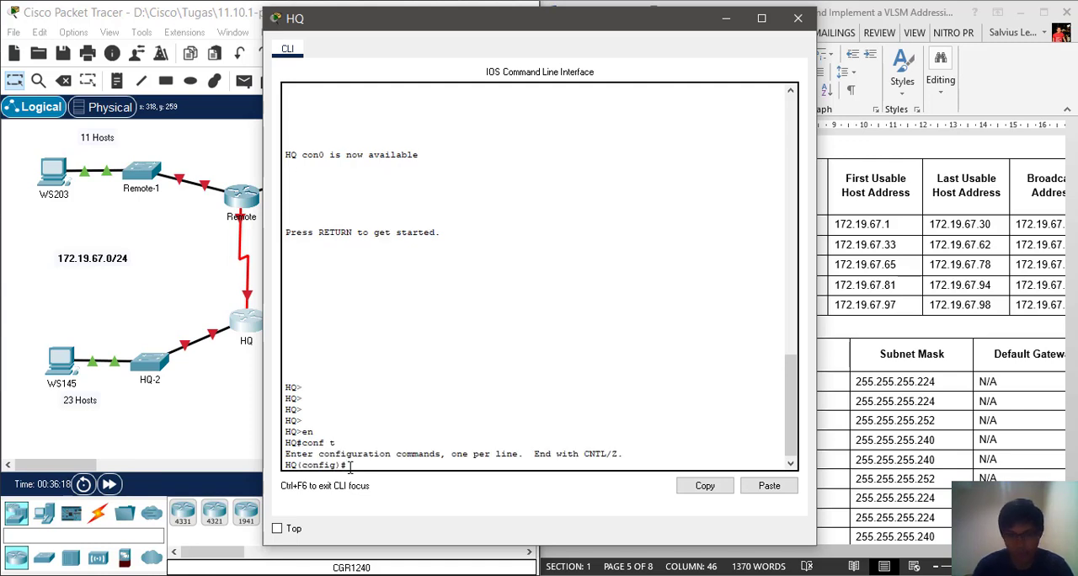
# Assign the IP address 172.19.67.1 with mask 255.255.255.224 to HQ's G0/0 interface, keeping the addressing table in view
pyautogui.write('int')
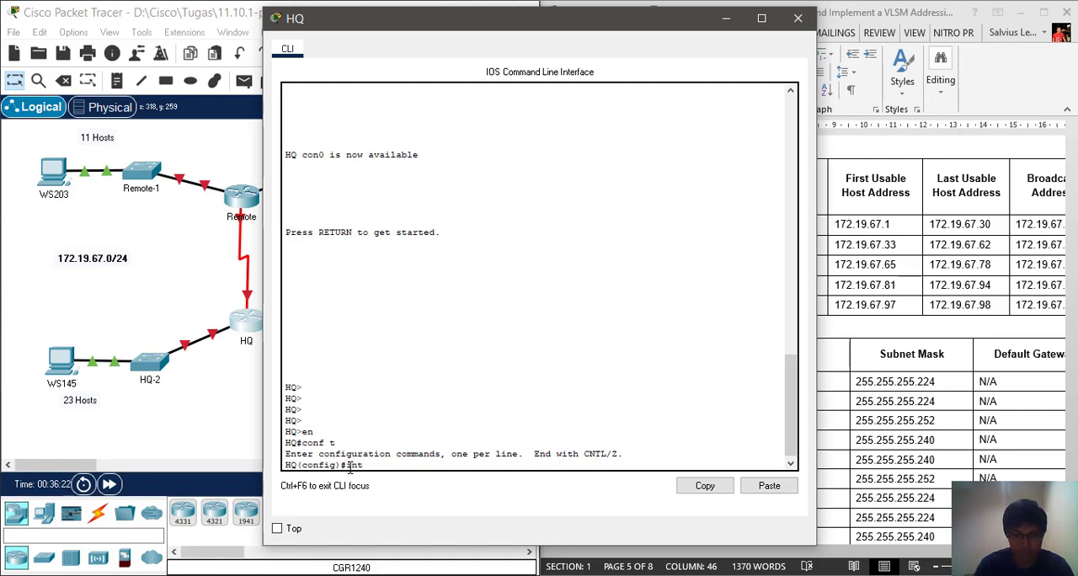
pyautogui.write(' g0/0')
pyautogui.press('Return')
pyautogui.write('ip')
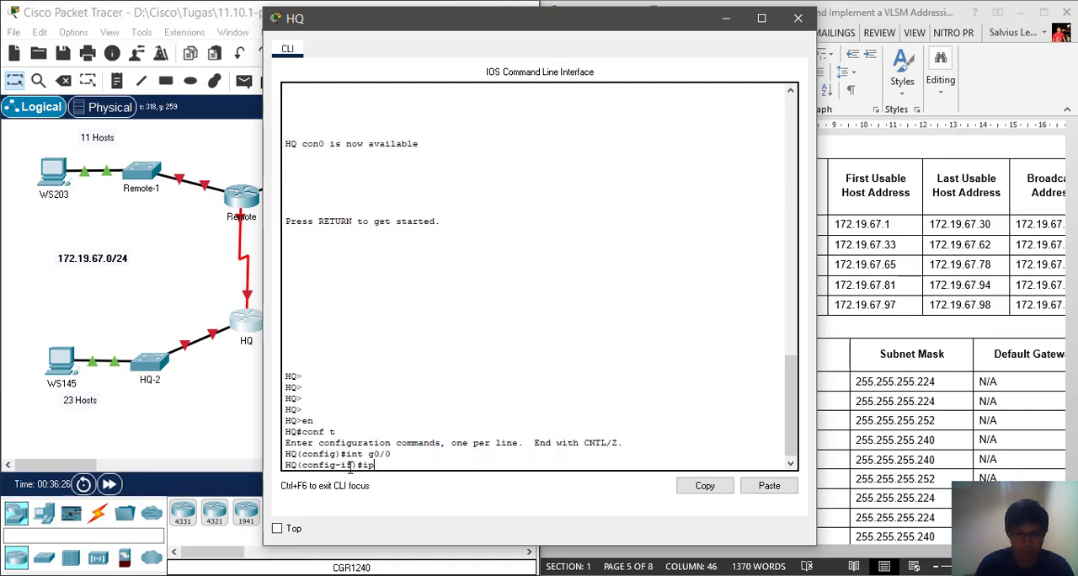
pyautogui.write(' add 172')
pyautogui.moveTo(460, 26); pyautogui.dragTo(204, 26)
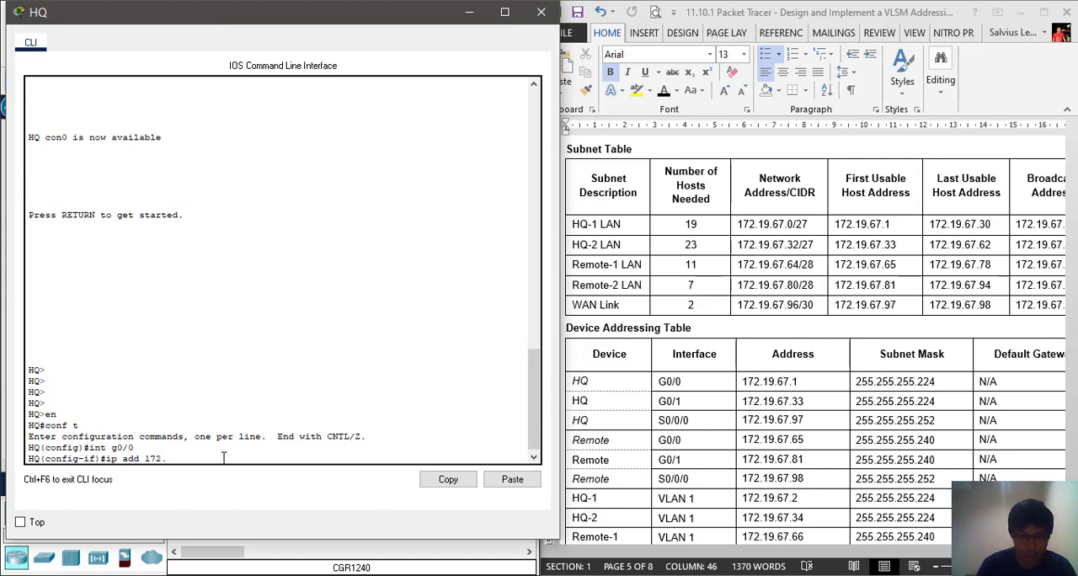
pyautogui.write('19.67.1')
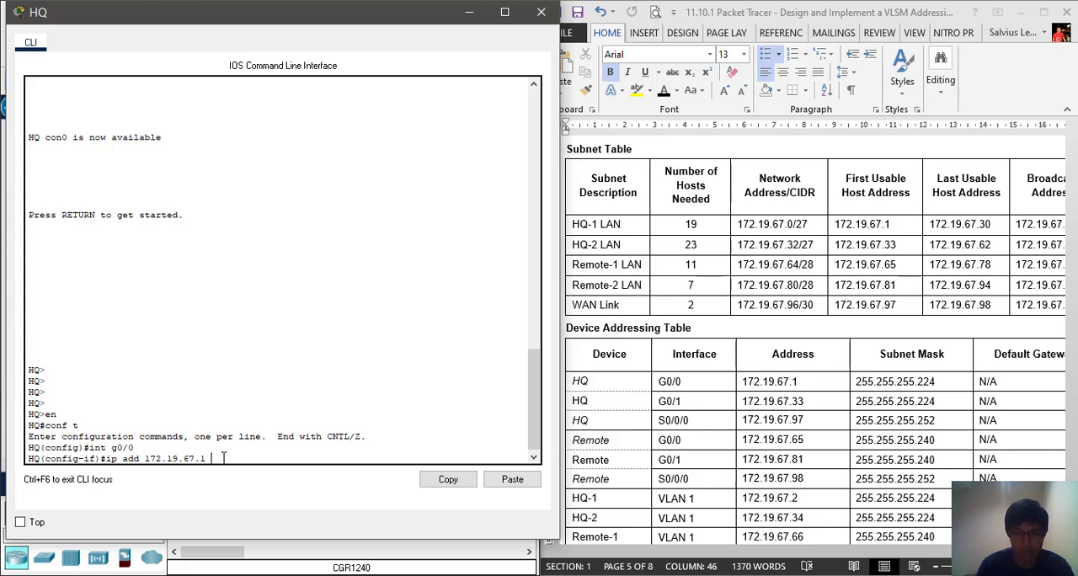
pyautogui.write('255.255.255')
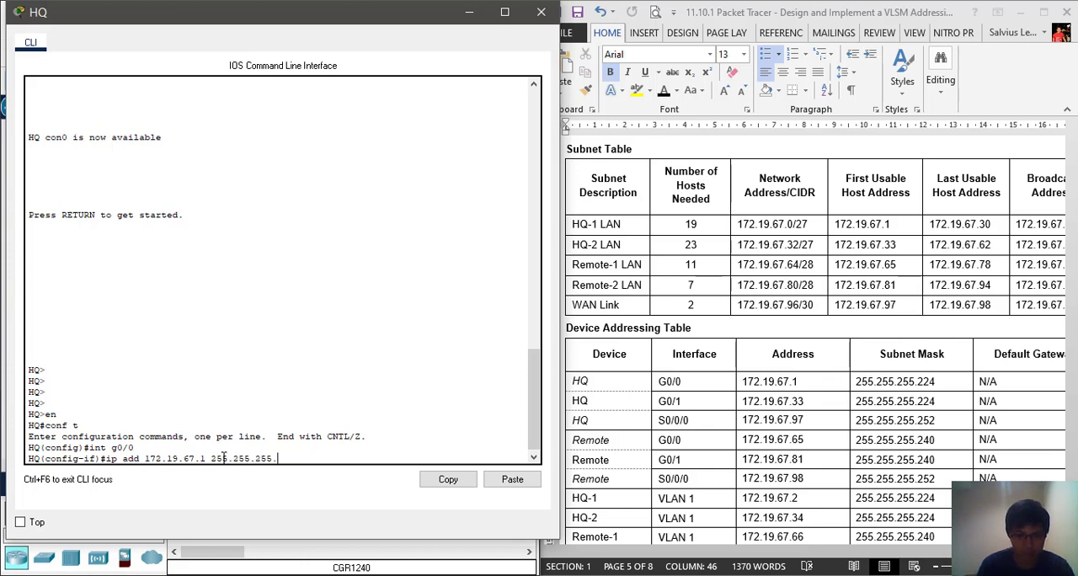
pyautogui.write('.224')
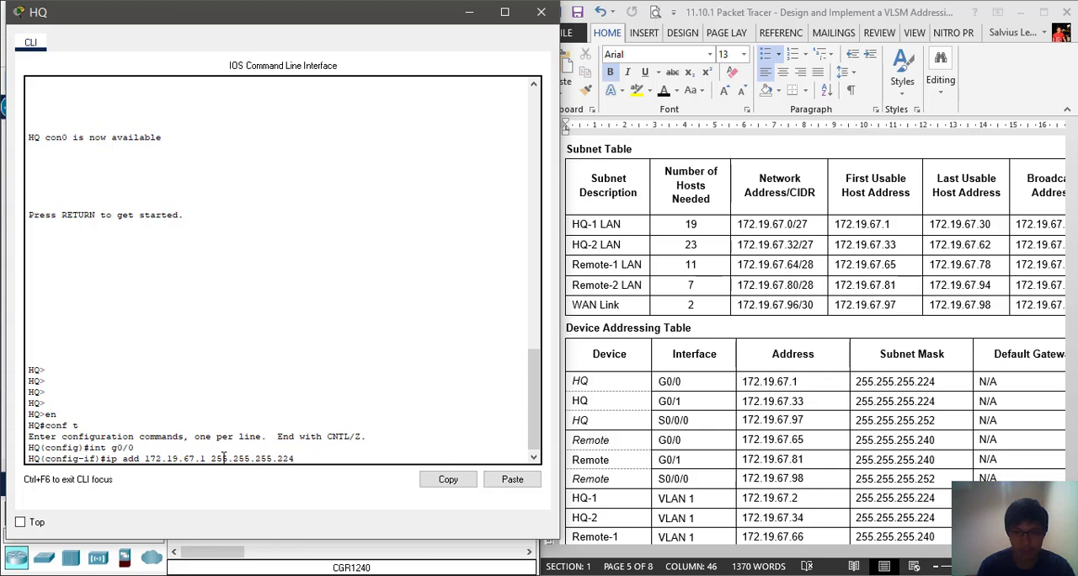
pyautogui.press('Return')
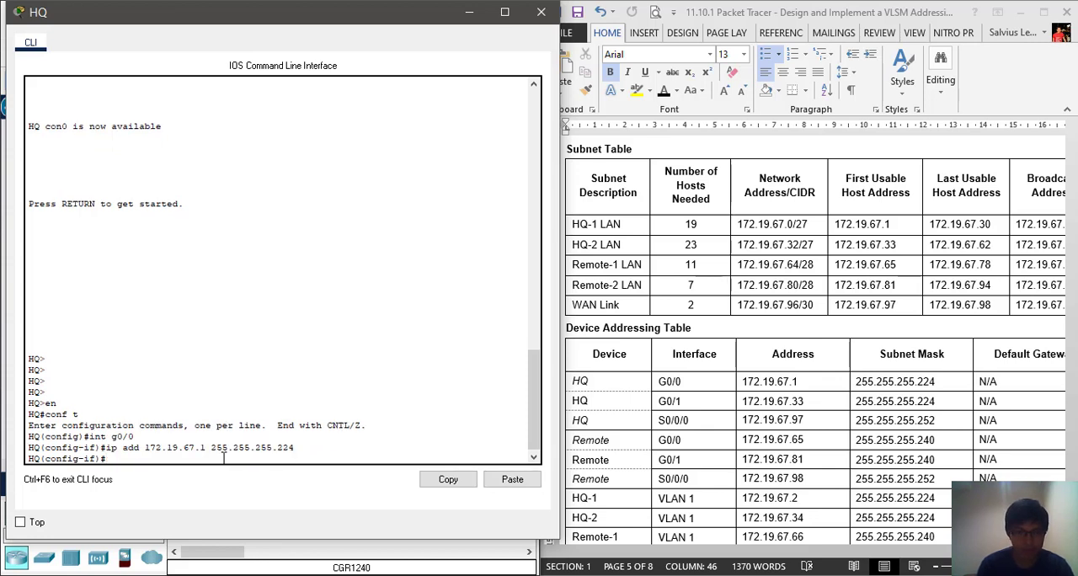
# Enable HQ's G0/0 interface with the no shut command
pyautogui.write('no shut')
pyautogui.press('Return')
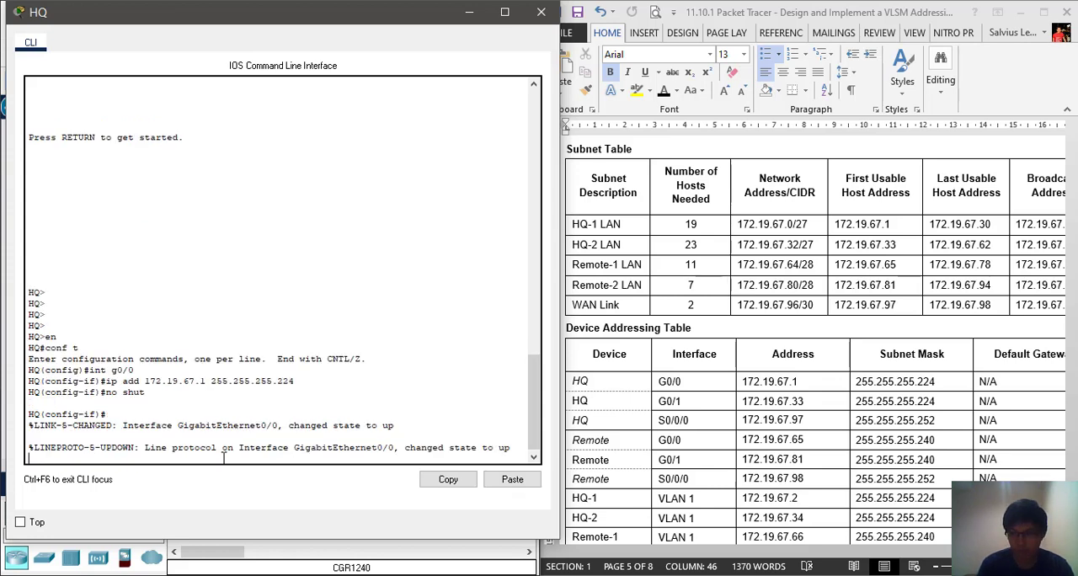
pyautogui.press('Return')
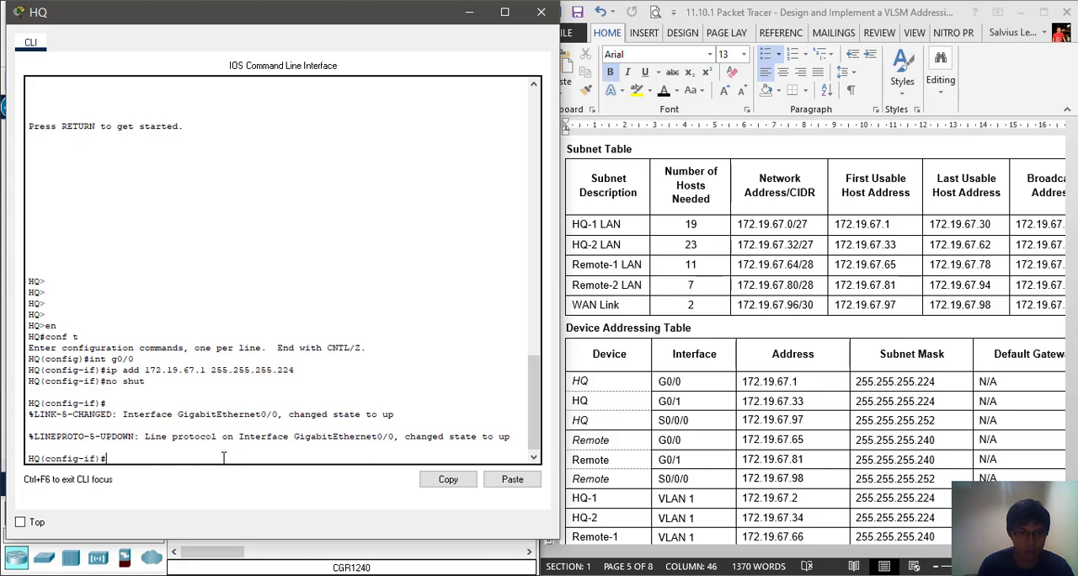
# Assign the IP address 172.19.67.33 with mask 255.255.255.224 to HQ's G0/1 interface and enable it with no shut
pyautogui.write('int g0/')
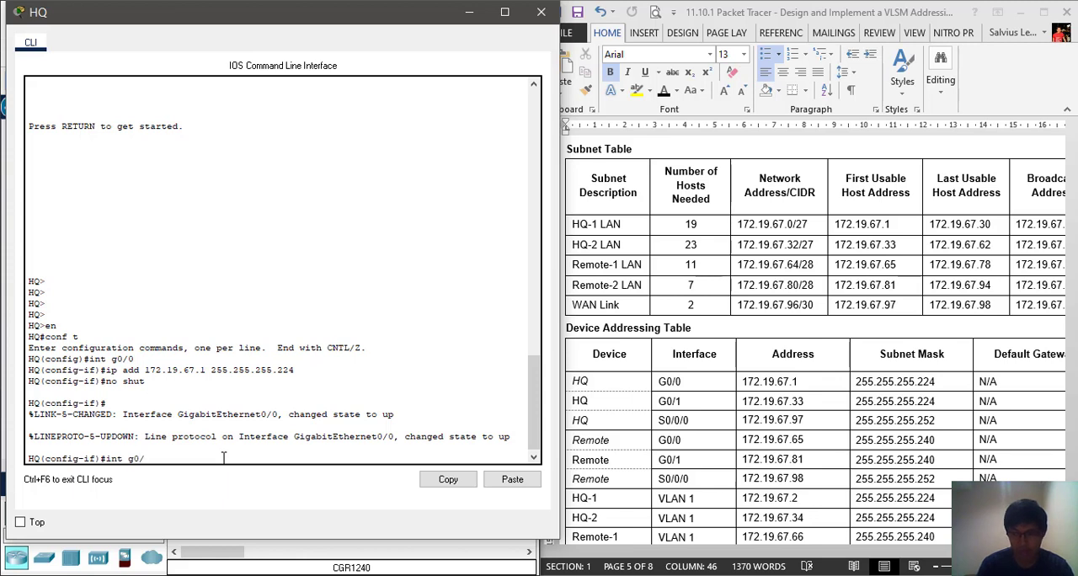
pyautogui.write('1')
pyautogui.press('Return')
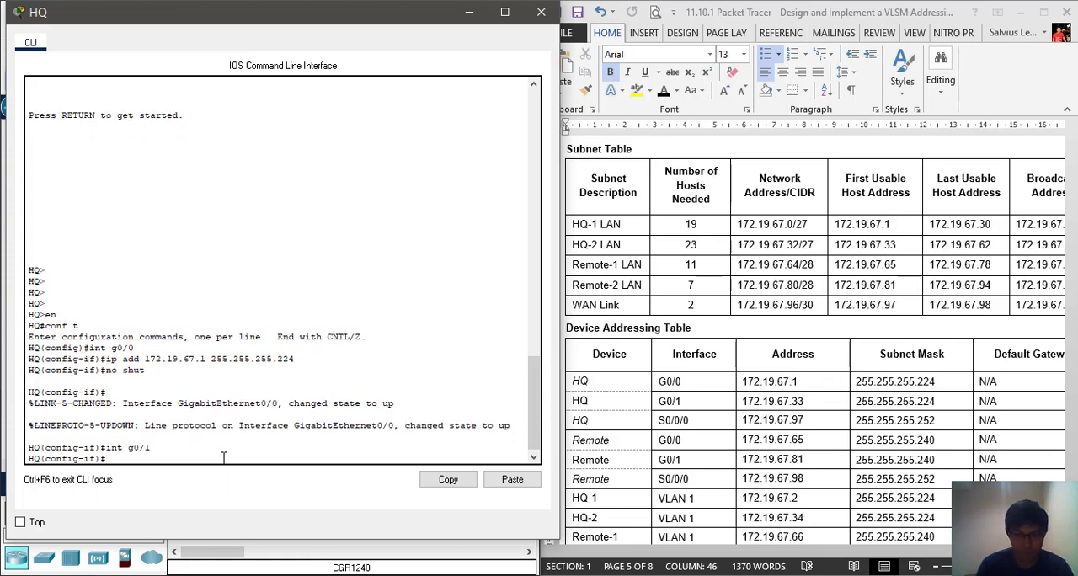
pyautogui.write('ip add 172.19')
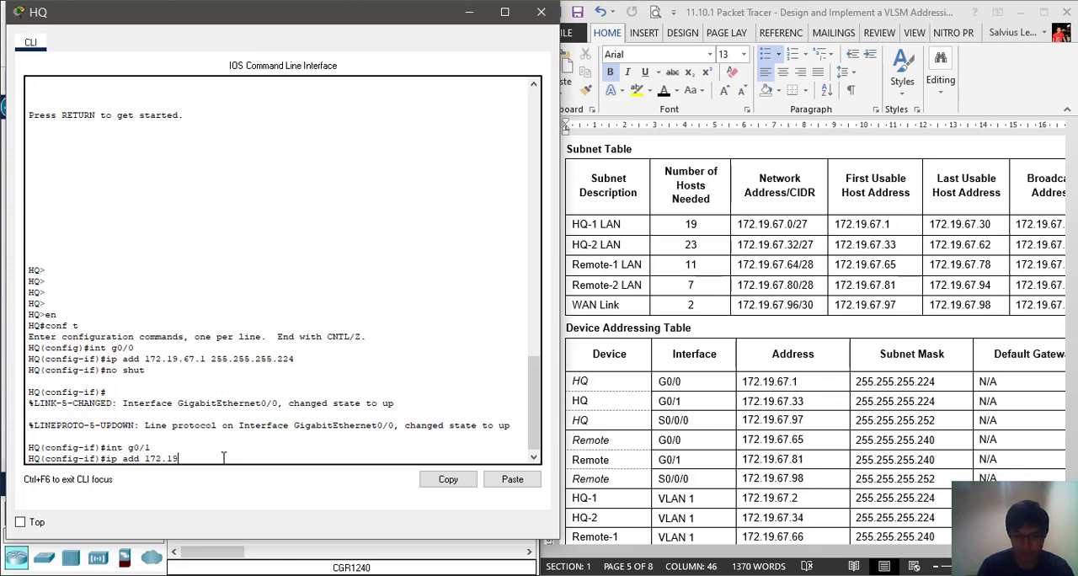
pyautogui.write('.67')
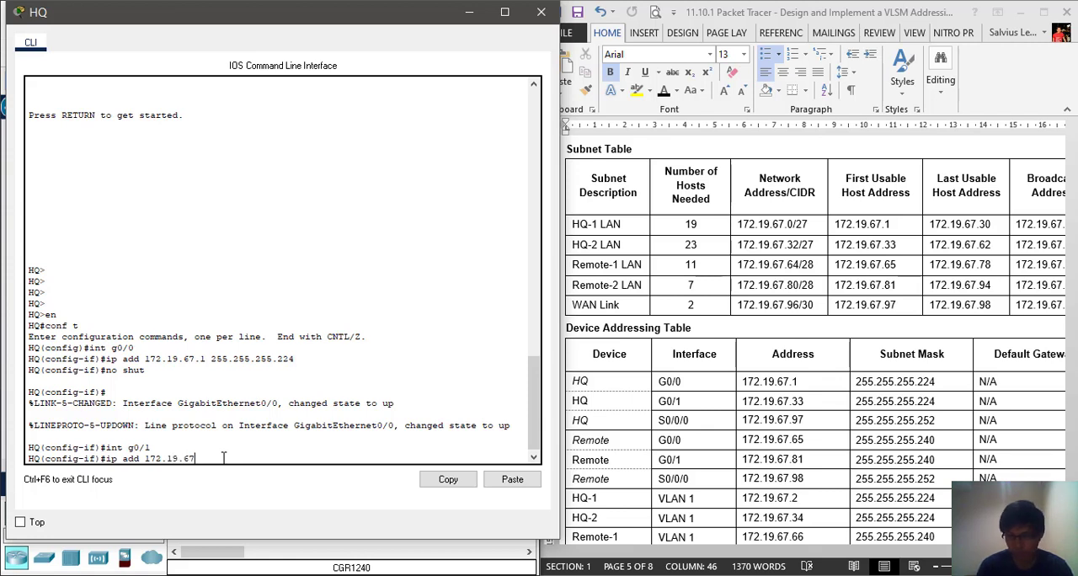
pyautogui.write('.33 ')
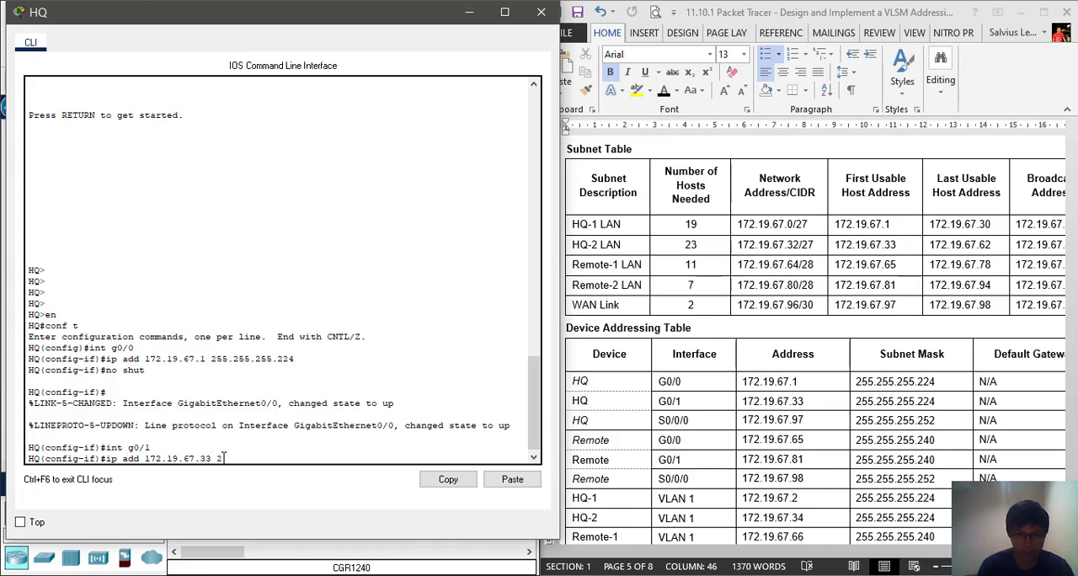
pyautogui.write('255.255.255.22')
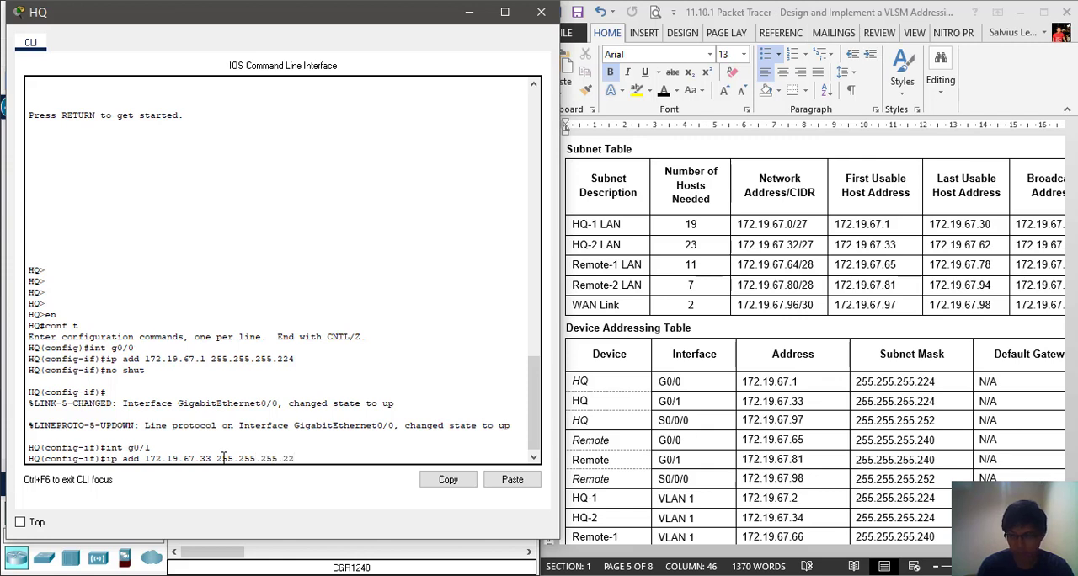
pyautogui.write('4')
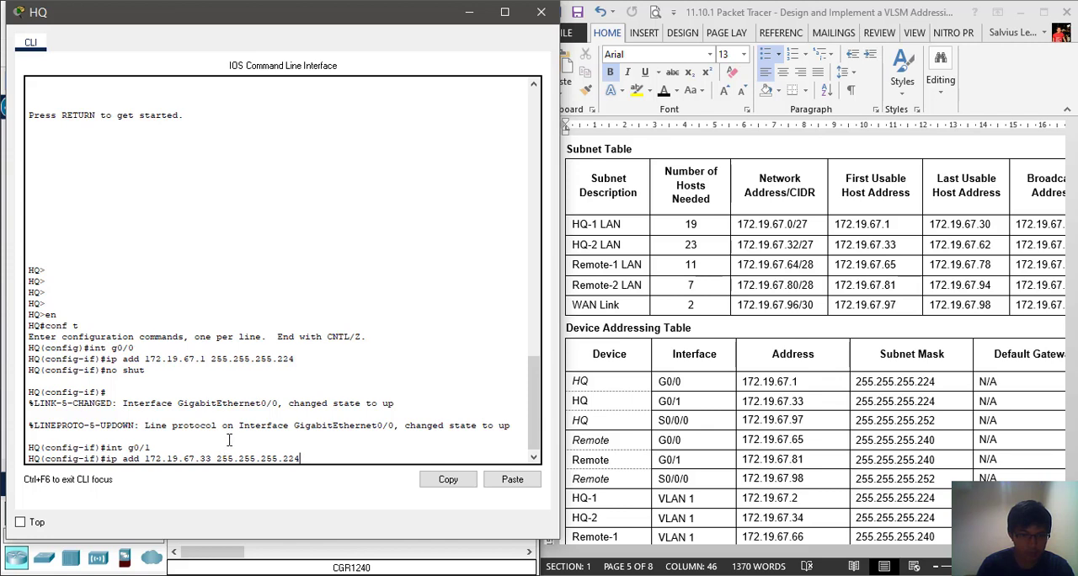
pyautogui.press('Return')
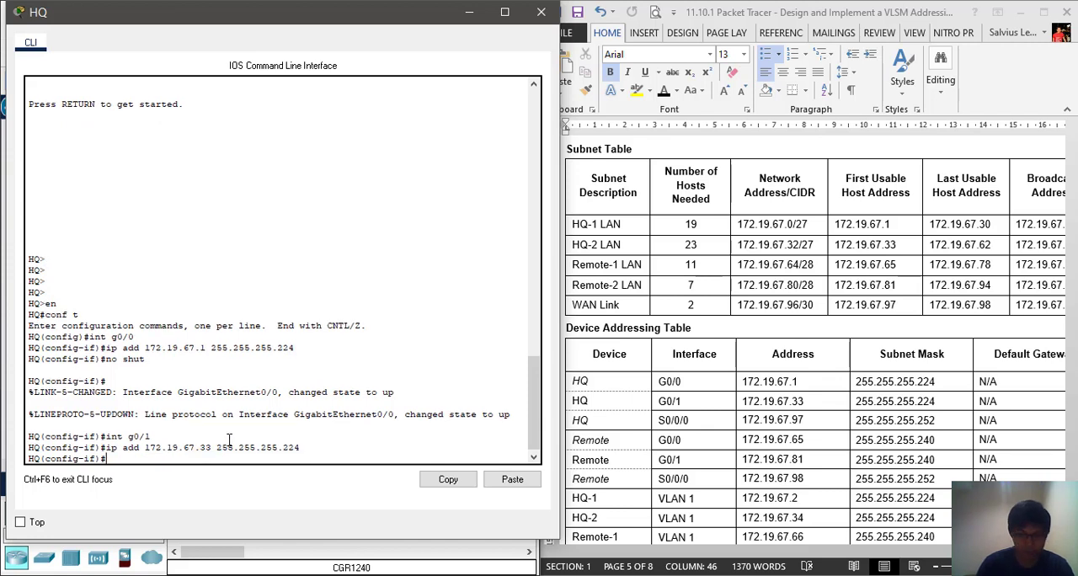
pyautogui.write('no shut')
pyautogui.press('Return')
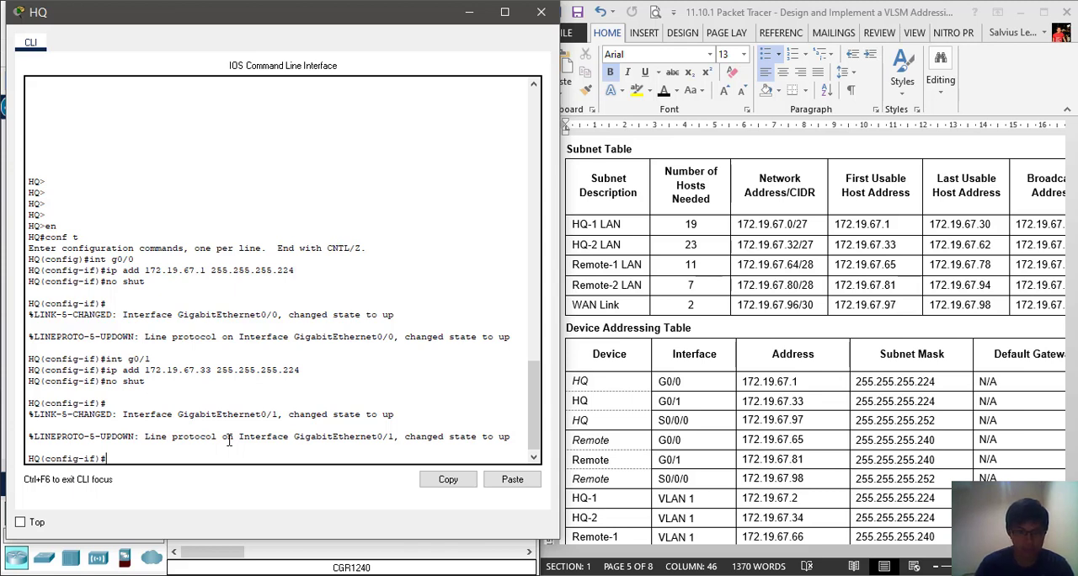
# Enter interface configuration mode for HQ's S0/0/0 interface, correcting the mistyped interface command to int
pyautogui.write('int')
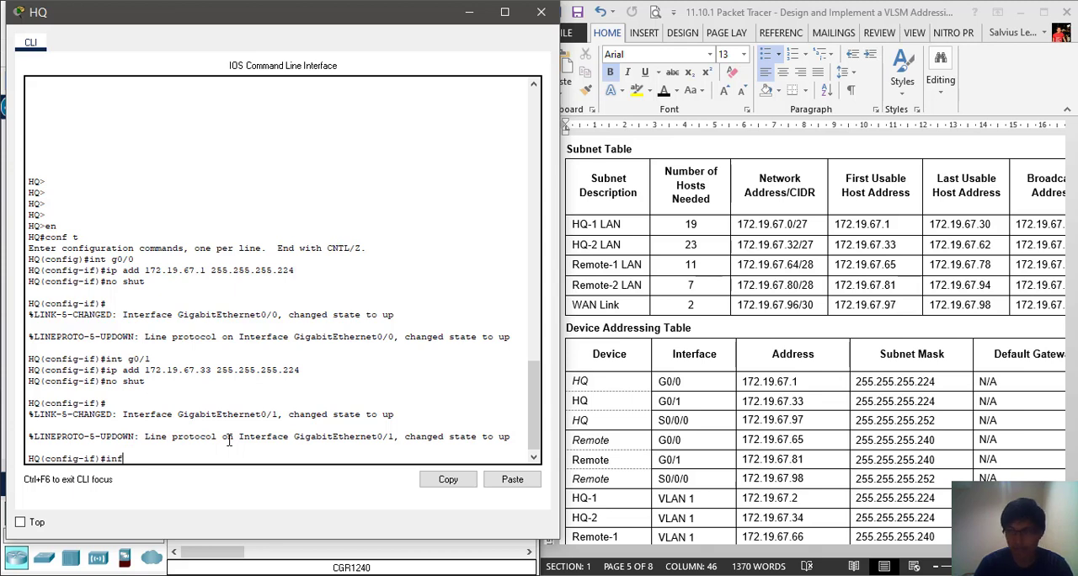
pyautogui.write(' s0/0/')
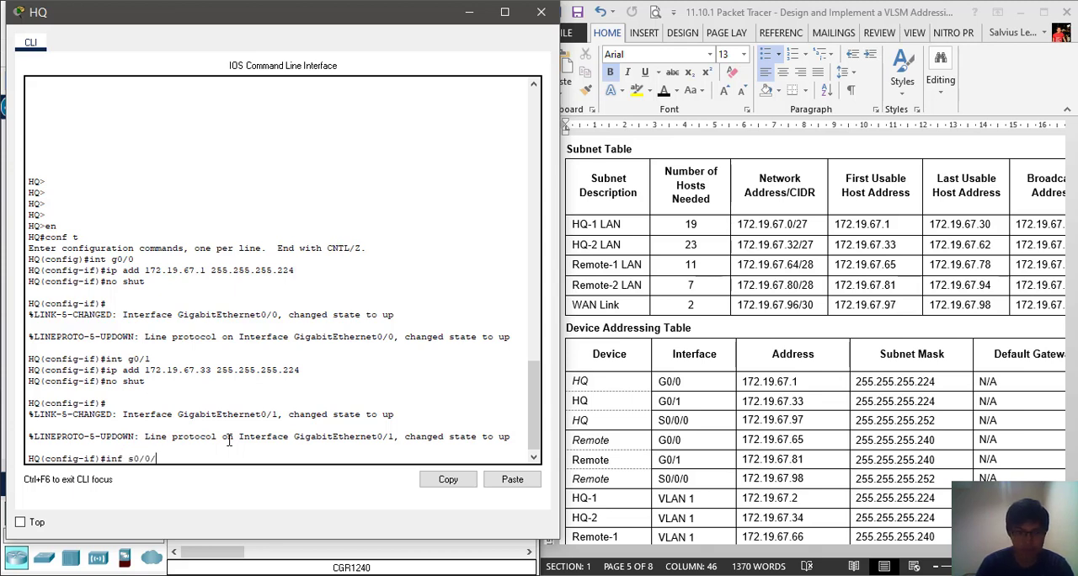
pyautogui.write('0')
pyautogui.press('Return')
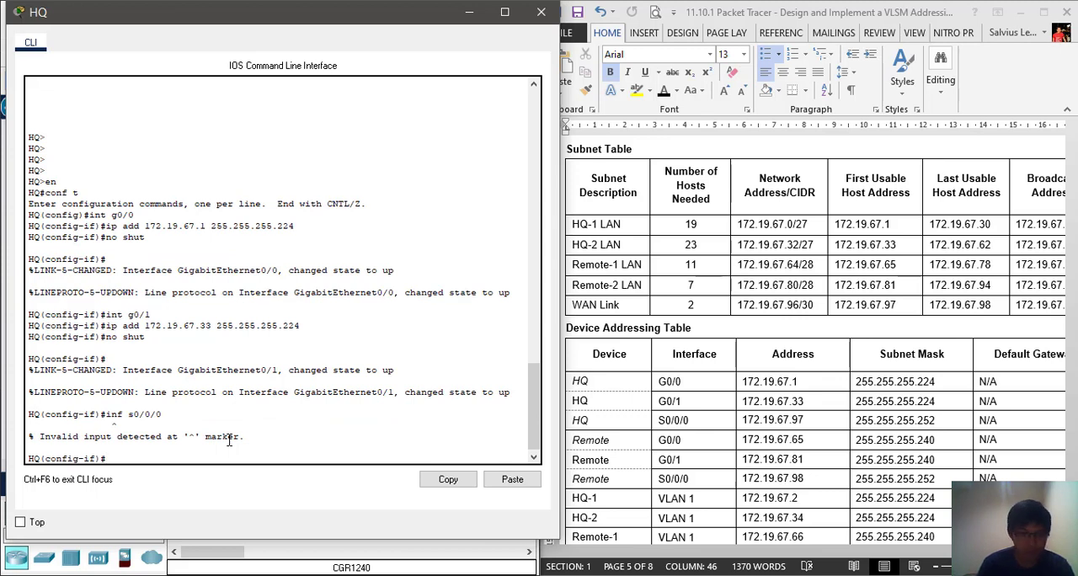
pyautogui.press('Up')
pyautogui.press('Left')
pyautogui.press('Left')
pyautogui.press('Left')
pyautogui.press('Left')
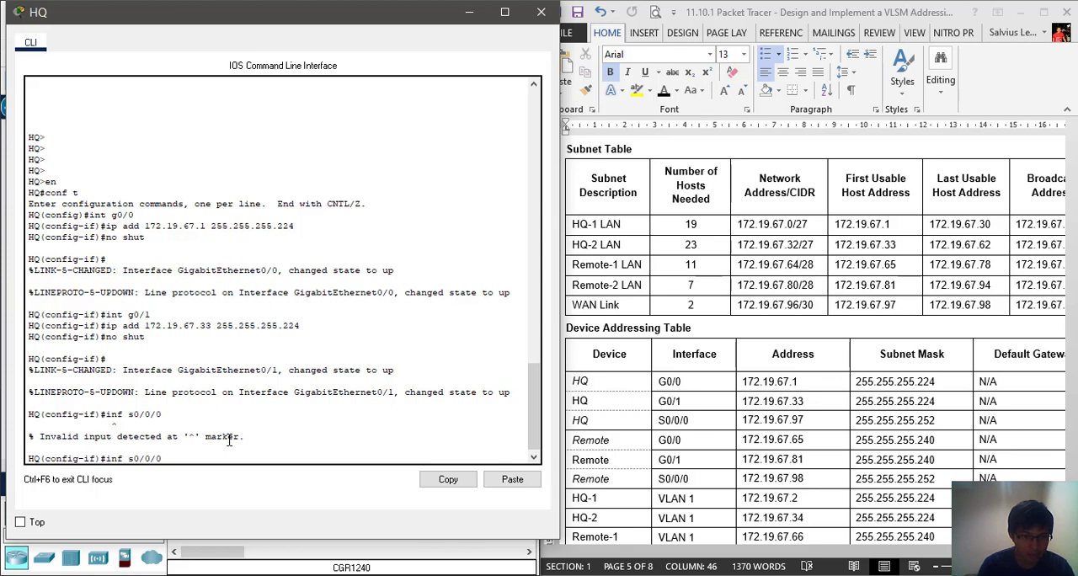
pyautogui.press('BackSpace')
pyautogui.write('t')
pyautogui.press('Right')
pyautogui.press('Right')
pyautogui.press('Right')
pyautogui.press('Right')
pyautogui.press('Right')
pyautogui.press('Right')
pyautogui.press('Right')
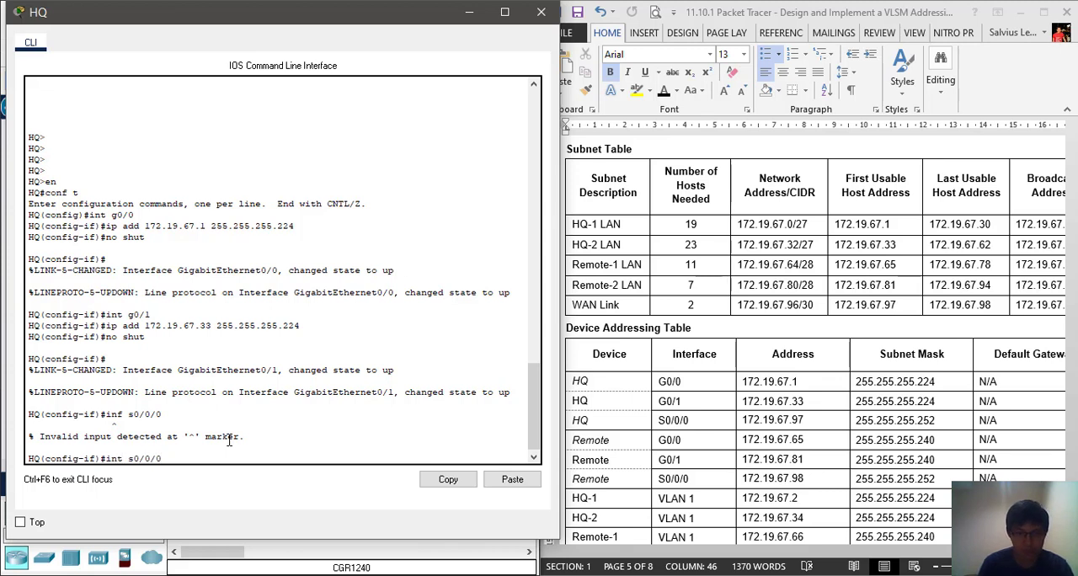
pyautogui.press('Return')
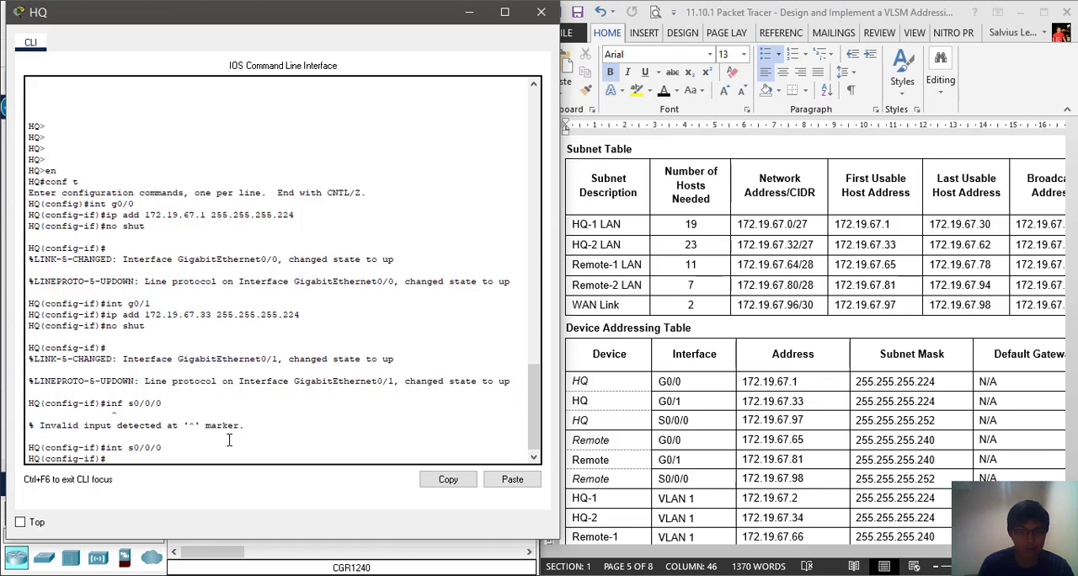
# Assign the IP address 172.19.67.97 with mask 255.255.255.252 to HQ's S0/0/0 interface and enable it with no shut
pyautogui.write('ip ad')
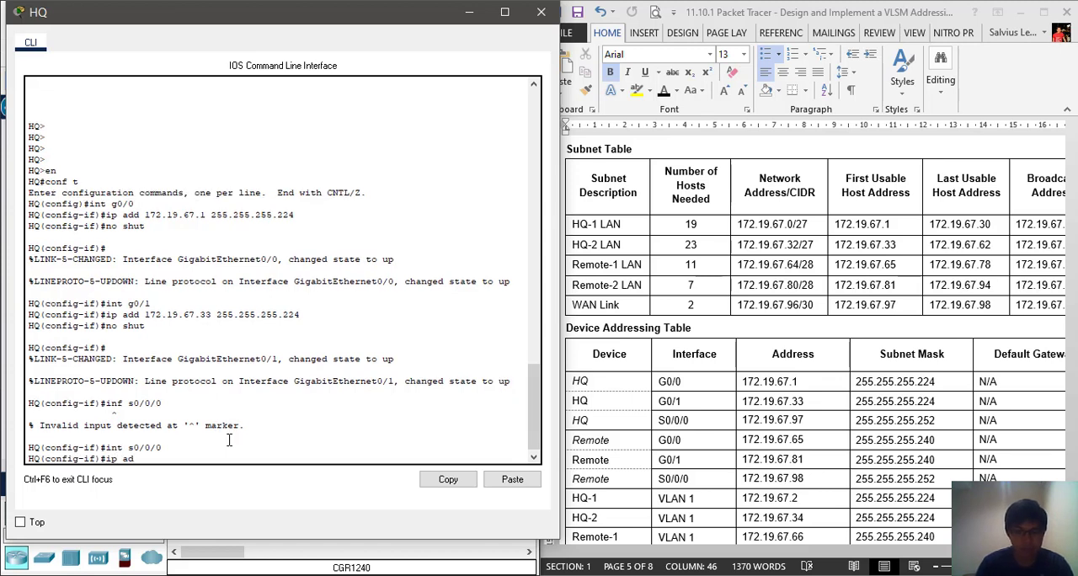
pyautogui.write('d 172.19.67')
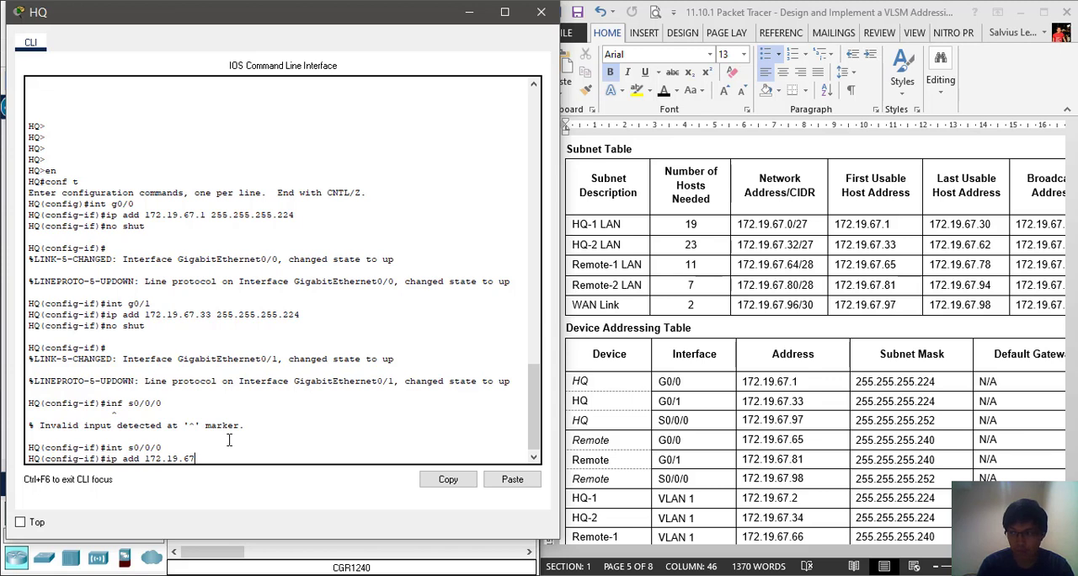
pyautogui.write('.97 2')
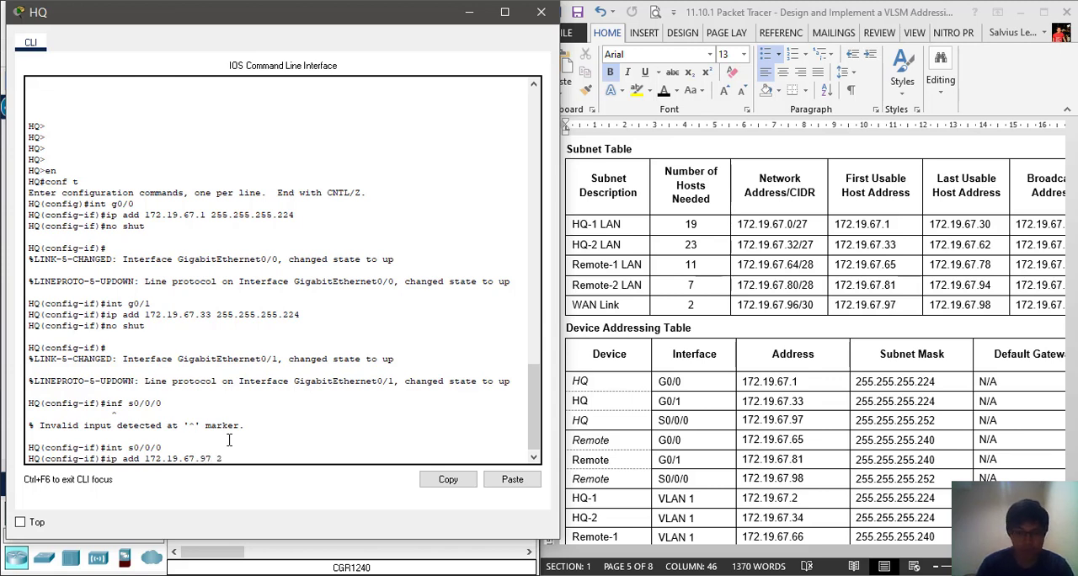
pyautogui.write('55.255.255')
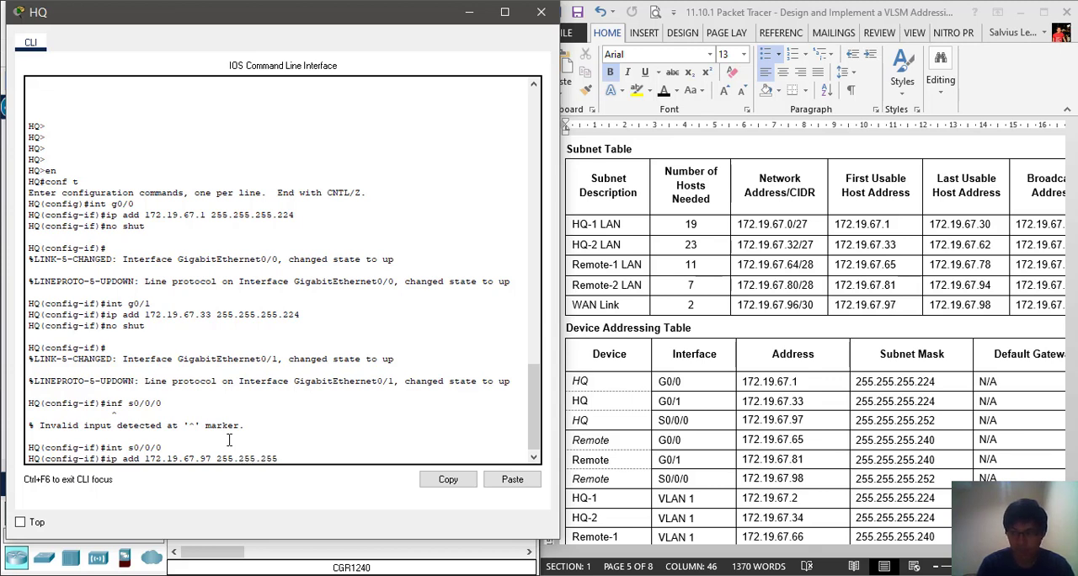
pyautogui.write('.2')
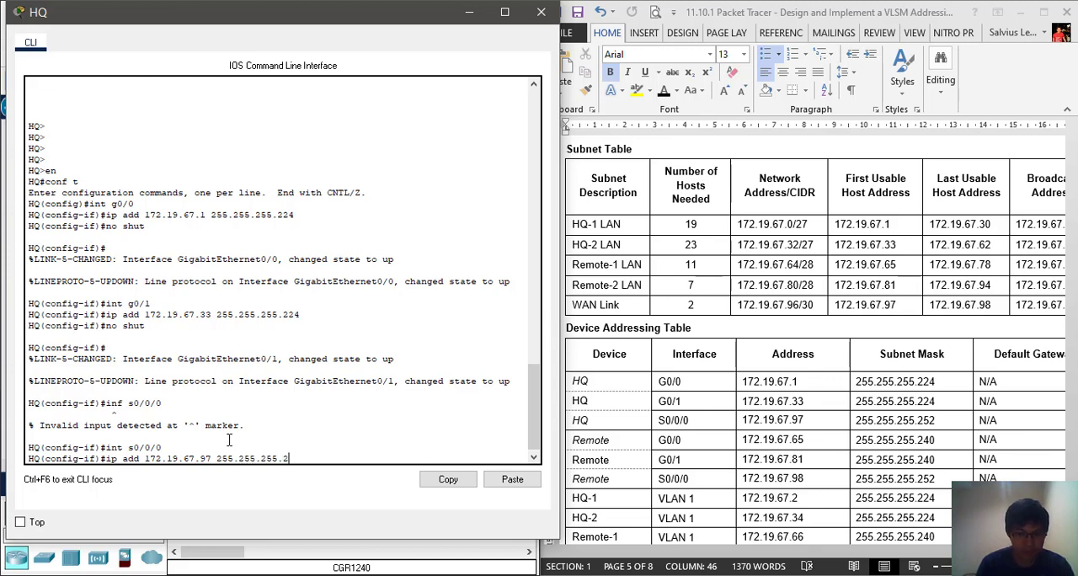
pyautogui.write('52')
pyautogui.press('Return')
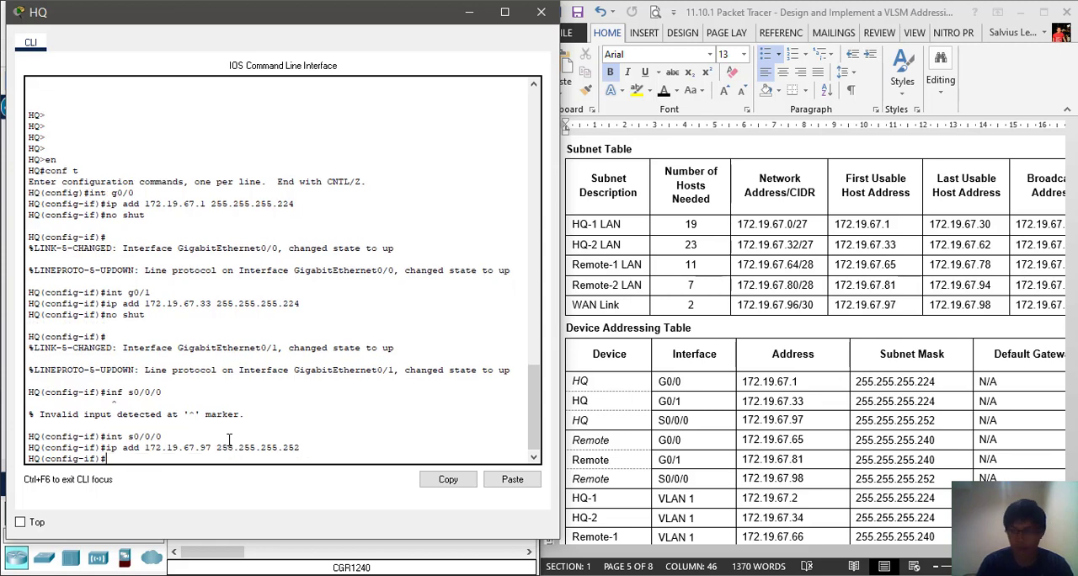
pyautogui.write('no ')
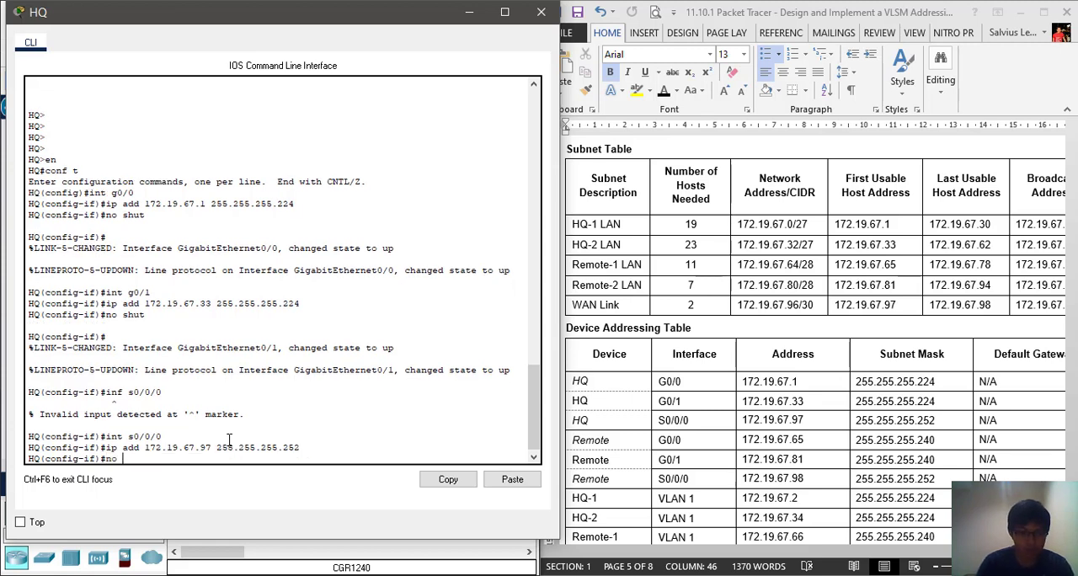
pyautogui.write('shut')
pyautogui.press('Return')
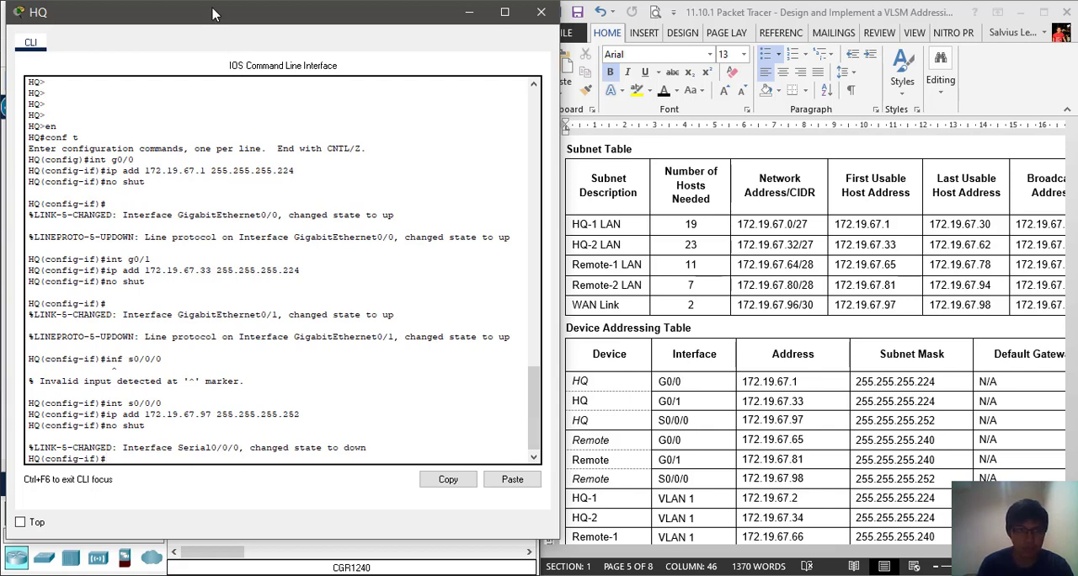
# Close the HQ router's window and open the Remote router's CLI beside the device addressing table
pyautogui.moveTo(212, 15); pyautogui.dragTo(614, 70)
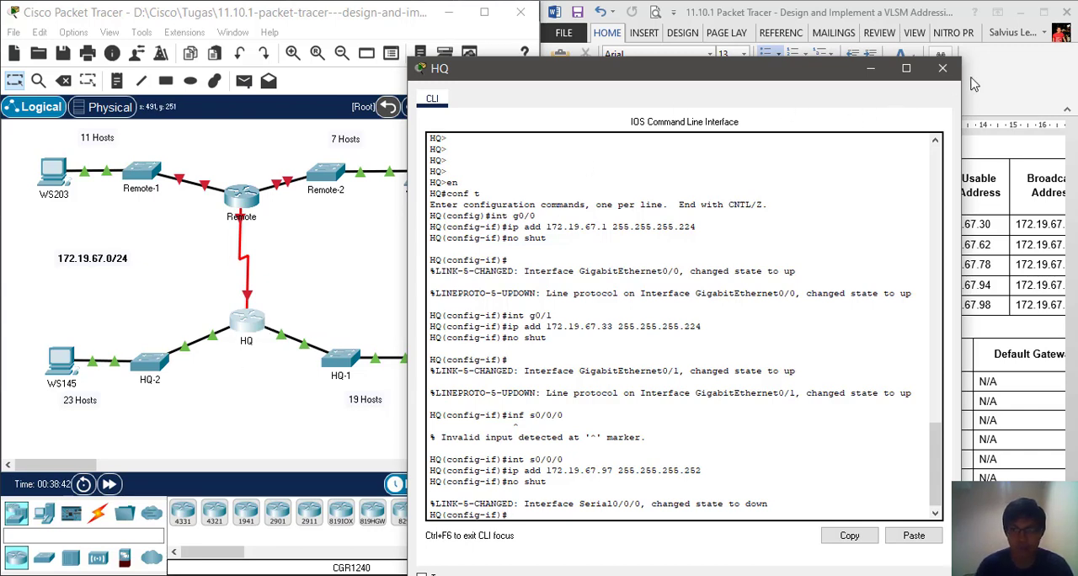
pyautogui.click(942, 69)
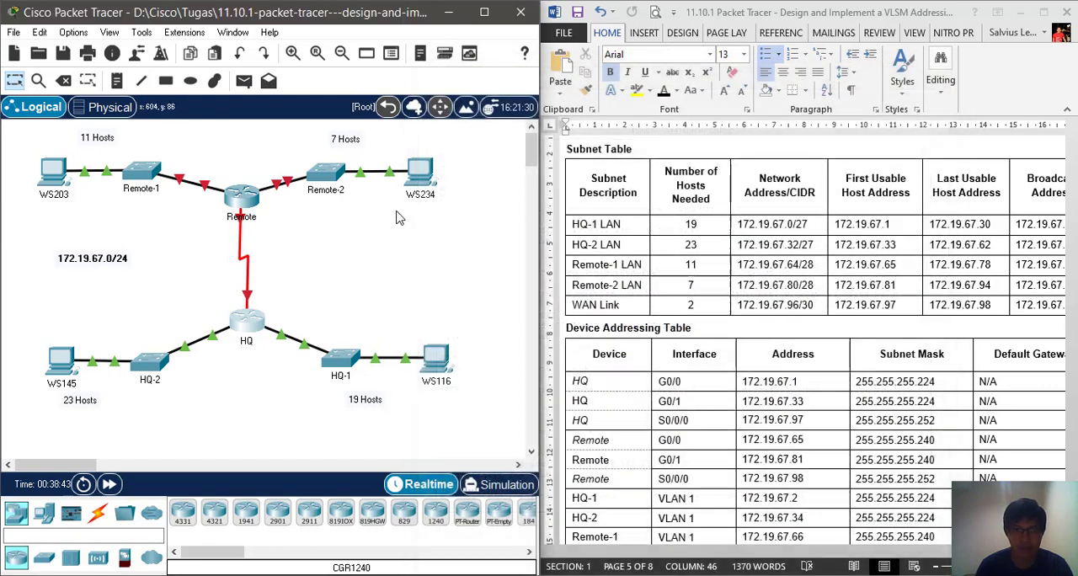
pyautogui.click(244, 201)
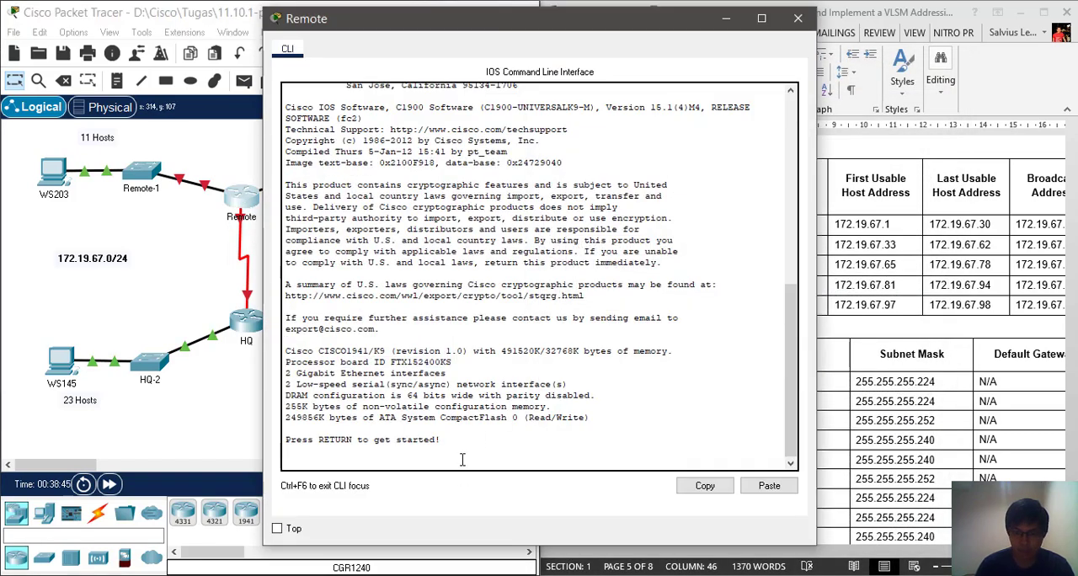
pyautogui.press('Return')
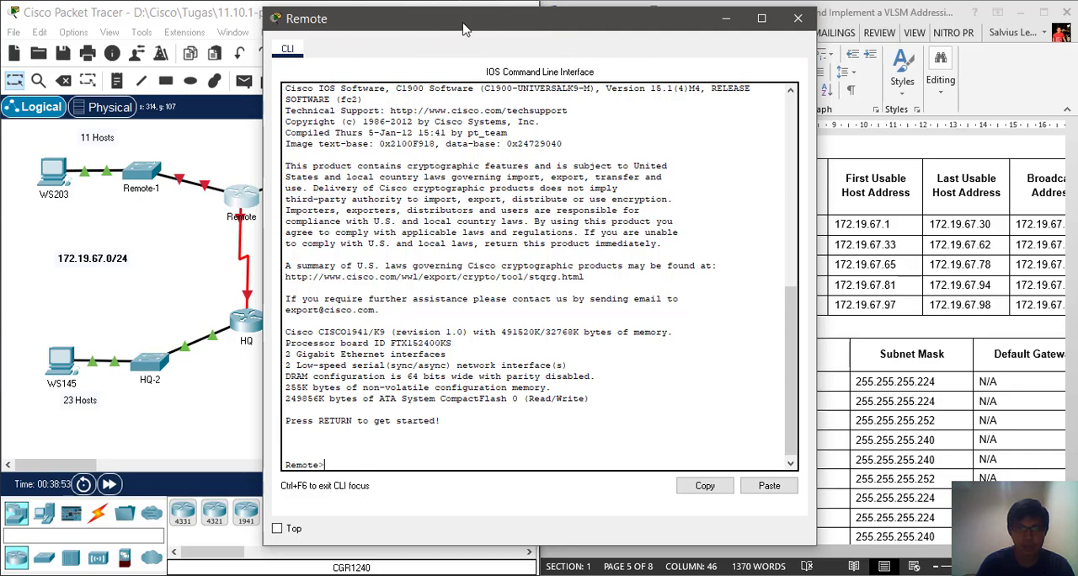
pyautogui.moveTo(463, 27); pyautogui.dragTo(200, 25)
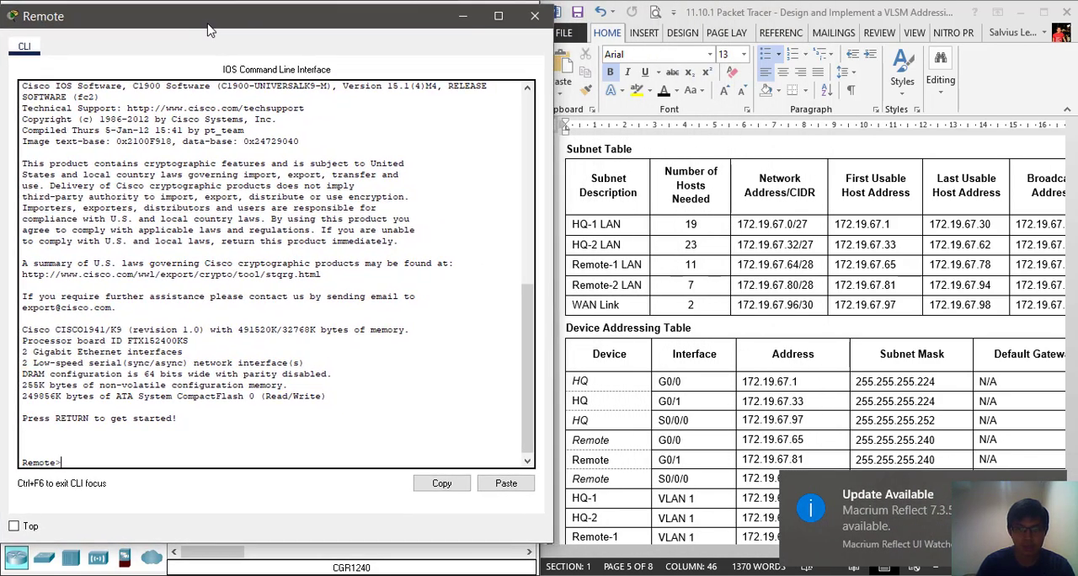
pyautogui.click(947, 320)
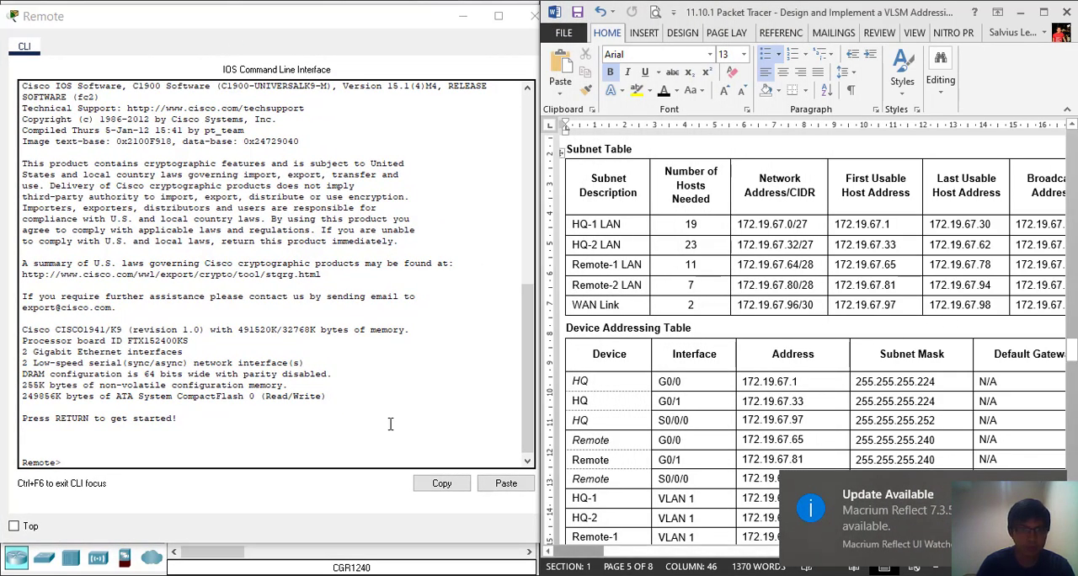
pyautogui.click(238, 460)
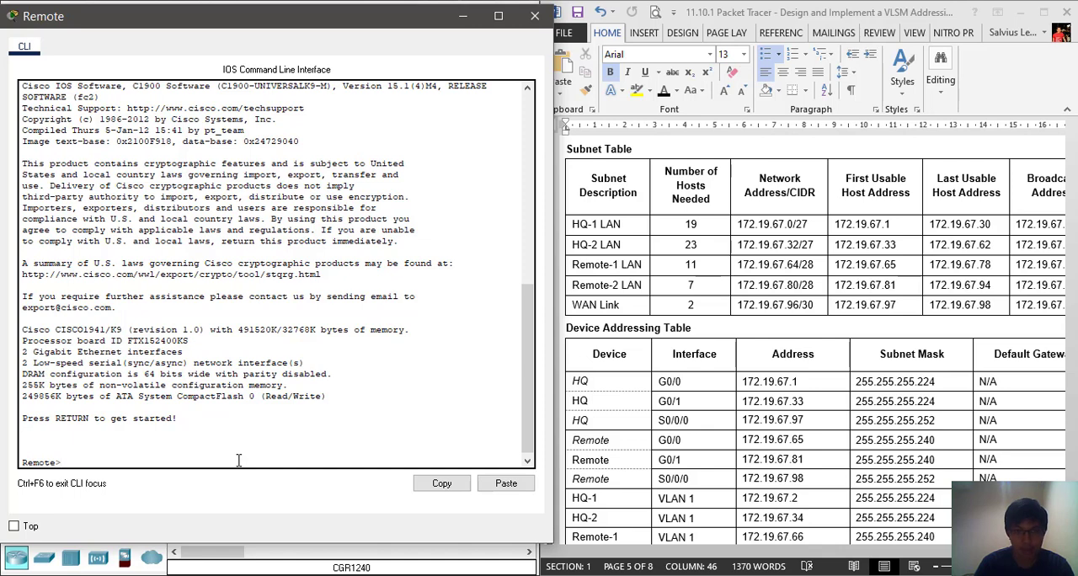
# Enter privileged EXEC mode and global configuration mode on the Remote router
pyautogui.write('en')
pyautogui.press('Return')
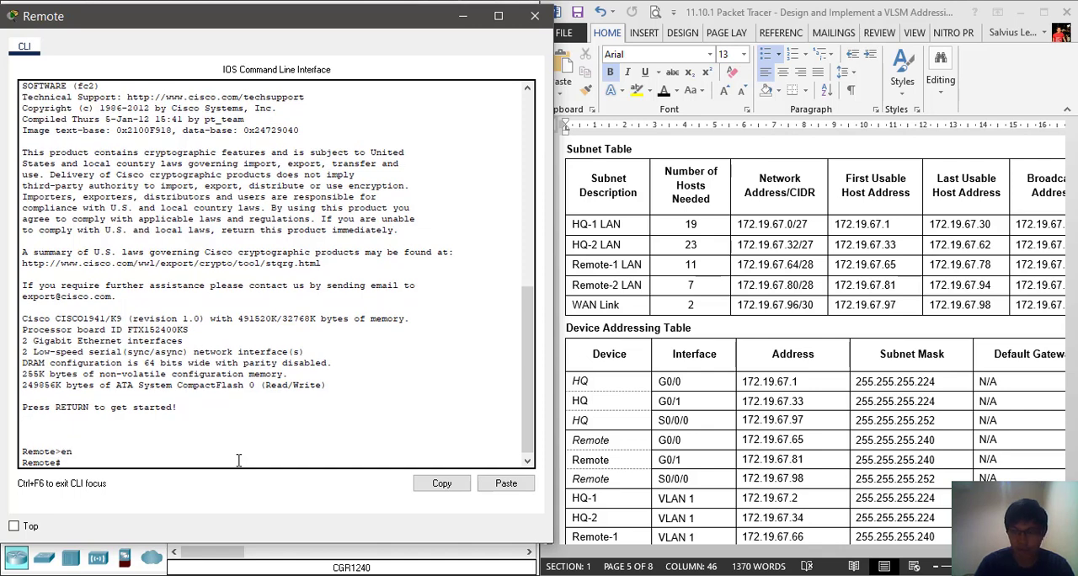
pyautogui.write('conf t')
pyautogui.press('Return')
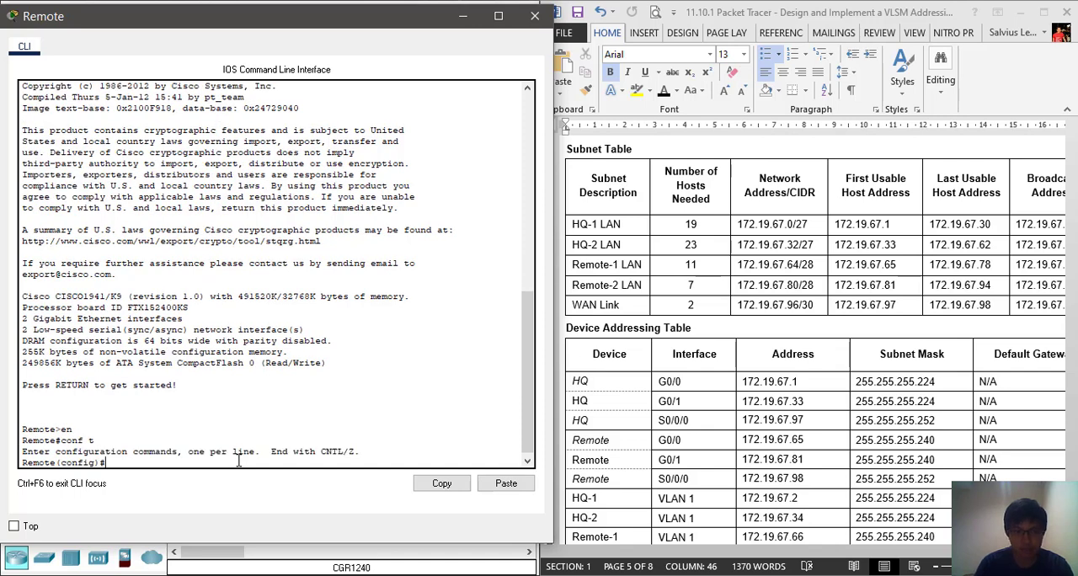
# Assign the IP address 172.19.67.65 with mask 255.255.255.240 to the Remote router's G0/0 interface
pyautogui.write('int g0/0')
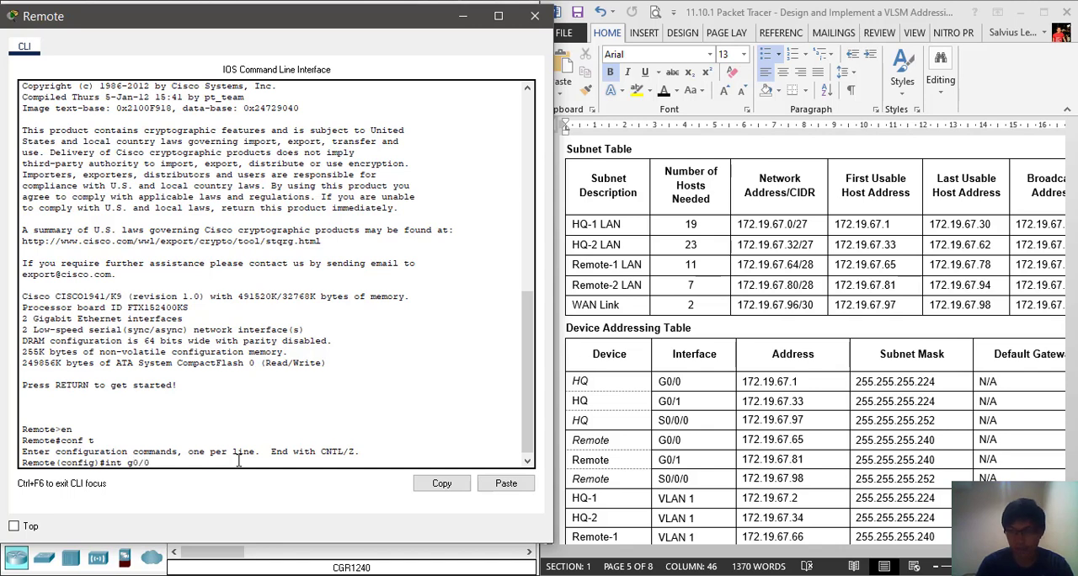
pyautogui.press('Return')
pyautogui.write('ip add')
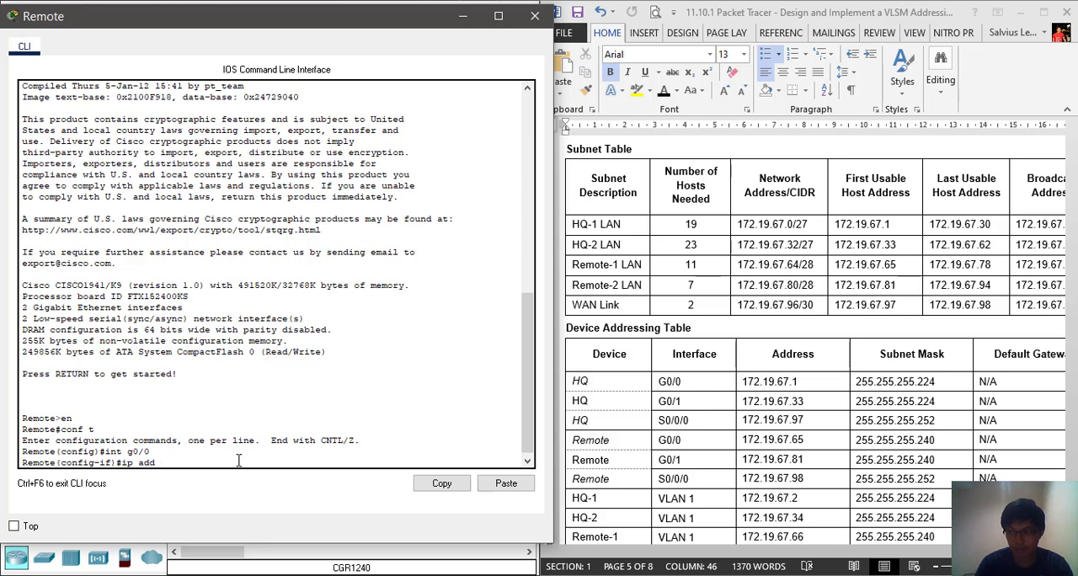
pyautogui.write(' 172.19.67')
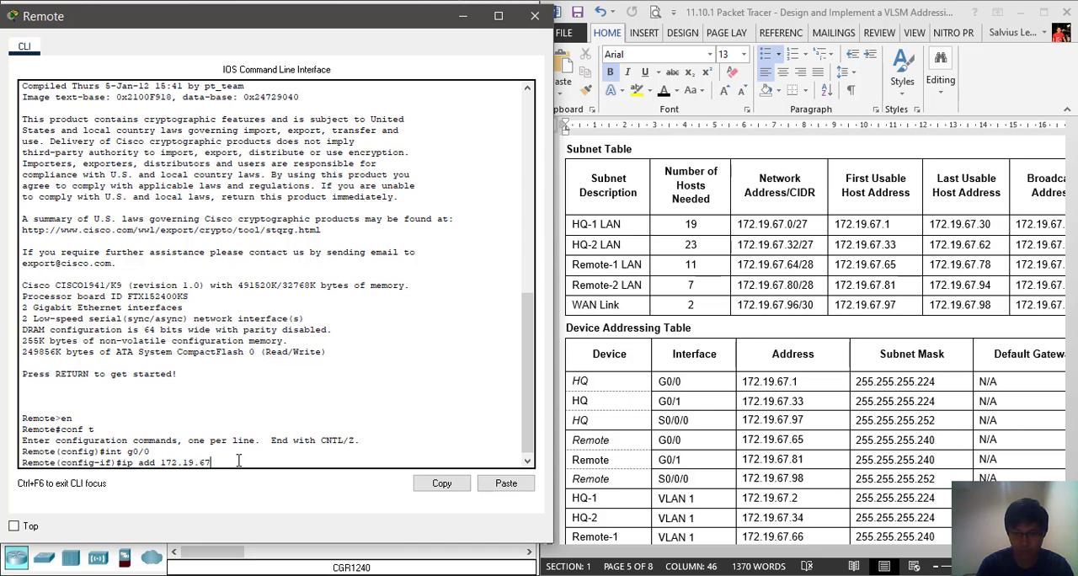
pyautogui.write('.')
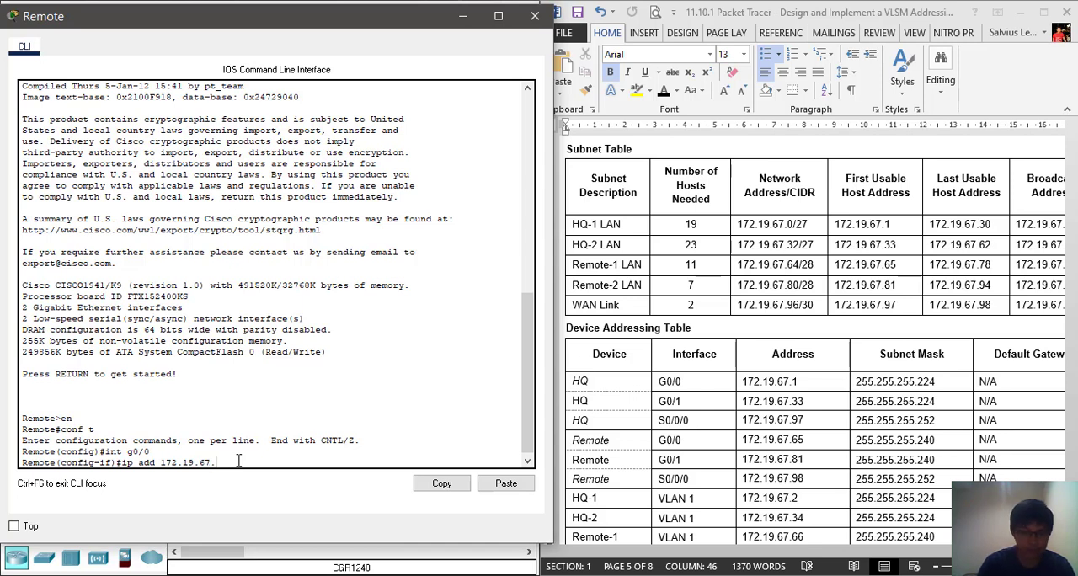
pyautogui.write('65 2')
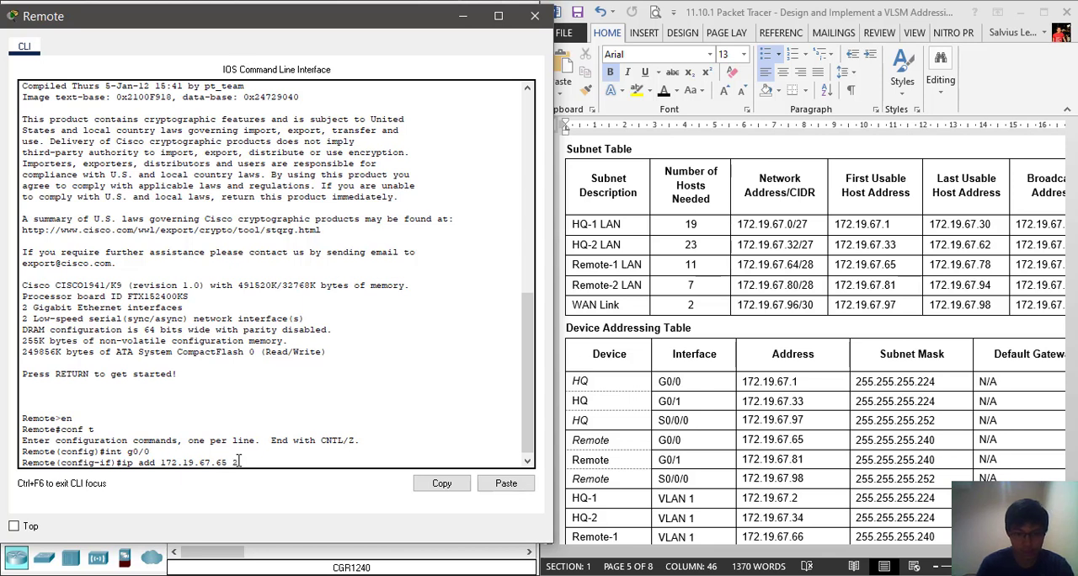
pyautogui.write('55.255')
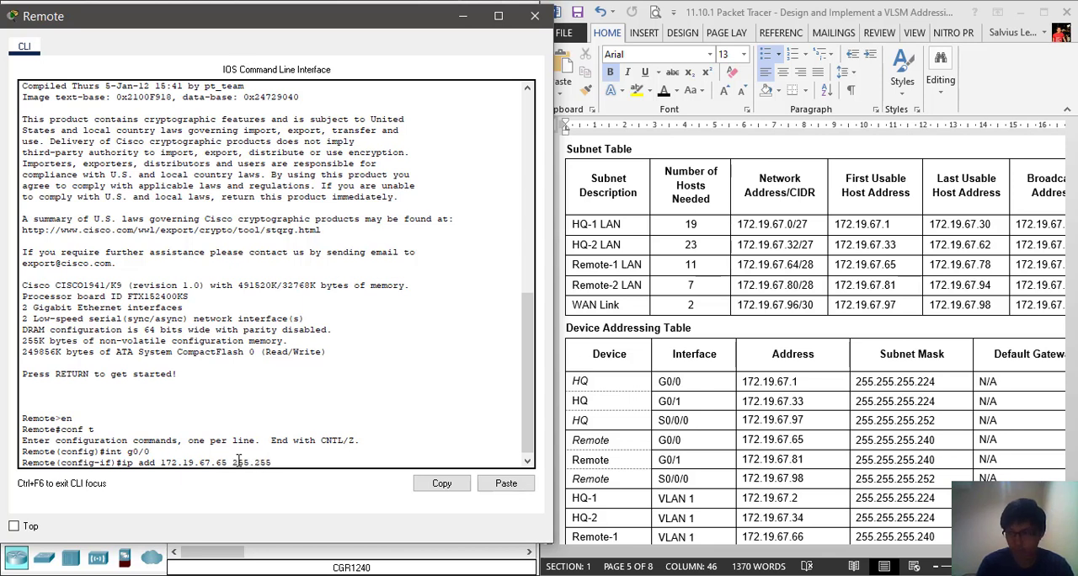
pyautogui.write('.255.2')
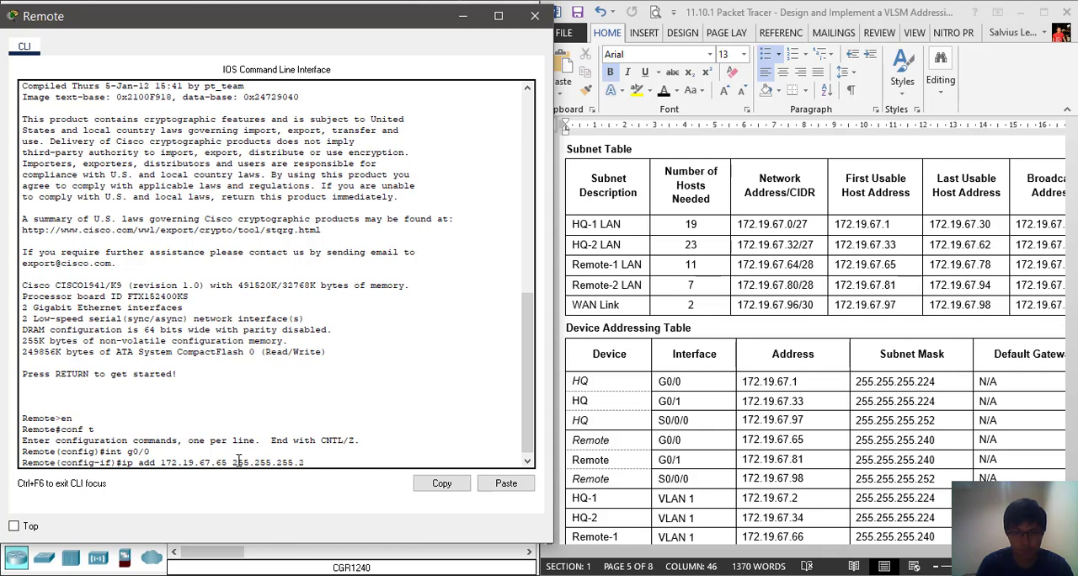
pyautogui.write('40')
pyautogui.press('Return')
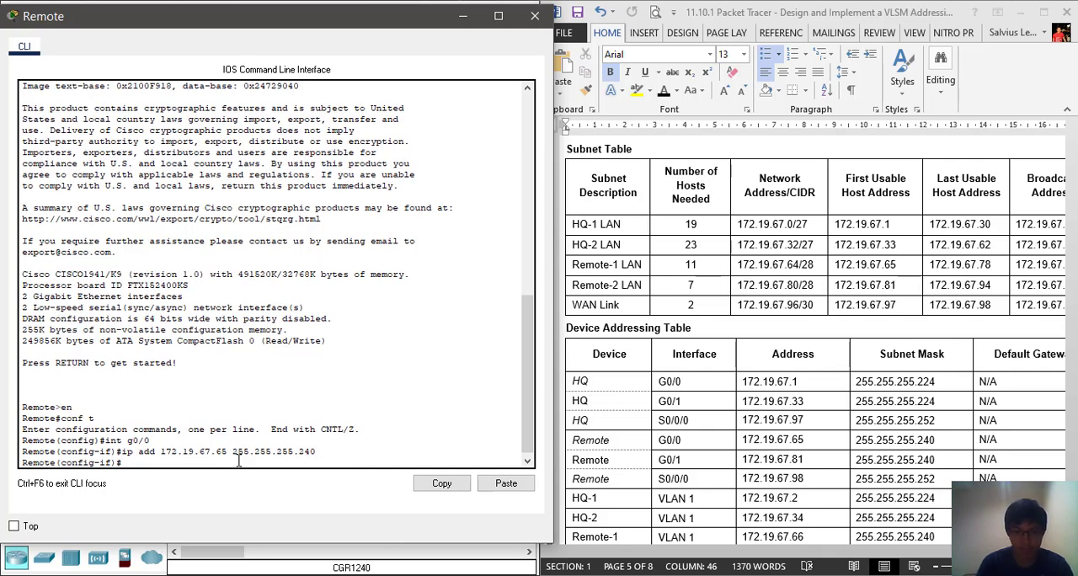
# Enable the Remote router's G0/0 interface with no shut and return to the interface configuration prompt
pyautogui.write('no shut')
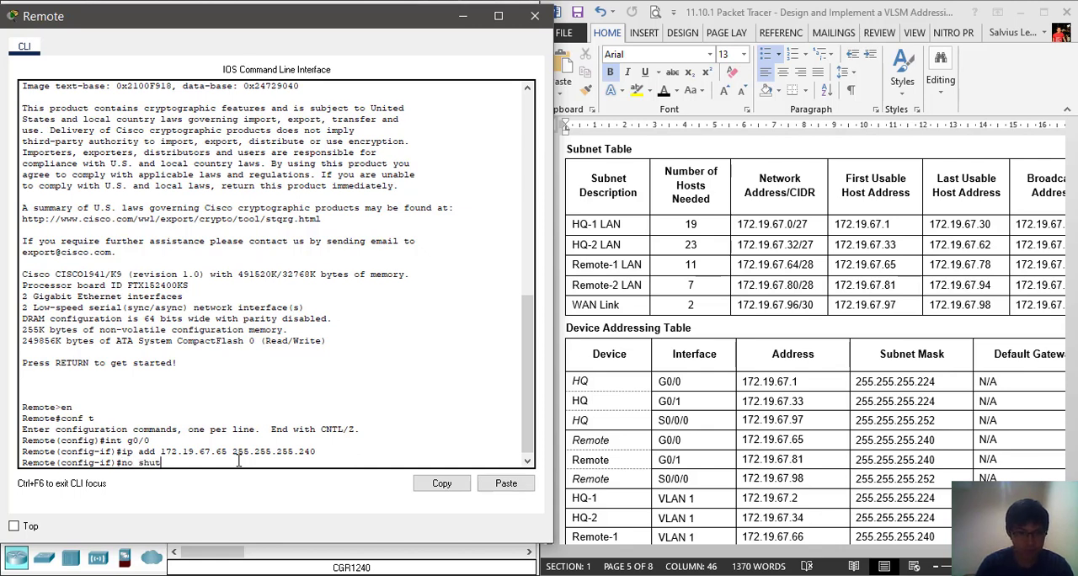
pyautogui.press('Return')
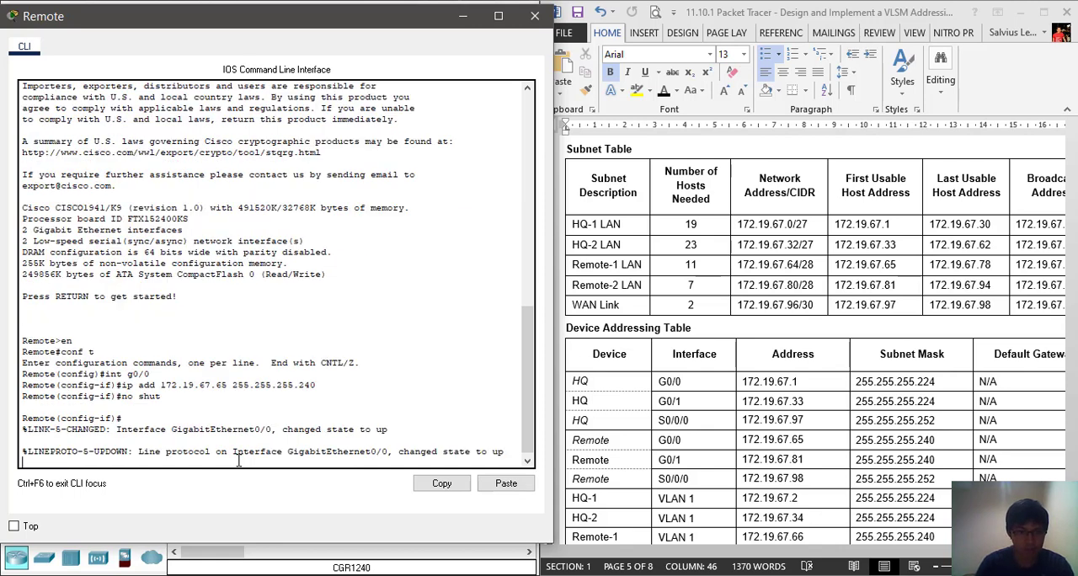
pyautogui.press('Return')
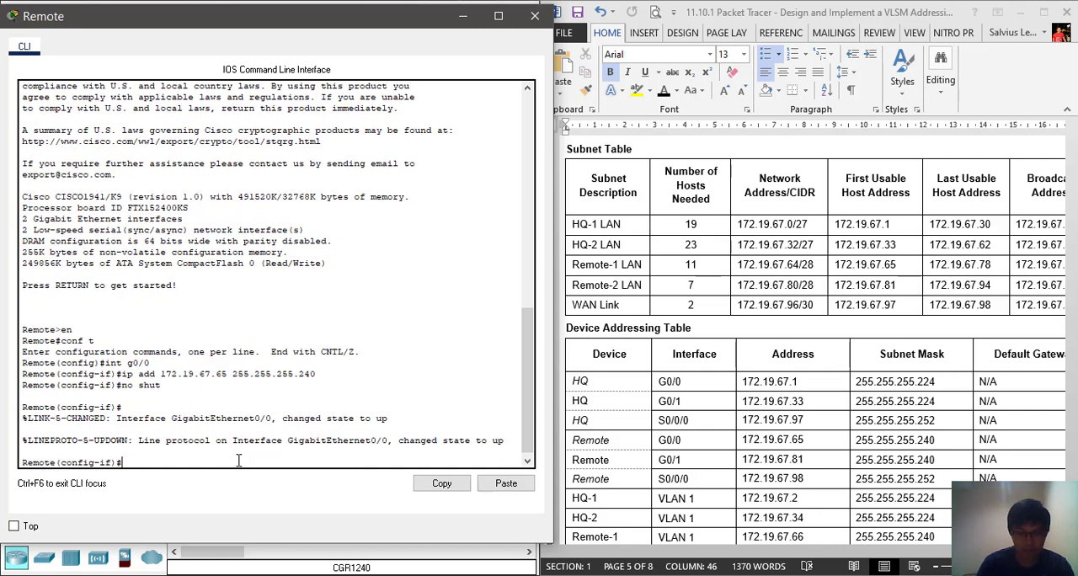
# Assign the IP address 172.19.67.81 with mask 255.255.255.240 to the Remote router's G0/1 interface
pyautogui.write('int')
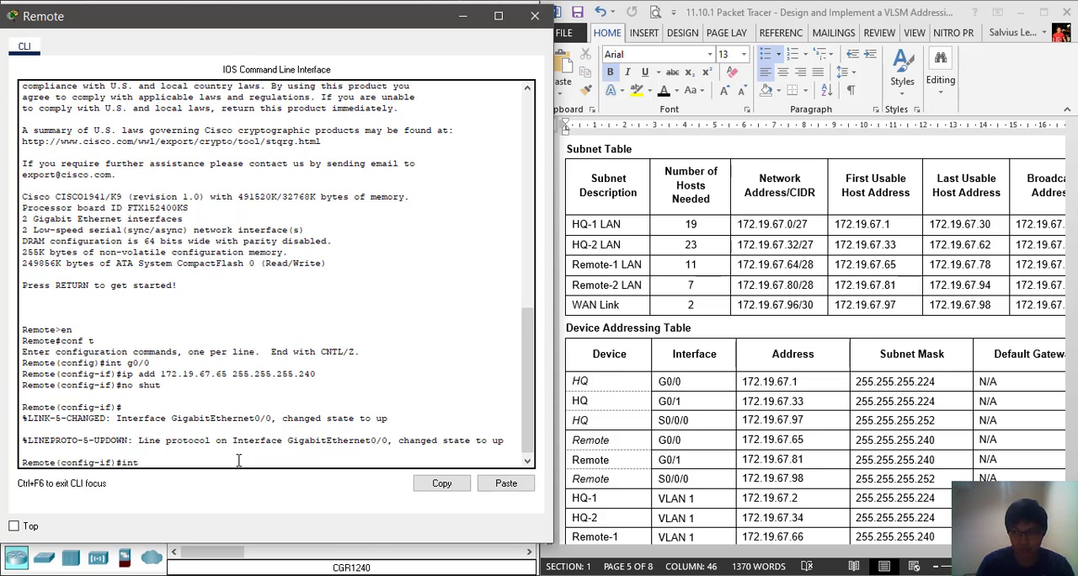
pyautogui.write(' g0/1')
pyautogui.press('Return')
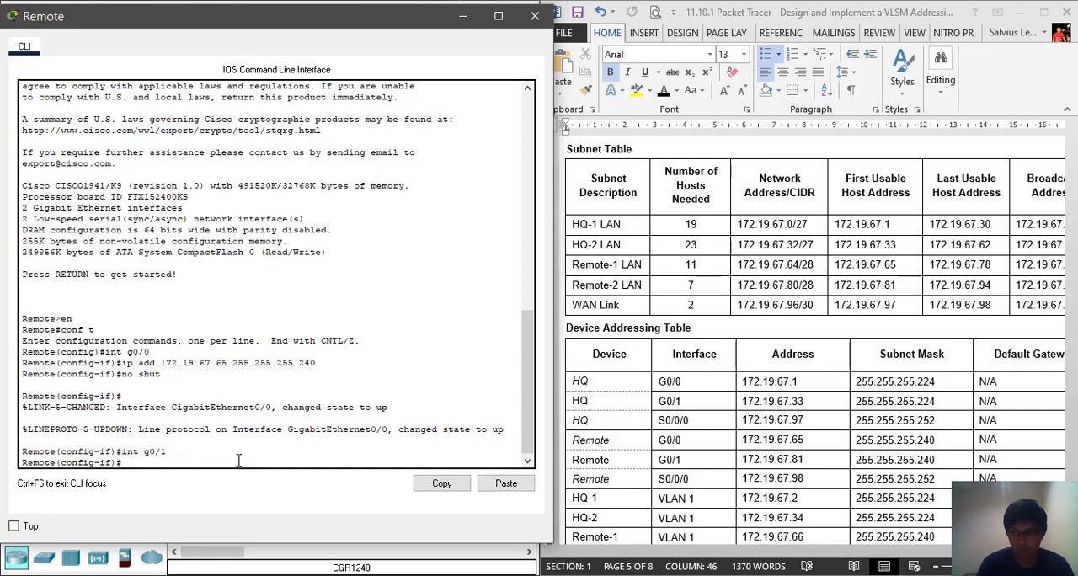
pyautogui.write('ip add')
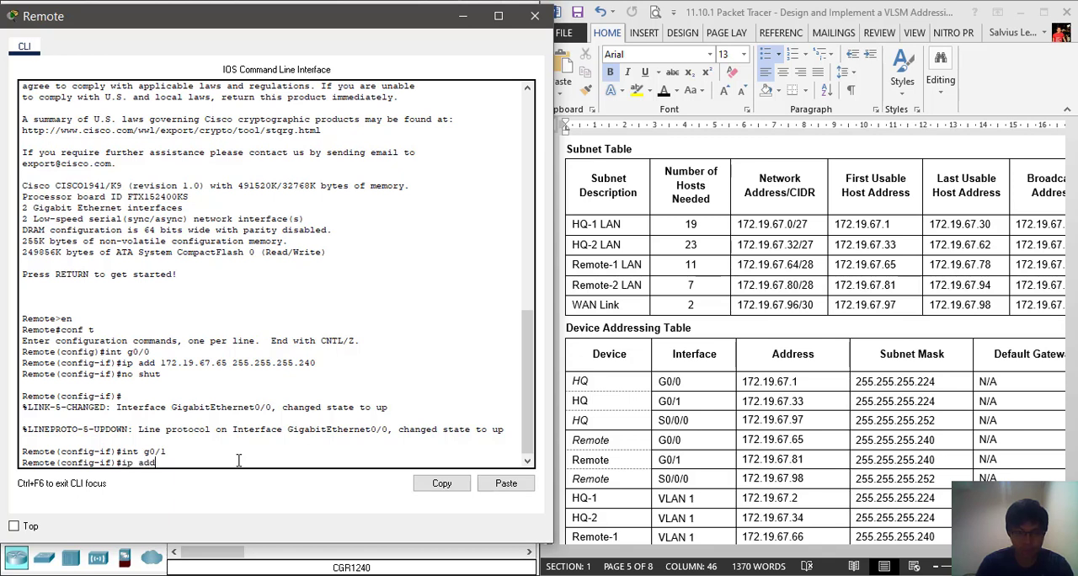
pyautogui.write(' 172.19.')
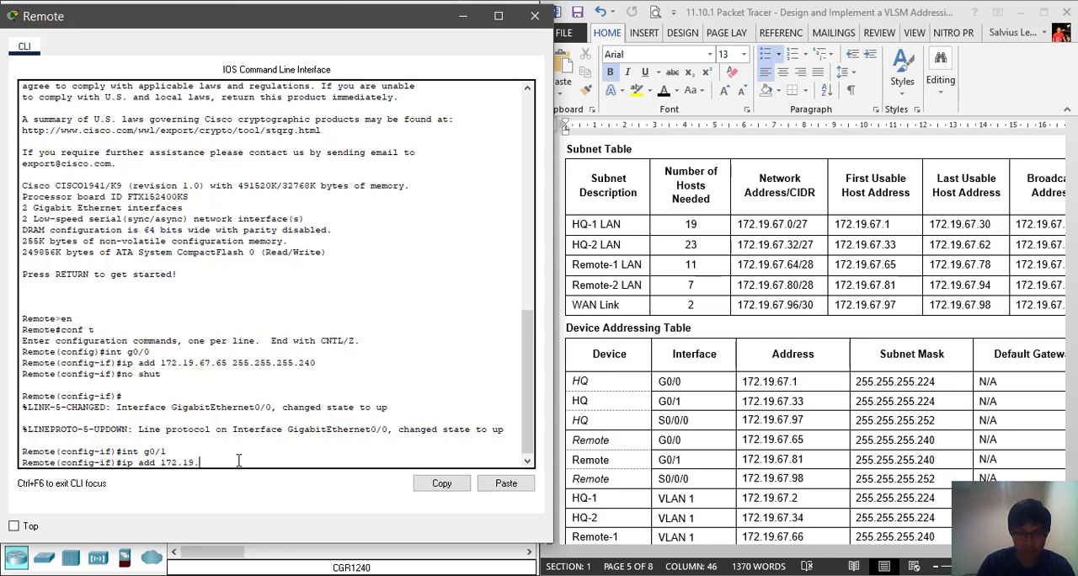
pyautogui.write('67.81 255.255.255.240')
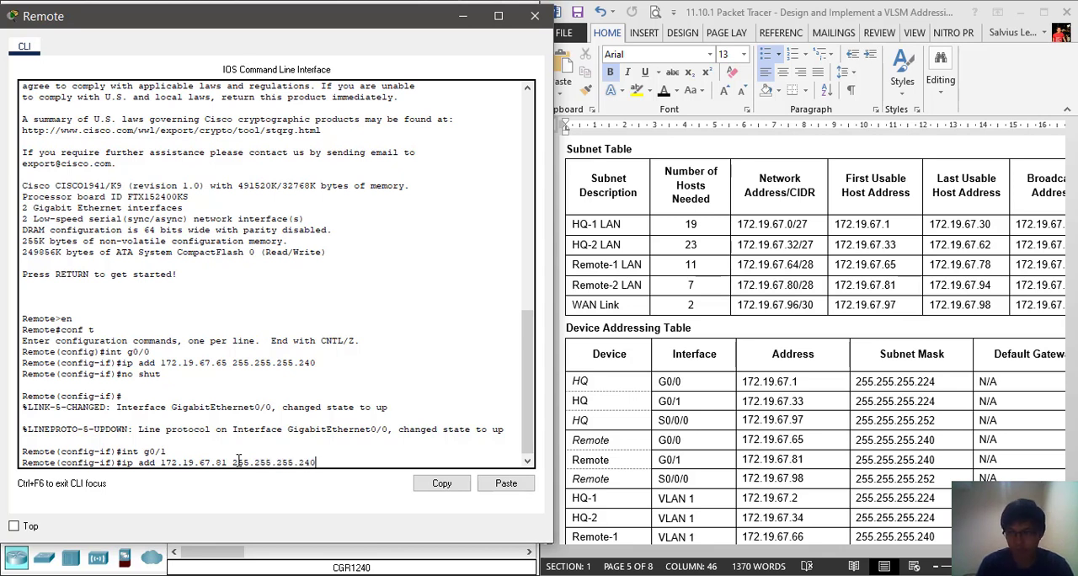
pyautogui.press('Return')
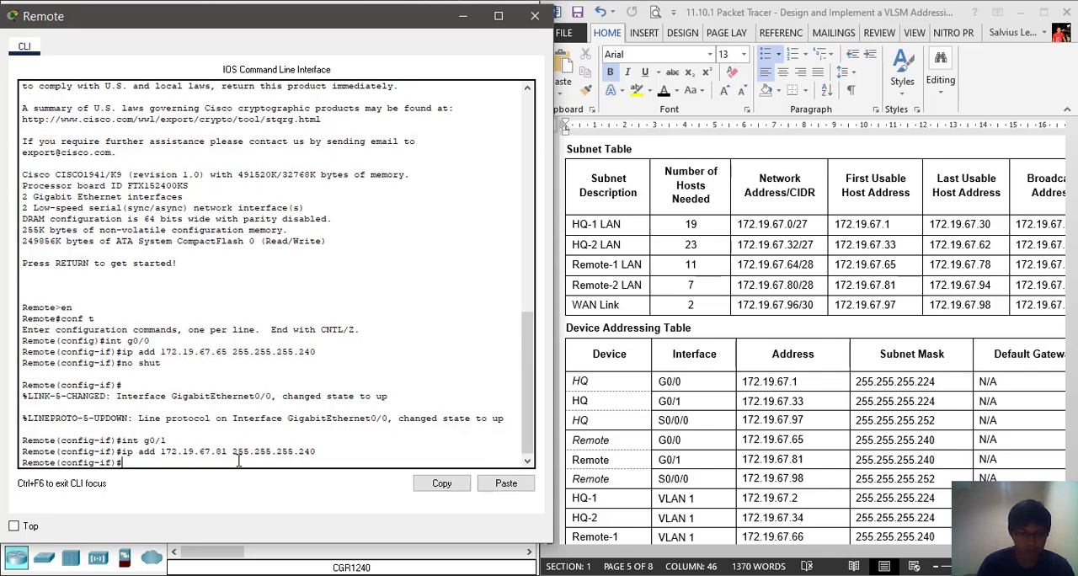
# Enable the Remote router's G0/1 interface with no shut and return to the interface configuration prompt
pyautogui.write('no shut')
pyautogui.press('Return')
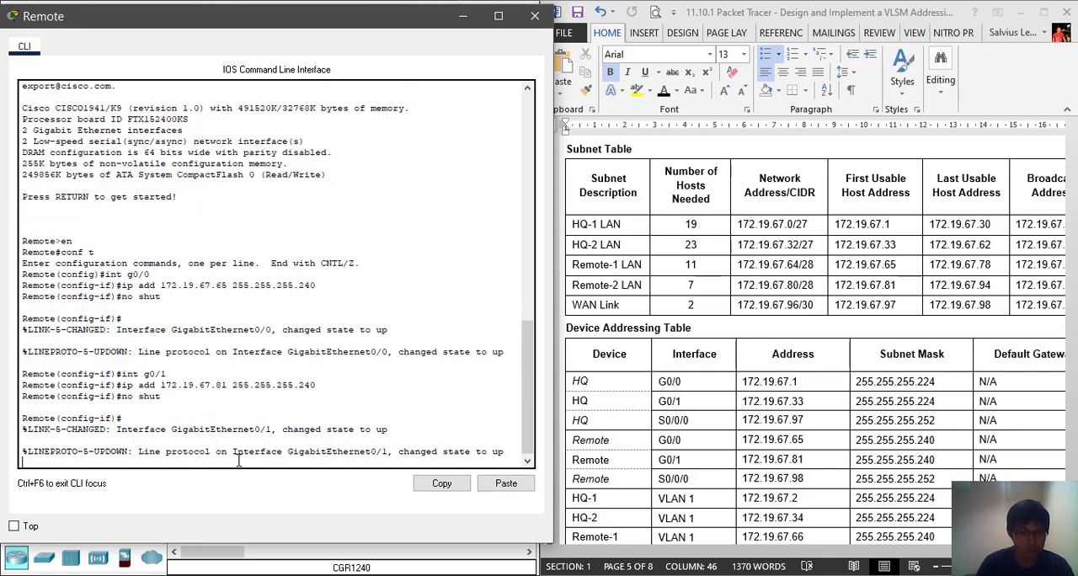
pyautogui.press('Return')
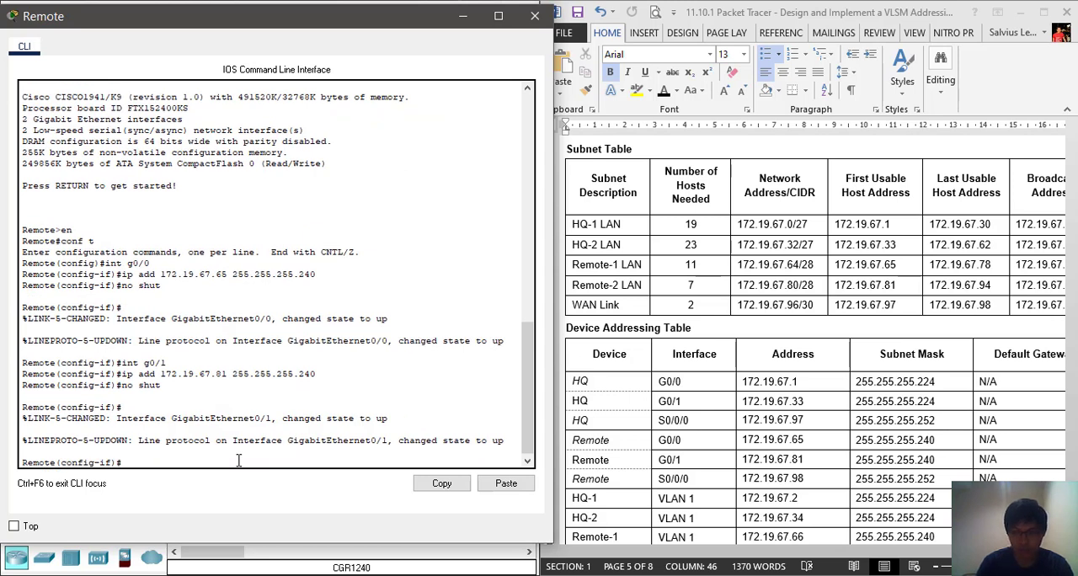
# Assign the IP address 172.19.67.98 with mask 255.255.255.252 to the Remote router's S0/0/0 interface
pyautogui.write('int')
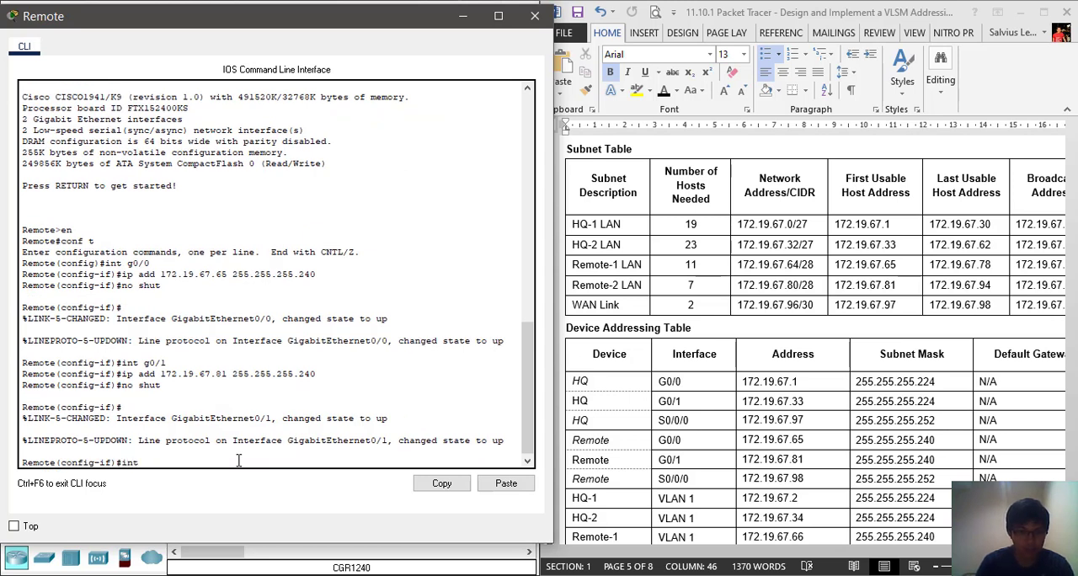
pyautogui.write(' s0/0/0')
pyautogui.press('Return')
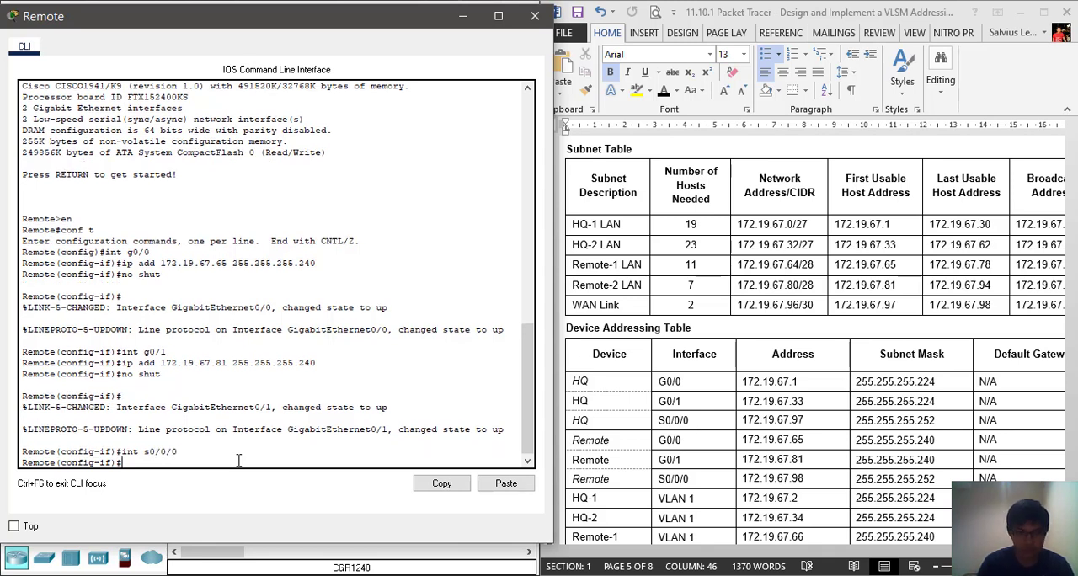
pyautogui.write('ip add 172')
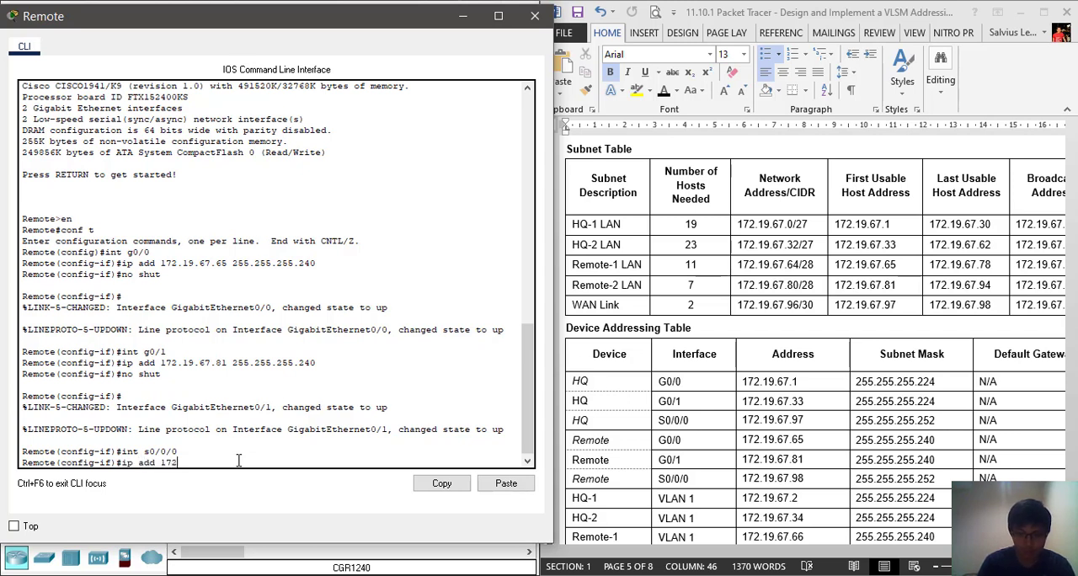
pyautogui.write('.19.67.98 255')
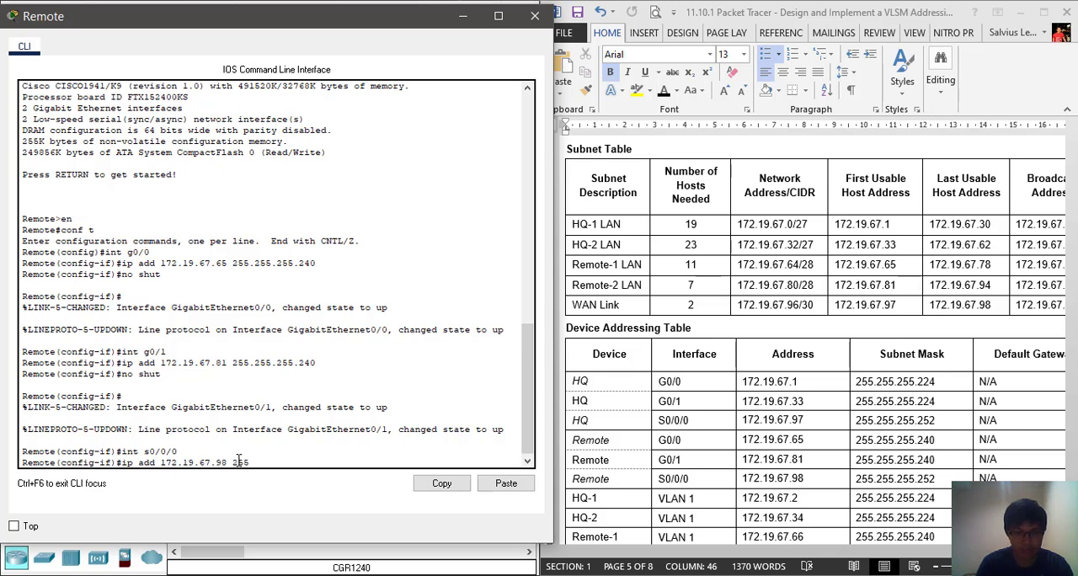
pyautogui.write('55.255.252')
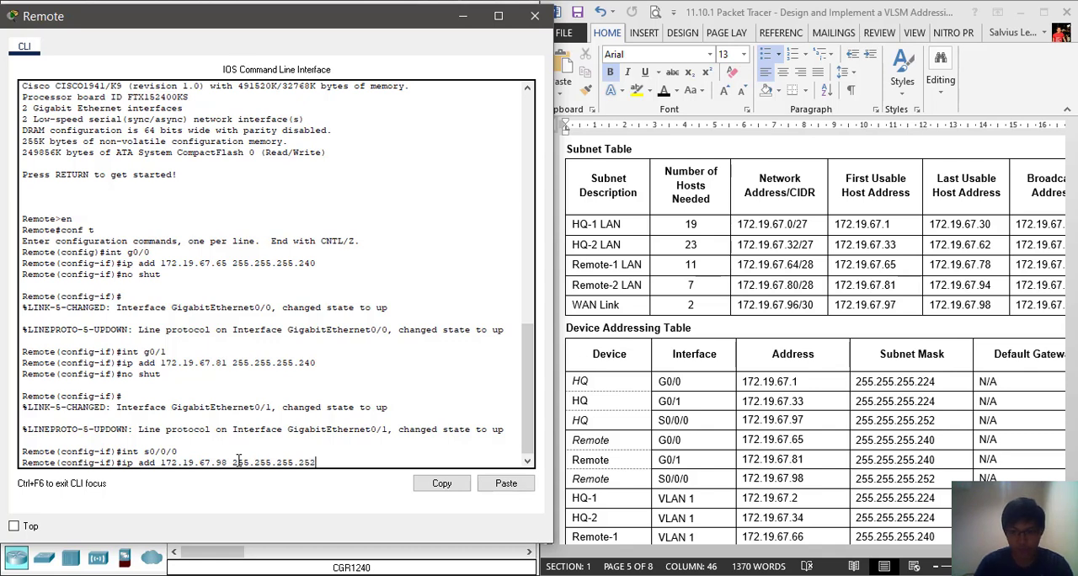
pyautogui.press('Return')
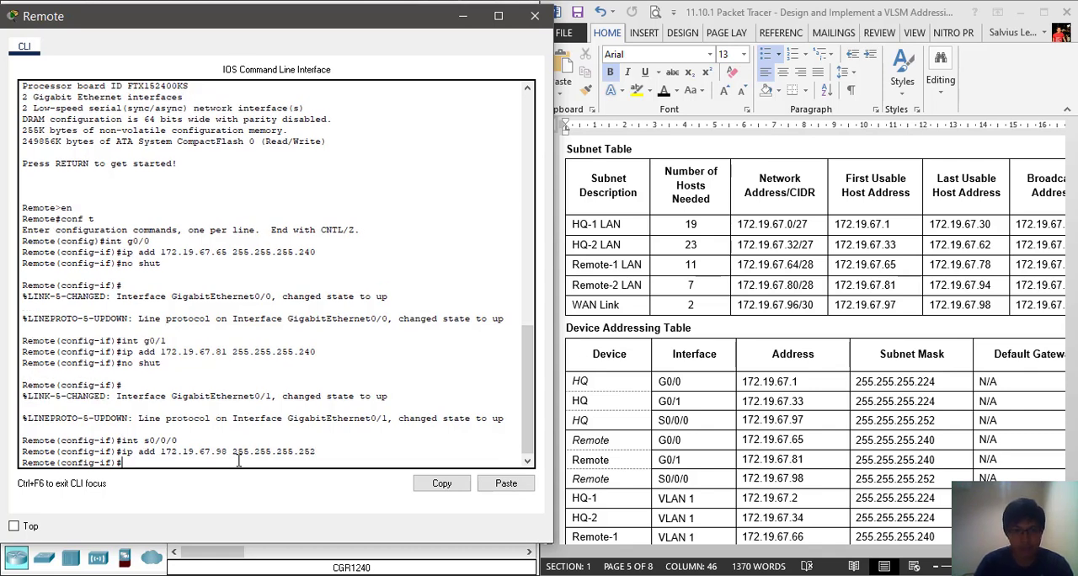
pyautogui.press('Return')
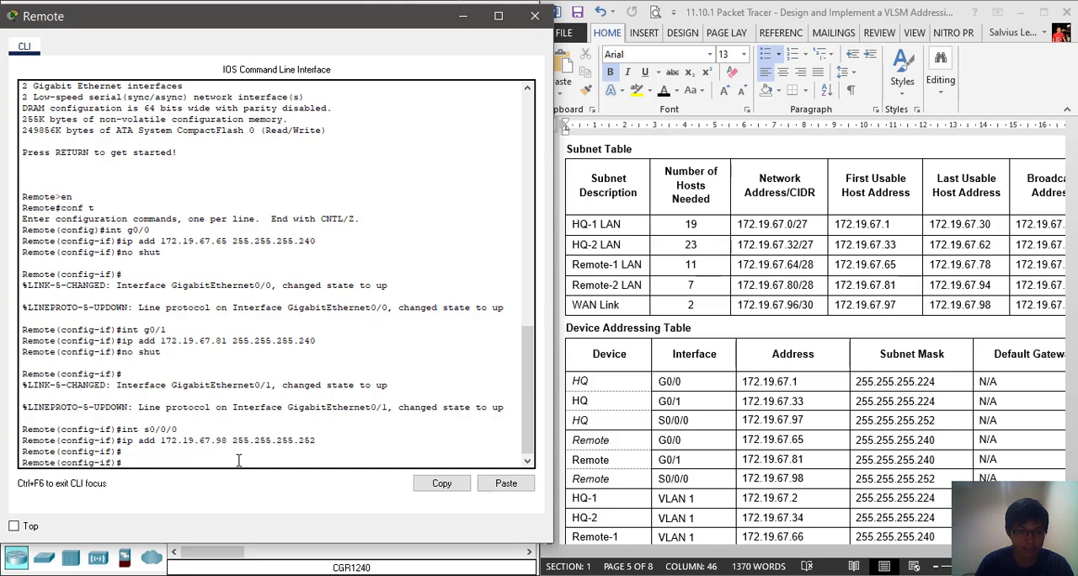
# Enable the Remote router's S0/0/0 interface with no shut and close the router's window
pyautogui.write('no shut')
pyautogui.press('Return')
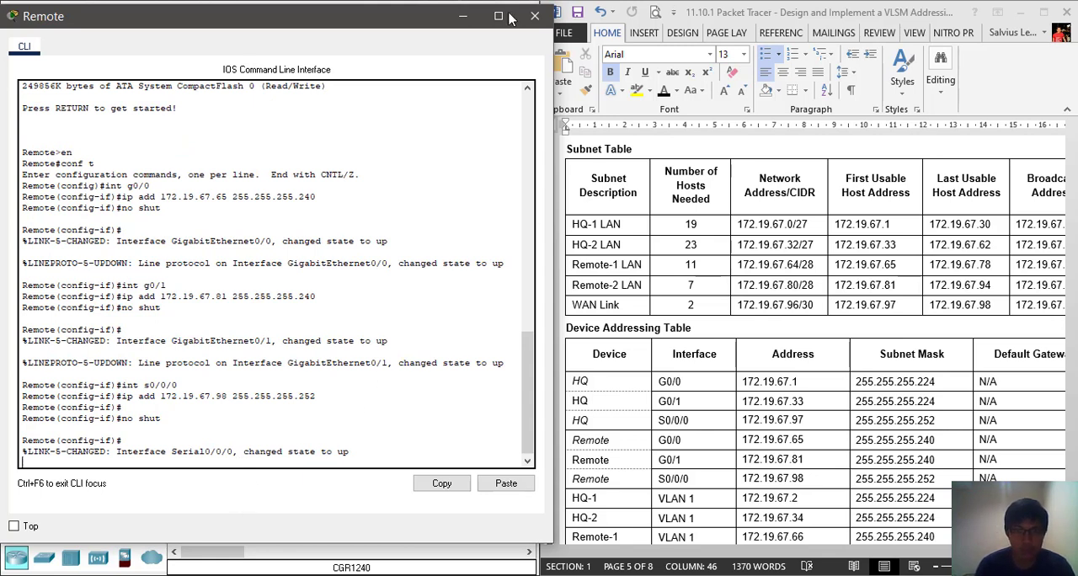
pyautogui.click(535, 16)
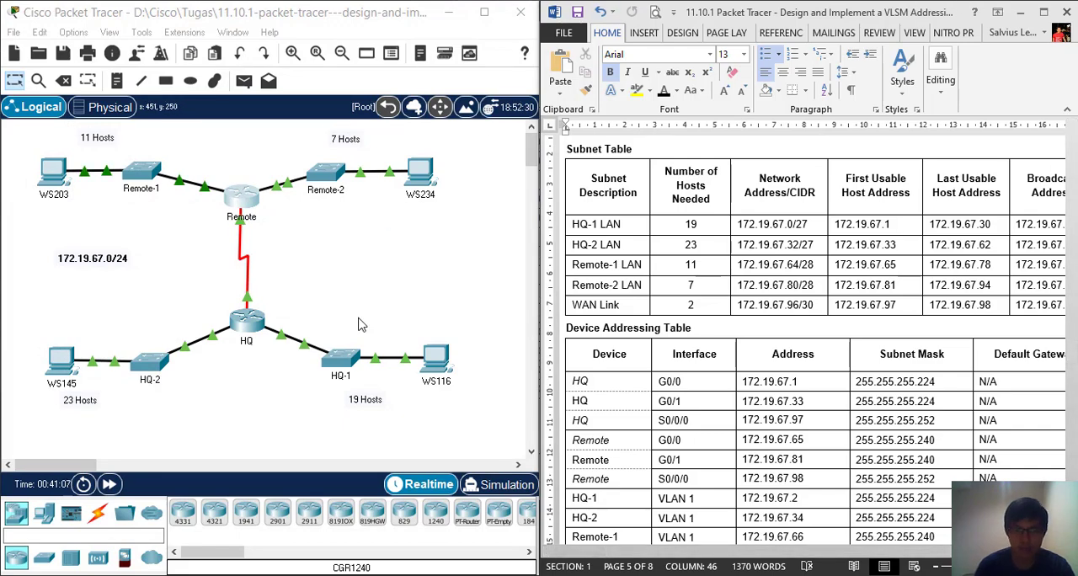
# Open the HQ-1 switch's CLI beside the device addressing table and enter global configuration mode through privileged EXEC mode
pyautogui.click(342, 364)
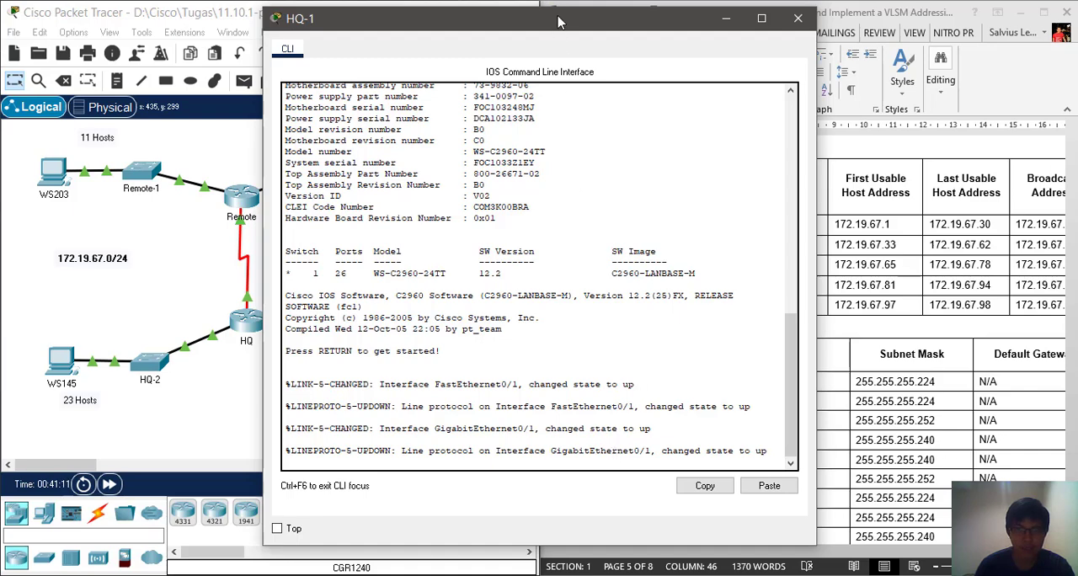
pyautogui.moveTo(541, 23); pyautogui.dragTo(286, 16)
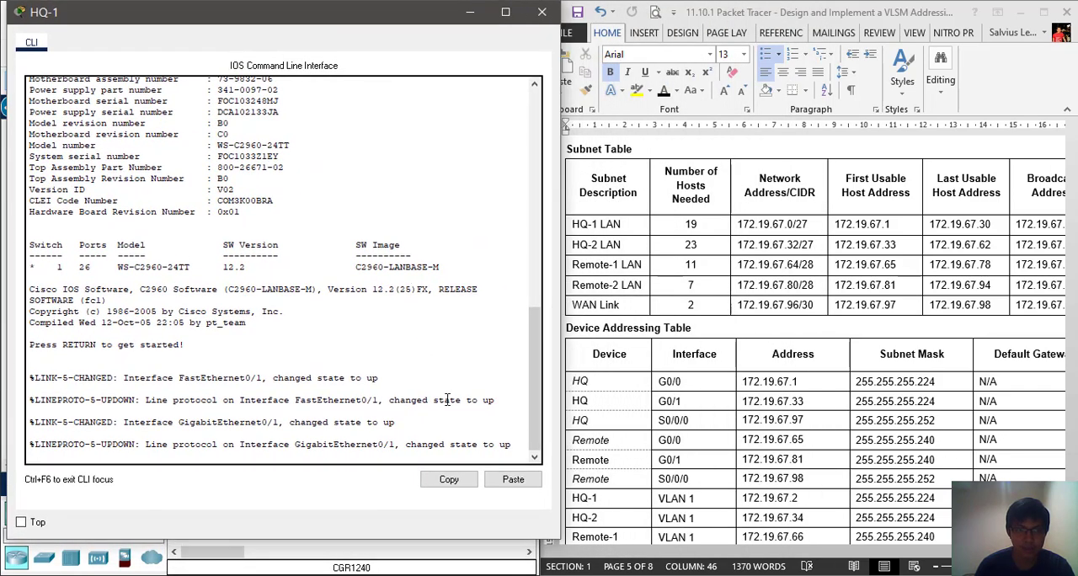
pyautogui.press('Return')
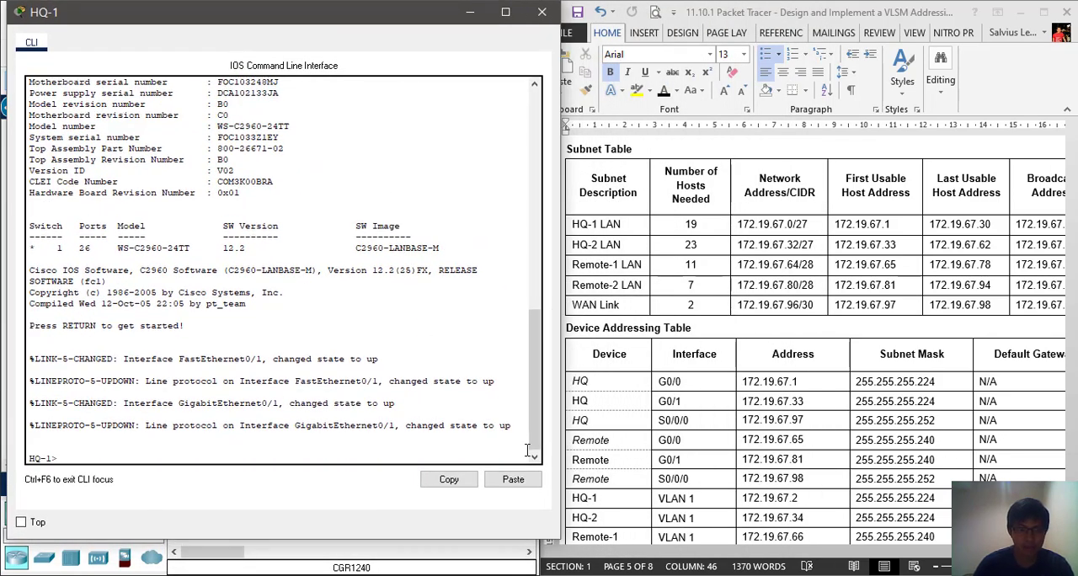
pyautogui.write('en')
pyautogui.press('Return')
pyautogui.write('con t')
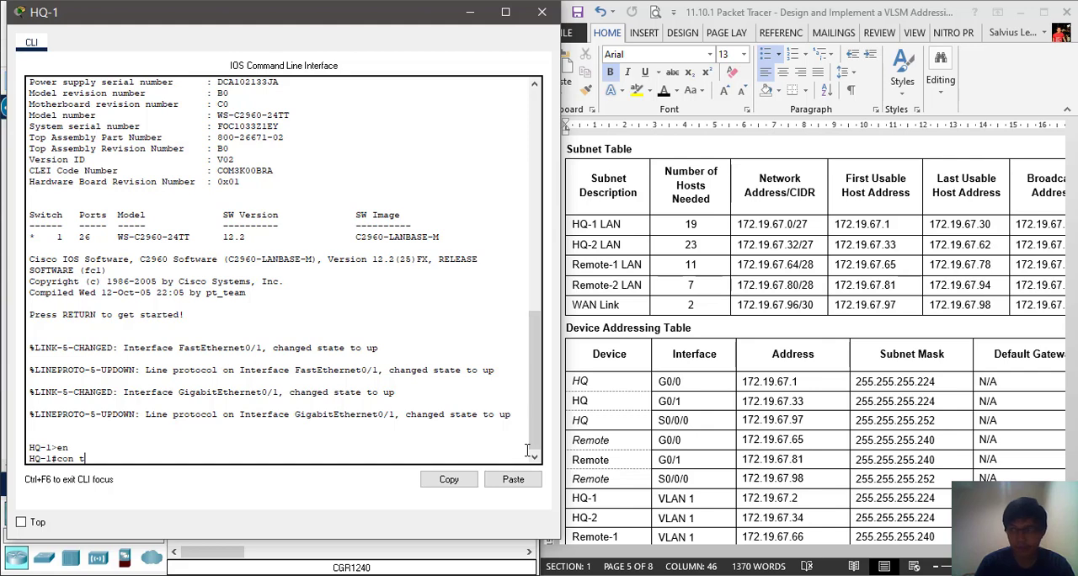
pyautogui.press('BackSpace')
pyautogui.press('BackSpace')
pyautogui.write('f ')
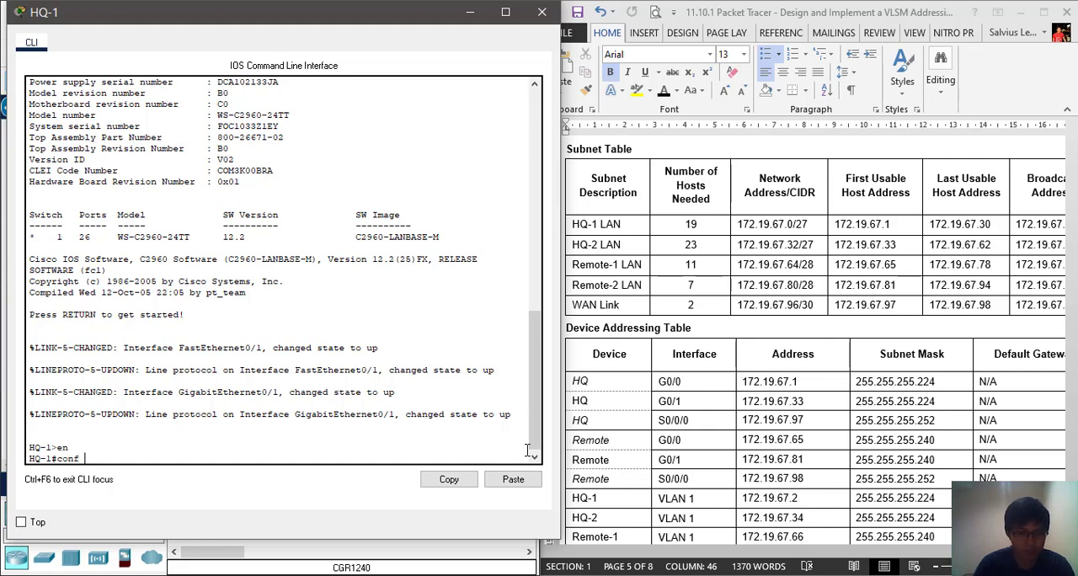
pyautogui.write('t')
pyautogui.press('Return')
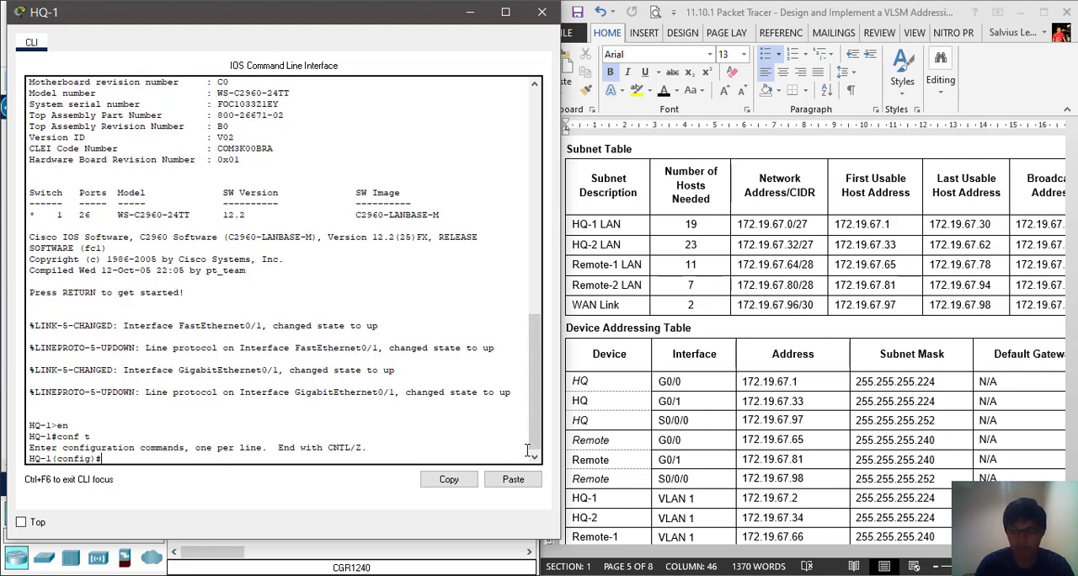
# Enter interface configuration mode for VLAN 1 on the HQ-1 switch
pyautogui.write('int vlan 1')
pyautogui.press('Return')
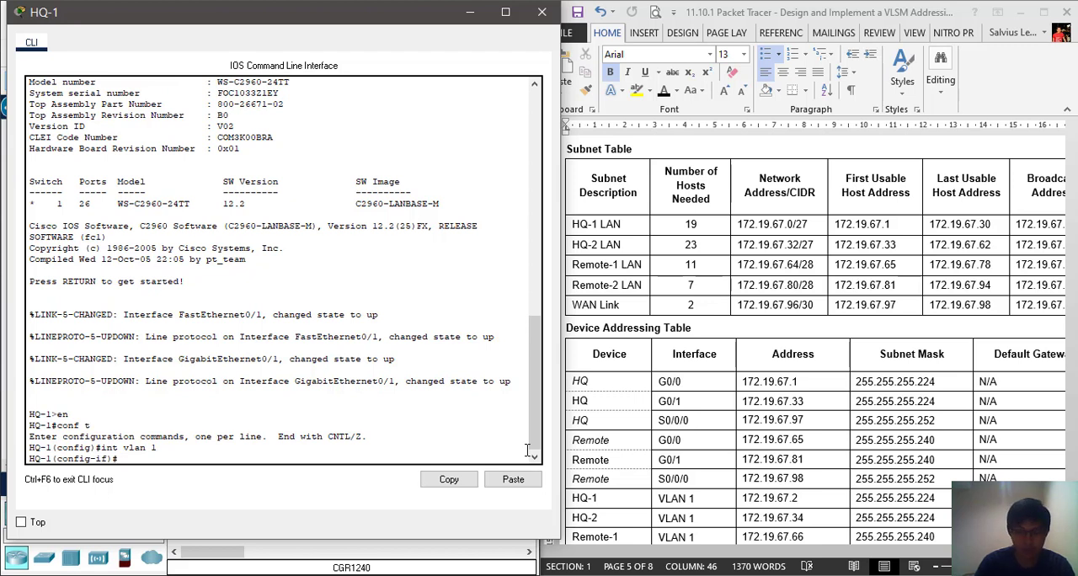
# Assign 172.19.67.2 with mask 255.255.255.224 to the HQ-1 switch's VLAN 1 interface and enable it with no shut
pyautogui.write('ip add')
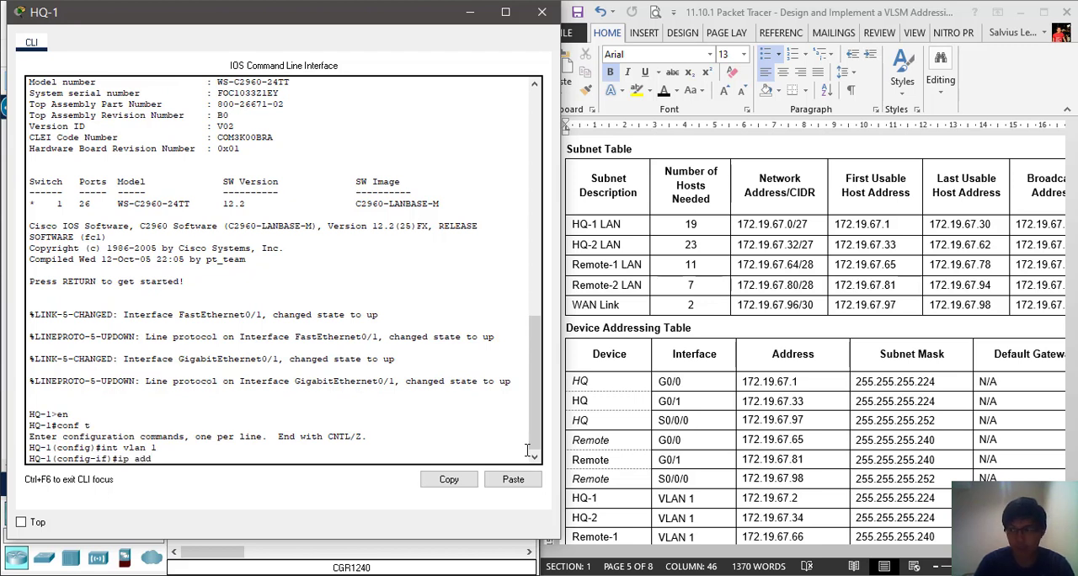
pyautogui.write(' 172')
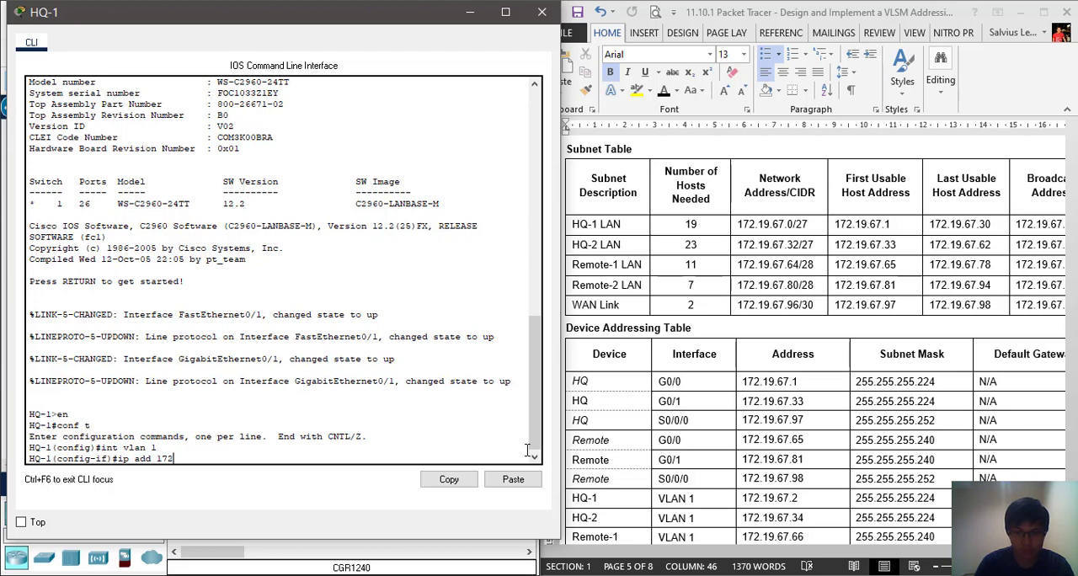
pyautogui.write('.')
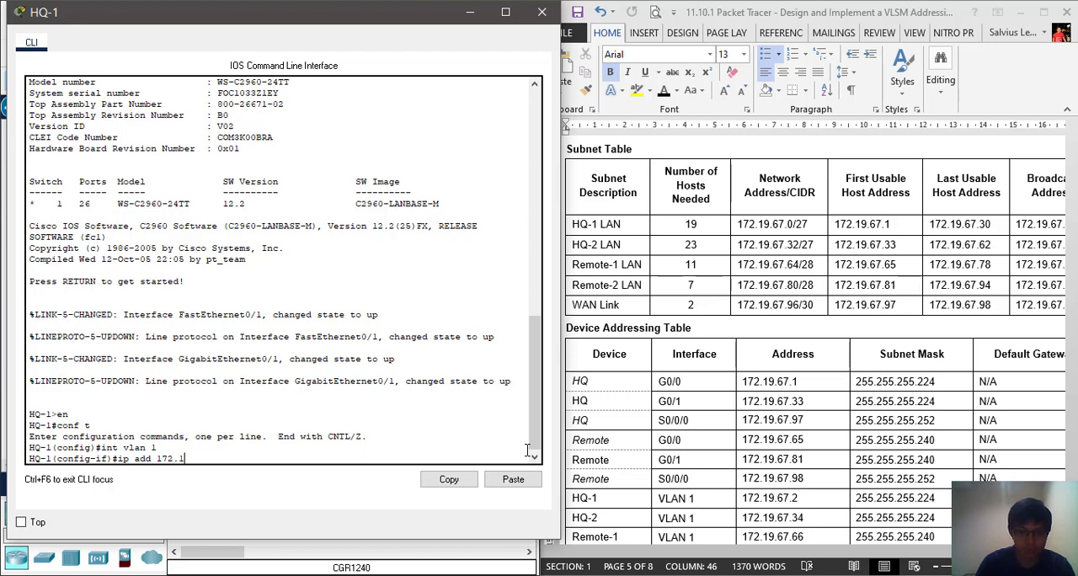
pyautogui.write('19.67')
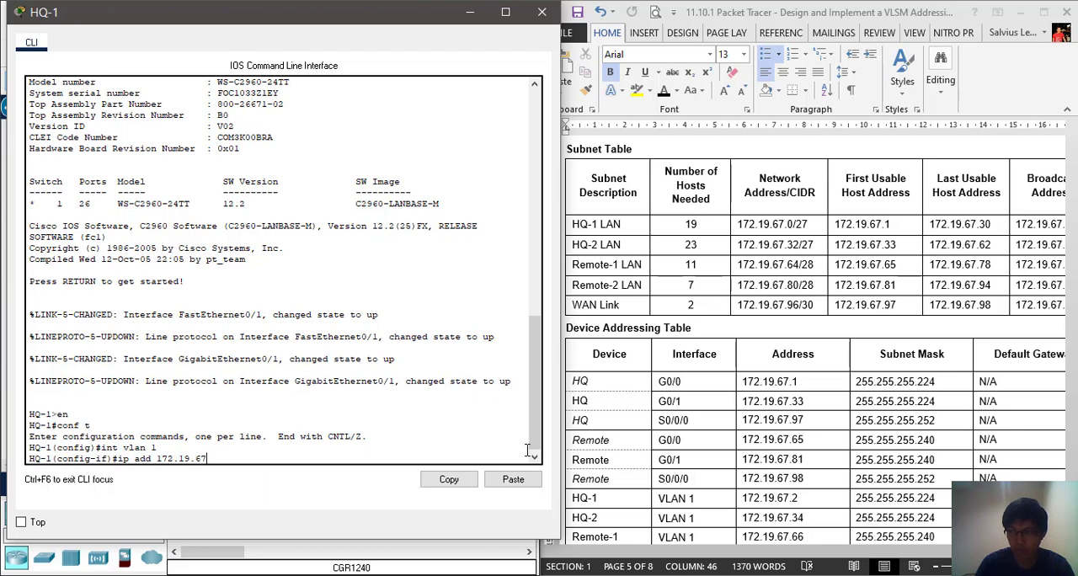
pyautogui.write('.2')
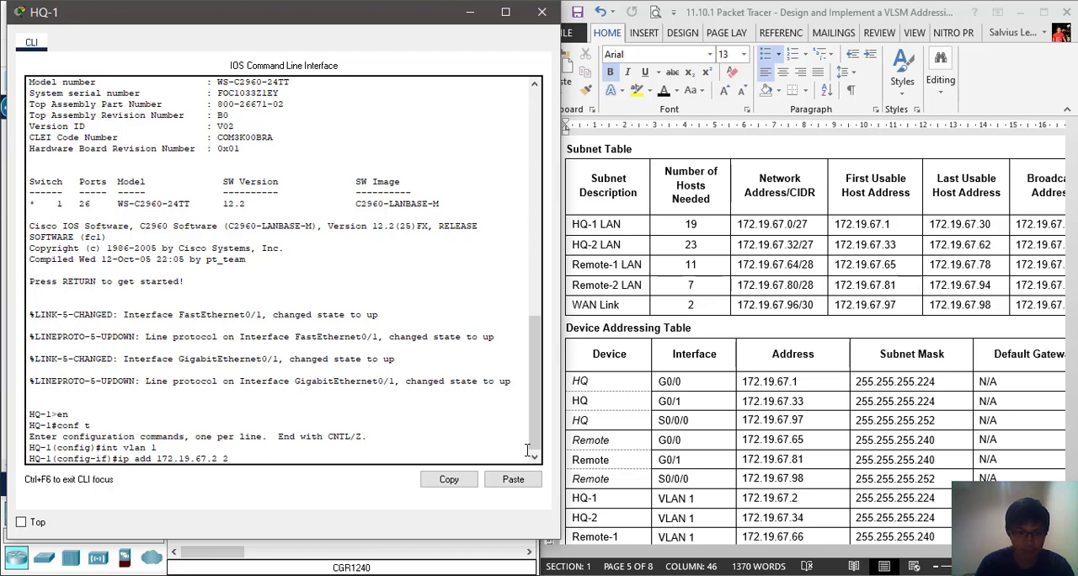
pyautogui.write('255.255.255.22')
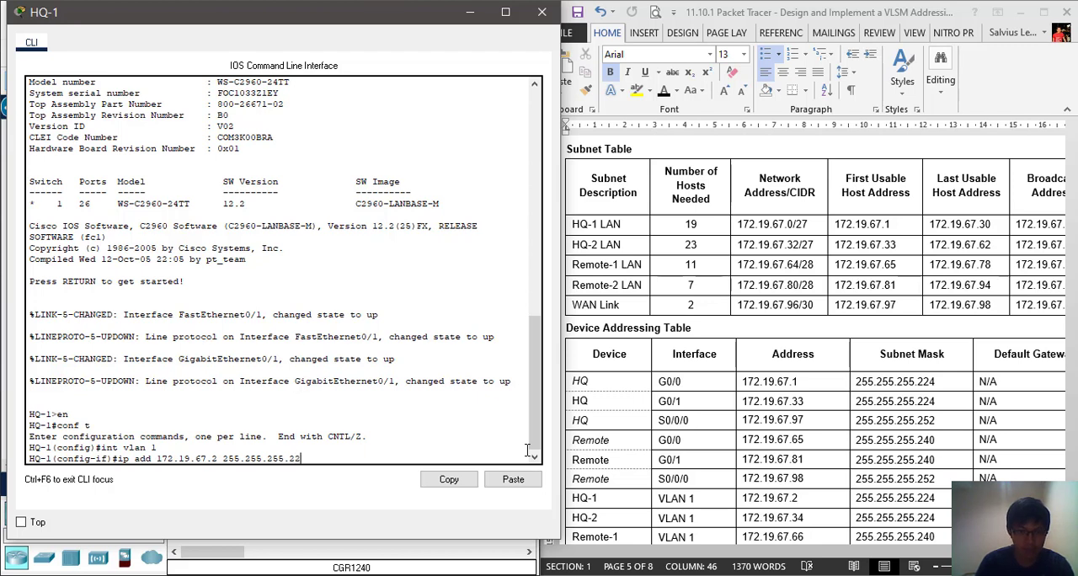
pyautogui.write('4')
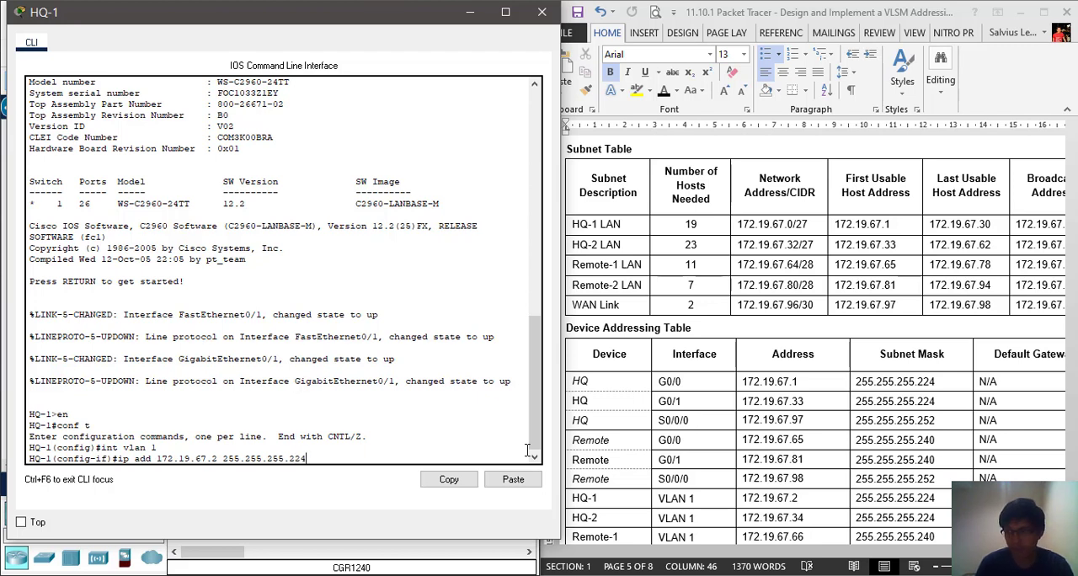
pyautogui.press('Return')
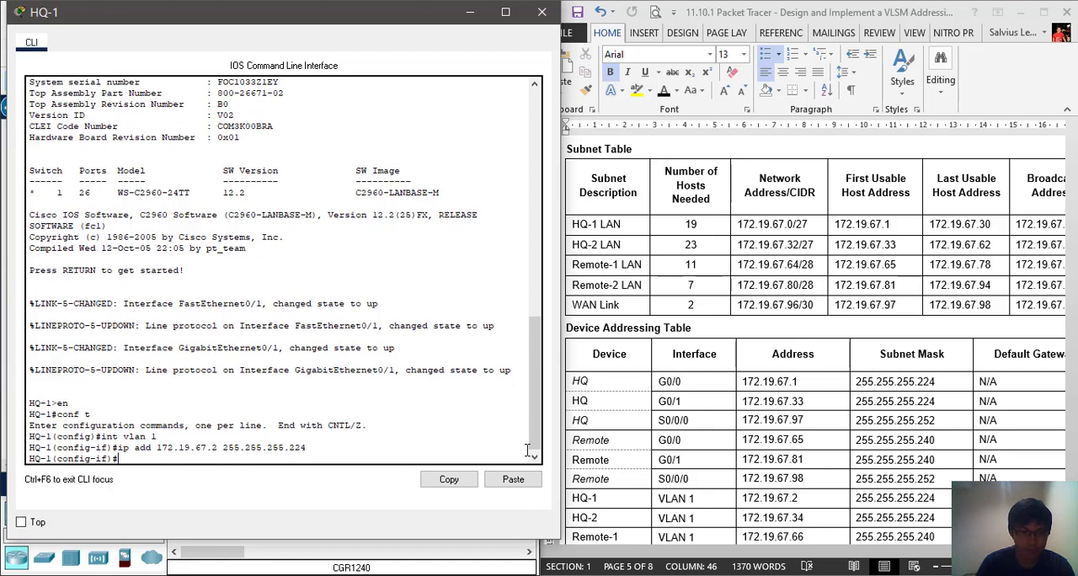
pyautogui.write('no shut')
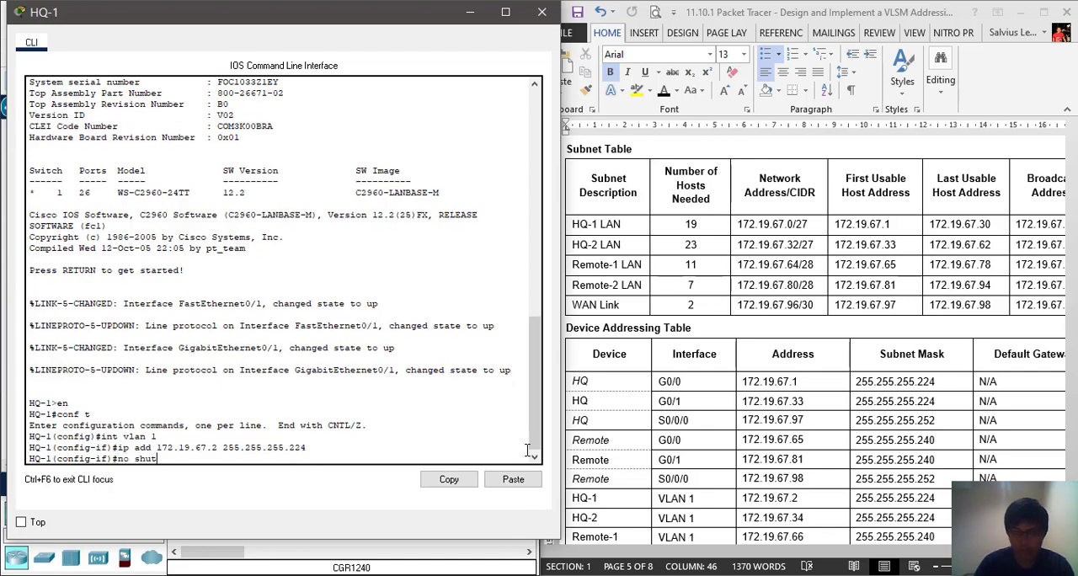
pyautogui.press('Return')
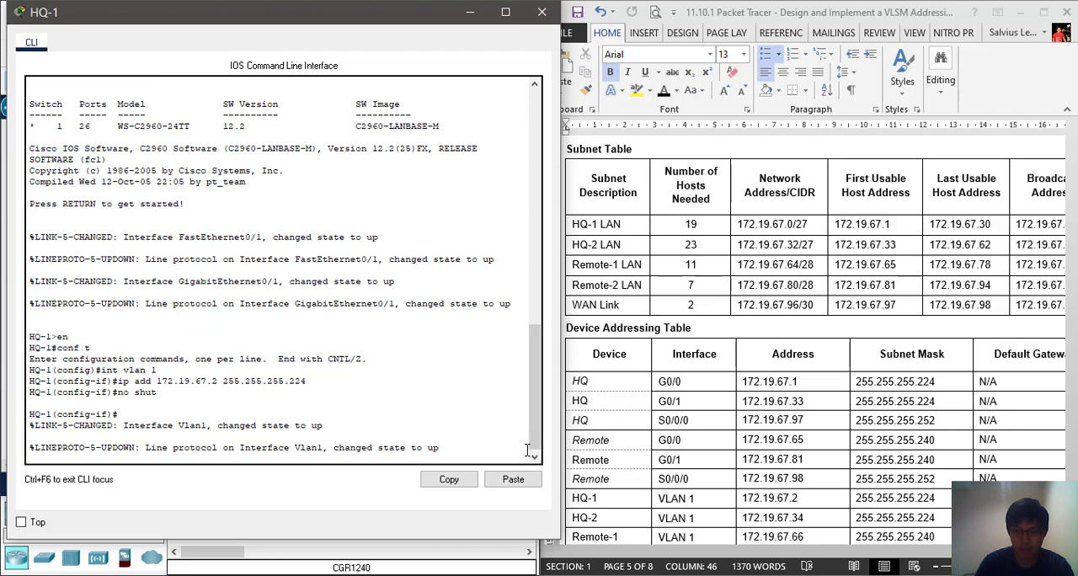
# Set the HQ-1 switch's default gateway to 172.19.67.1
pyautogui.write('ip def 172.19.67')
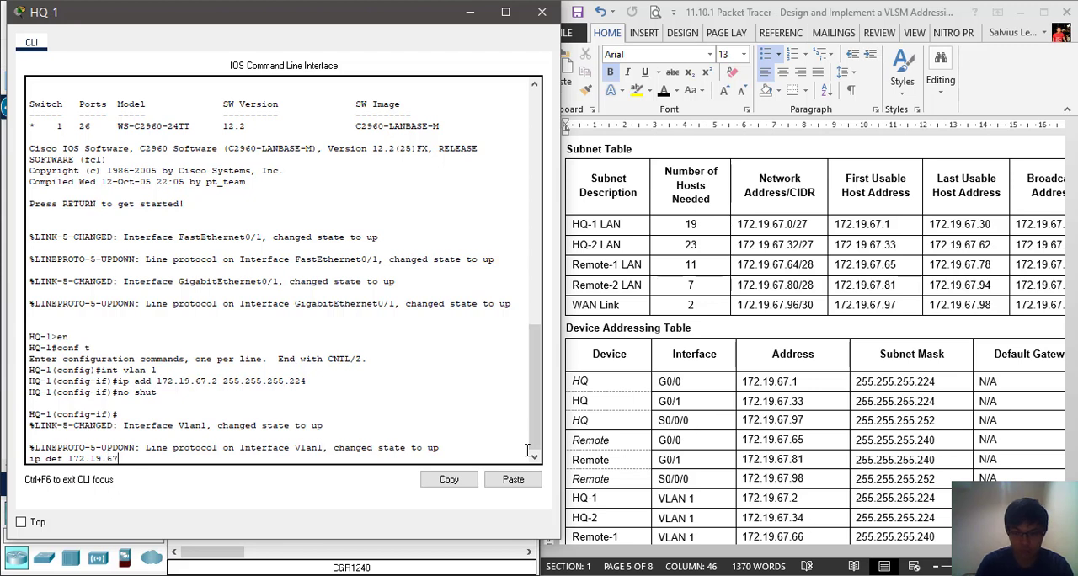
pyautogui.write('.1')
pyautogui.press('Return')
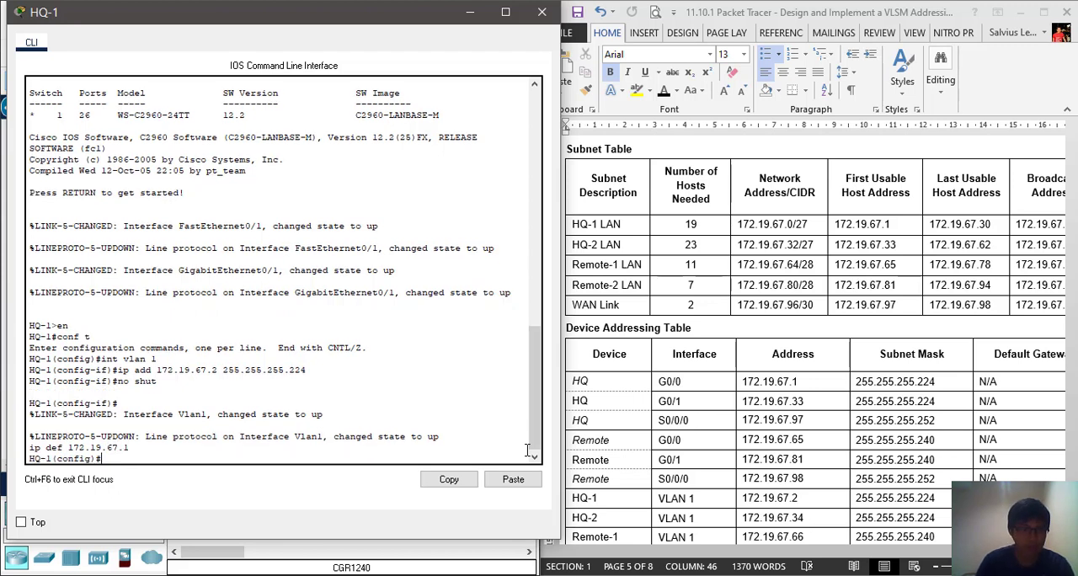
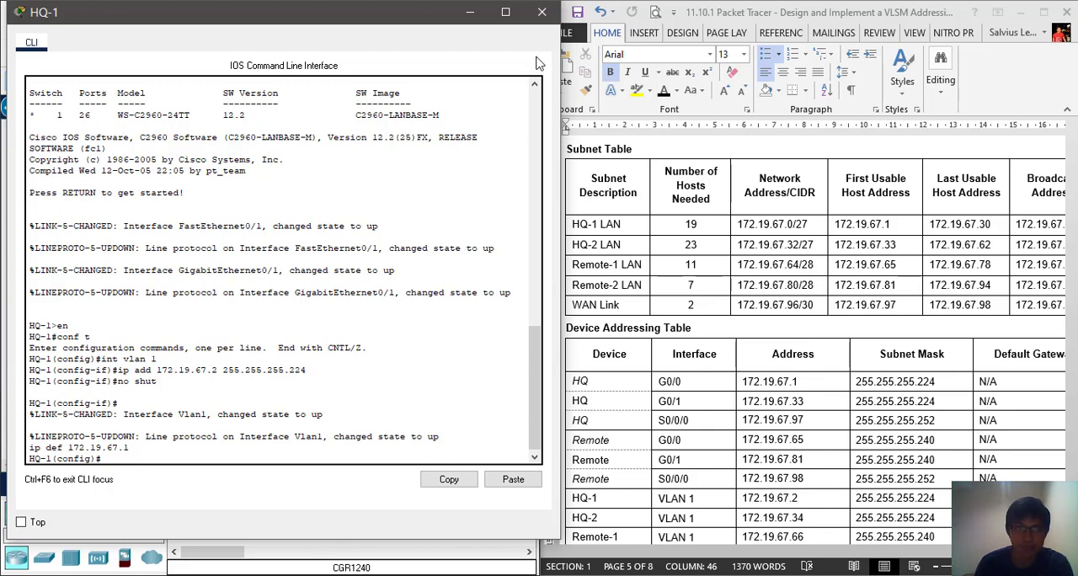
# Close the HQ-1 switch's window and open the HQ-2 switch's CLI beside the addressing document
pyautogui.click(541, 12)
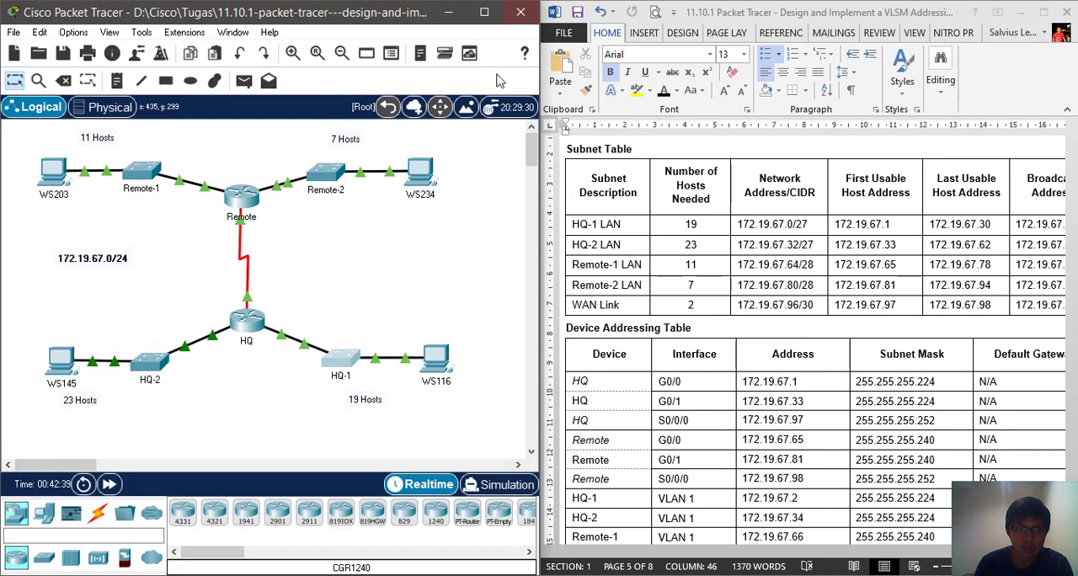
pyautogui.click(155, 369)
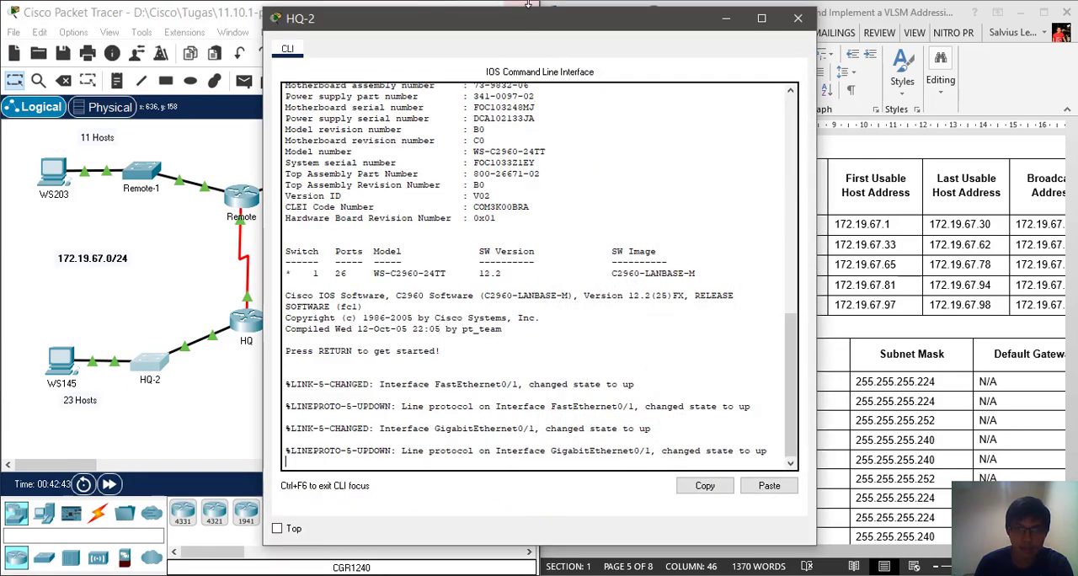
pyautogui.moveTo(515, 18); pyautogui.dragTo(277, 9)
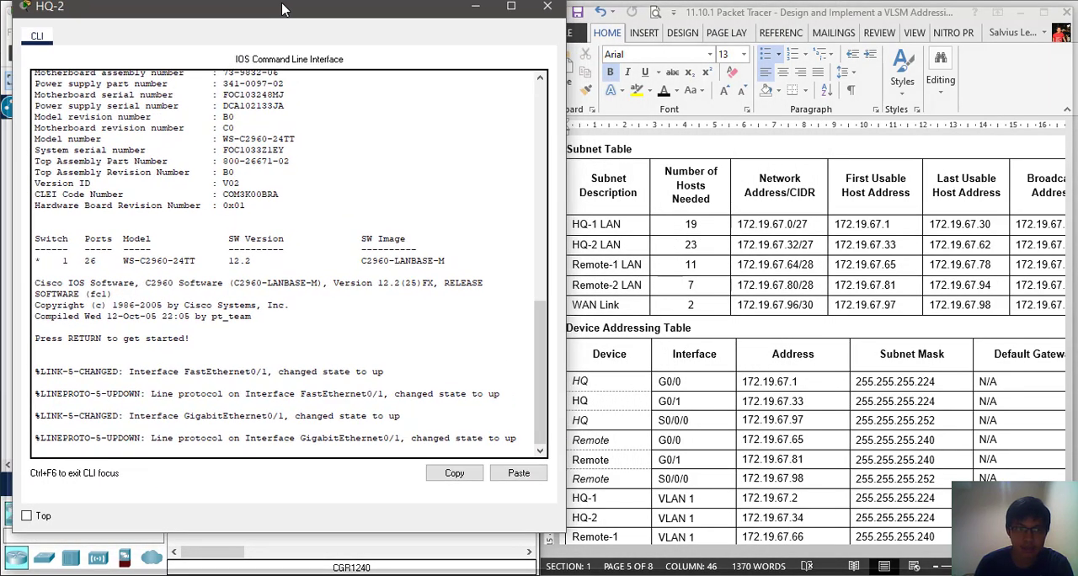
pyautogui.doubleClick(286, 8)
pyautogui.moveTo(492, 10); pyautogui.dragTo(295, 32)
# Look up the HQ-2 switch's interface, address, subnet mask and default gateway in the Device Addressing Table
pyautogui.click(692, 404)
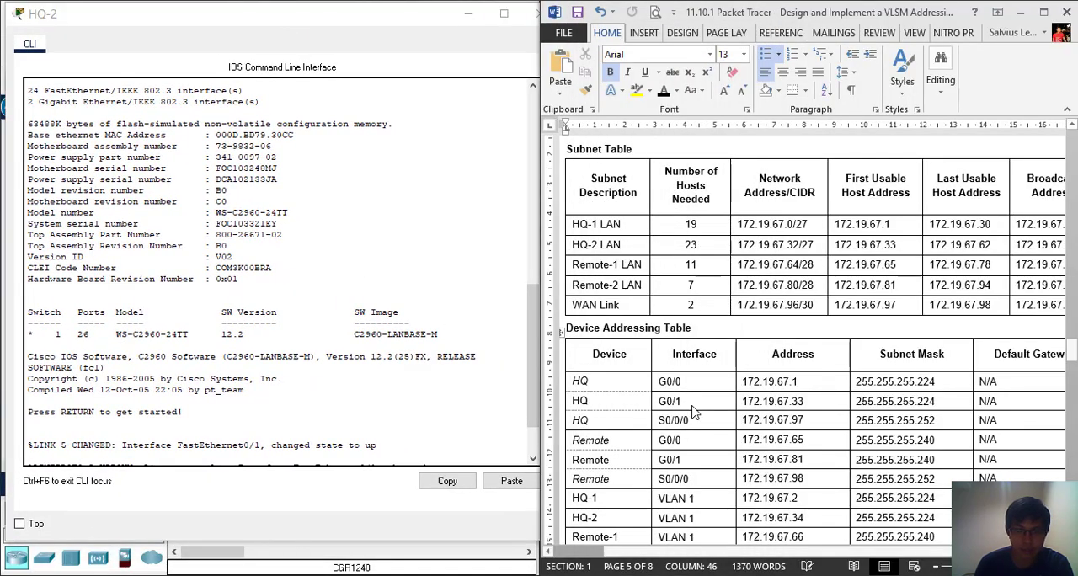
pyautogui.scroll(-5, 692, 404)
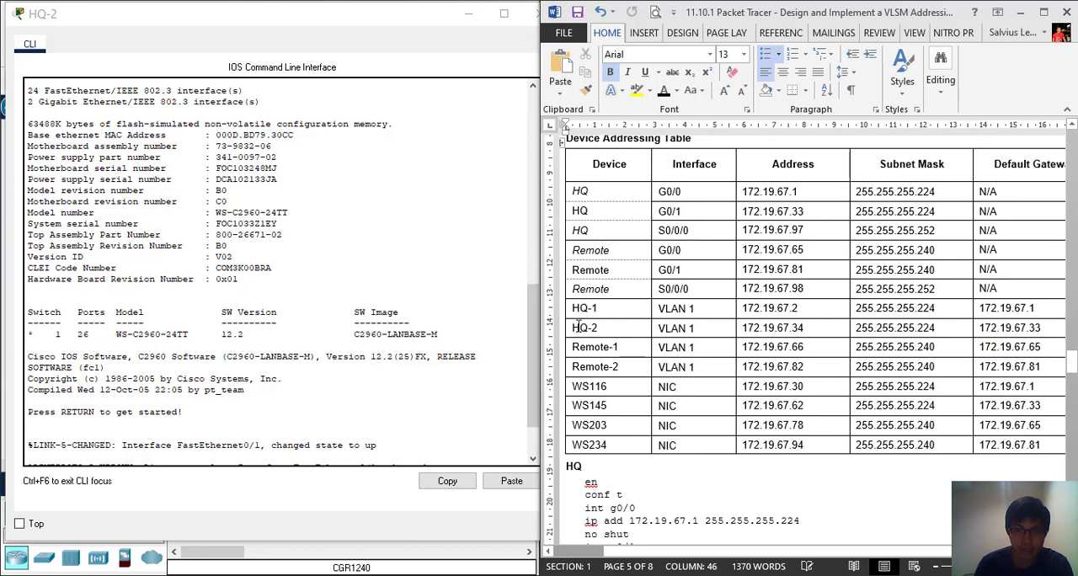
pyautogui.moveTo(575, 328); pyautogui.dragTo(789, 337)
pyautogui.click(1025, 341)
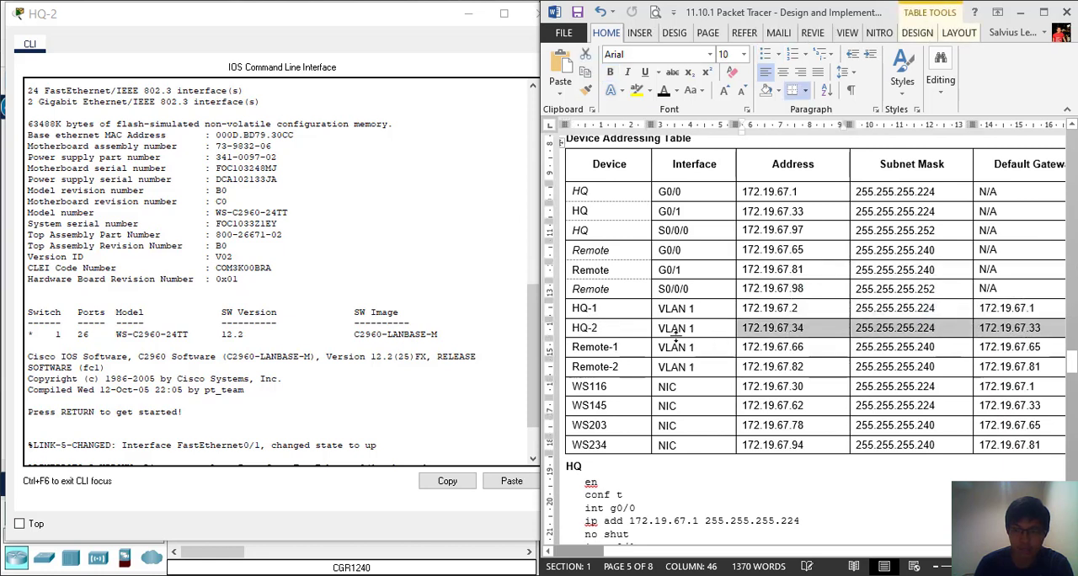
pyautogui.moveTo(695, 328); pyautogui.dragTo(658, 329)
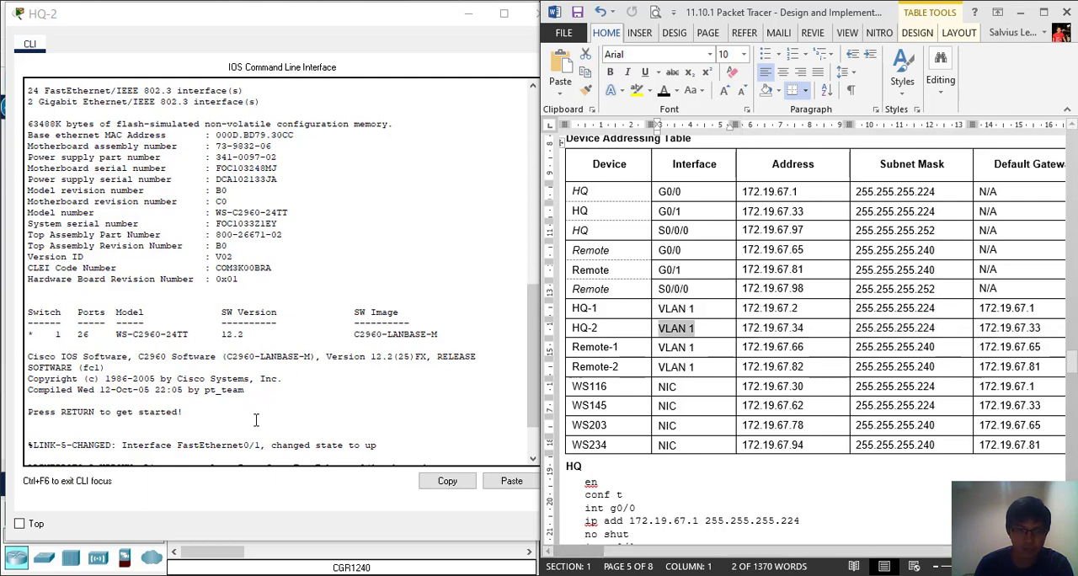
# Enter global configuration mode on the HQ-2 switch through privileged EXEC mode
pyautogui.click(443, 456)
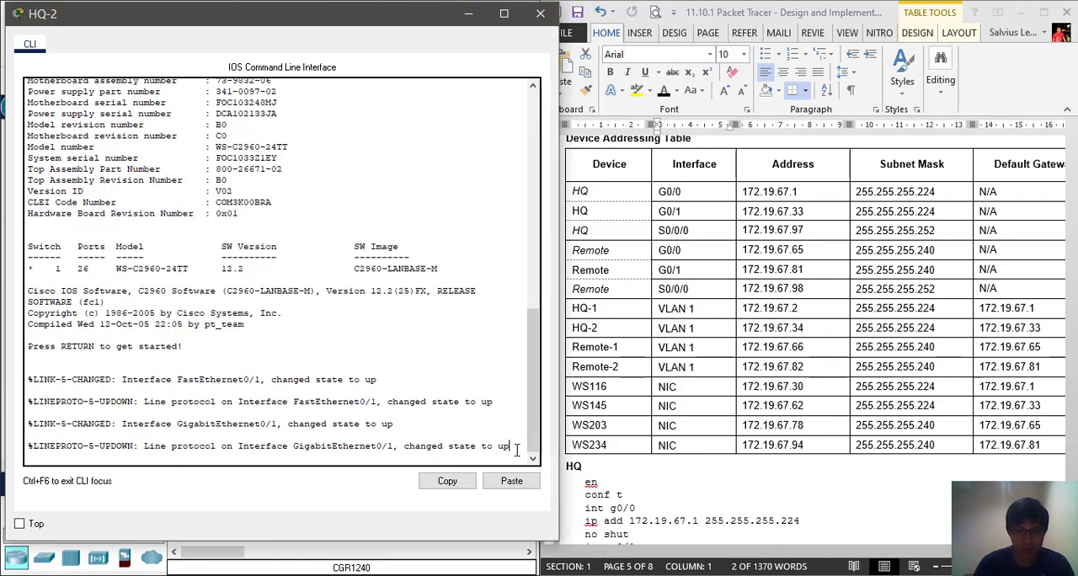
pyautogui.press('Return')
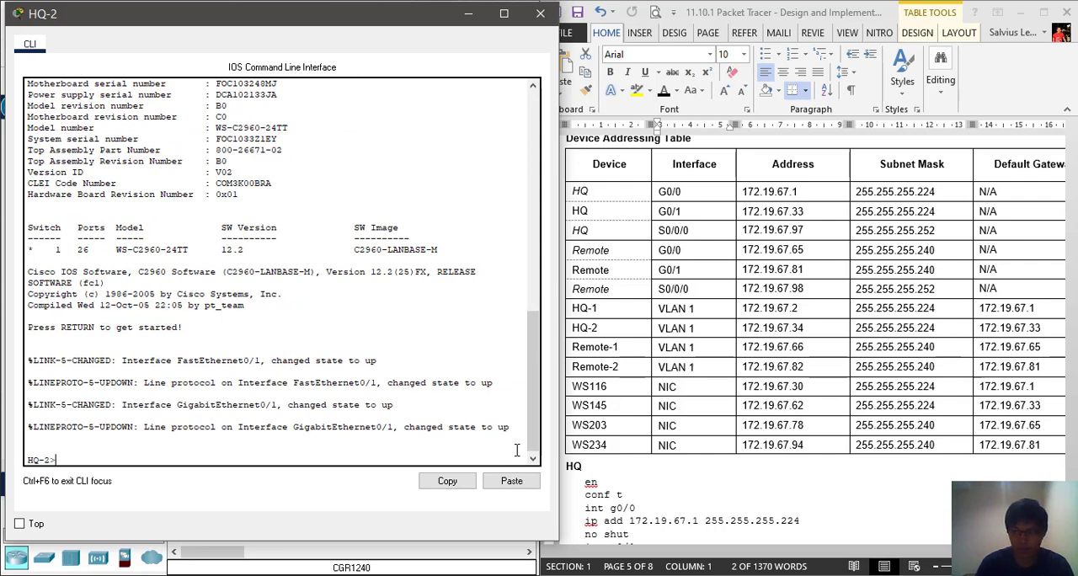
pyautogui.write('en')
pyautogui.press('Return')
pyautogui.write('conf t')
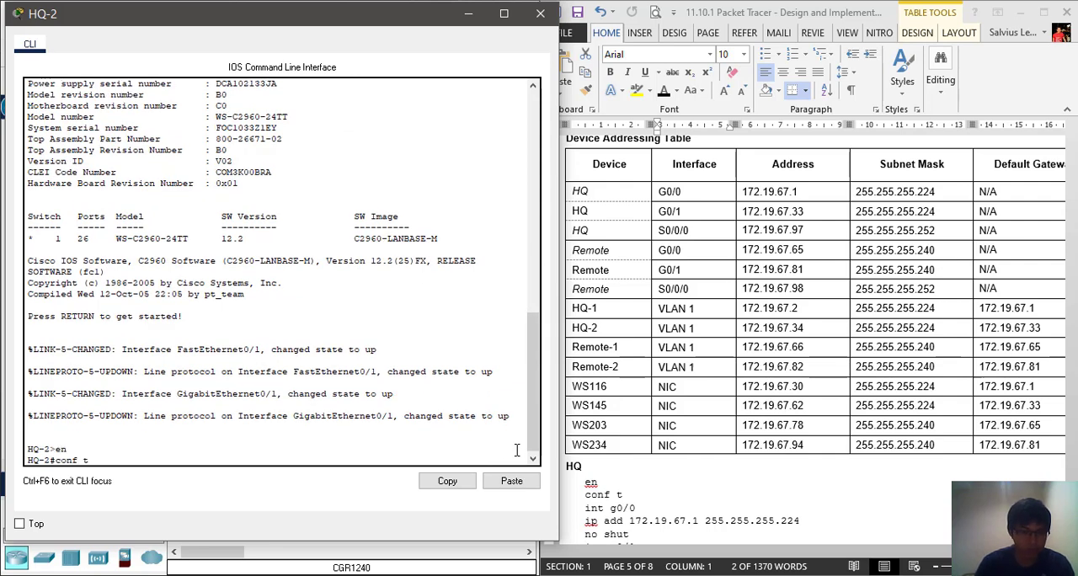
pyautogui.press('Return')
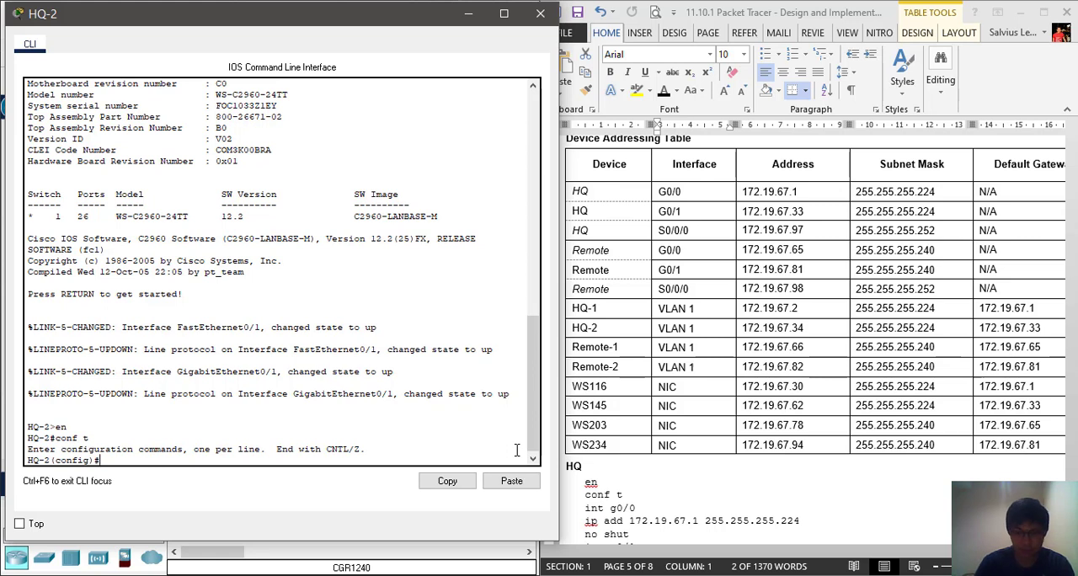
# Enter interface configuration mode for VLAN 1 on the HQ-2 switch
pyautogui.write('int vlan 1')
pyautogui.press('Return')
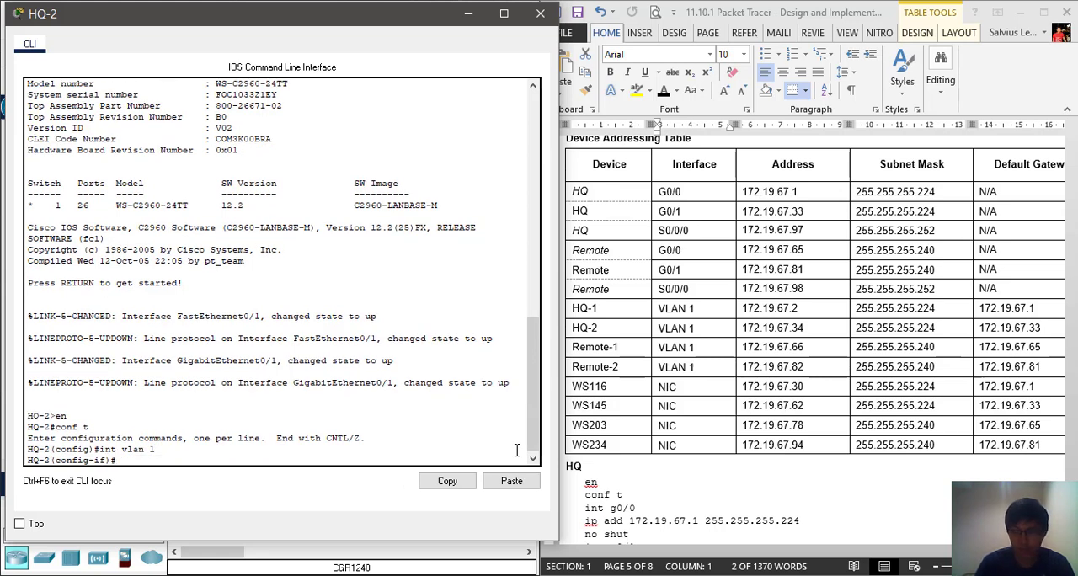
# Assign 172.19.67.34 with mask 255.255.255.224 to the HQ-2 switch's VLAN 1 interface
pyautogui.write('ip add 172')
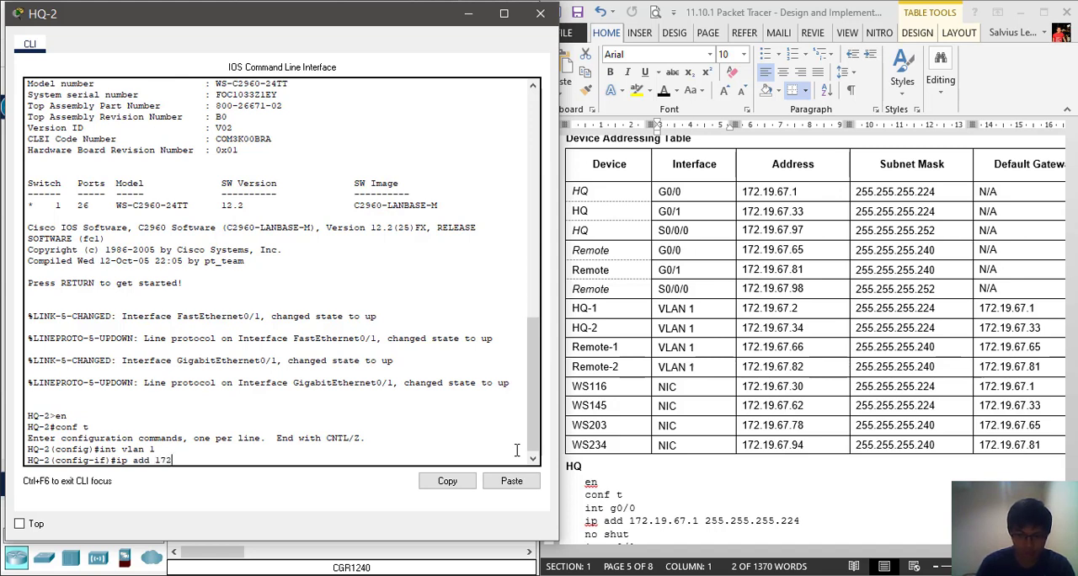
pyautogui.write('.19.67.34')
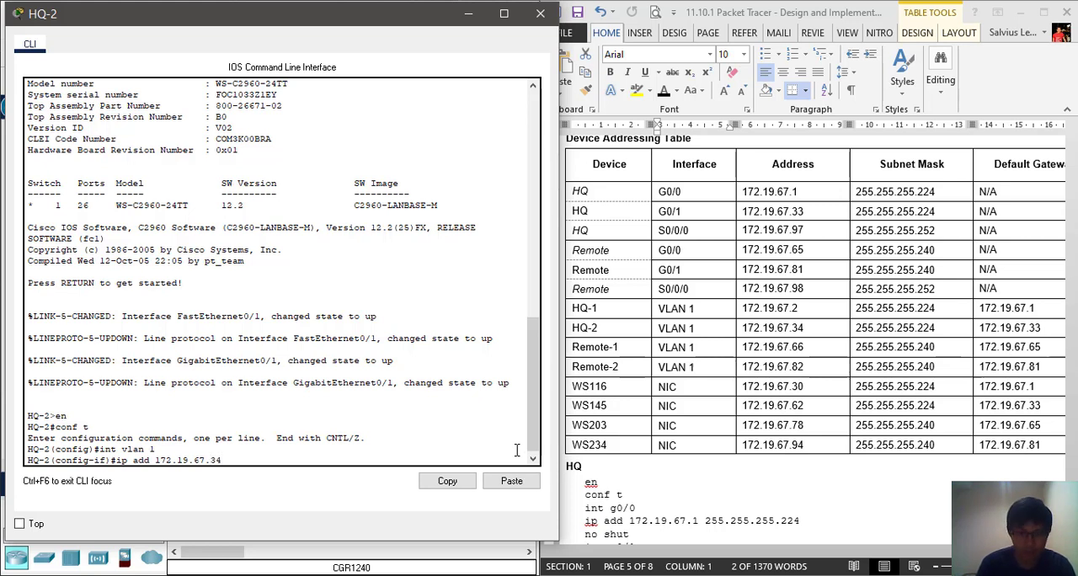
pyautogui.write(' 255.2')
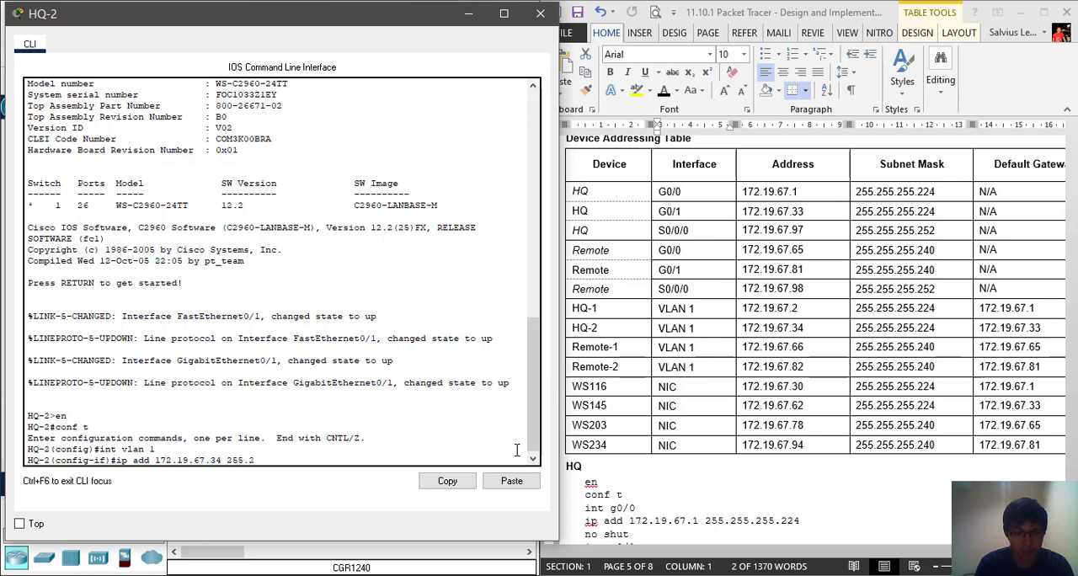
pyautogui.write('55.255.224')
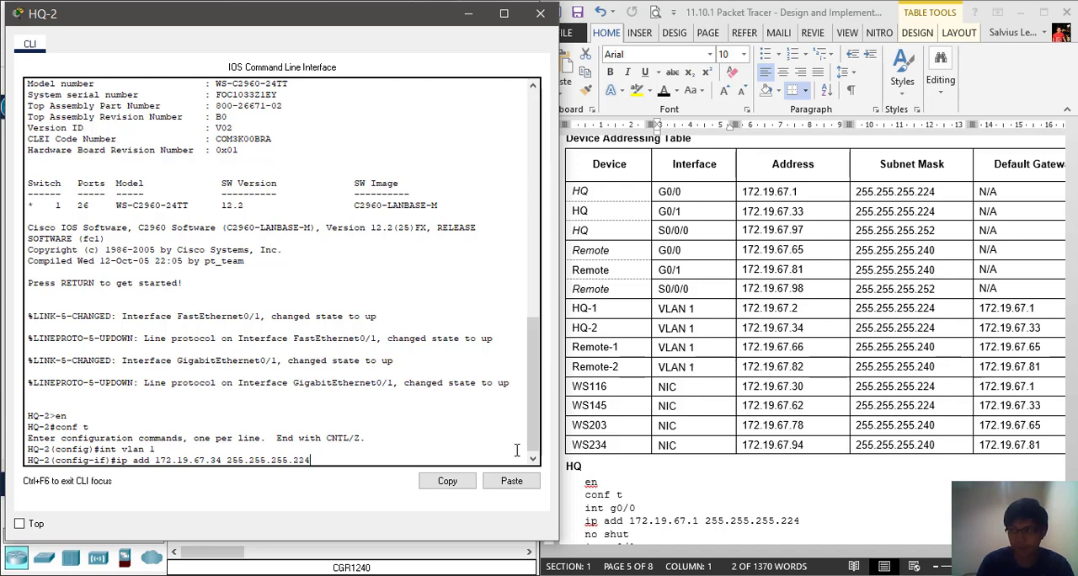
pyautogui.press('Return')
# Enable the HQ-2 switch's VLAN 1 interface with no shut
pyautogui.write('no shut')
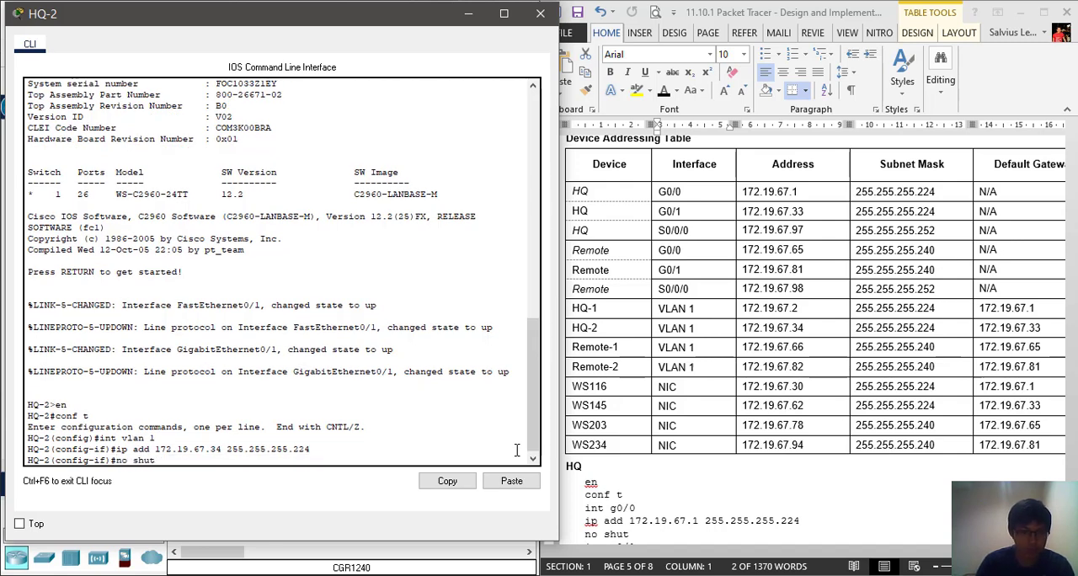
pyautogui.press('Return')
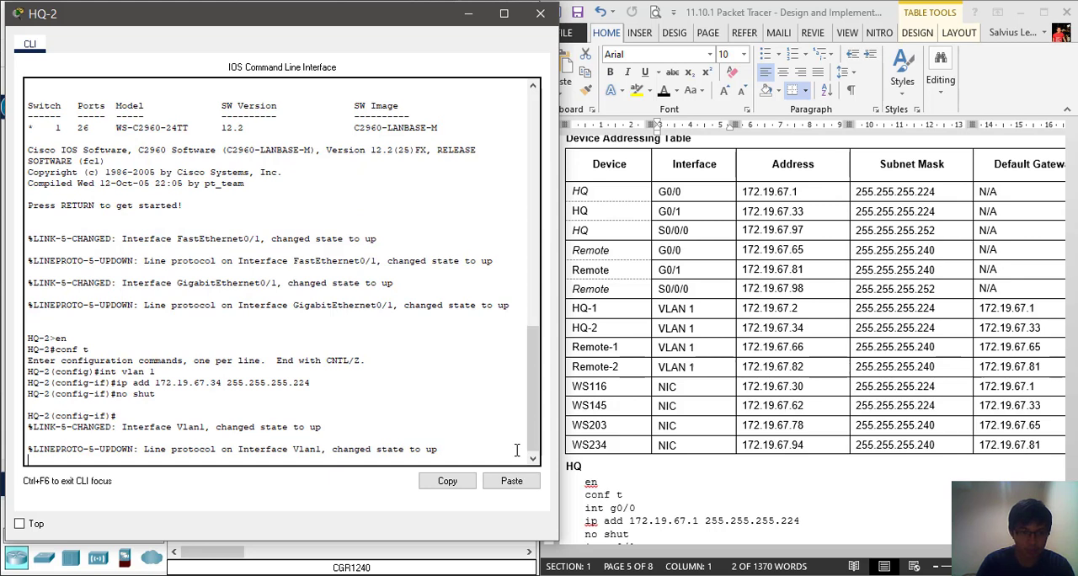
pyautogui.press('Return')
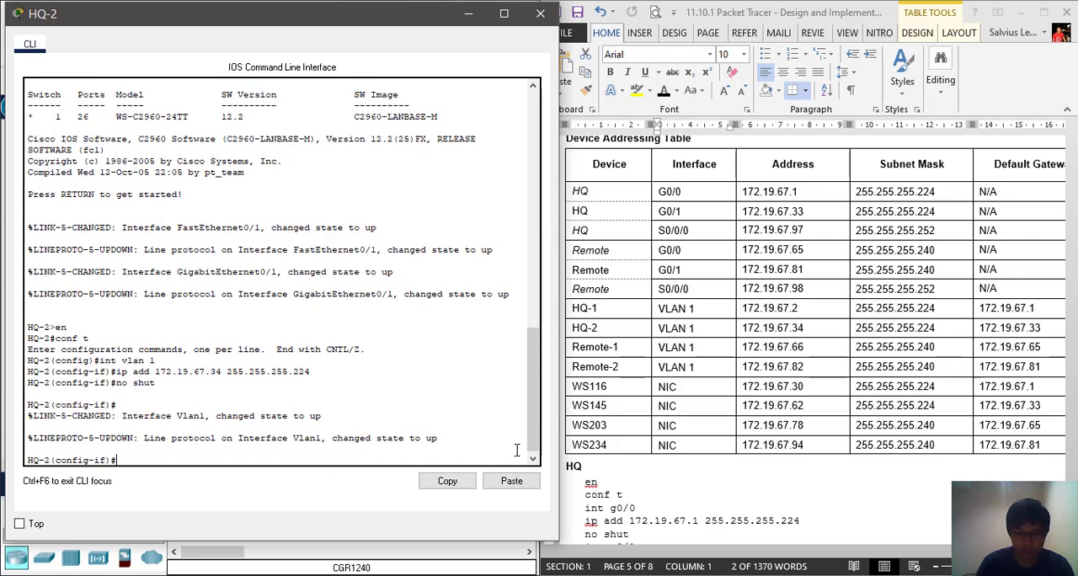
# Set the HQ-2 switch's default gateway to 172.19.67.33 and close its window
pyautogui.write('ip def')
pyautogui.write('l')
pyautogui.press('BackSpace')
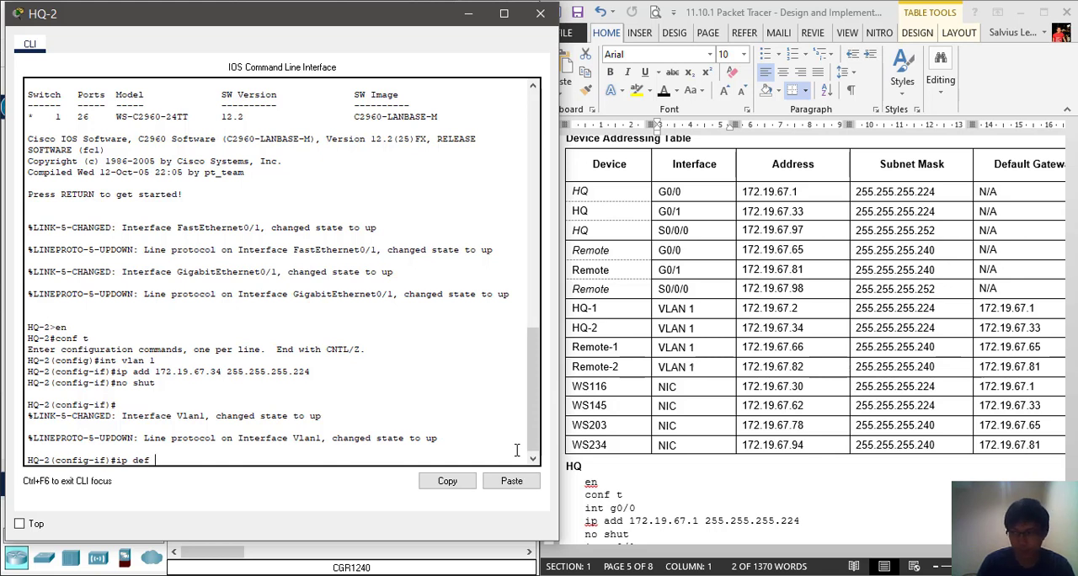
pyautogui.write('l')
pyautogui.write('19')
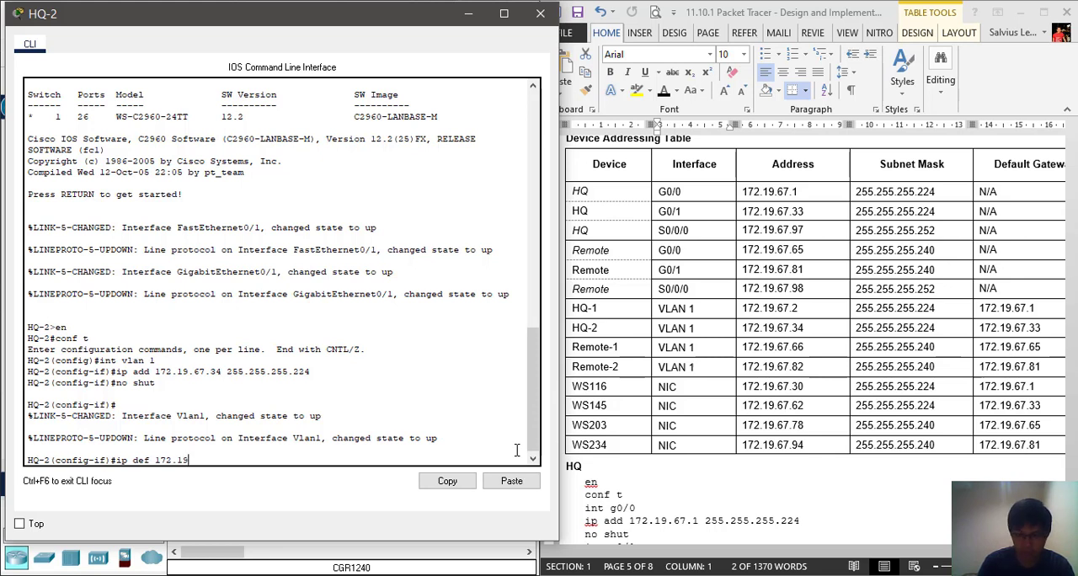
pyautogui.write('.67.33')
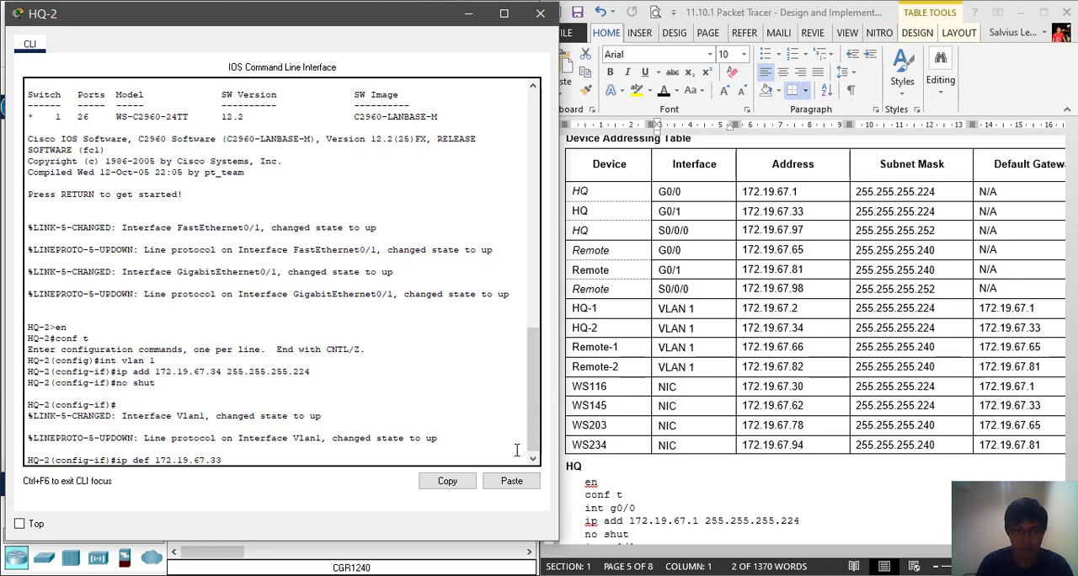
pyautogui.press('Return')
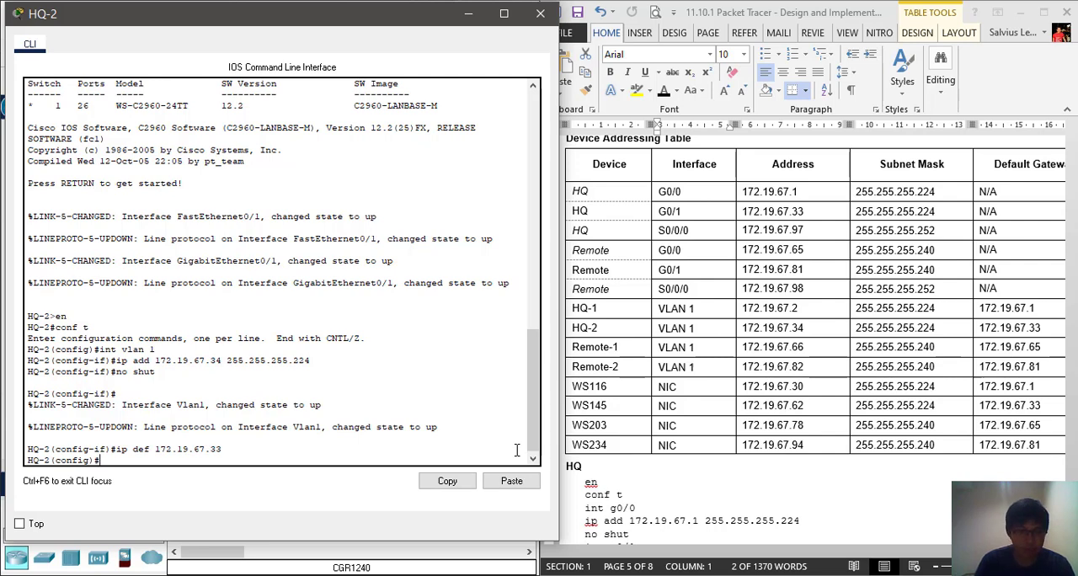
pyautogui.click(542, 15)
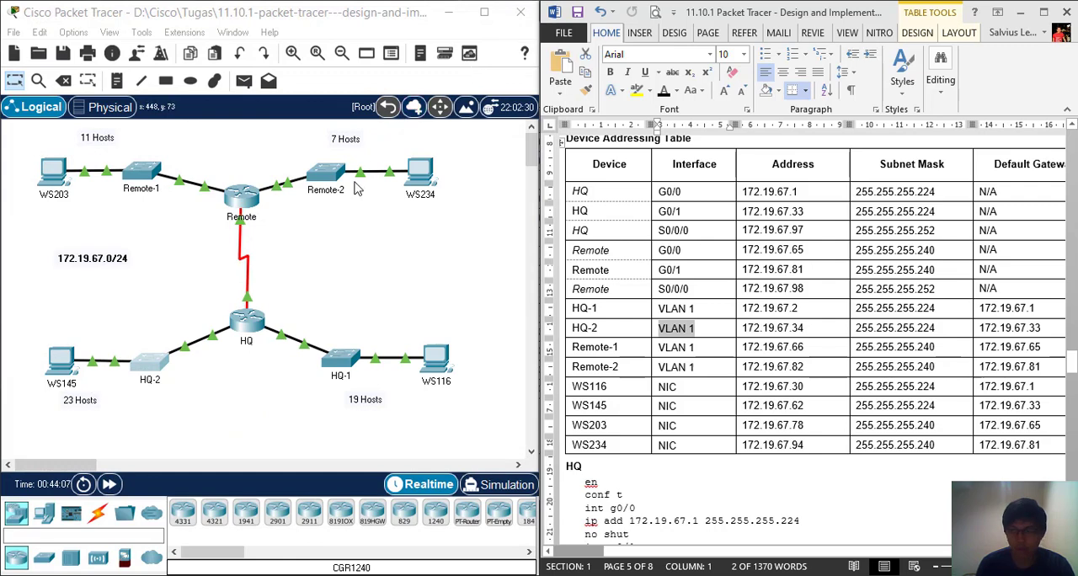
# Open the Remote-1 switch's CLI beside the device addressing table and enter global configuration mode through privileged EXEC mode
pyautogui.click(154, 185)
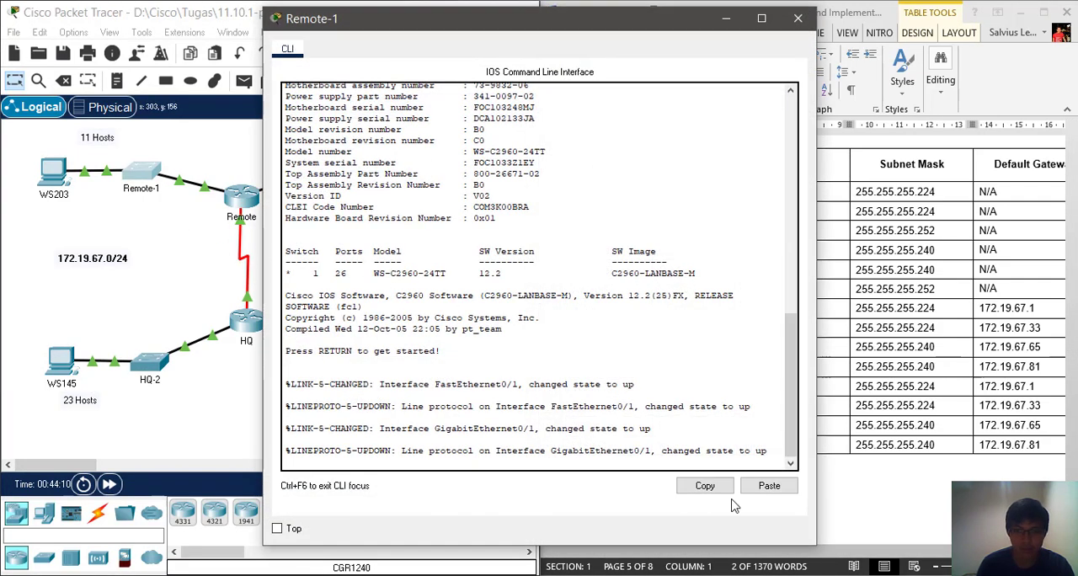
pyautogui.moveTo(584, 32); pyautogui.dragTo(328, 25)
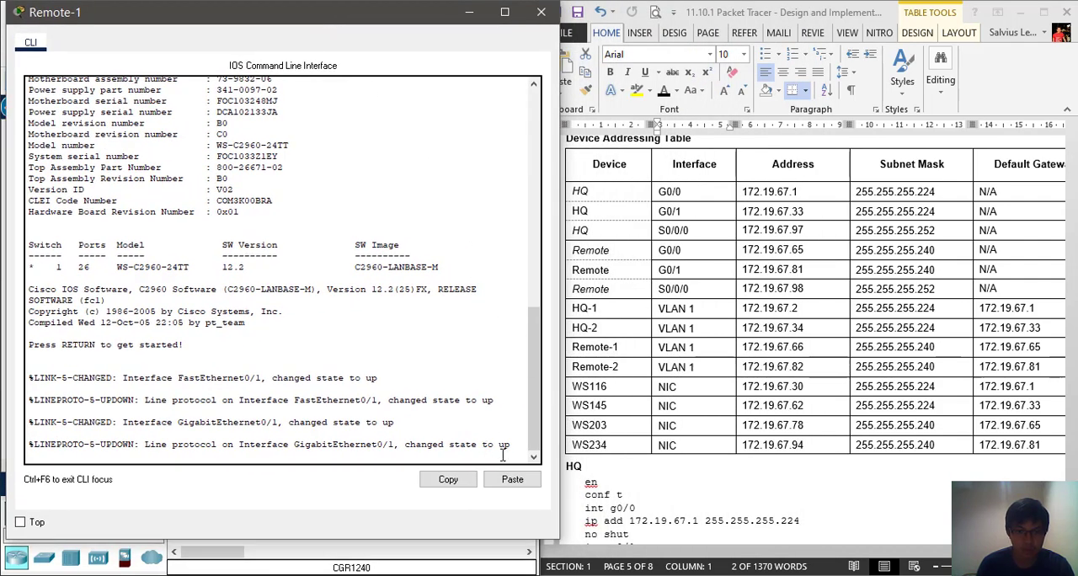
pyautogui.press('Return')
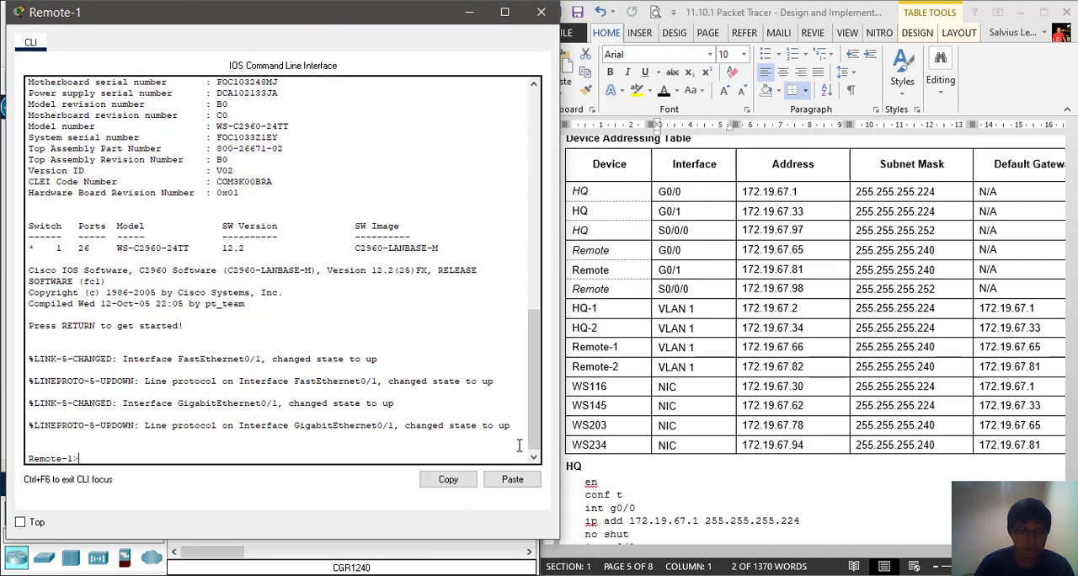
pyautogui.write('en')
pyautogui.press('Return')
pyautogui.write('conf t')
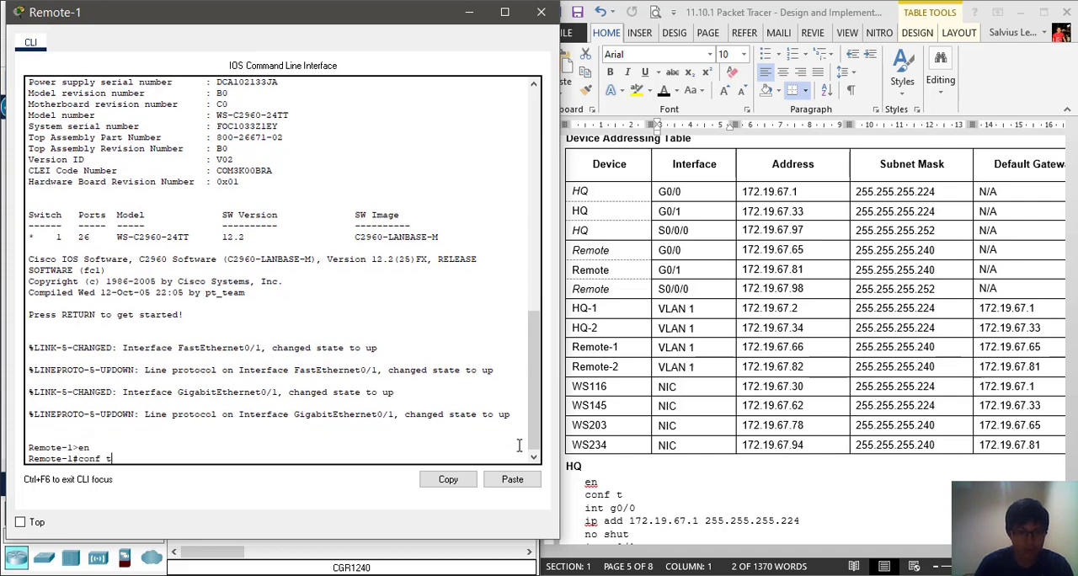
pyautogui.press('Return')
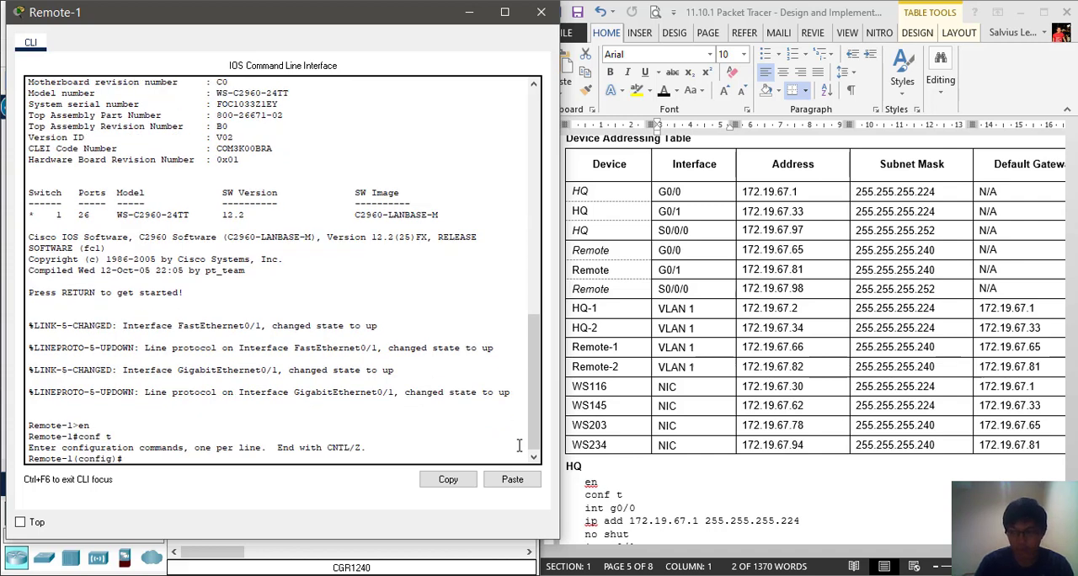
# Assign 172.19.67.66 with mask 255.255.255.240 to the Remote-1 switch's VLAN 1 interface, dismissing the CCleaner alert
pyautogui.write('int vlan 1')
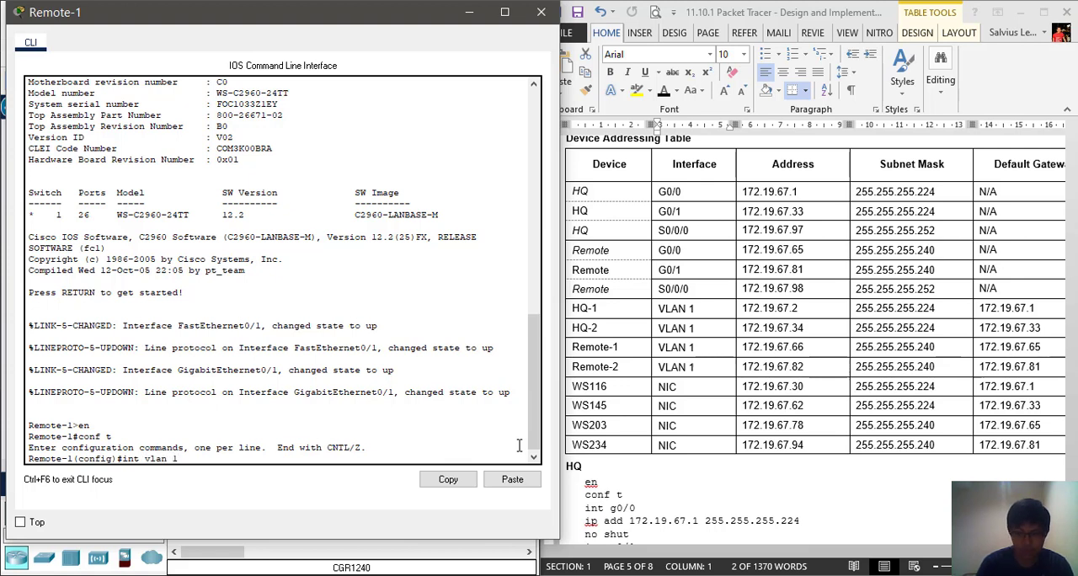
pyautogui.press('Return')
pyautogui.write('ip add')
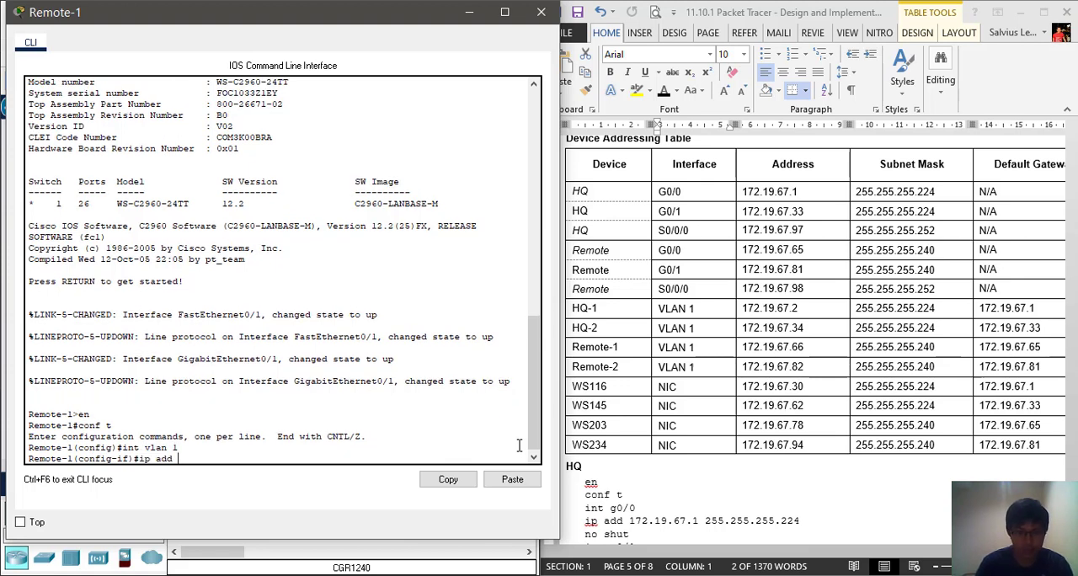
pyautogui.write(' 172.19')
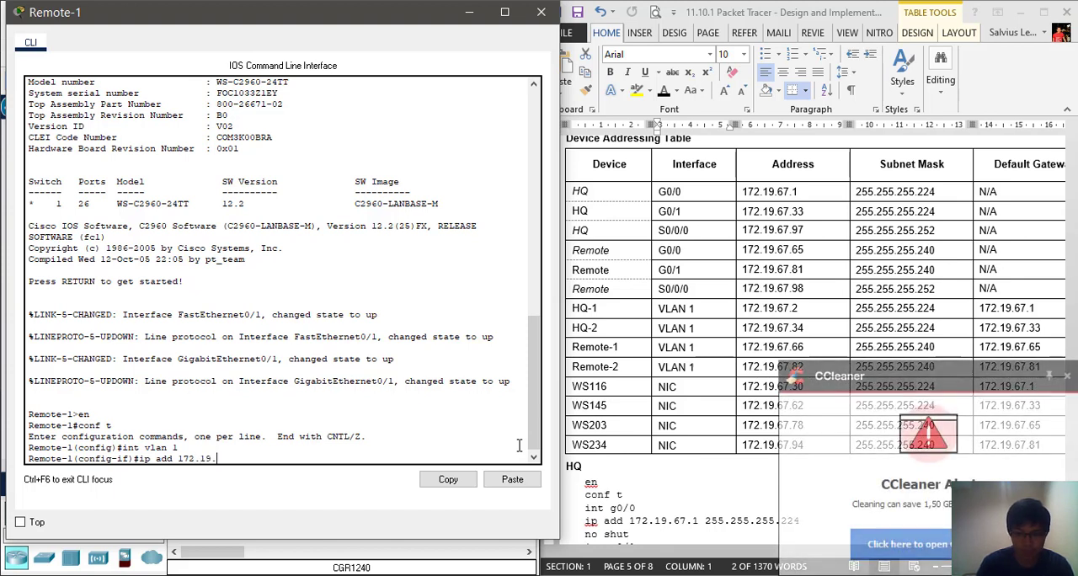
pyautogui.write('.67')
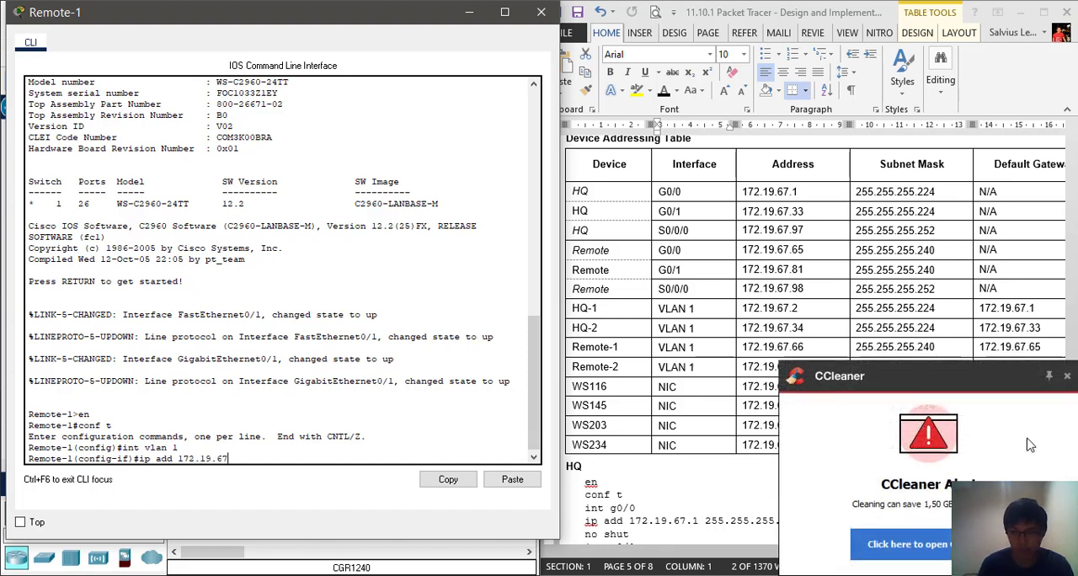
pyautogui.click(1067, 375)
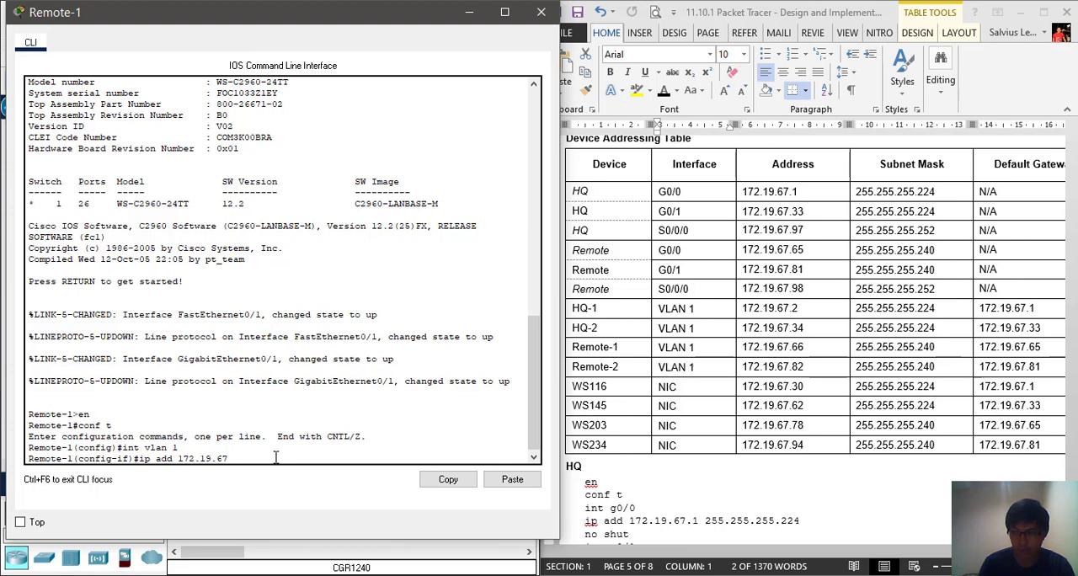
pyautogui.write('.66')
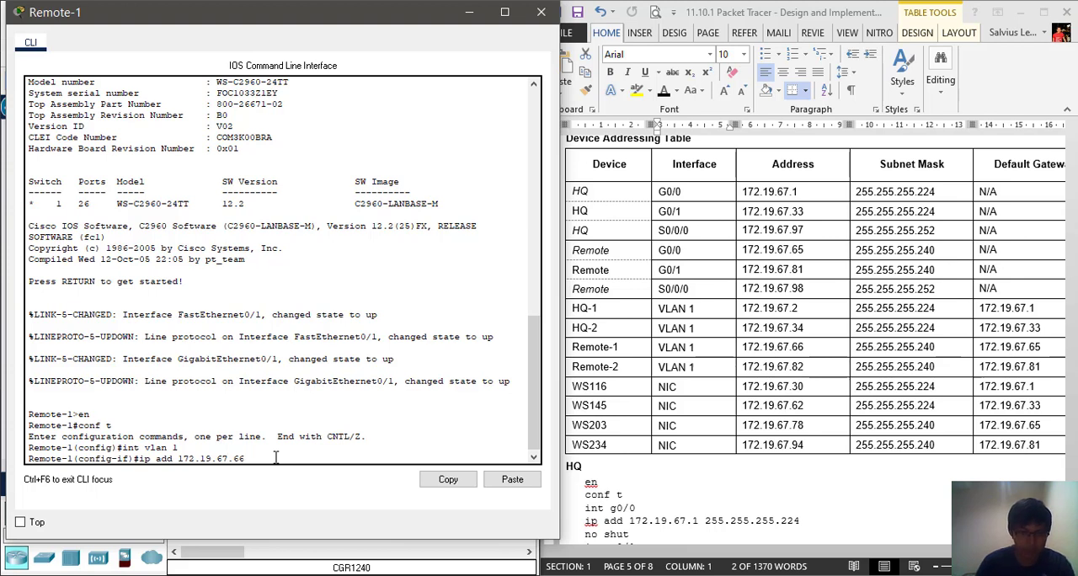
pyautogui.write(' 255.')
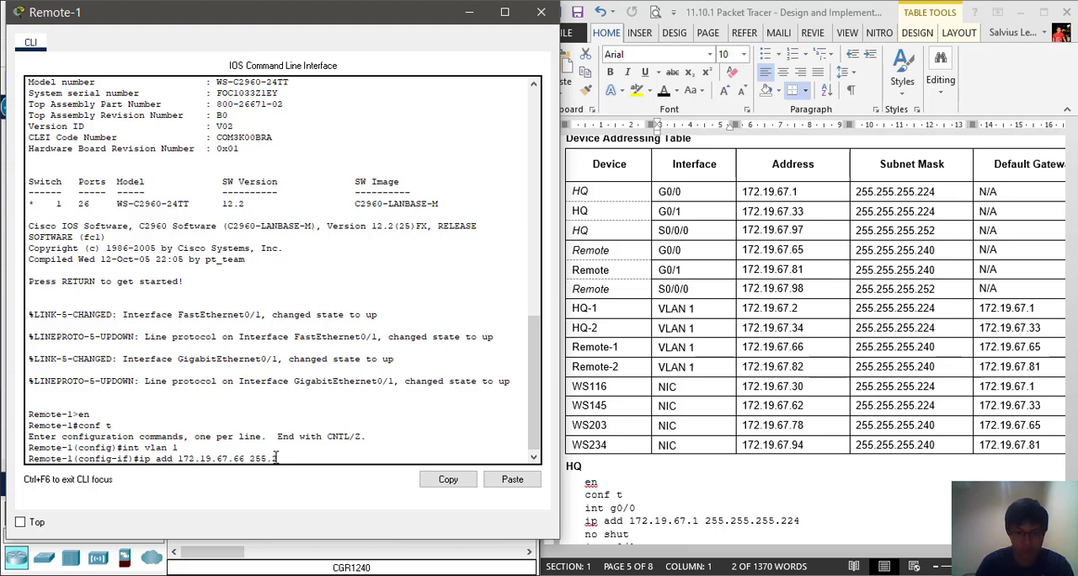
pyautogui.write('255.255.240')
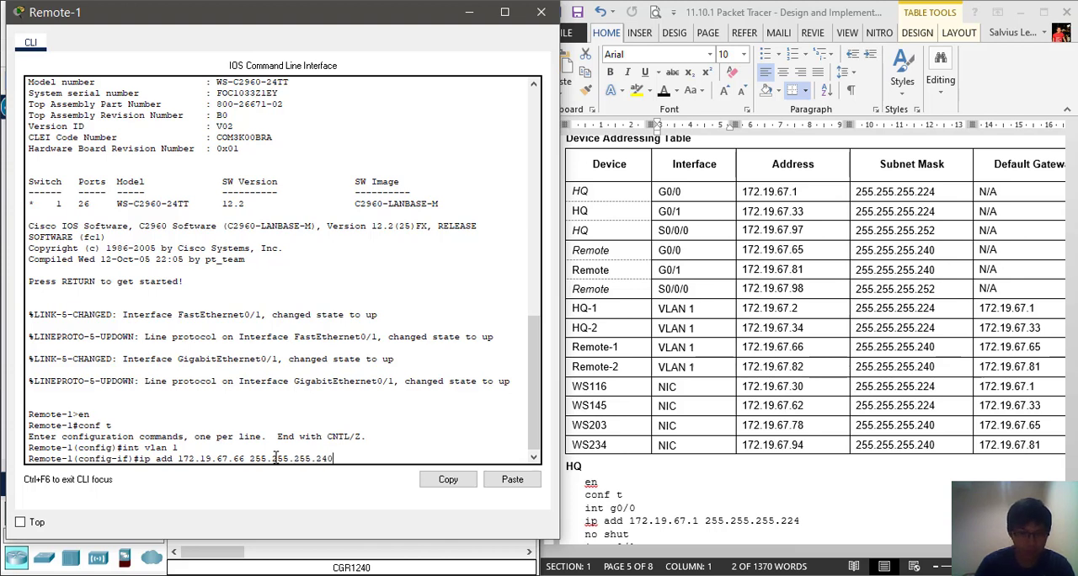
pyautogui.press('Return')
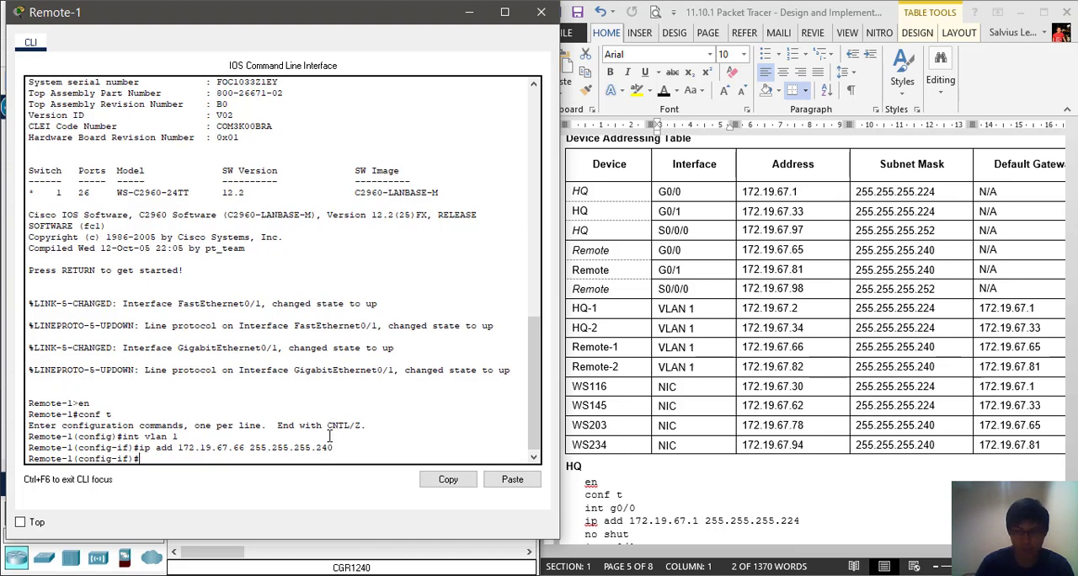
# Enable the Remote-1 switch's VLAN 1 interface with no shut
pyautogui.write('no shut')
pyautogui.press('Return')
pyautogui.press('Return')
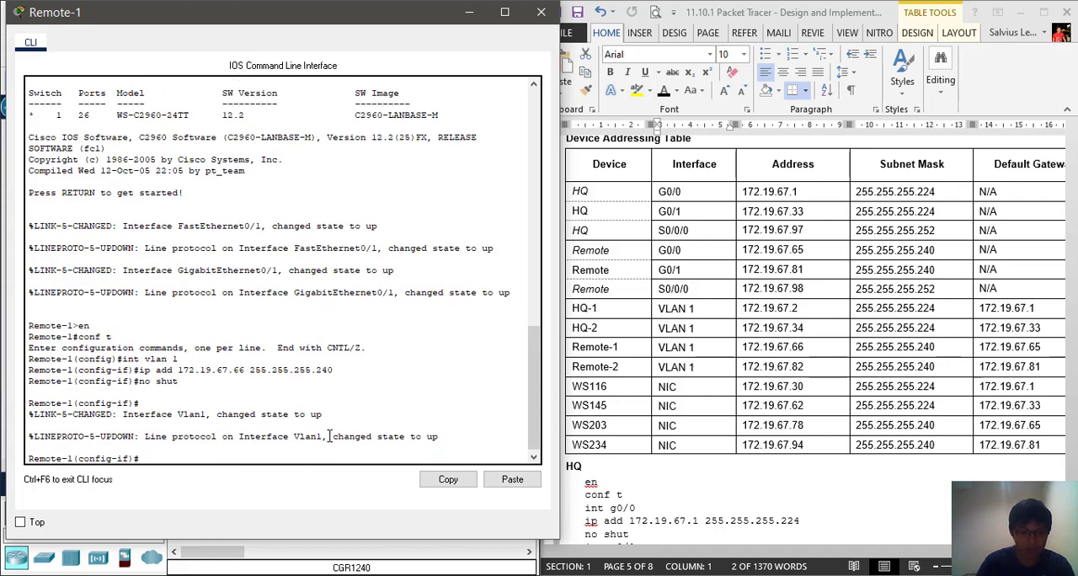
# Set the Remote-1 switch's default gateway to 172.19.67.65 and close its window
pyautogui.write('ip def 172.19')
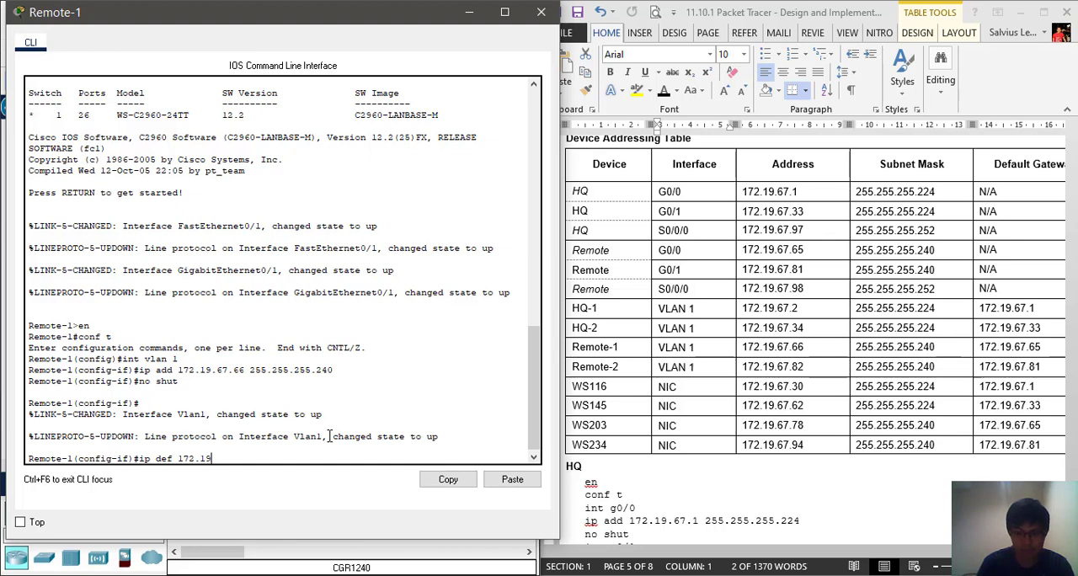
pyautogui.write('.67.22')
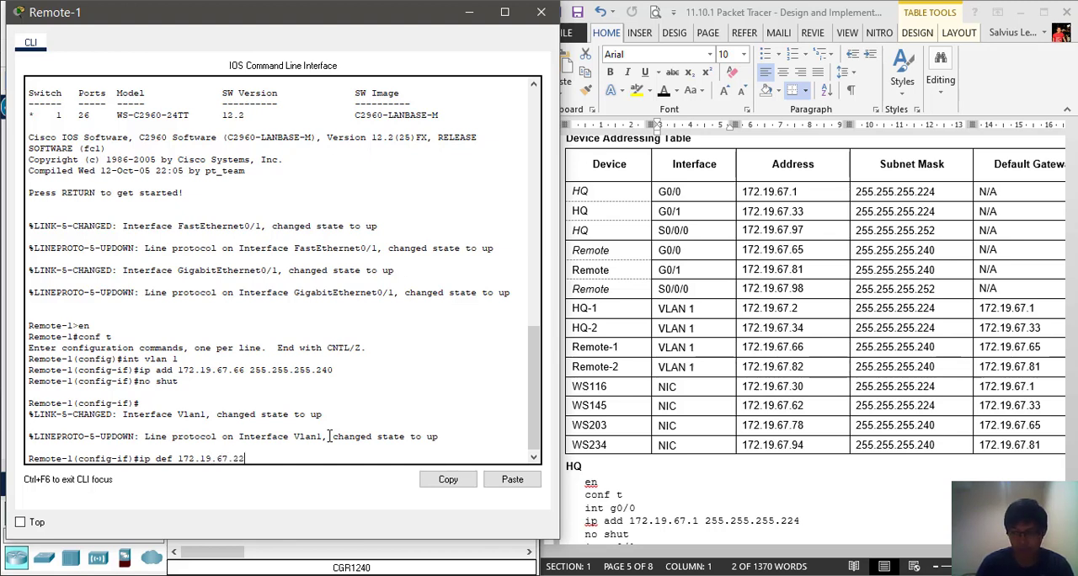
pyautogui.press('BackSpace')
pyautogui.press('BackSpace')
pyautogui.write('6')
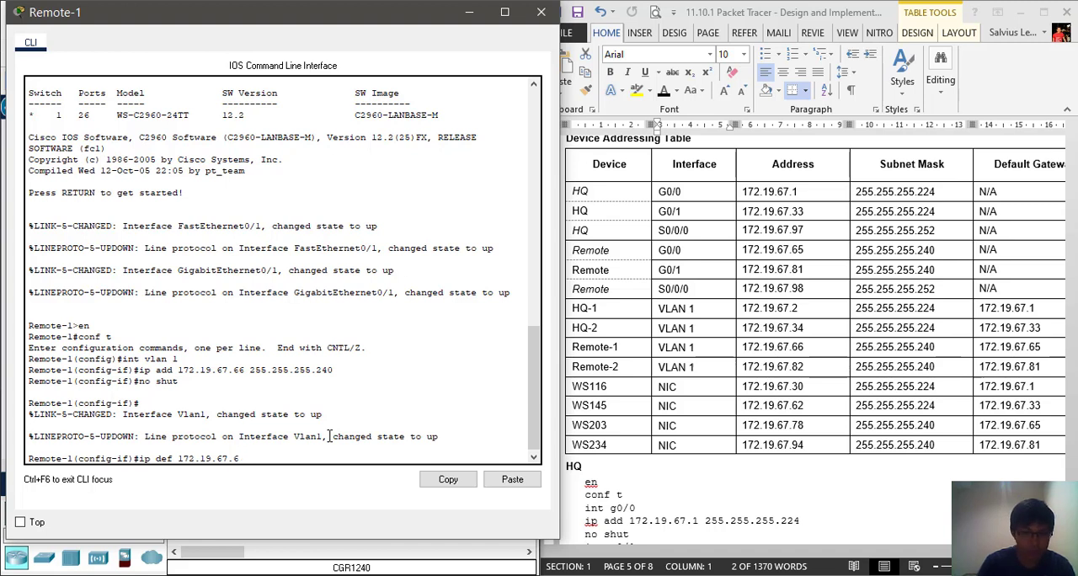
pyautogui.write('5')
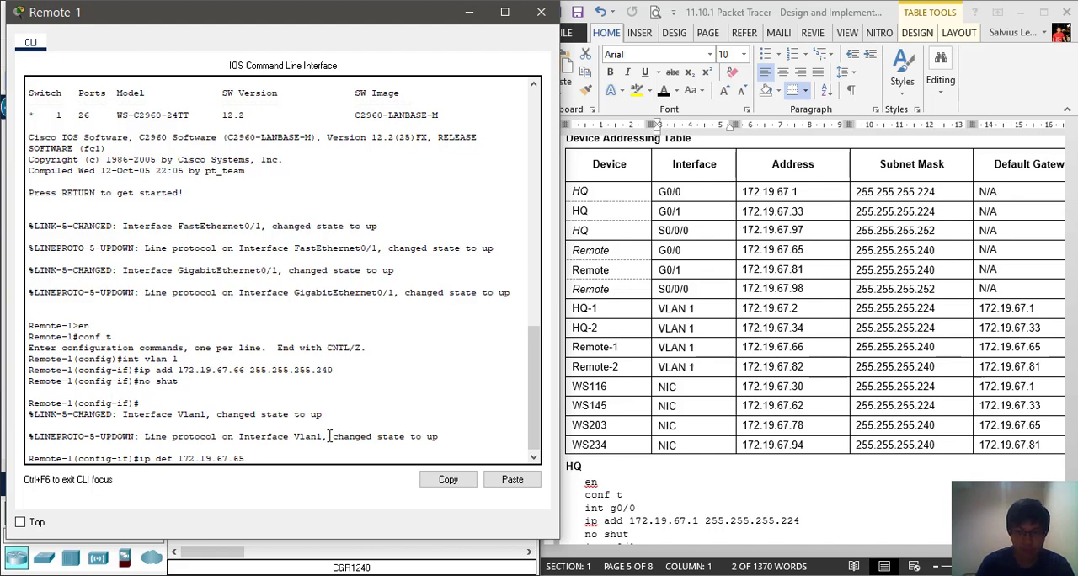
pyautogui.press('Return')
pyautogui.press('Return')
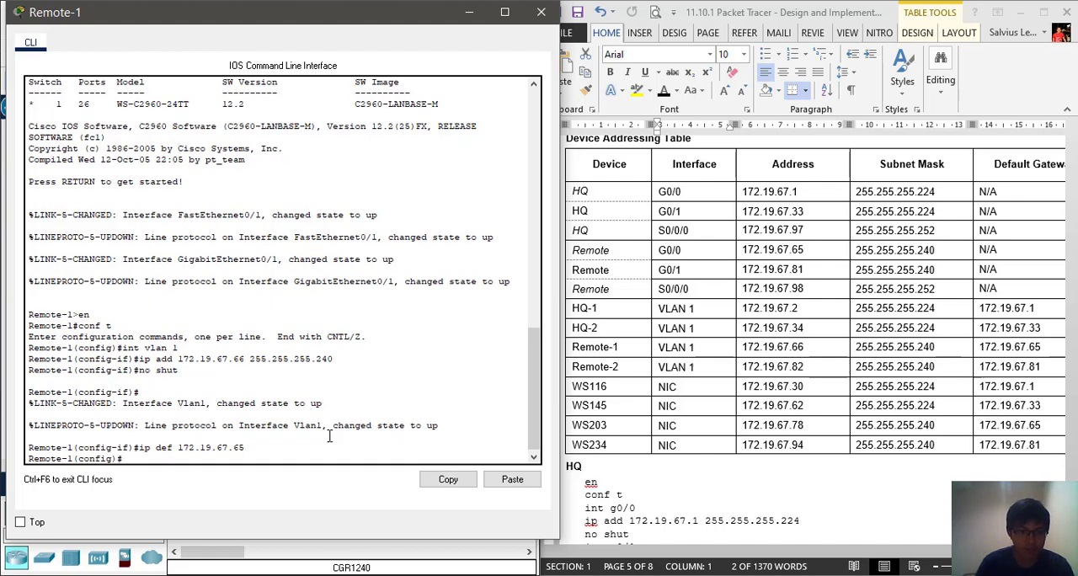
pyautogui.click(540, 12)
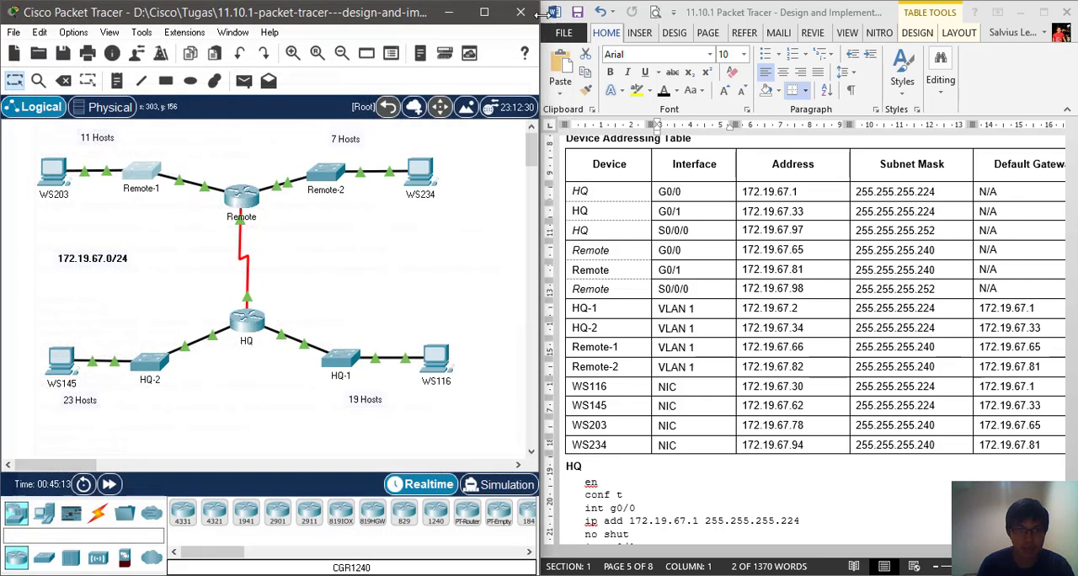
# Open the Remote-2 switch's CLI and enter global configuration mode through privileged EXEC mode
pyautogui.click(335, 176)
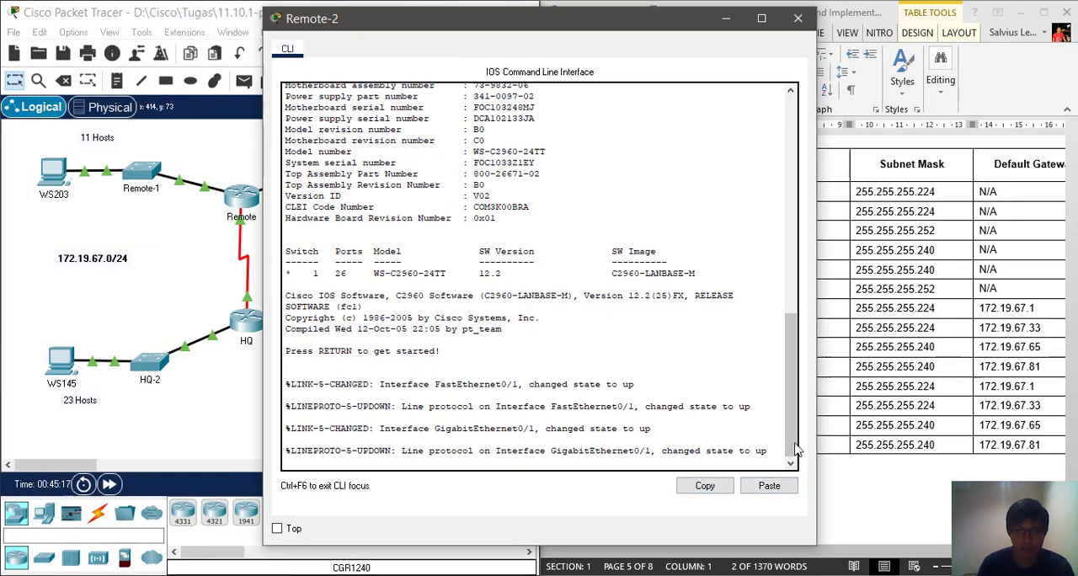
pyautogui.press('Return')
pyautogui.write('en')
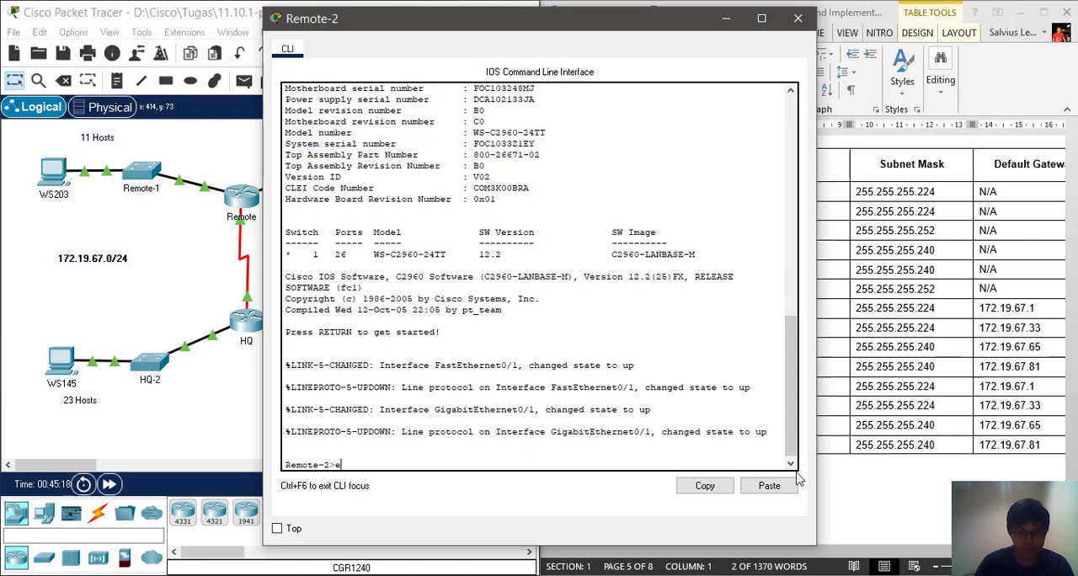
pyautogui.press('Return')
pyautogui.write('conf t')
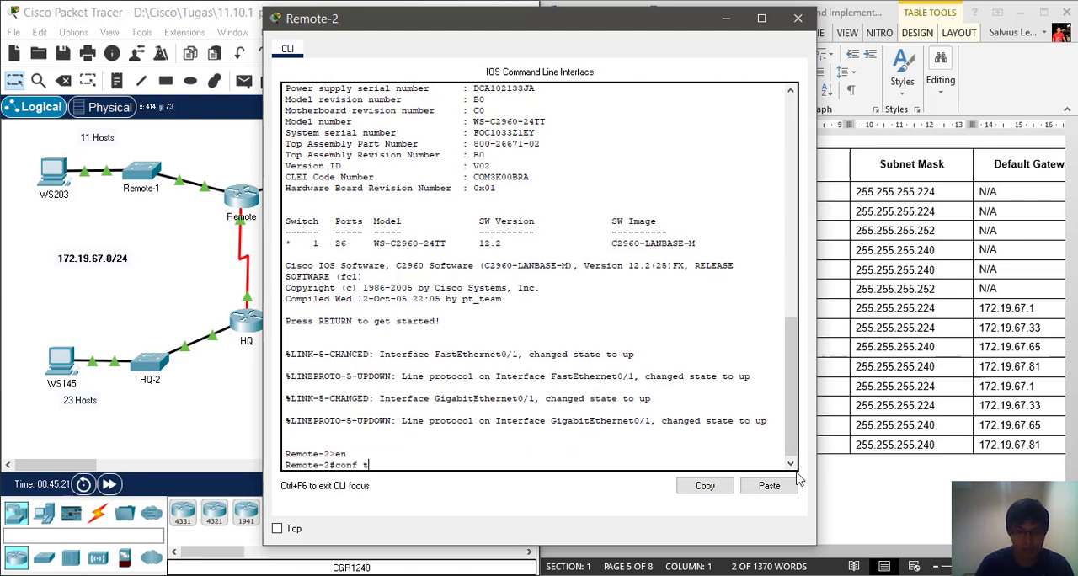
pyautogui.press('Return')
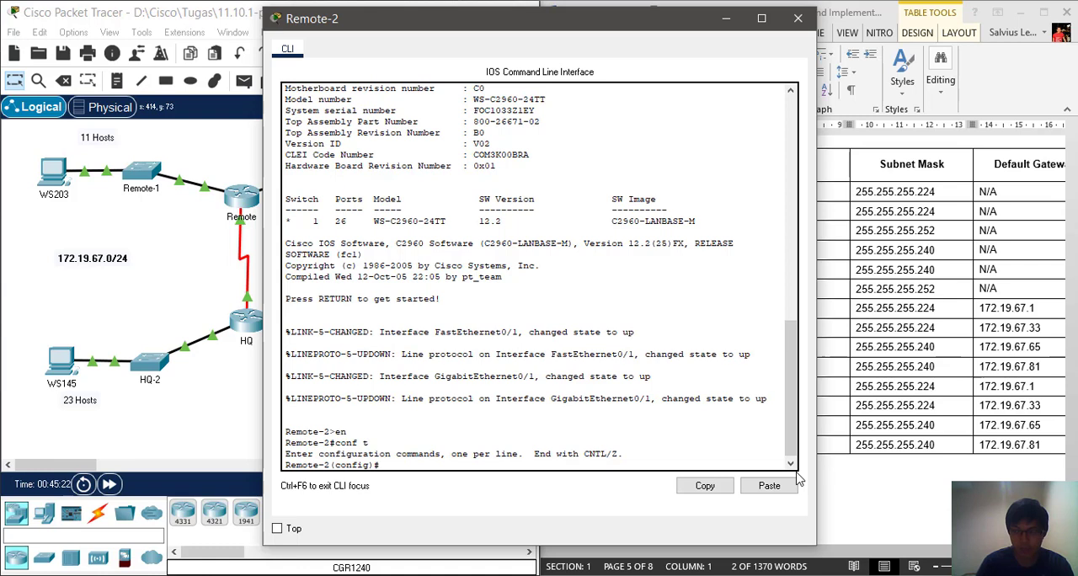
# Assign 172.19.67.82 with mask 255.255.255.240 to the Remote-2 switch's VLAN 1 interface, keeping the addressing table in view
pyautogui.write('int vlan 1')
pyautogui.press('Return')
pyautogui.write('ip add 1')
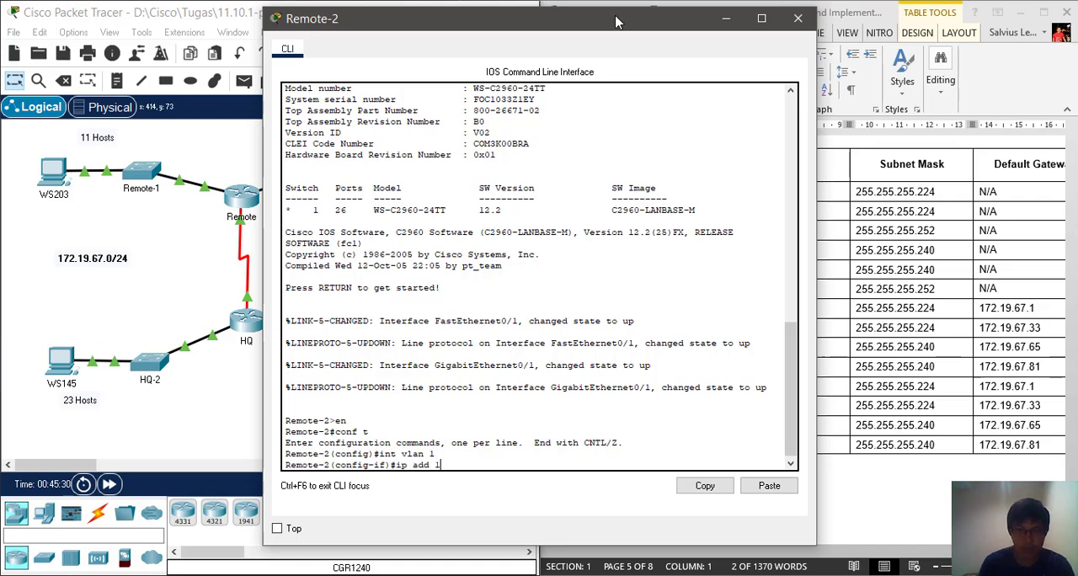
pyautogui.moveTo(612, 13); pyautogui.dragTo(364, 8)
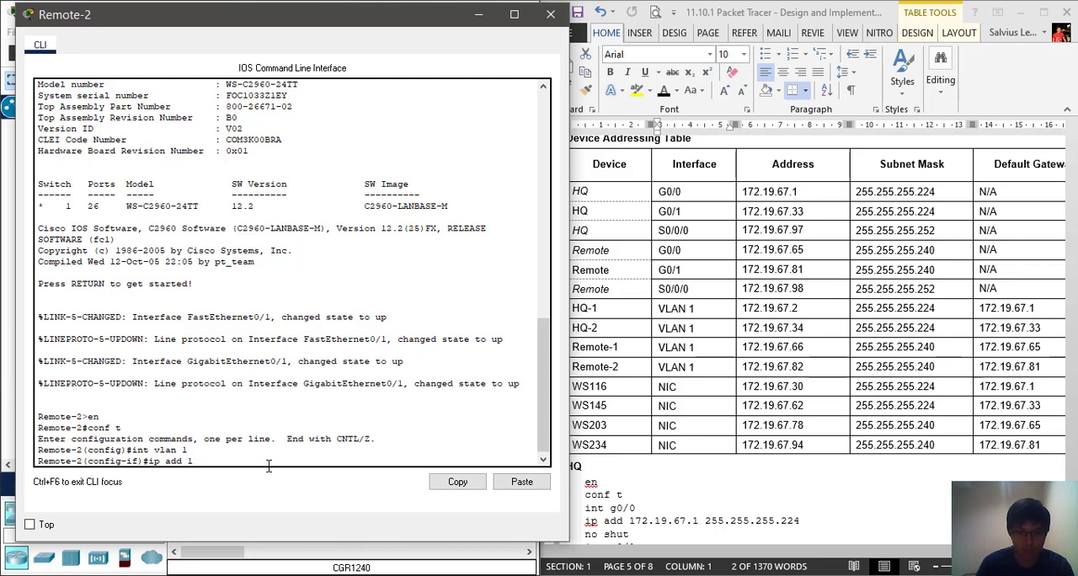
pyautogui.write('72.19.67.82')
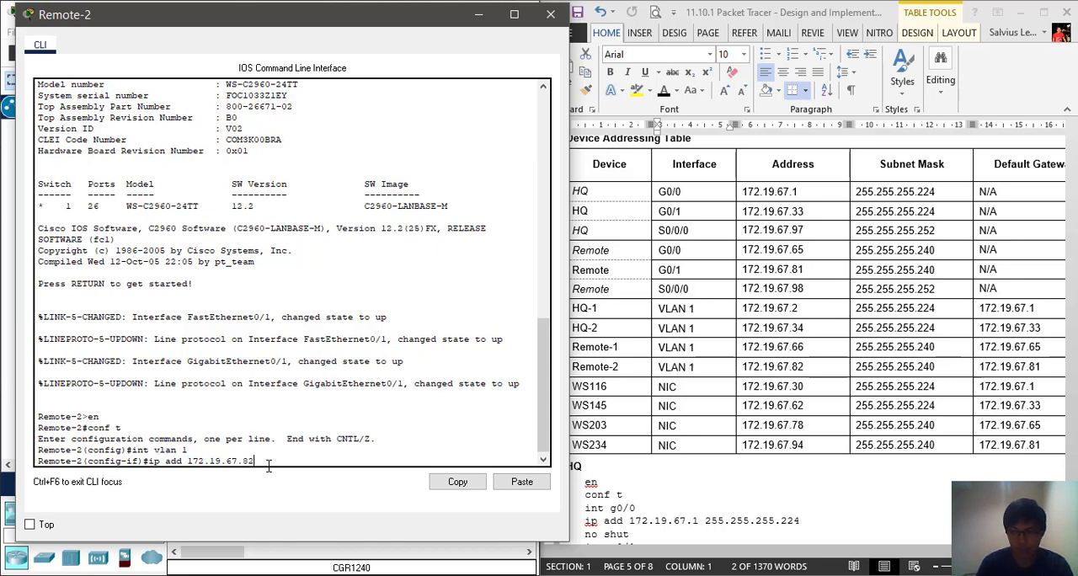
pyautogui.write(' 255')
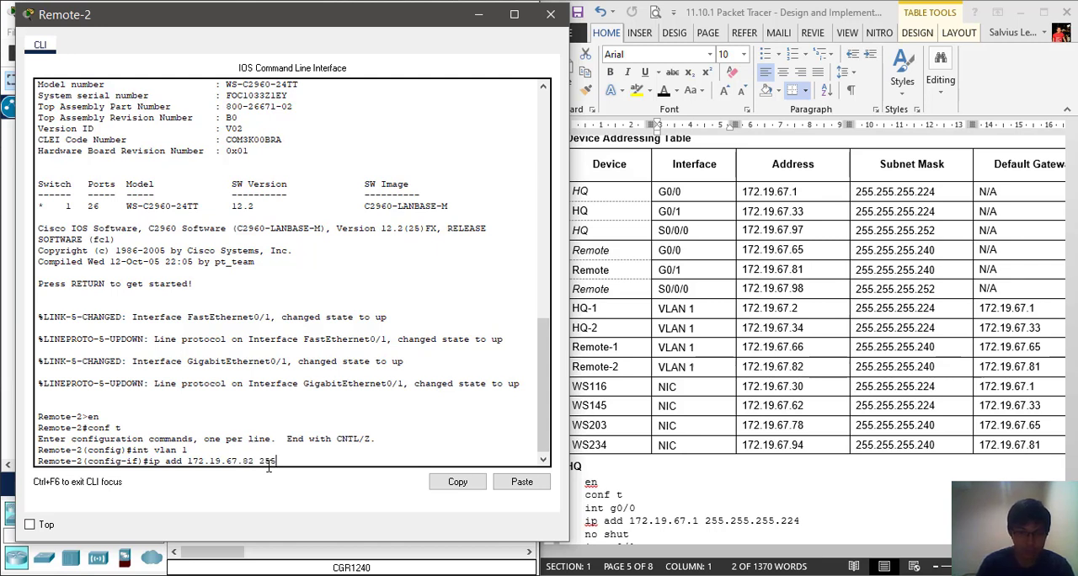
pyautogui.write('.255.2')
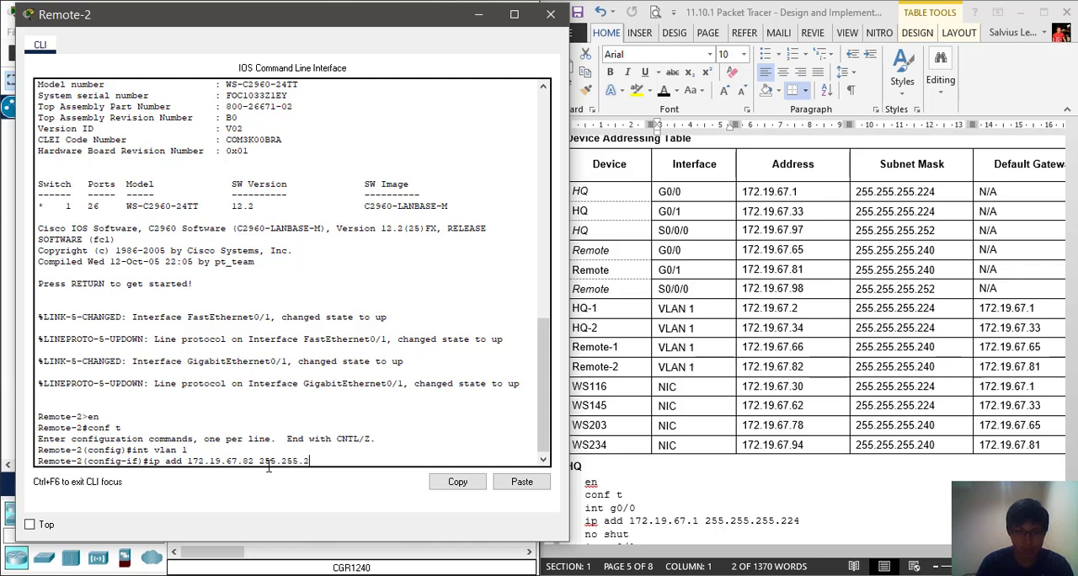
pyautogui.write('55.2')
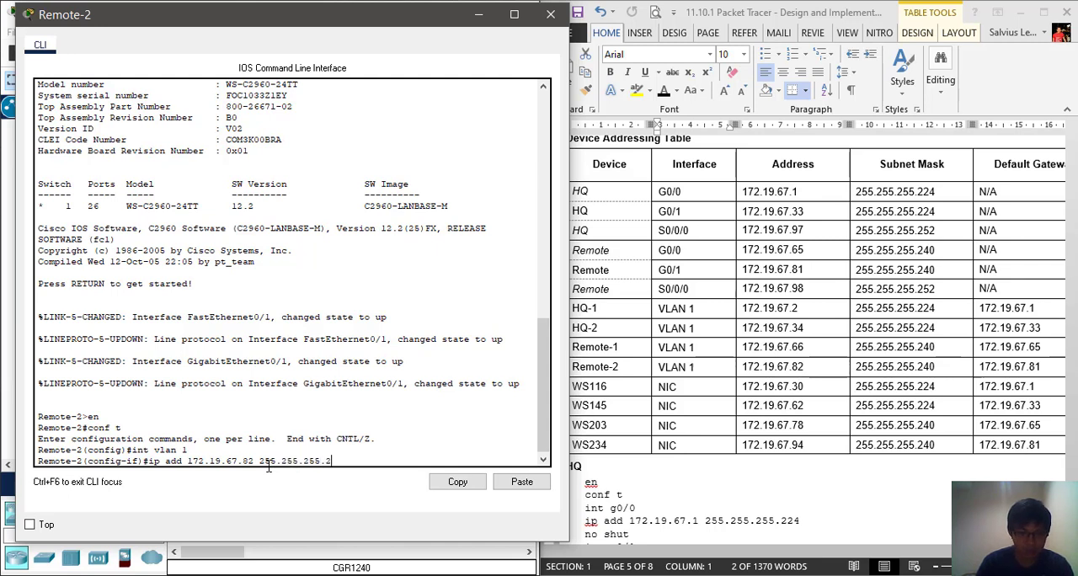
pyautogui.write('40')
pyautogui.press('Return')
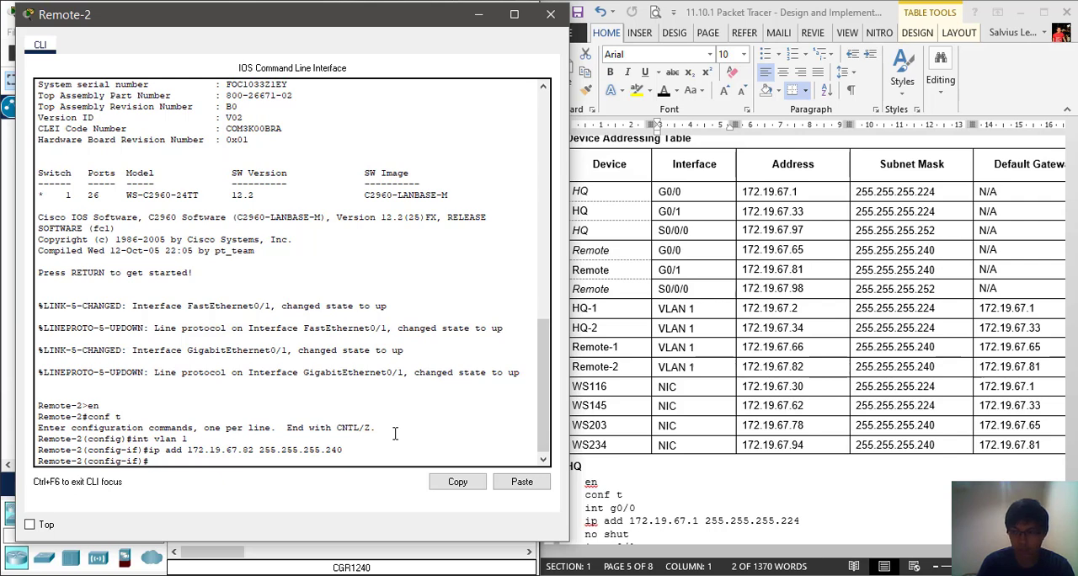
# Enable the Remote-2 switch's VLAN 1 interface with no shut
pyautogui.write('no shut')
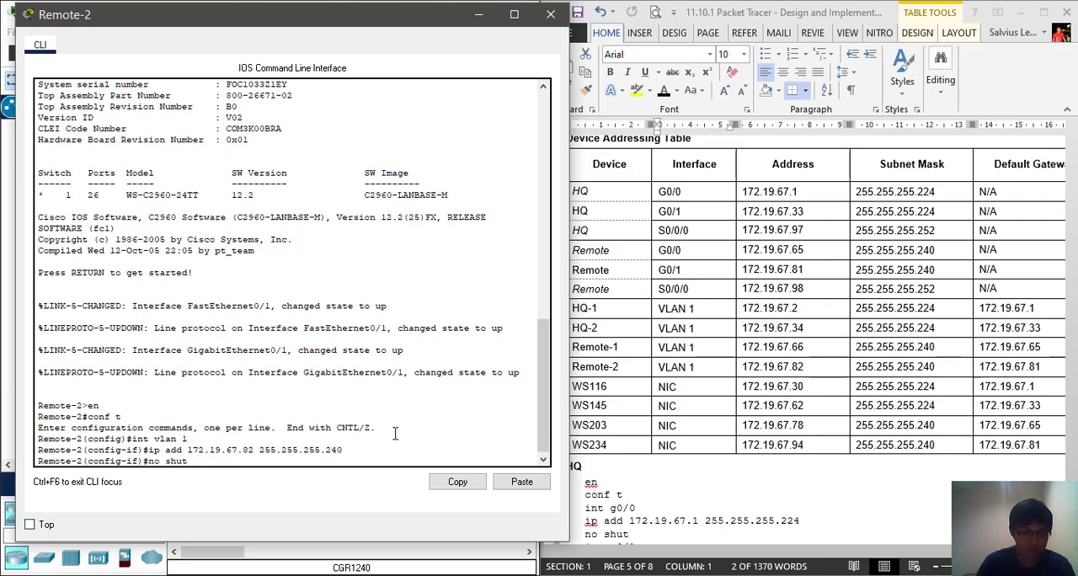
pyautogui.press('Return')
pyautogui.press('Return')
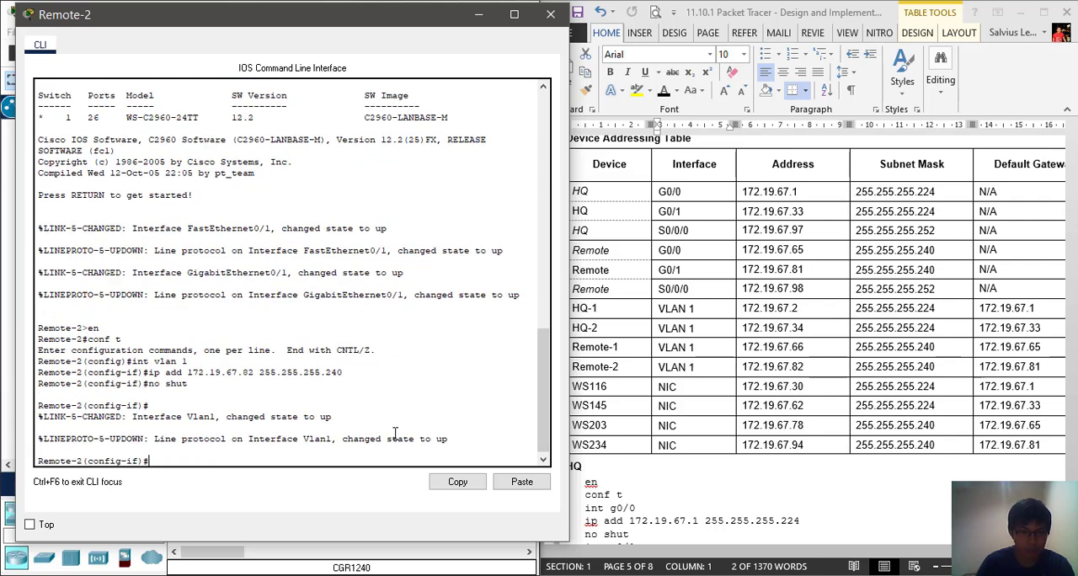
# Set the Remote-2 switch's default gateway to 172.19.67.81 and close its window
pyautogui.write('ip def')
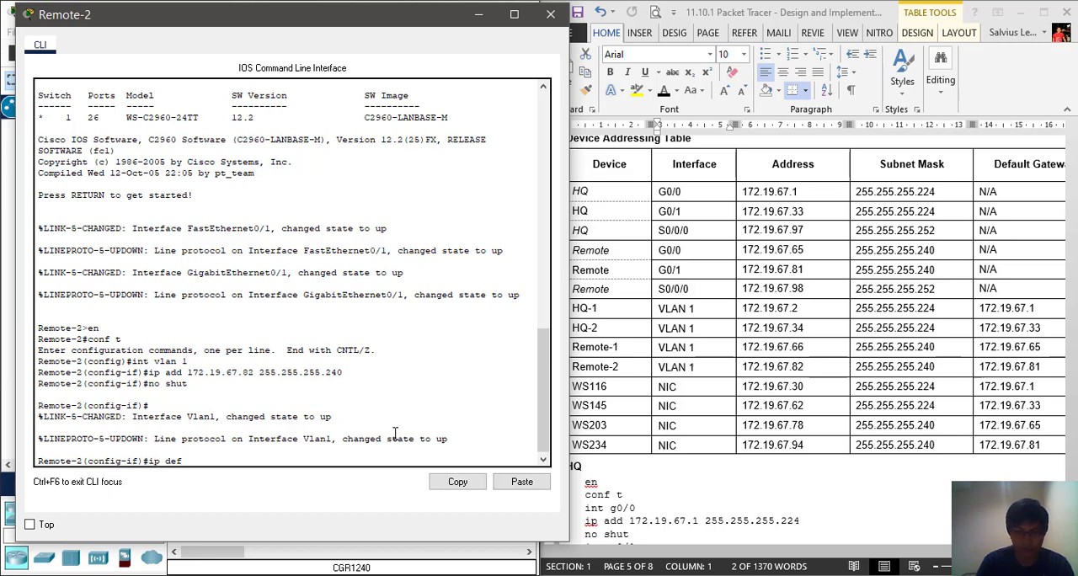
pyautogui.write('172.19.67')
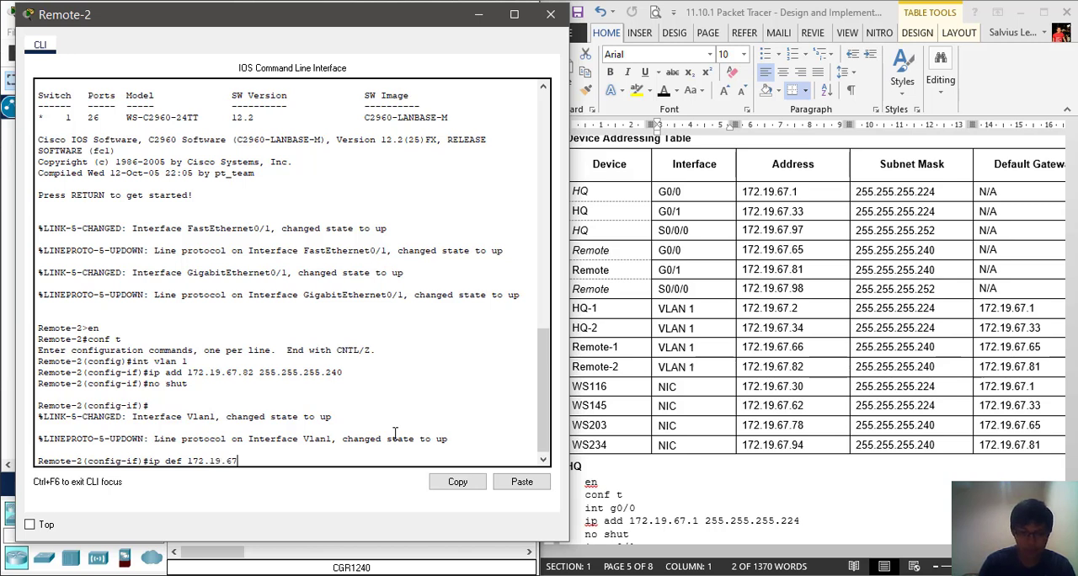
pyautogui.write('.81')
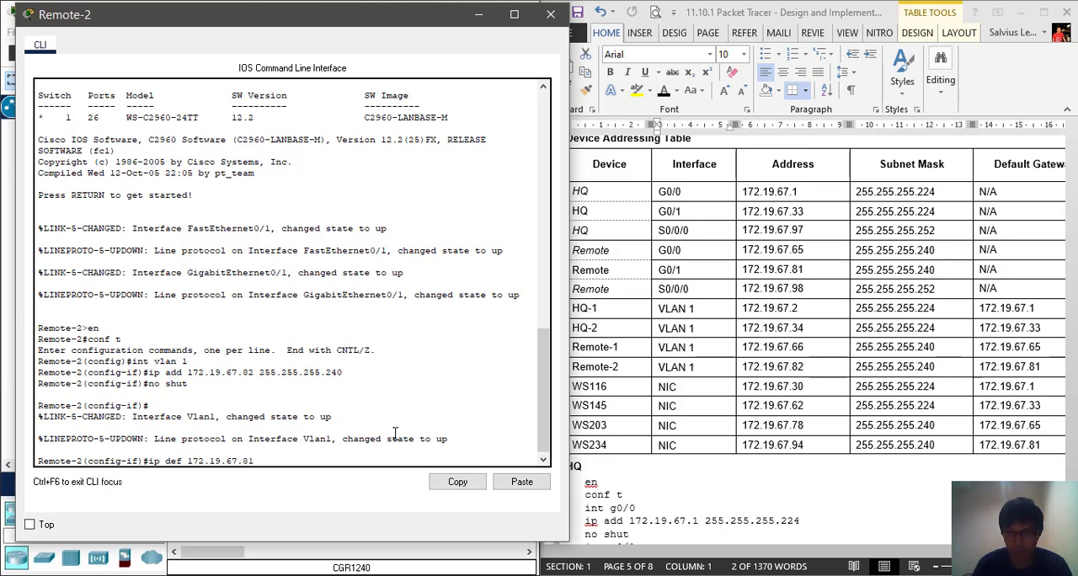
pyautogui.press('Return')
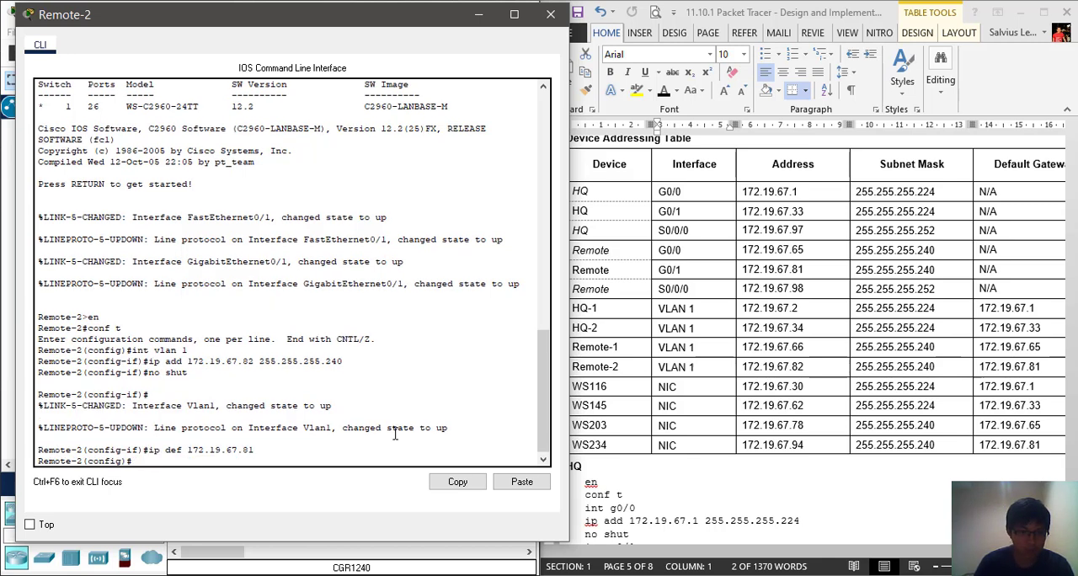
pyautogui.click(550, 17)
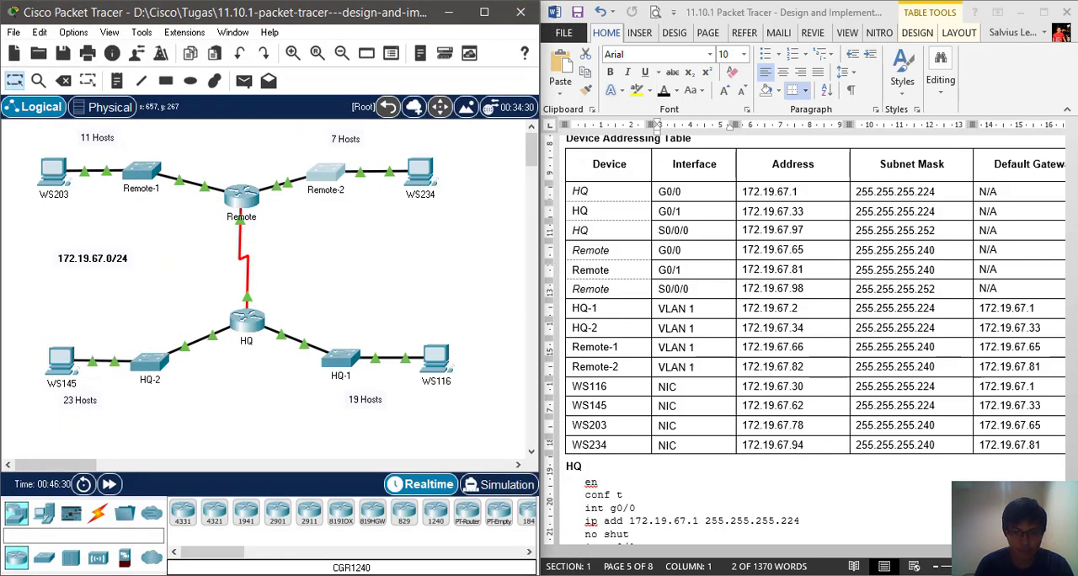
# Bring up the PT Activity window to check the completion percentage
pyautogui.click(562, 575)
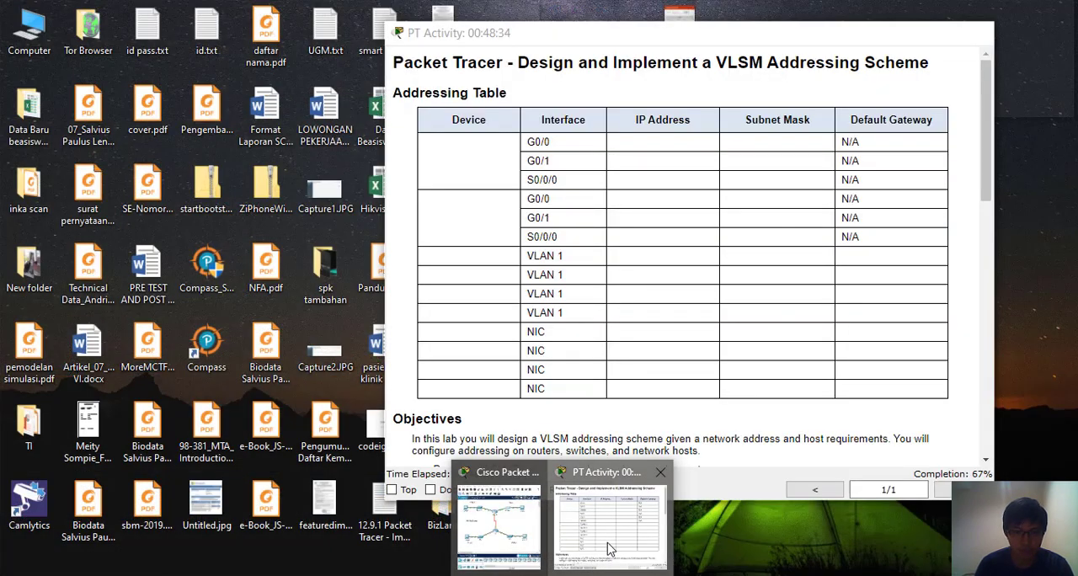
pyautogui.click(609, 518)
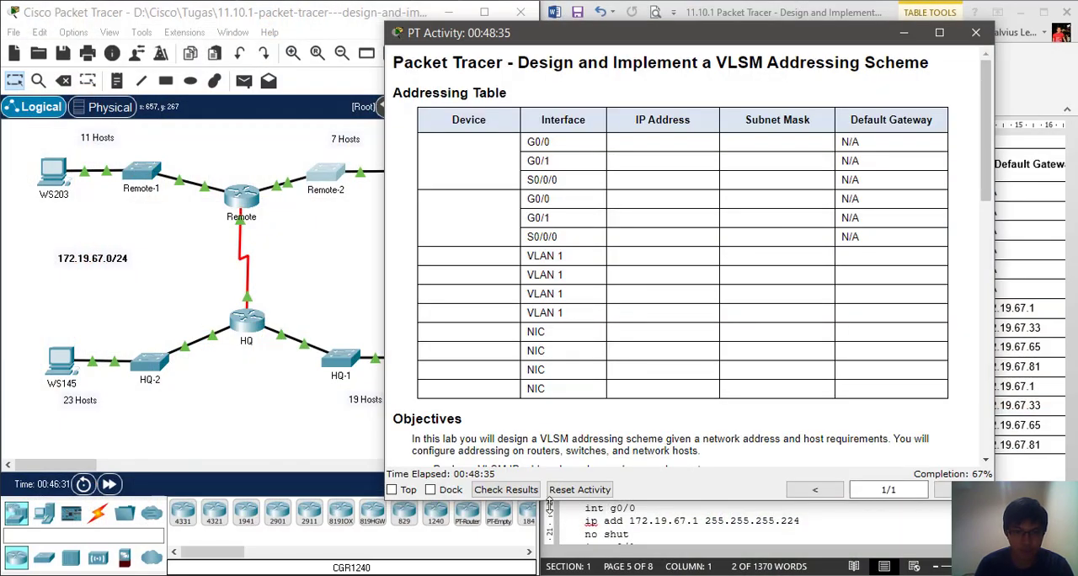
# Check the activity results and review which assessment items are correct or incorrect for each network device and workstation
pyautogui.click(528, 492)
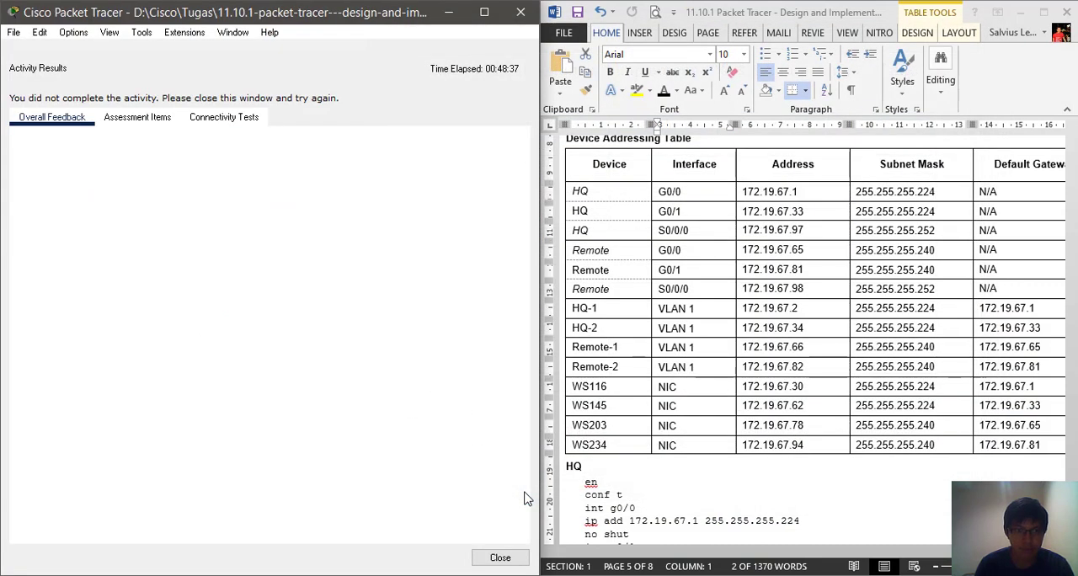
pyautogui.click(139, 121)
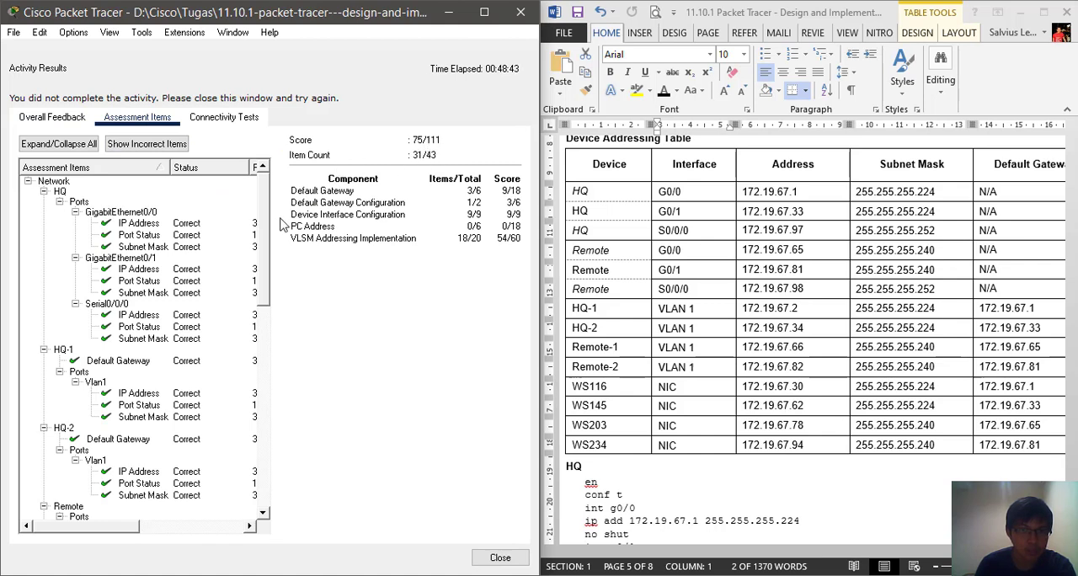
pyautogui.moveTo(118, 528); pyautogui.dragTo(138, 539)
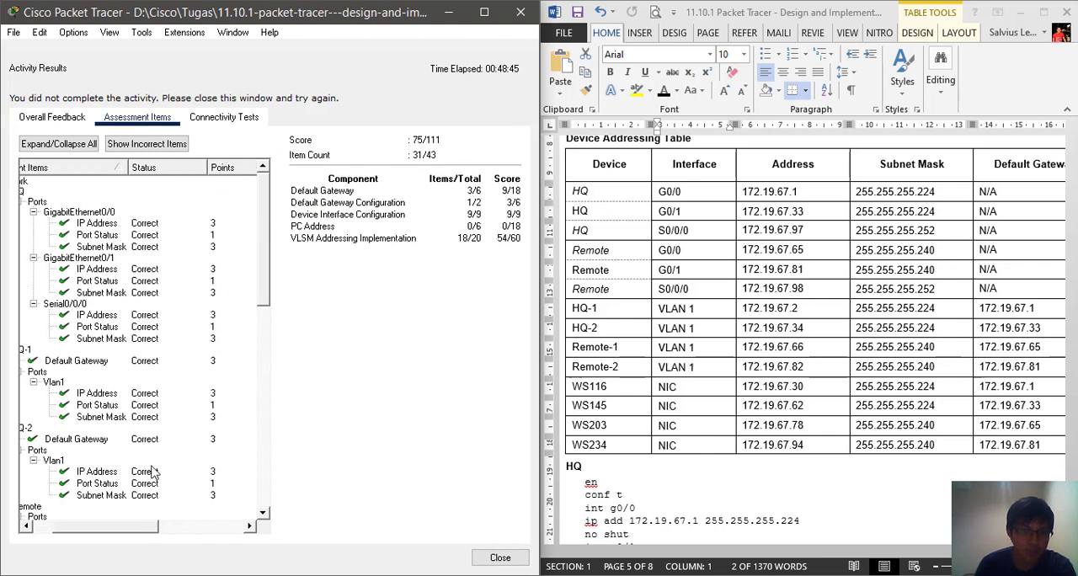
pyautogui.scroll(-3, 153, 466)
pyautogui.scroll(-10, 152, 423)
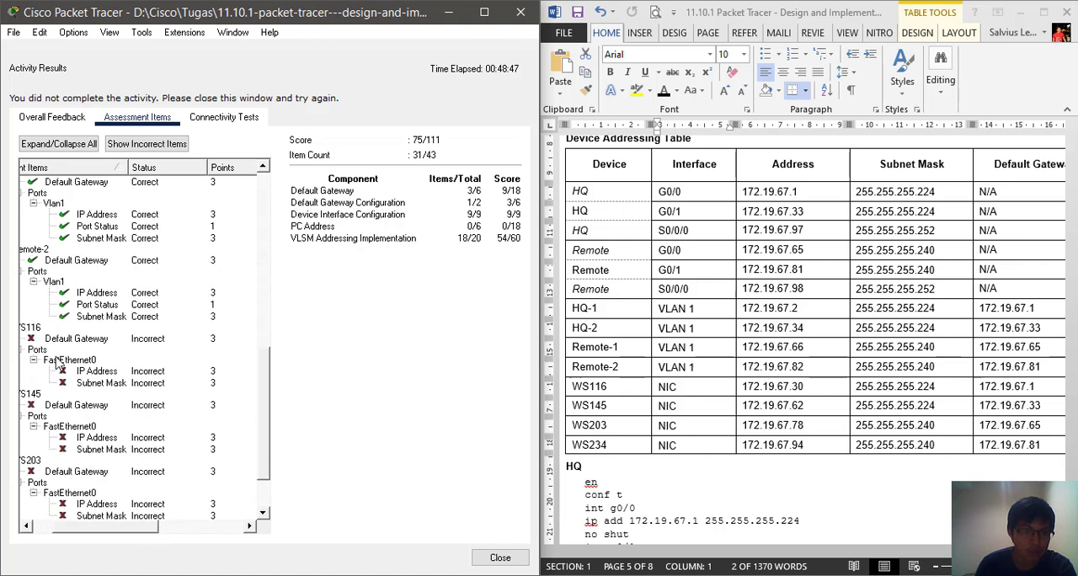
pyautogui.moveTo(133, 529); pyautogui.dragTo(109, 528)
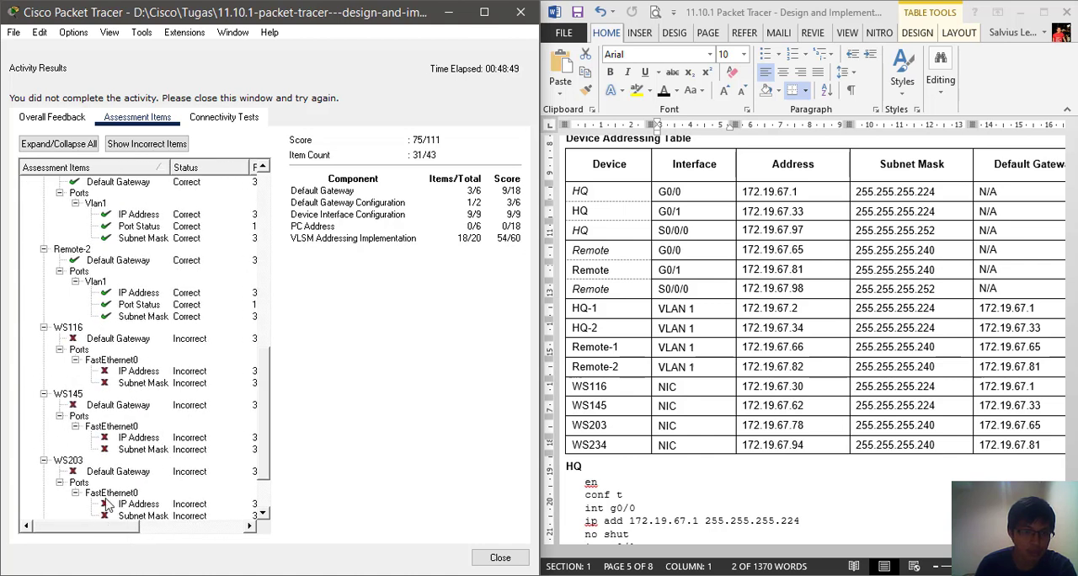
pyautogui.scroll(-2, 88, 408)
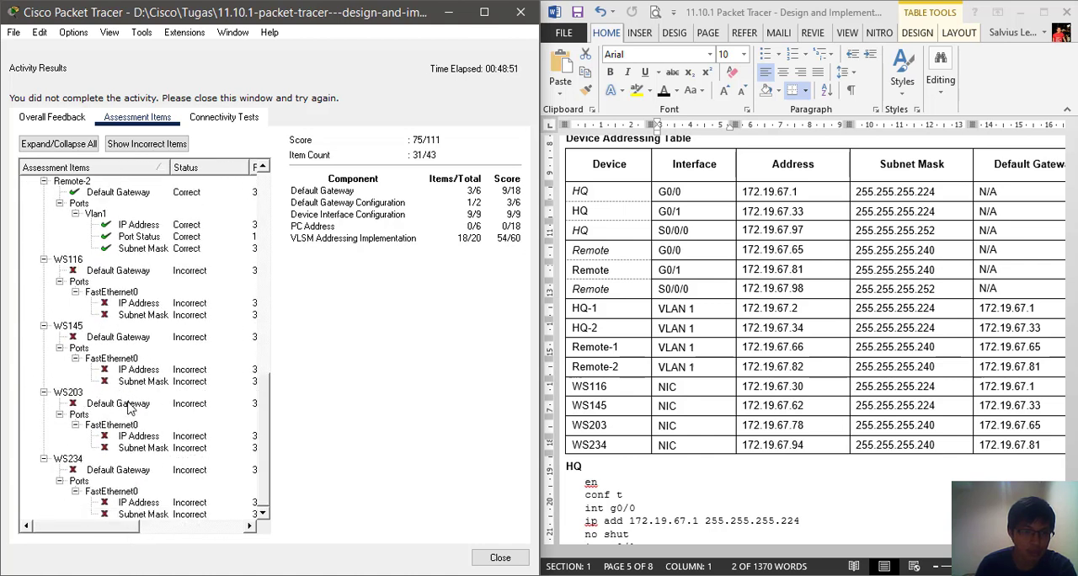
pyautogui.scroll(1, 131, 409)
pyautogui.scroll(-1, 114, 402)
pyautogui.scroll(2, 144, 438)
pyautogui.scroll(-2, 144, 438)
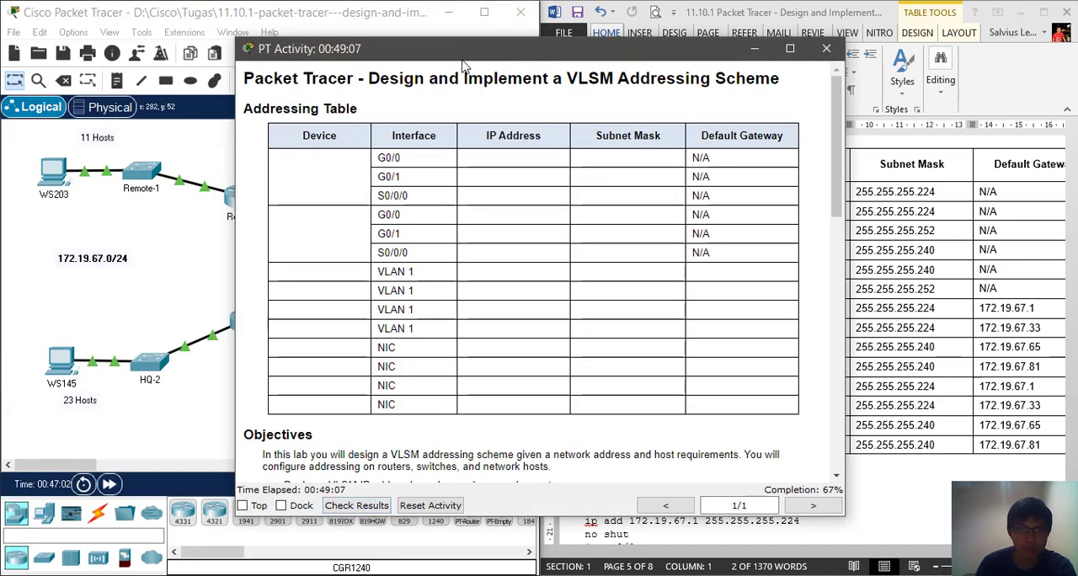
# Put away the PT Activity window and review the WS116 to WS234 rows of the Device Addressing Table
pyautogui.moveTo(463, 53); pyautogui.dragTo(422, 86)
pyautogui.click(716, 84)
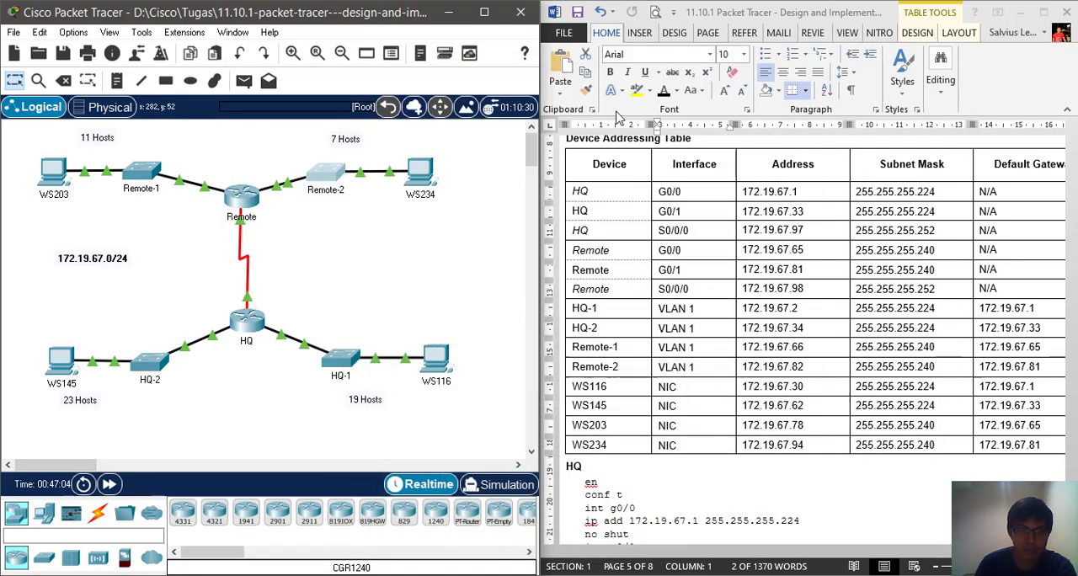
pyautogui.moveTo(762, 386); pyautogui.dragTo(1002, 454)
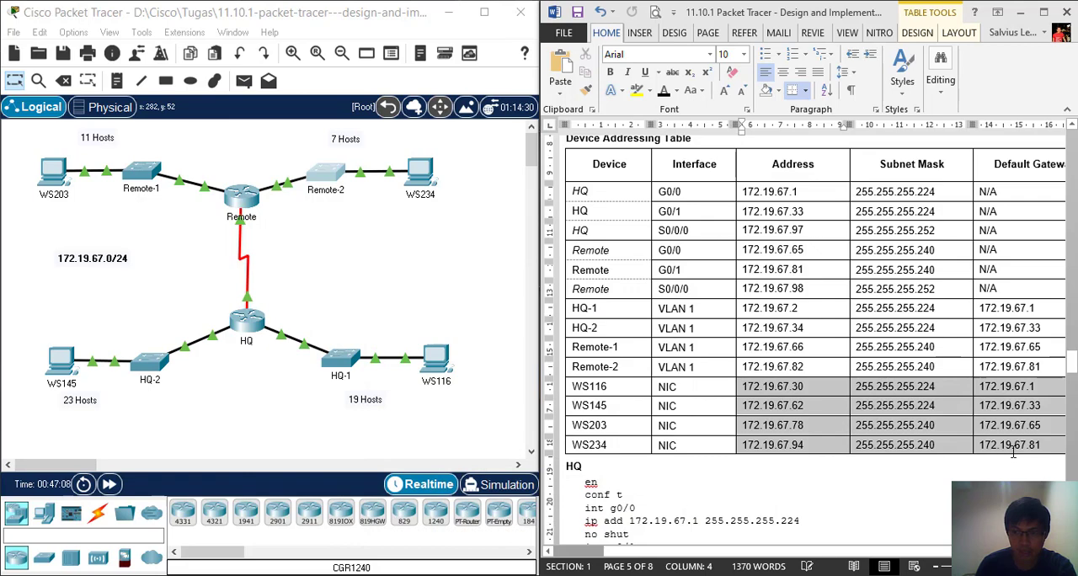
pyautogui.click(763, 445)
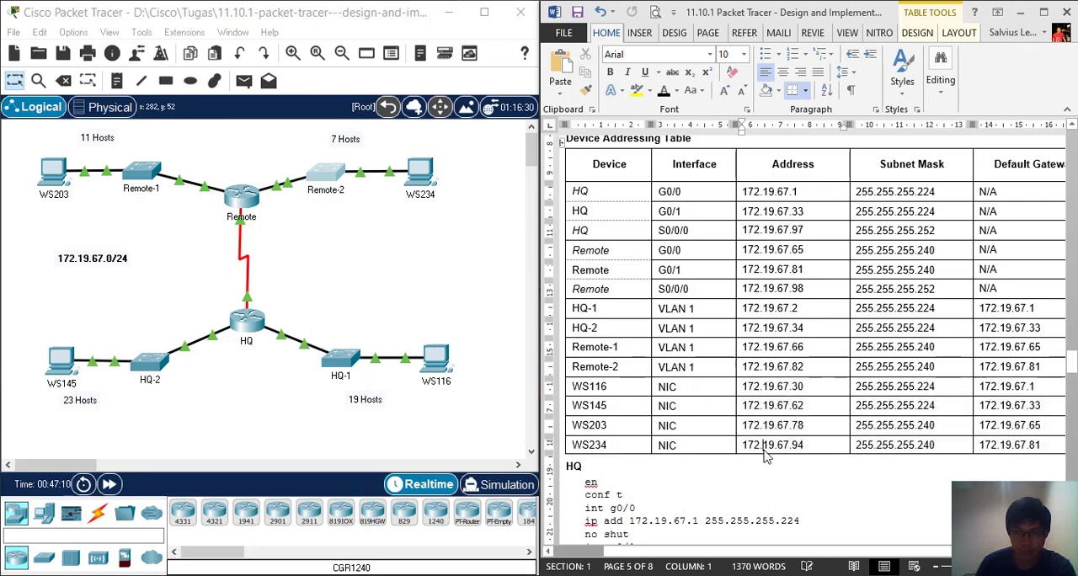
# Open WS116's IP configuration beside the addressing table and set its IPv4 address to 172.19.67.30
pyautogui.click(447, 371)
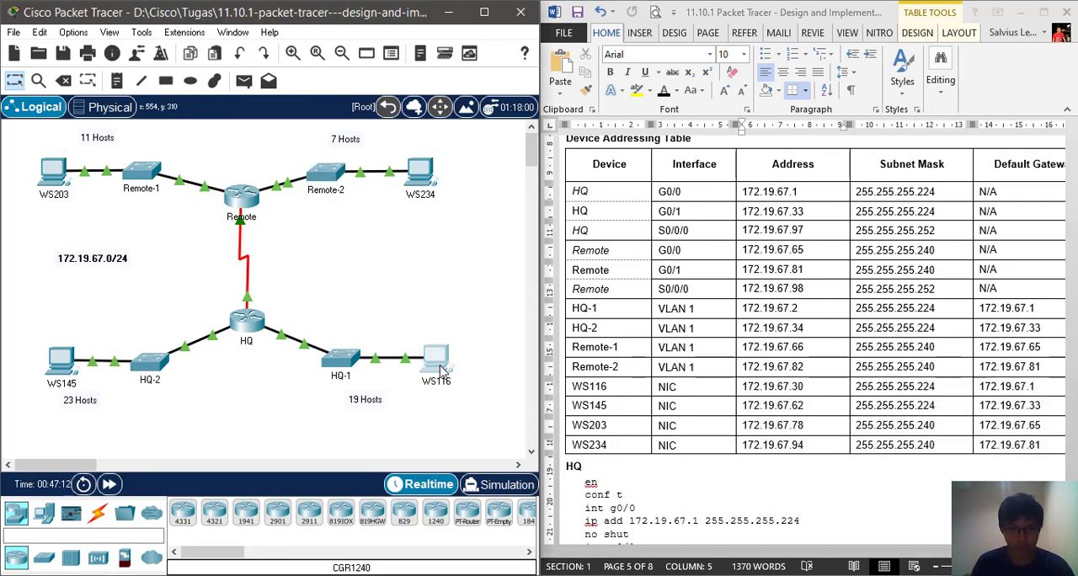
pyautogui.moveTo(549, 32); pyautogui.dragTo(297, 23)
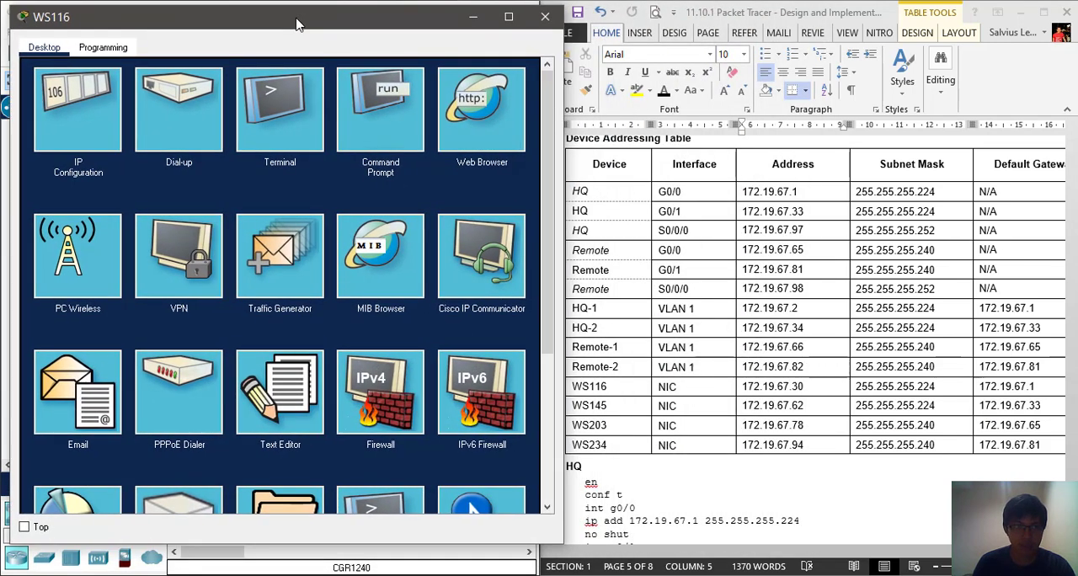
pyautogui.click(83, 112)
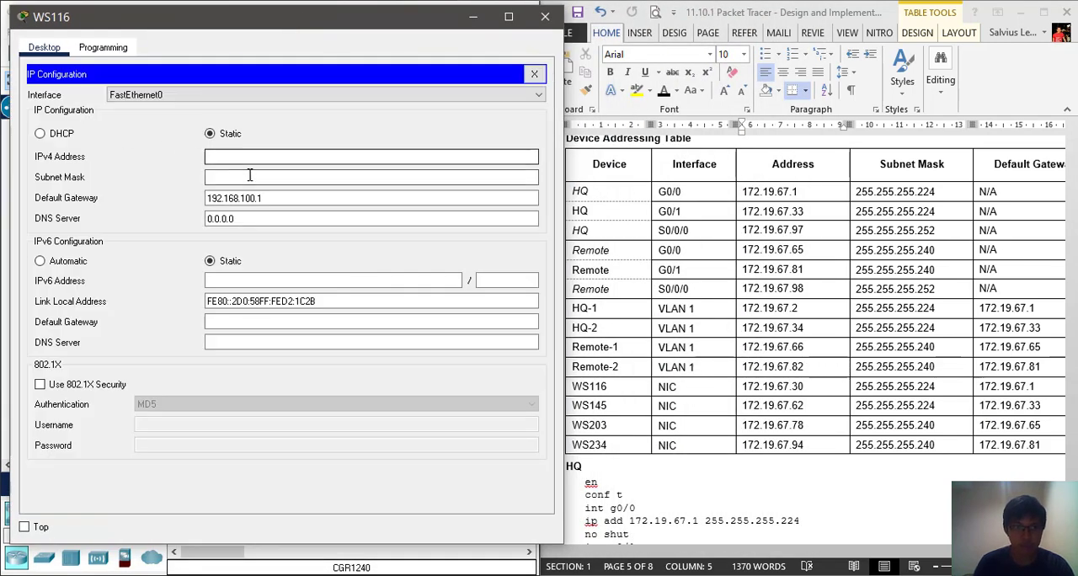
pyautogui.click(756, 387)
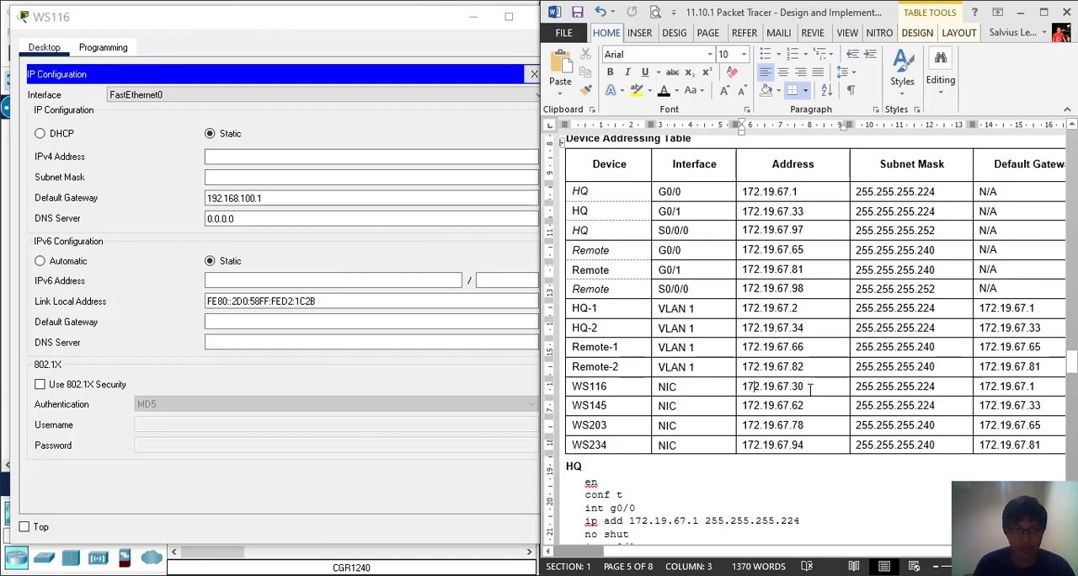
pyautogui.moveTo(810, 389); pyautogui.dragTo(732, 388)
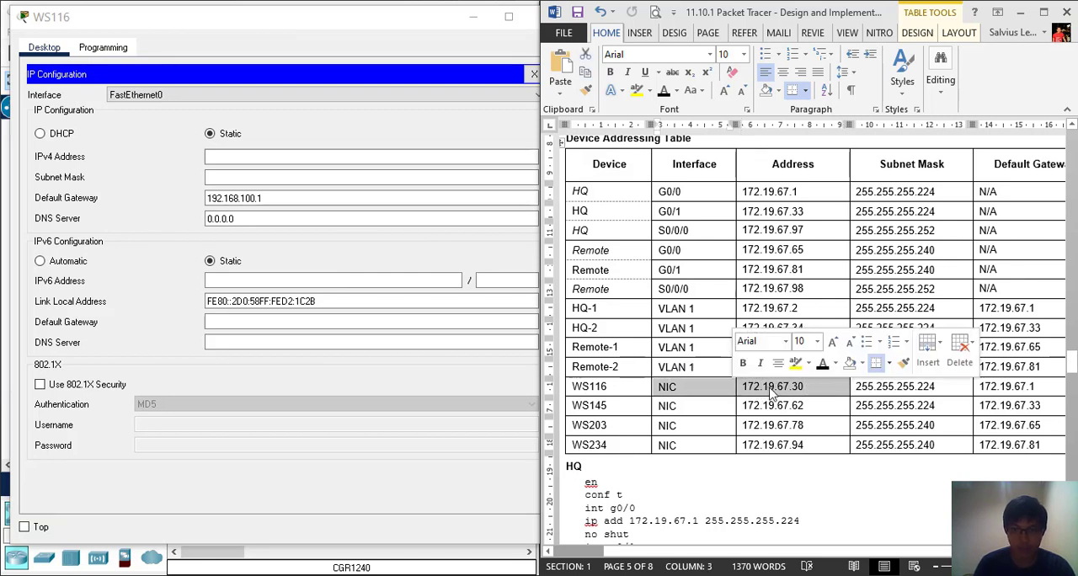
pyautogui.click(768, 389)
pyautogui.click(354, 160)
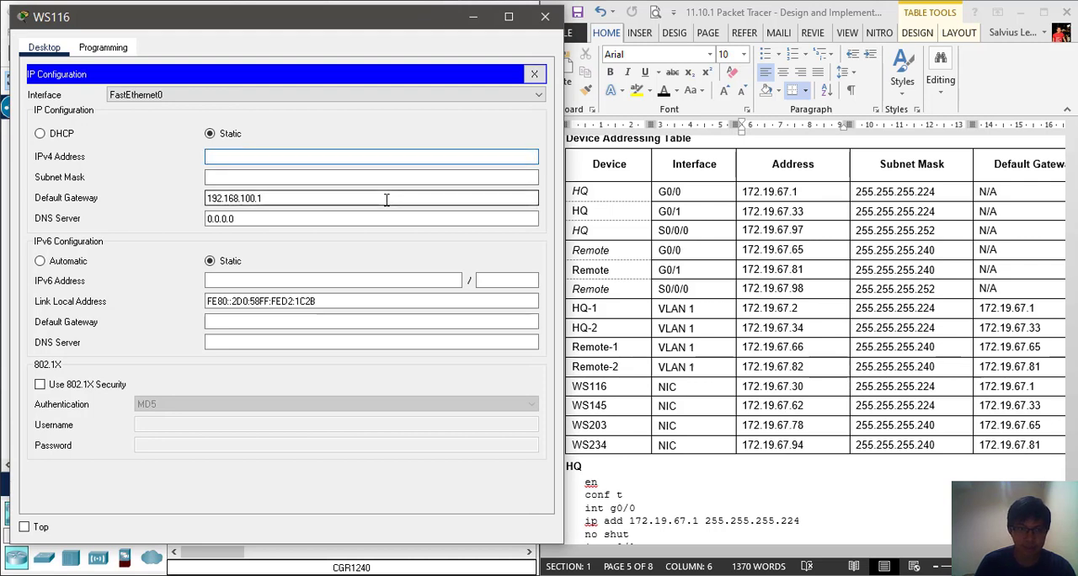
pyautogui.write('172')
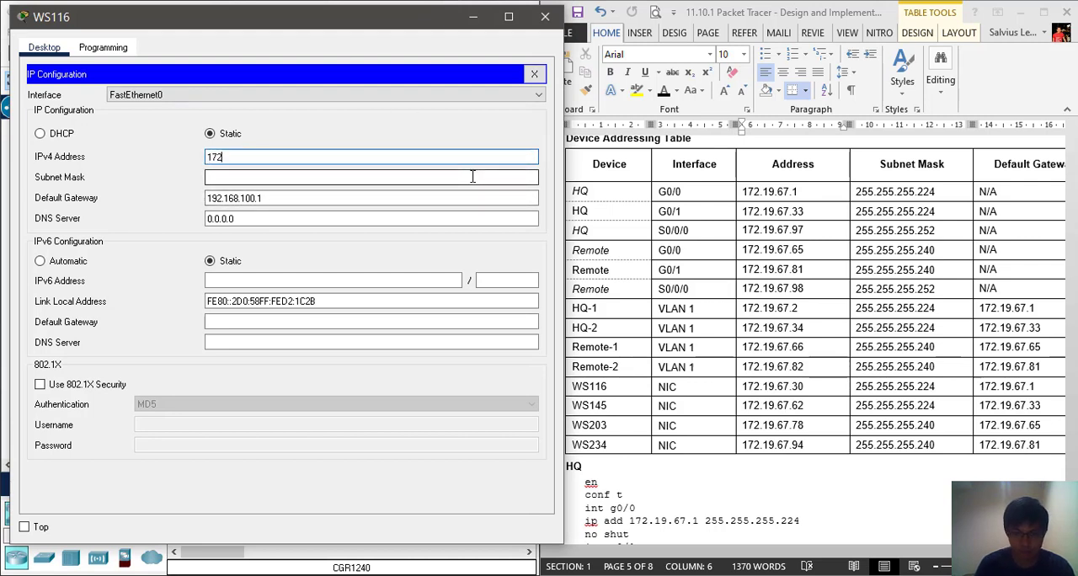
pyautogui.write('.19')
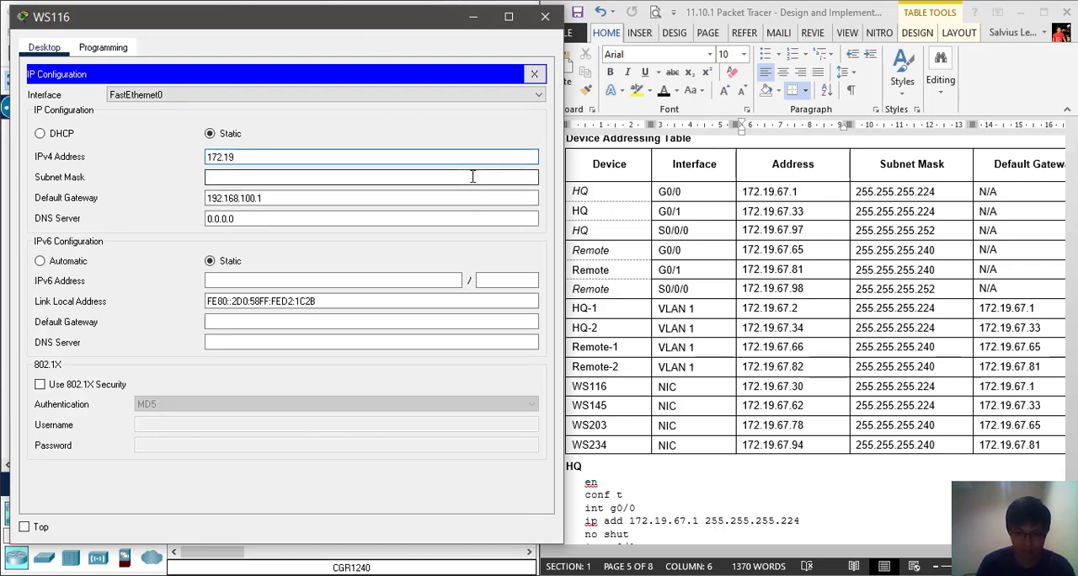
pyautogui.write('.67')
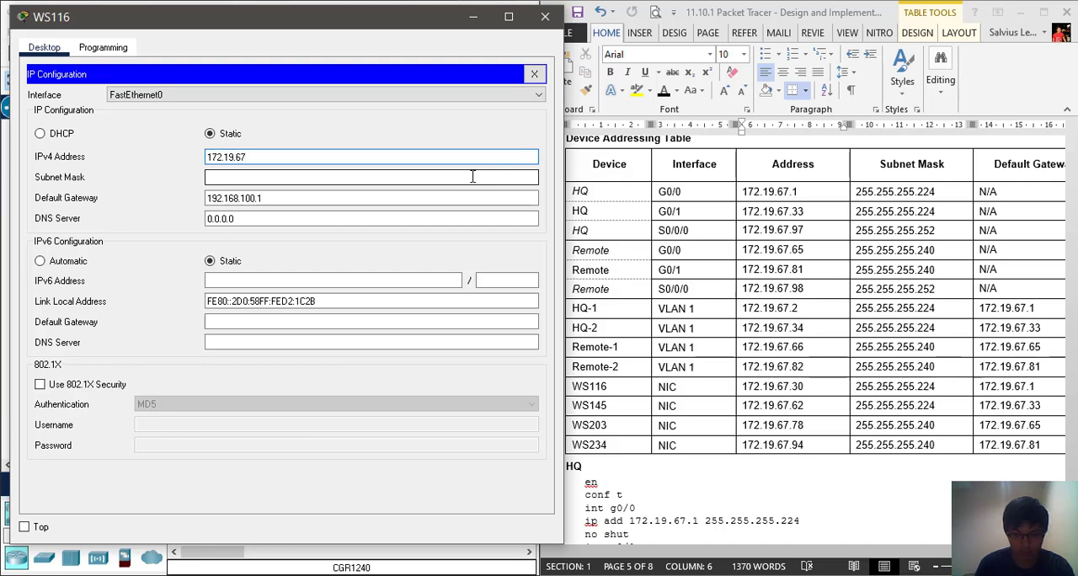
pyautogui.write('.30')
# Set WS116's subnet mask to 255.255.255.224
pyautogui.click(472, 176)
pyautogui.click(473, 175)
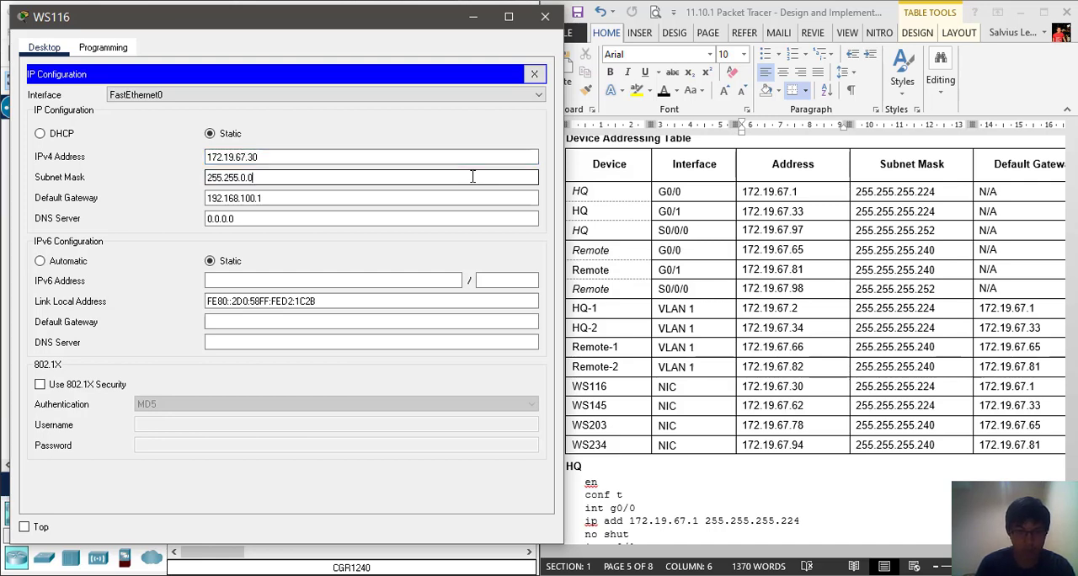
pyautogui.press('BackSpace')
pyautogui.press('BackSpace')
pyautogui.write('255')
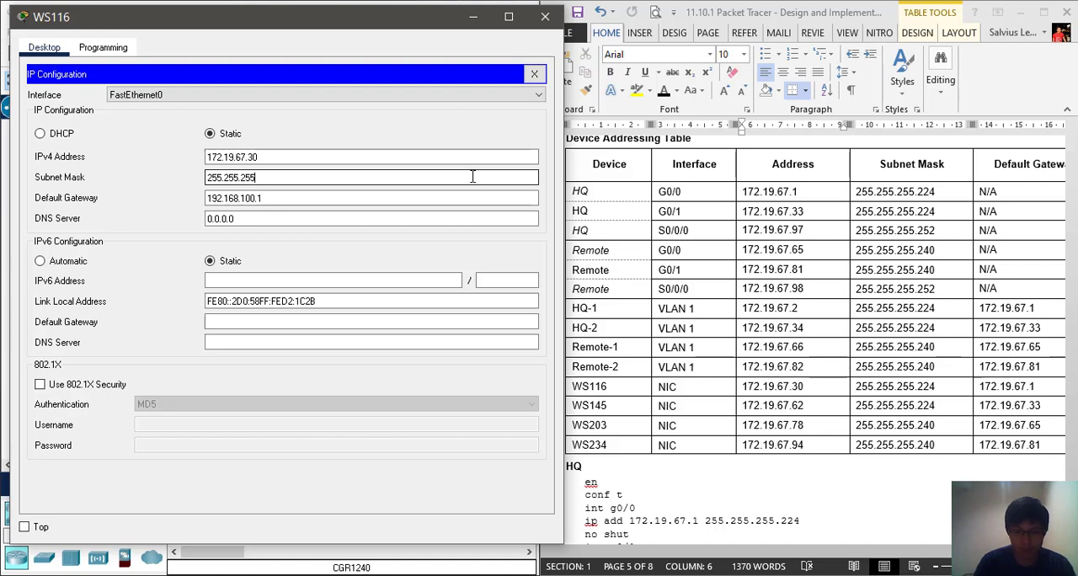
pyautogui.write('.224')
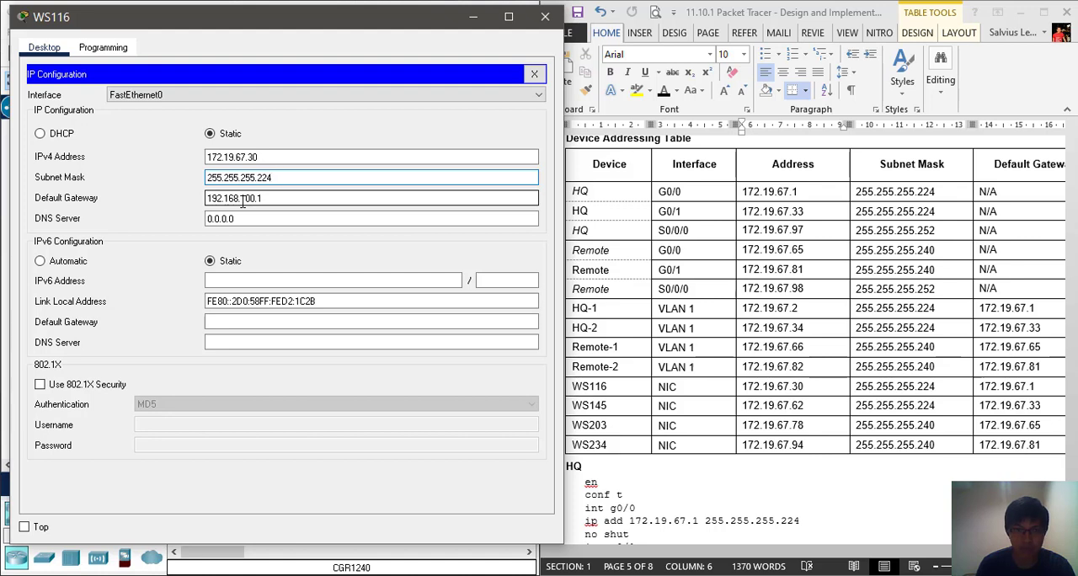
# Set WS116's IPv4 default gateway to 172.19.67.1 and close its window
pyautogui.moveTo(242, 202); pyautogui.dragTo(309, 208)
pyautogui.press('BackSpace')
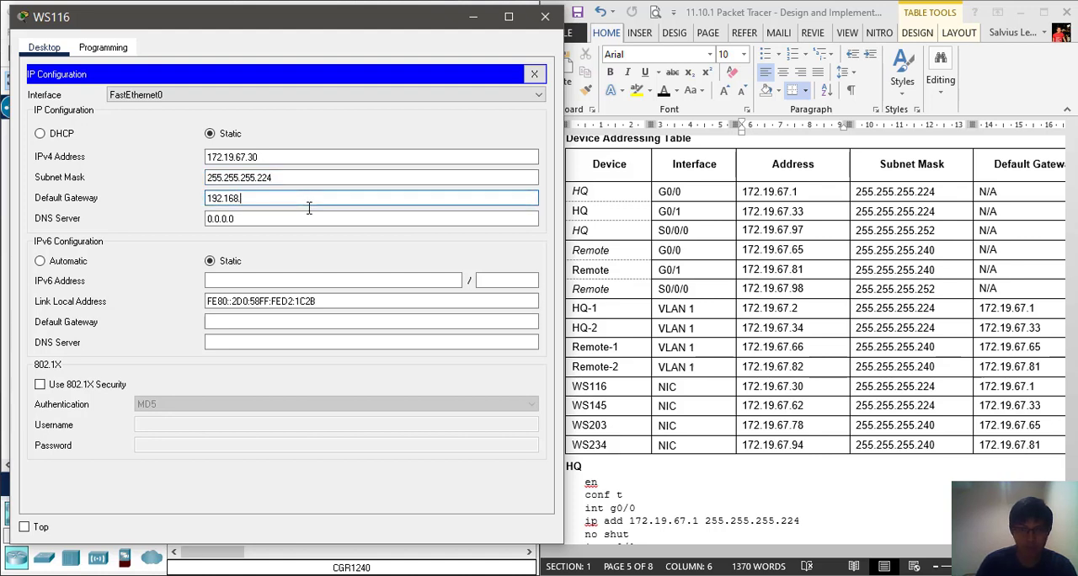
pyautogui.press('BackSpace')
pyautogui.press('BackSpace')
pyautogui.press('BackSpace')
pyautogui.press('BackSpace')
pyautogui.press('BackSpace')
pyautogui.press('BackSpace')
pyautogui.press('BackSpace')
pyautogui.write('172')
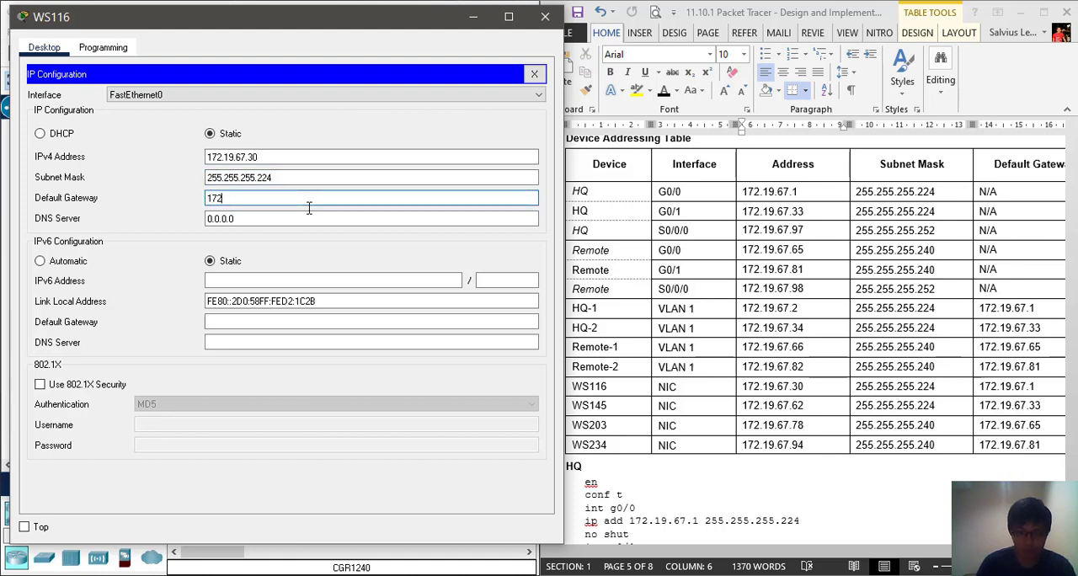
pyautogui.write('.19')
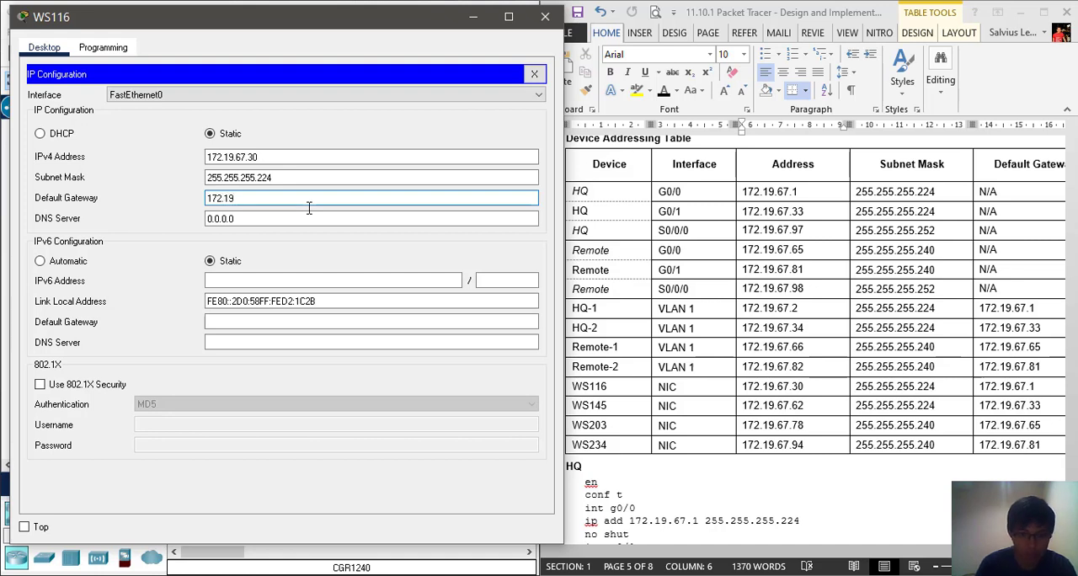
pyautogui.write('.67.1')
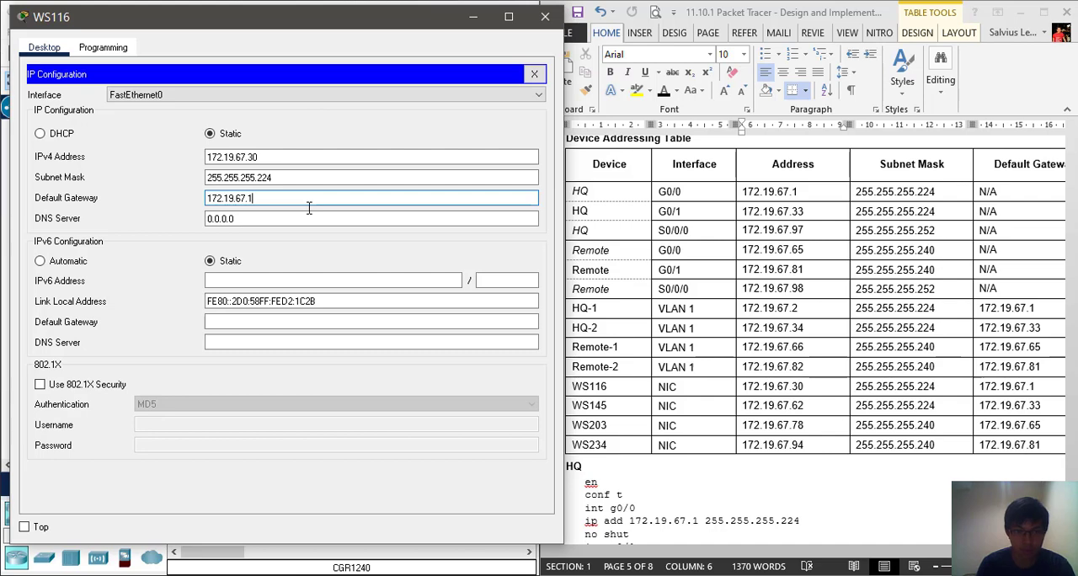
pyautogui.click(133, 48)
pyautogui.click(544, 17)
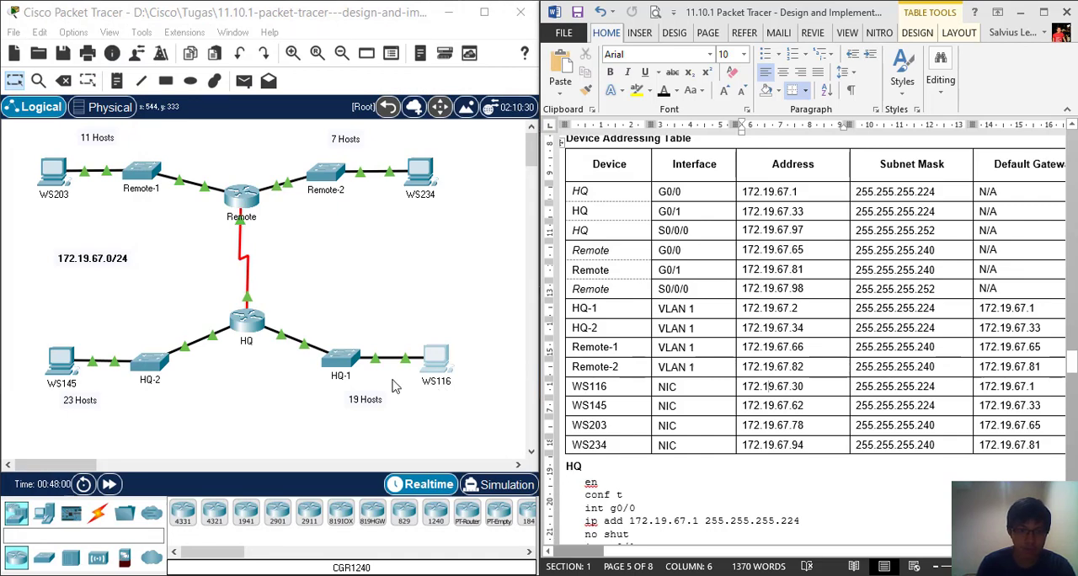
# Open WS145's IP configuration, keep the addressing table in view, and set the IPv4 address to 172.19.67.62
pyautogui.click(66, 363)
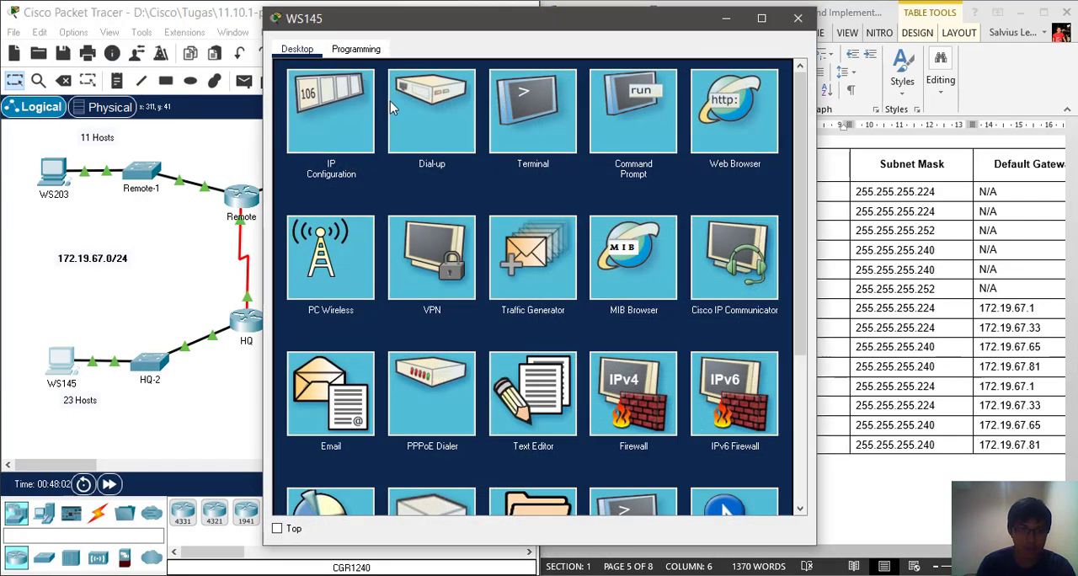
pyautogui.click(354, 106)
pyautogui.moveTo(506, 25); pyautogui.dragTo(245, 17)
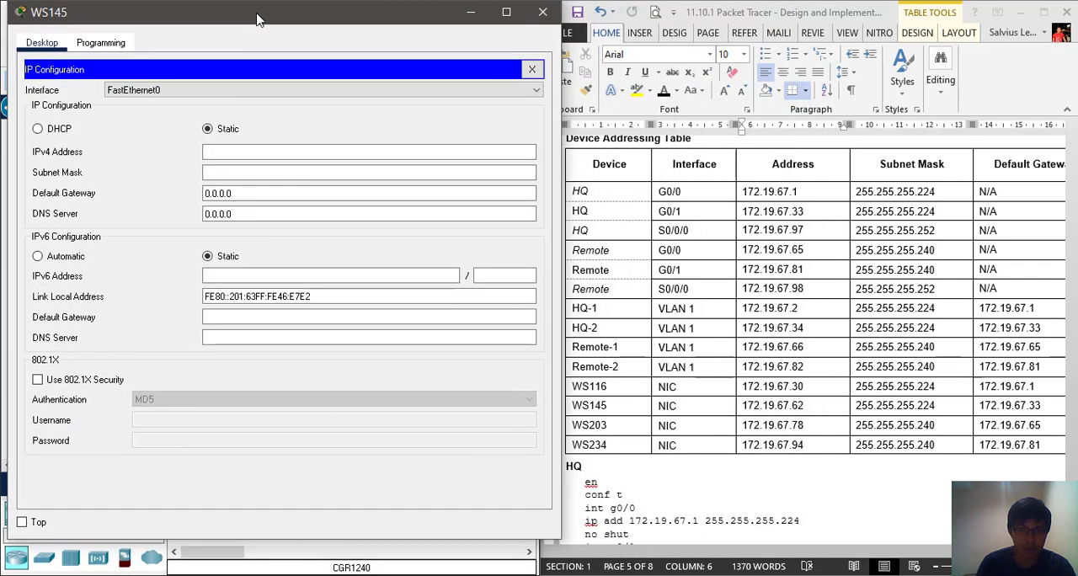
pyautogui.click(247, 153)
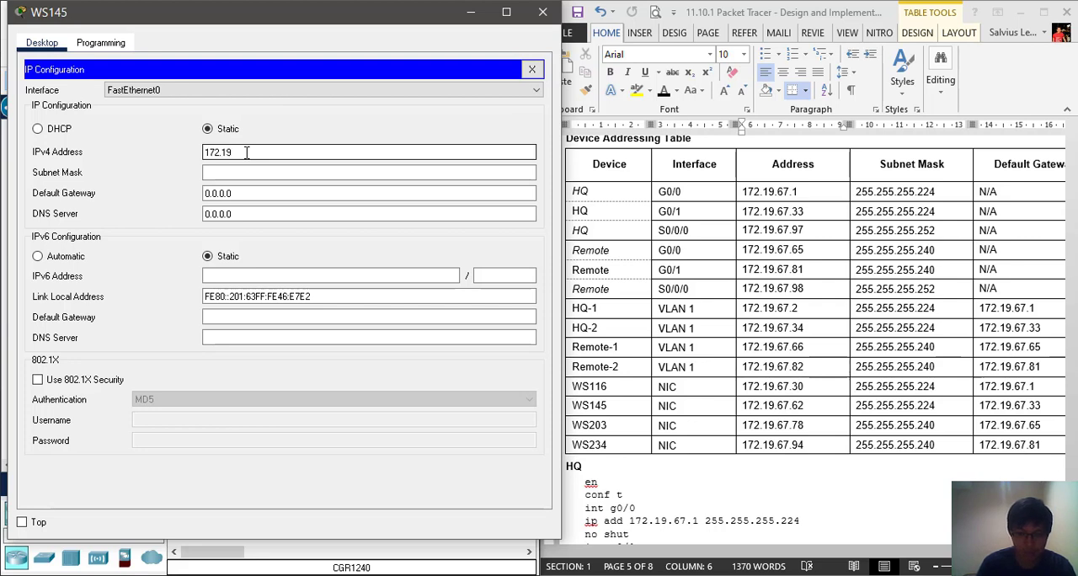
pyautogui.write('172.19.67.62')
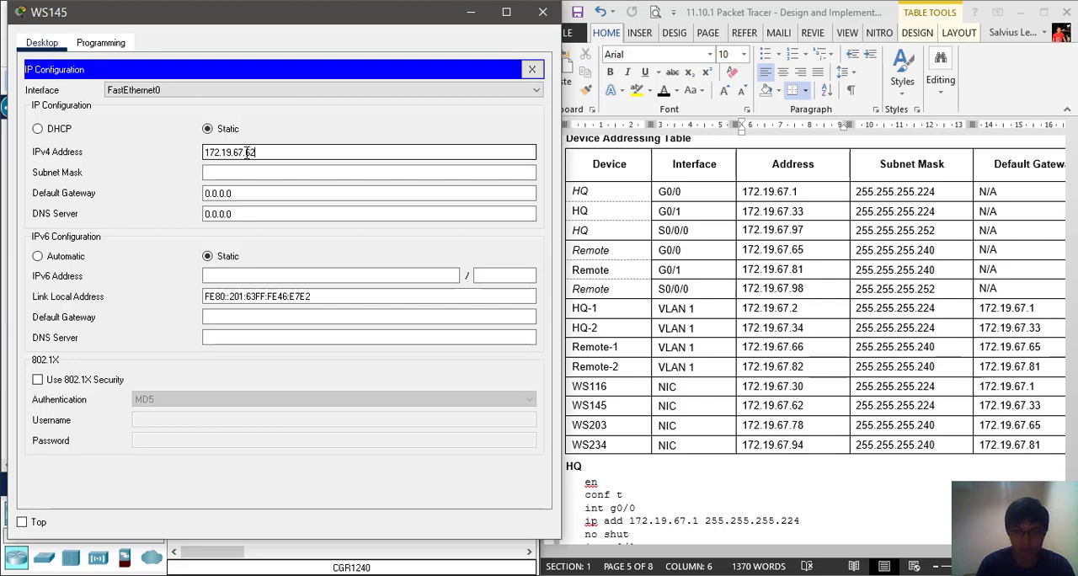
# Set WS145's subnet mask to 255.255.255.224
pyautogui.press('Tab')
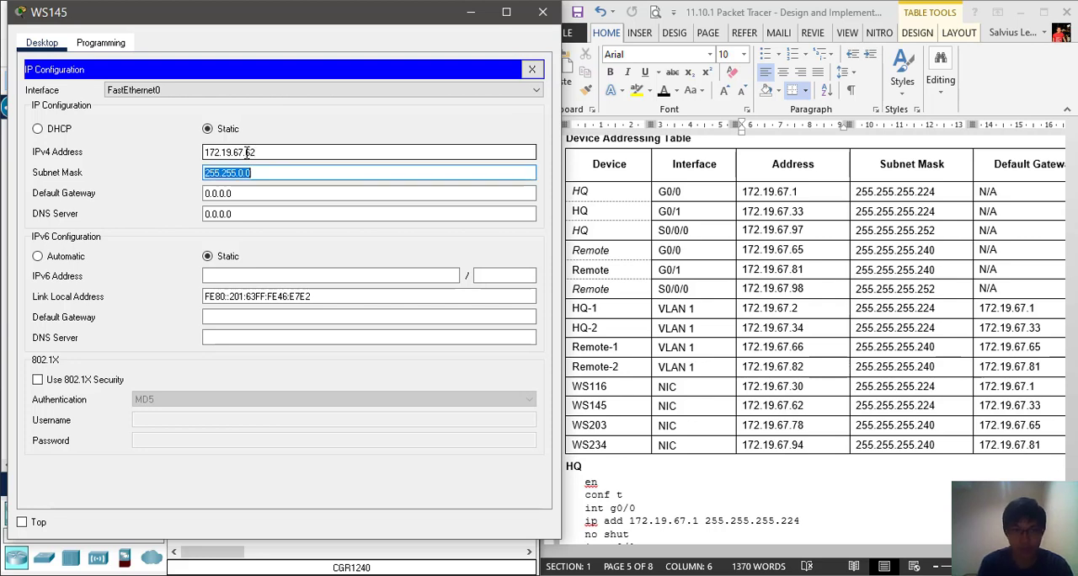
pyautogui.press('End')
pyautogui.press('BackSpace')
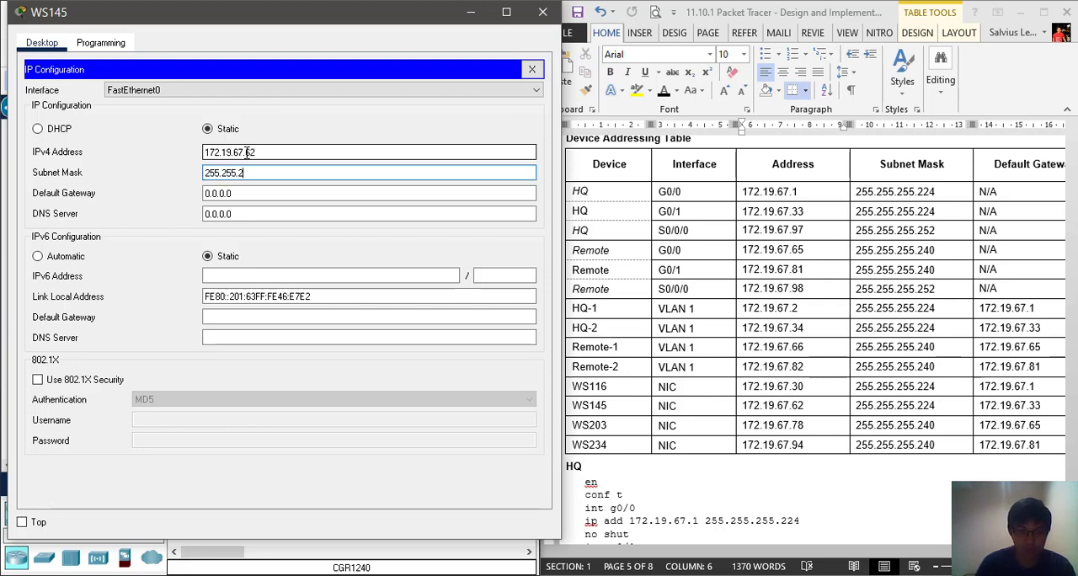
pyautogui.write('255')
pyautogui.write('.224')
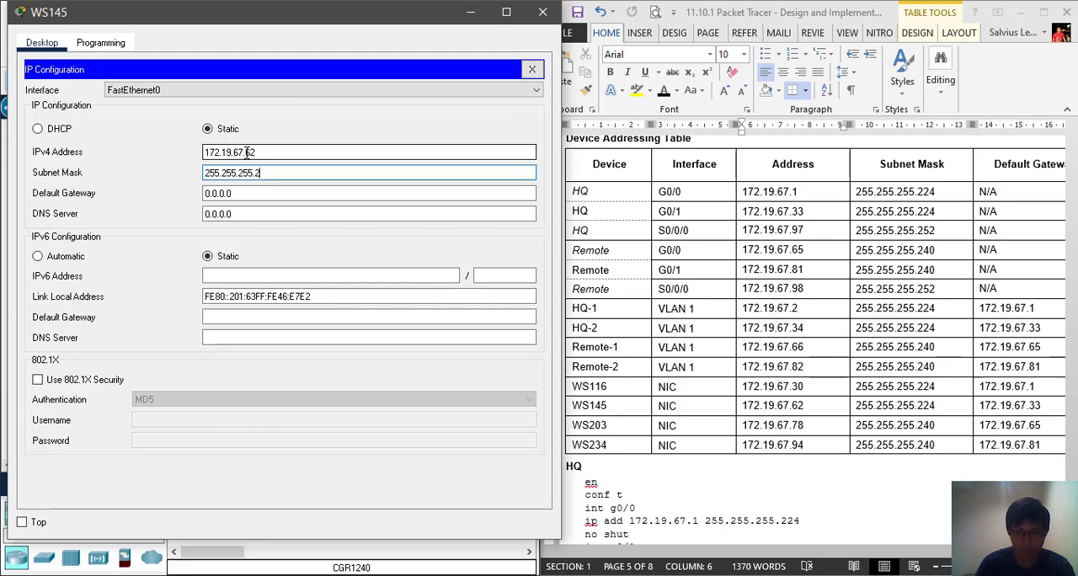
pyautogui.press('Tab')
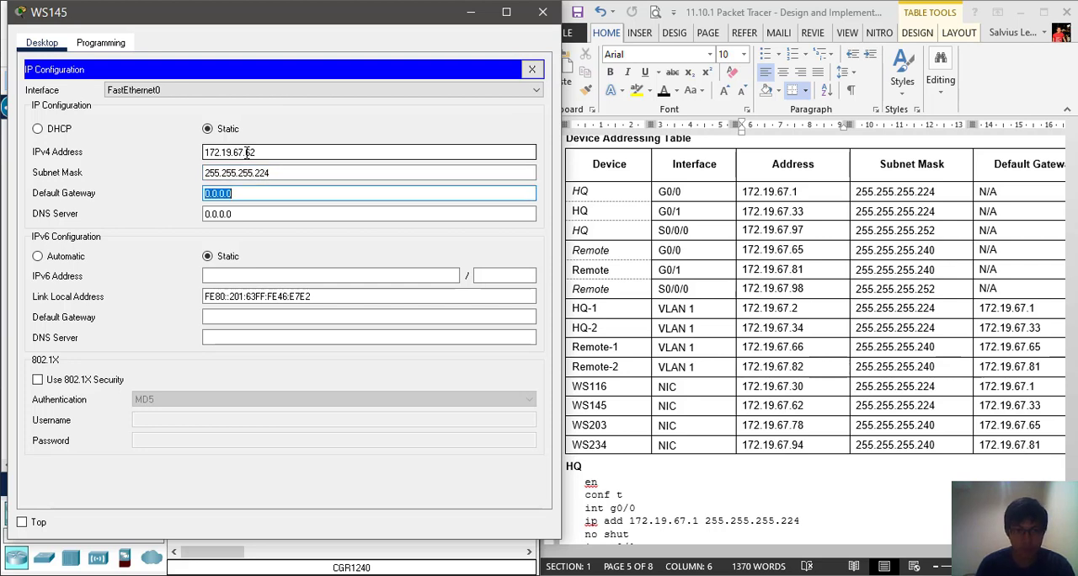
# Set WS145's IPv4 default gateway to 172.19.67.33 and close its window
pyautogui.write('172')
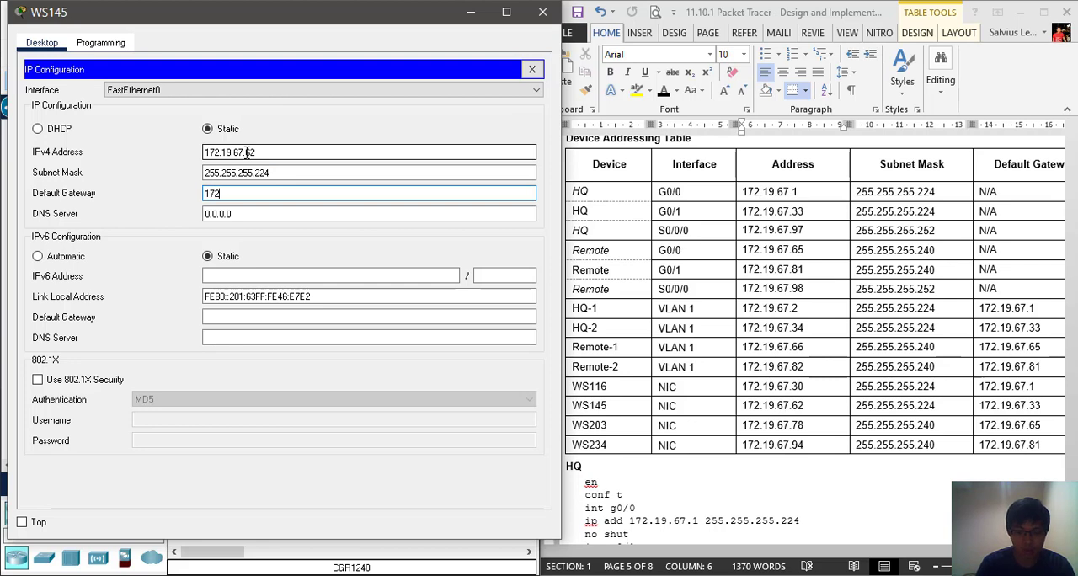
pyautogui.write('.19.')
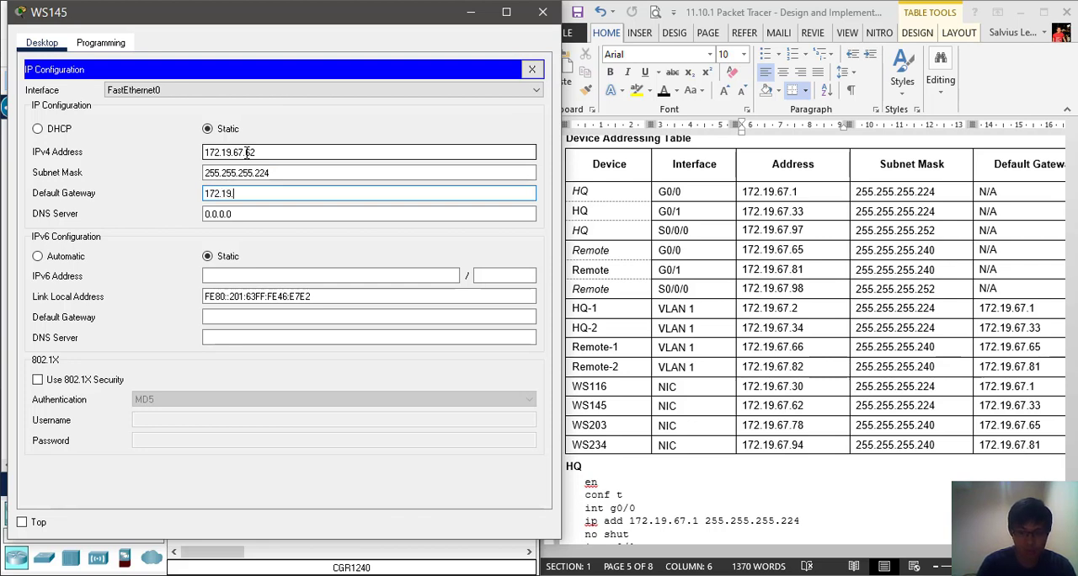
pyautogui.write('67.33')
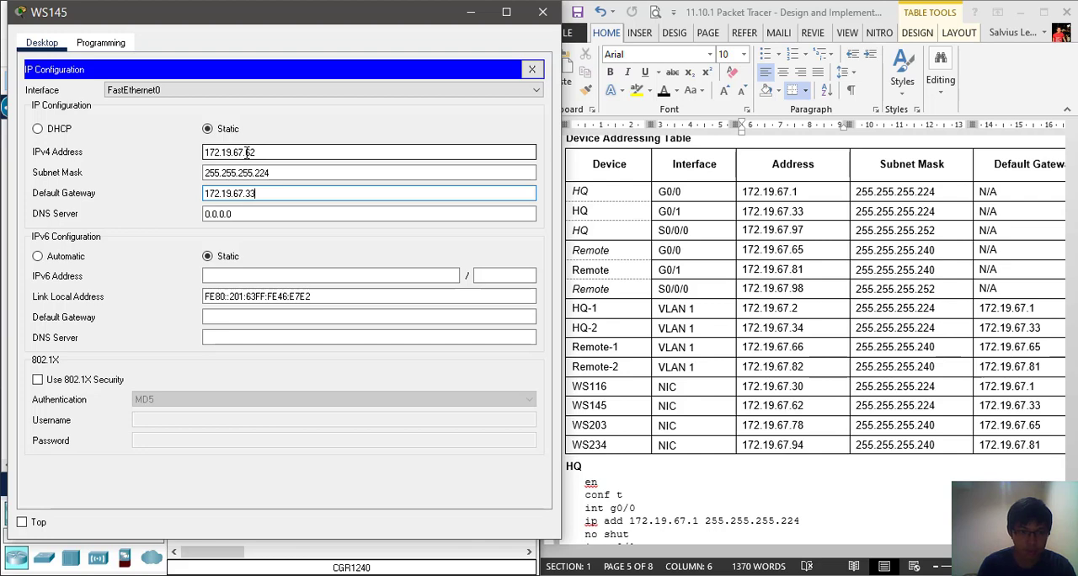
pyautogui.click(87, 42)
pyautogui.click(541, 13)
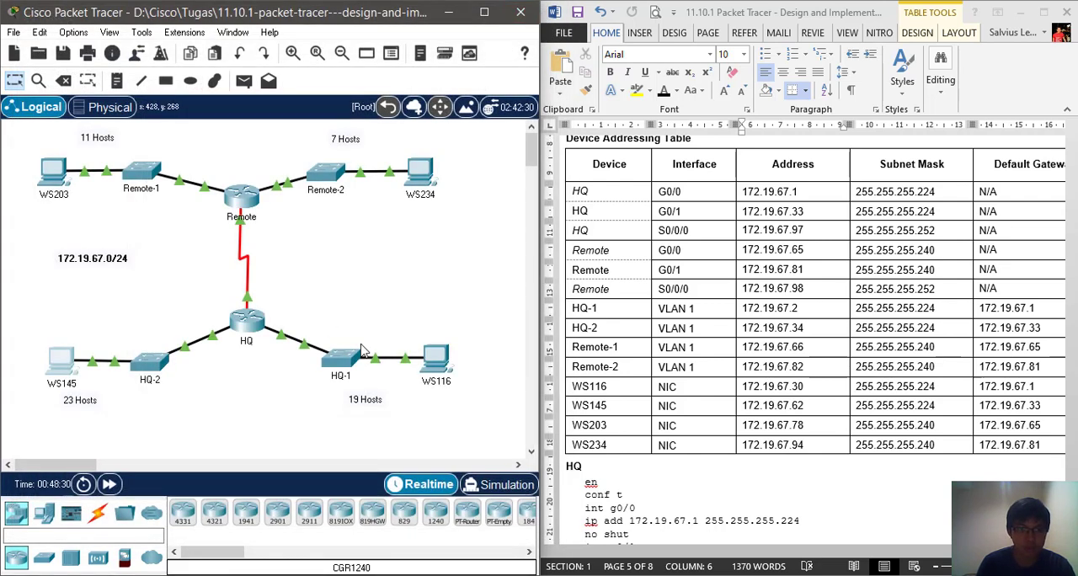
# Open WS203's IP configuration, keep the addressing table in view, and set the IPv4 address to 172.19.67.78
pyautogui.click(52, 172)
pyautogui.click(355, 85)
pyautogui.moveTo(447, 18); pyautogui.dragTo(192, 13)
pyautogui.click(249, 154)
pyautogui.write('1')
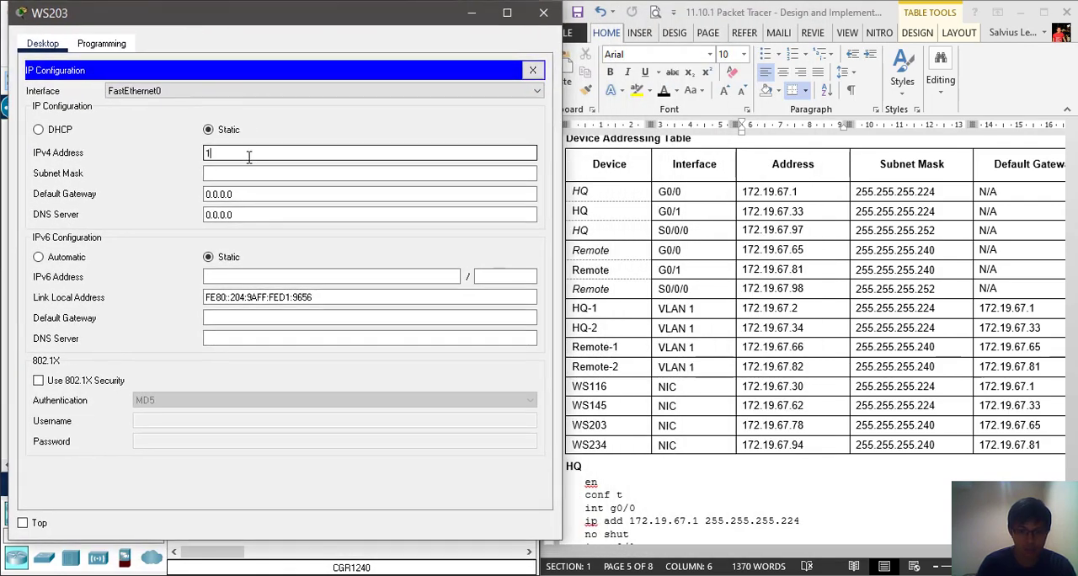
pyautogui.write('72.19.67.78')
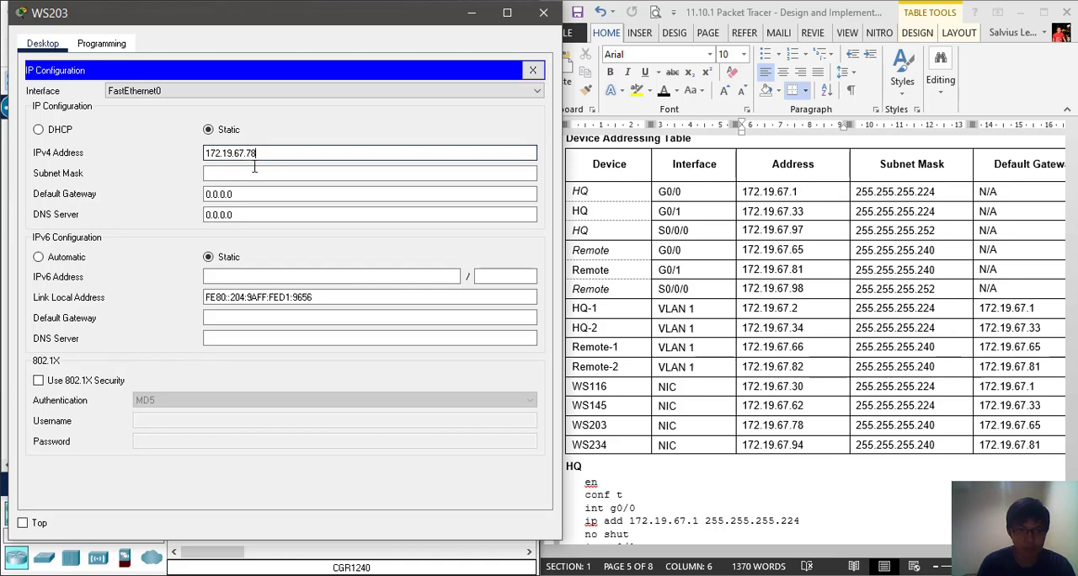
# Set WS203's subnet mask to 255.255.255.240
pyautogui.press('Tab')
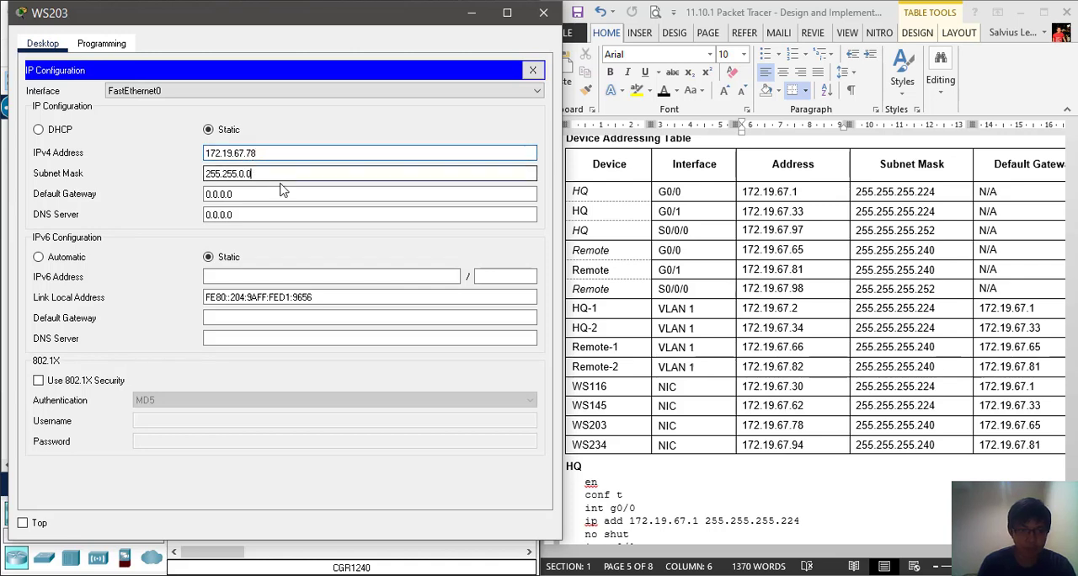
pyautogui.press('BackSpace')
pyautogui.press('BackSpace')
pyautogui.press('BackSpace')
pyautogui.press('BackSpace')
pyautogui.write('.255.')
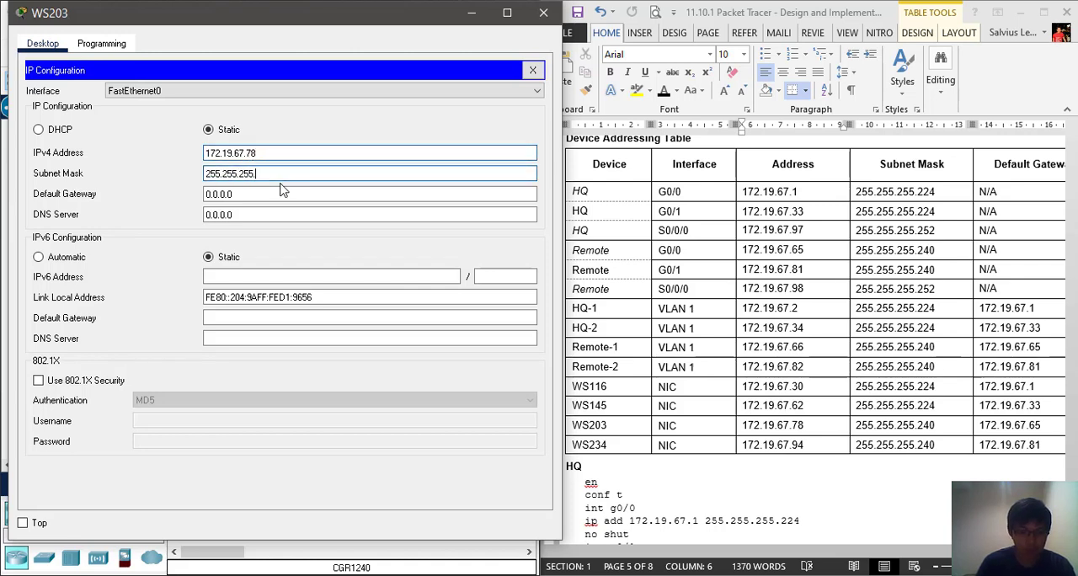
pyautogui.write('240')
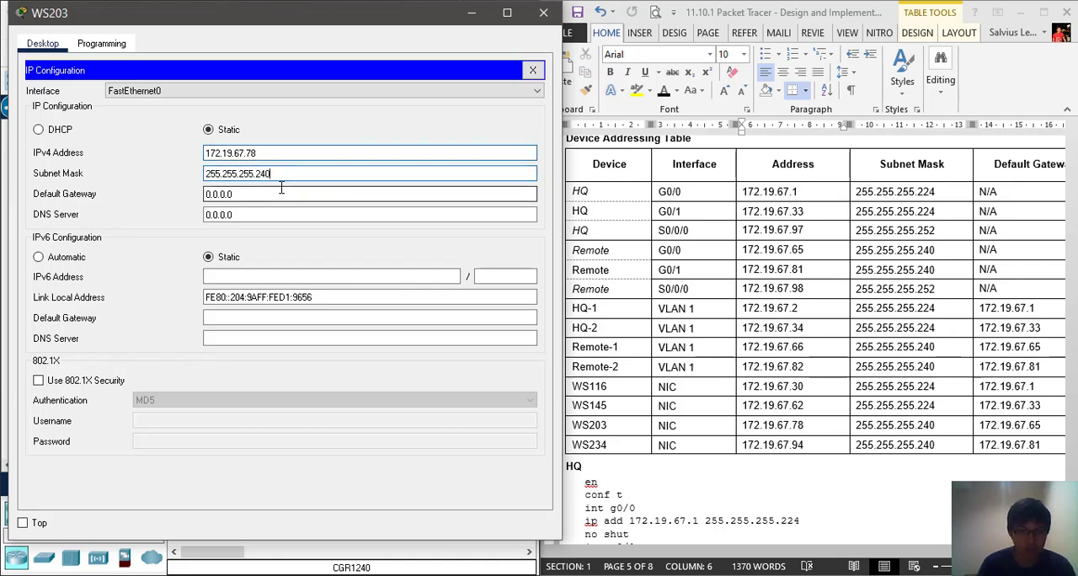
# Set WS203's IPv4 default gateway to 172.19.67.65 and close its window
pyautogui.click(300, 196)
pyautogui.press('BackSpace')
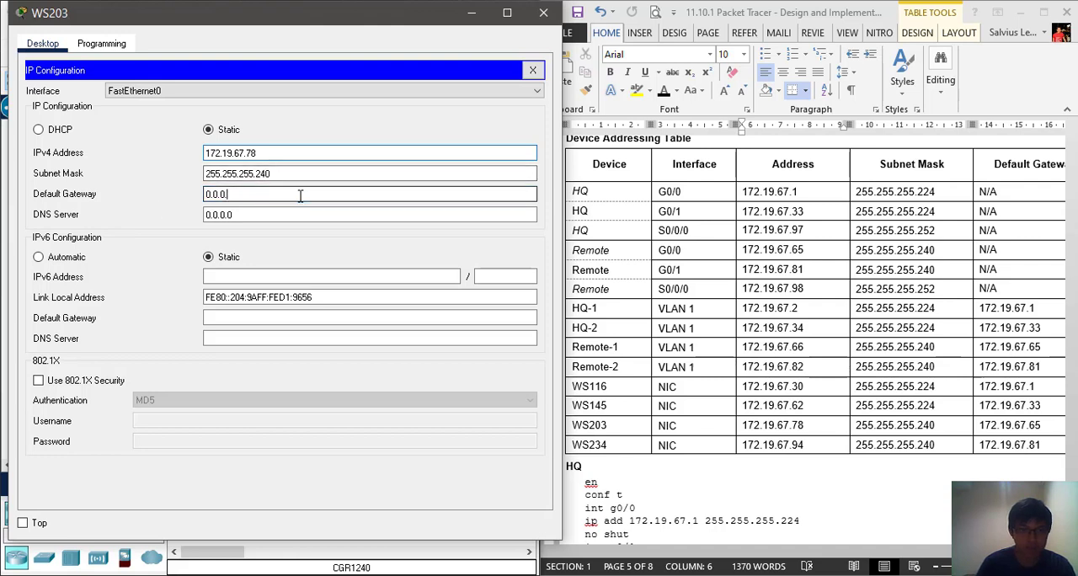
pyautogui.press('BackSpace')
pyautogui.press('BackSpace')
pyautogui.press('BackSpace')
pyautogui.press('BackSpace')
pyautogui.press('BackSpace')
pyautogui.press('BackSpace')
pyautogui.write('172.19.67.65')
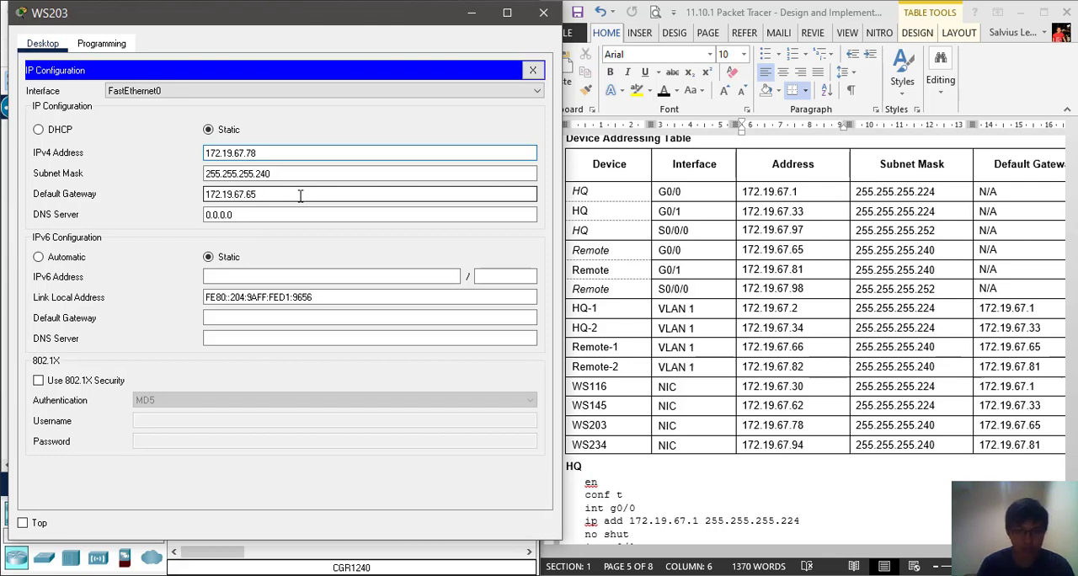
pyautogui.click(101, 43)
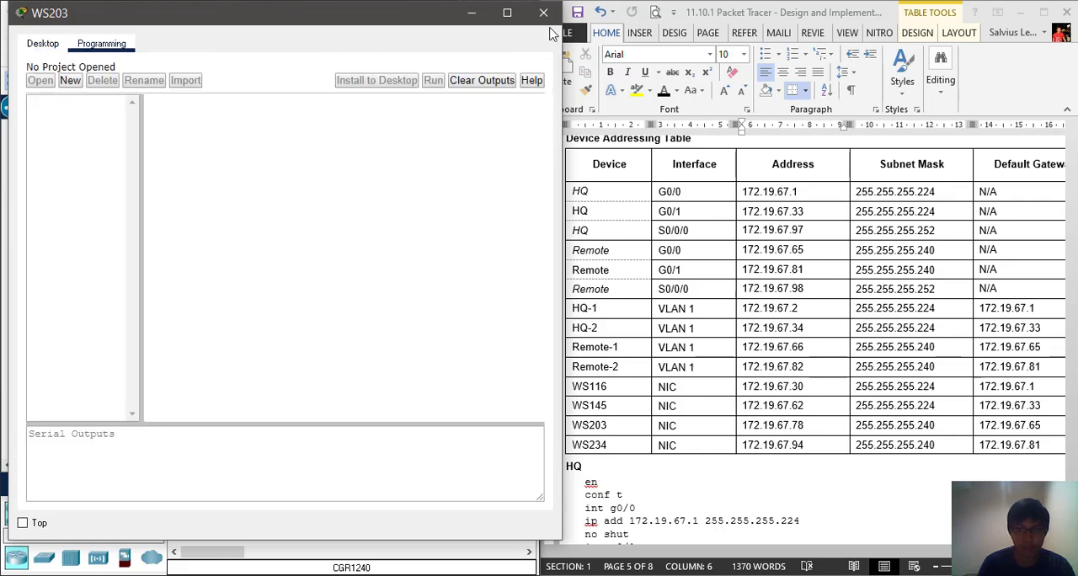
pyautogui.click(544, 13)
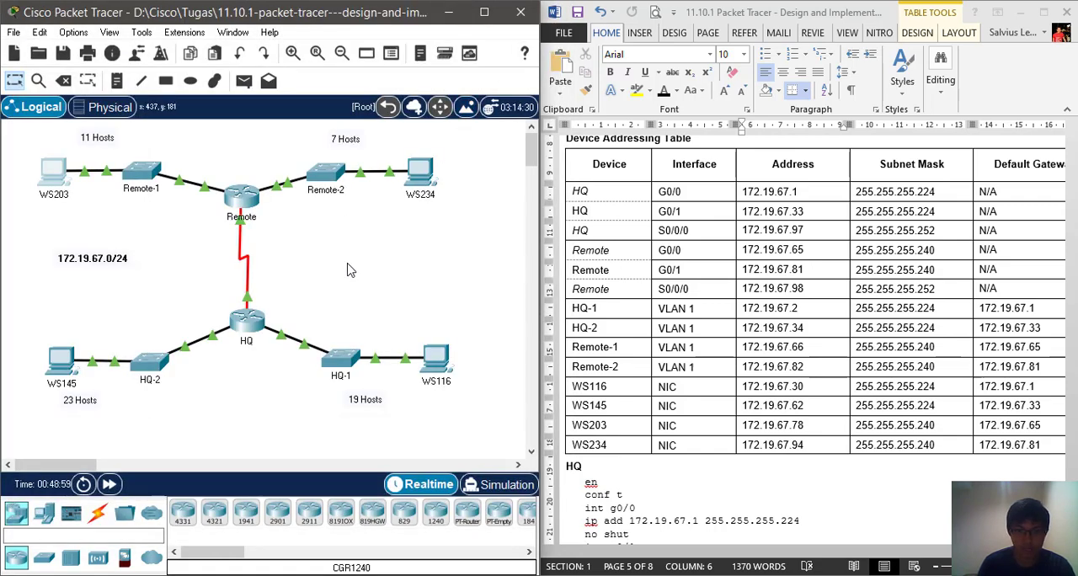
# Open WS234's IP configuration, keep the addressing table in view, and set the IPv4 address to 172.19.67.94
pyautogui.click(419, 174)
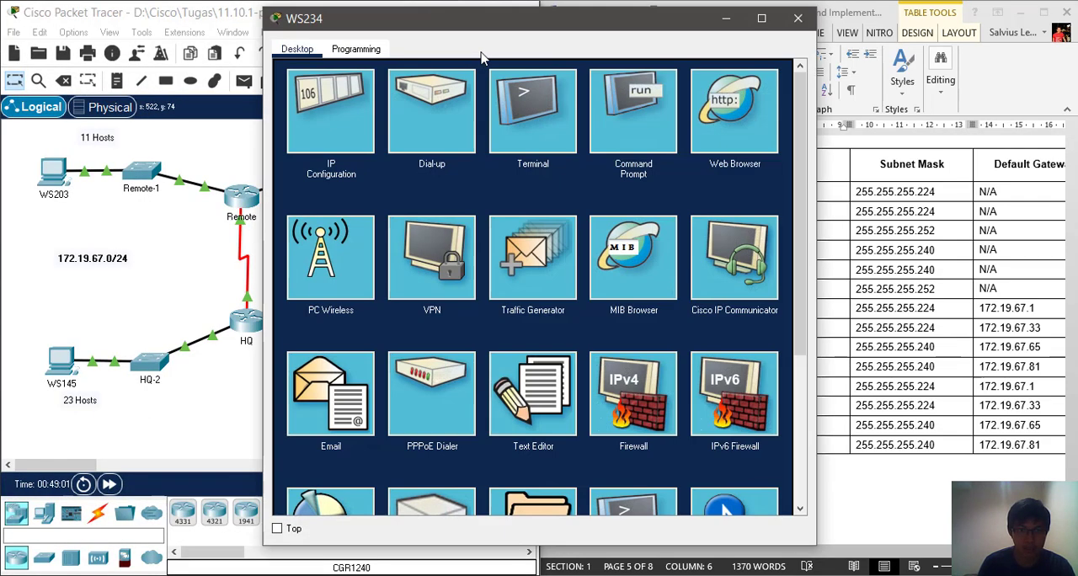
pyautogui.click(349, 96)
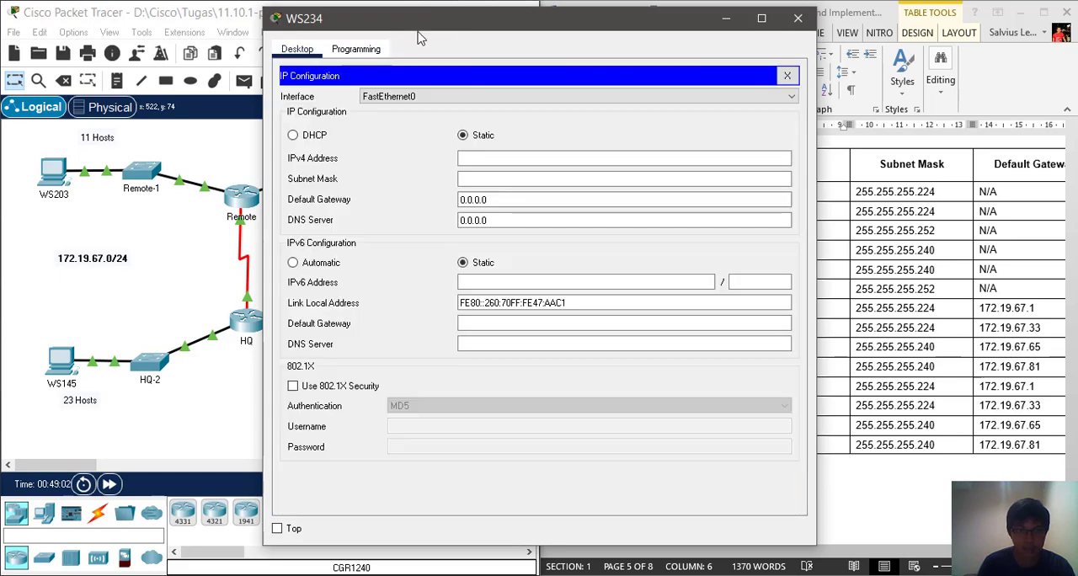
pyautogui.moveTo(456, 25); pyautogui.dragTo(200, 32)
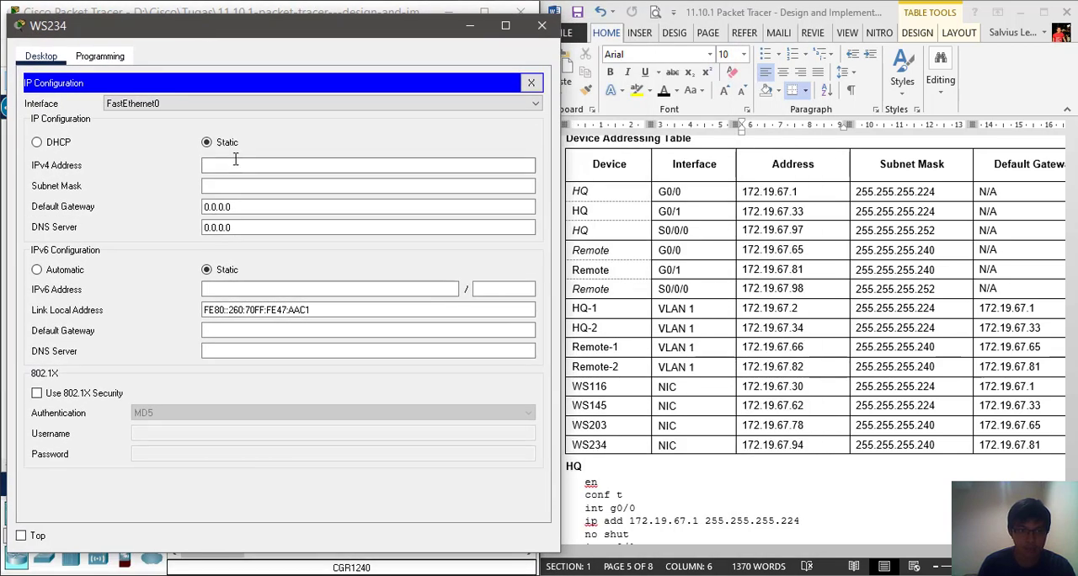
pyautogui.click(230, 166)
pyautogui.write('172')
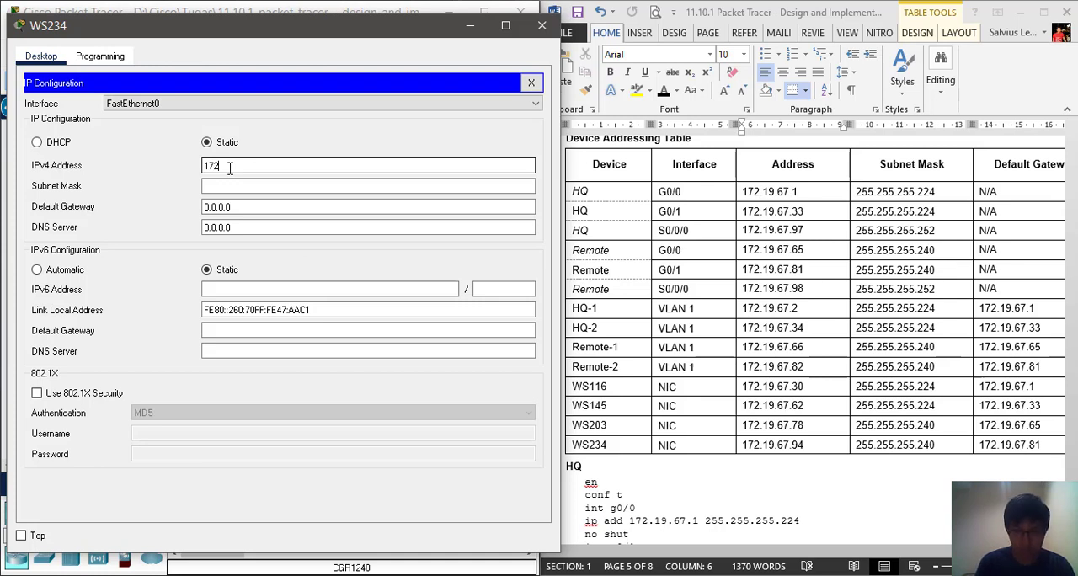
pyautogui.write('.19.67')
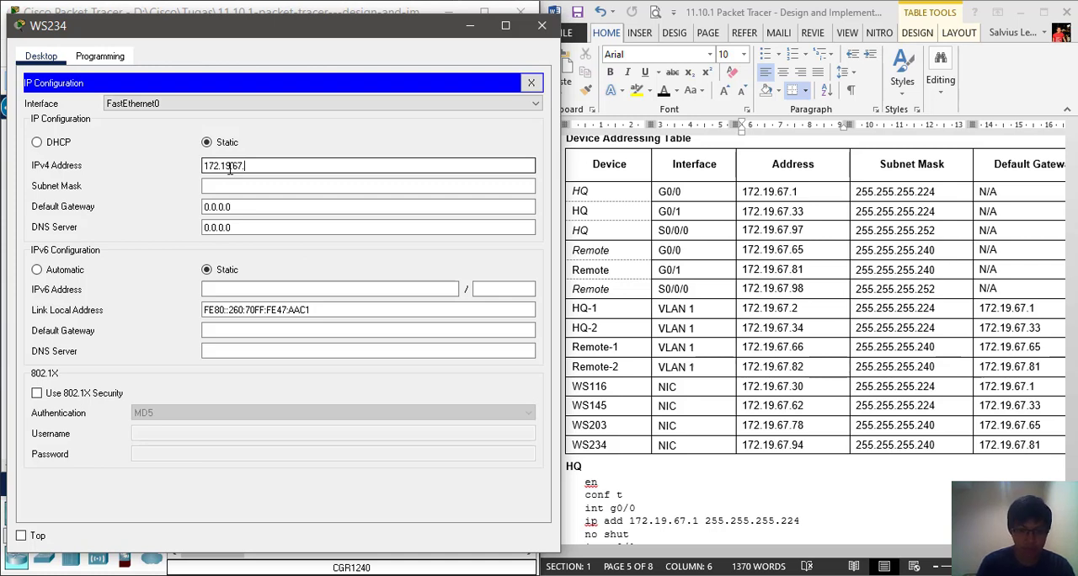
pyautogui.write('.94')
# Set WS234's subnet mask to 255.255.255.240
pyautogui.press('Tab')
pyautogui.press('End')
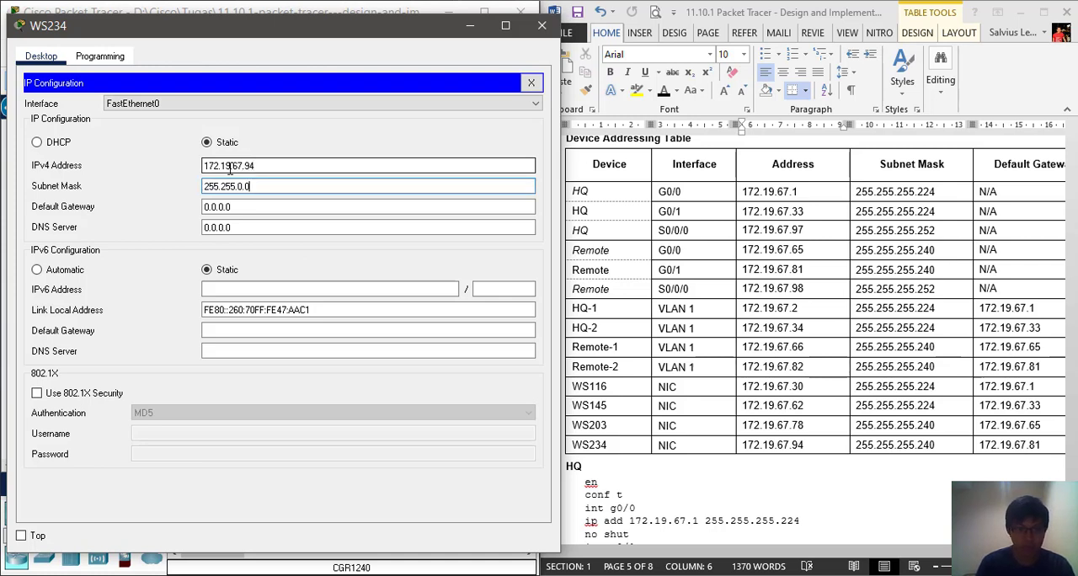
pyautogui.press('BackSpace')
pyautogui.press('BackSpace')
pyautogui.press('BackSpace')
pyautogui.write('255.240')
# Set WS234's IPv4 default gateway to 172.19.67.81 and close its window
pyautogui.press('Tab')
pyautogui.write('172')
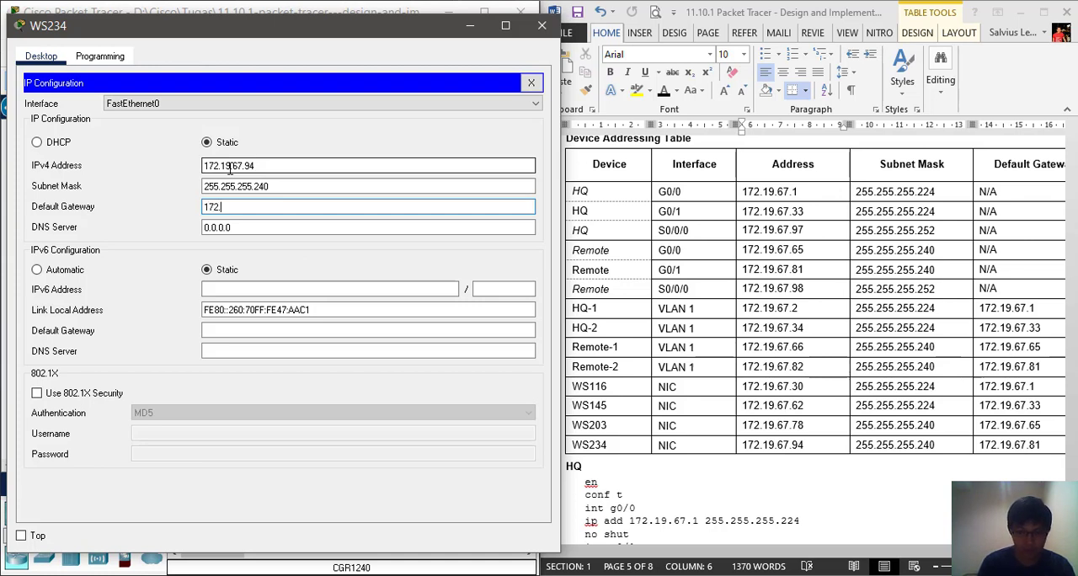
pyautogui.write('.19.67.81')
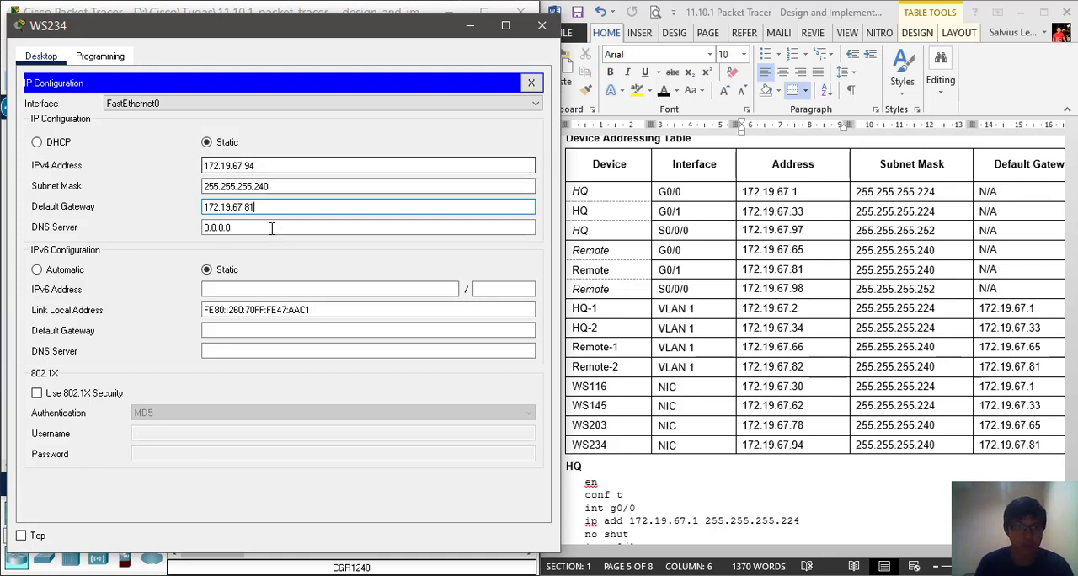
pyautogui.click(99, 56)
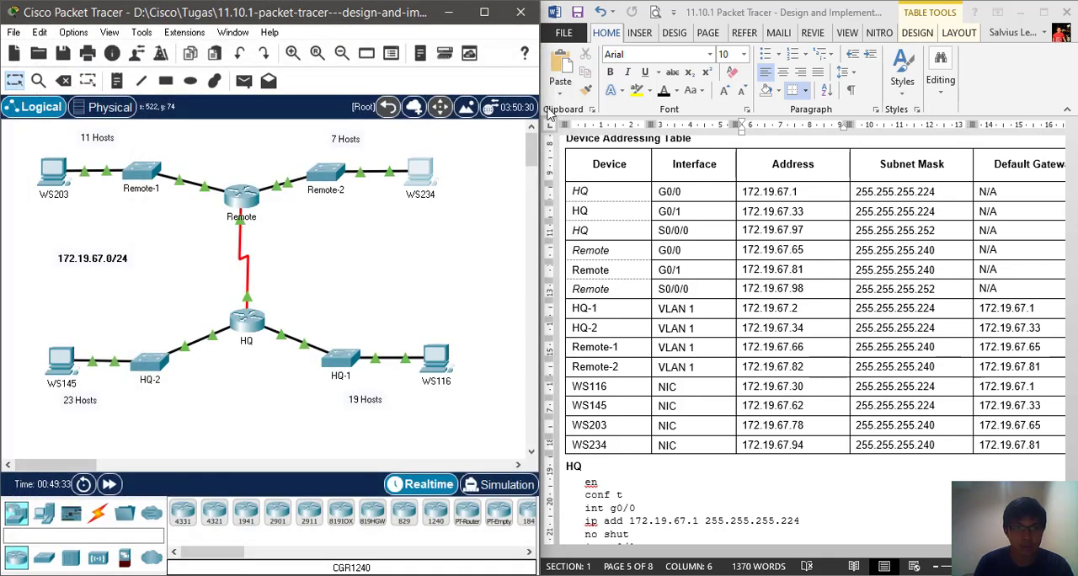
pyautogui.click(542, 25)
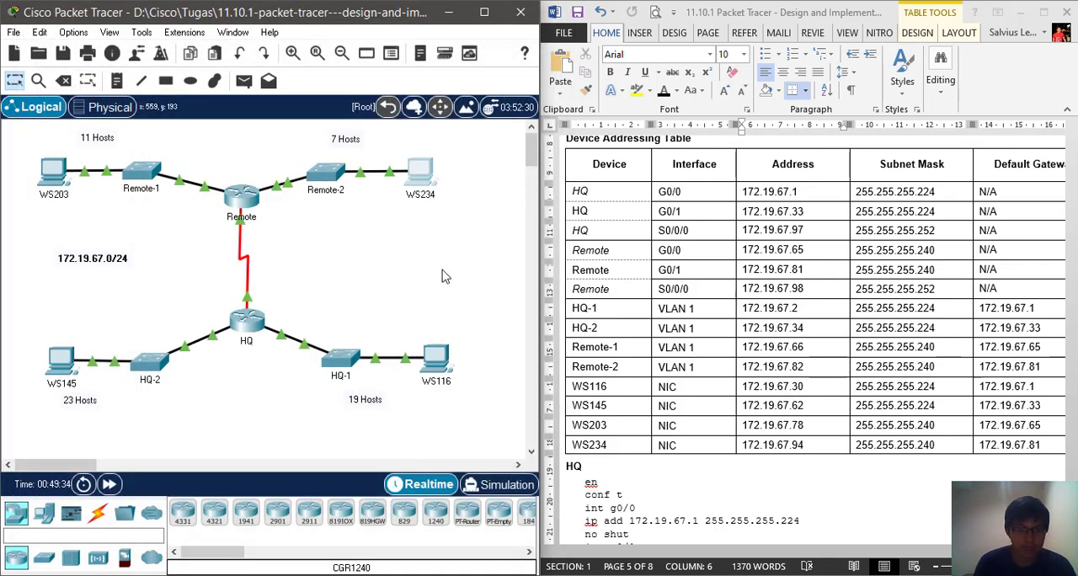
# Check the activity results, review the status and score of the assessment items, and close the results
pyautogui.click(600, 533)
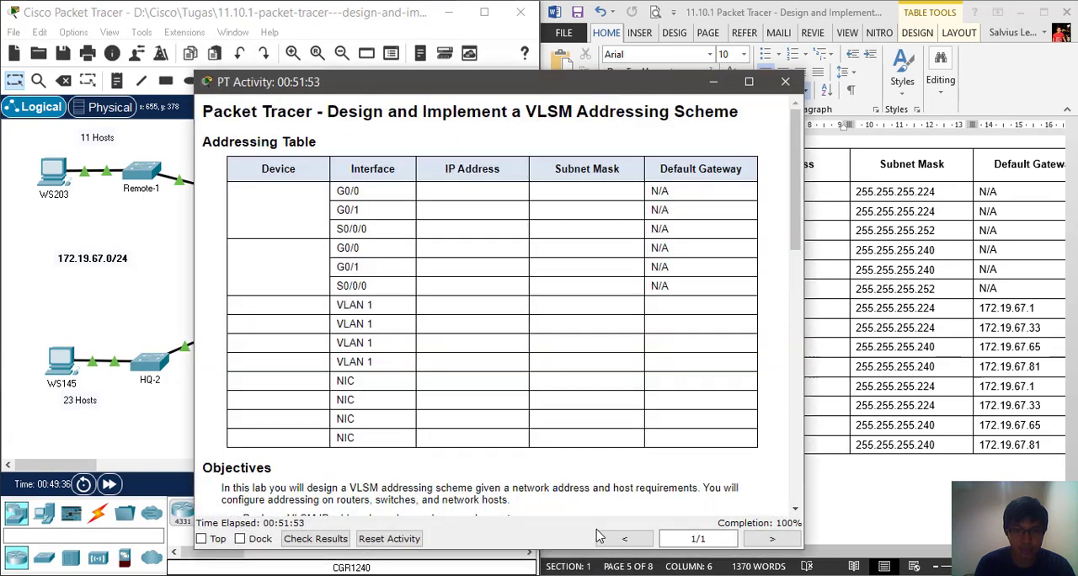
pyautogui.click(318, 540)
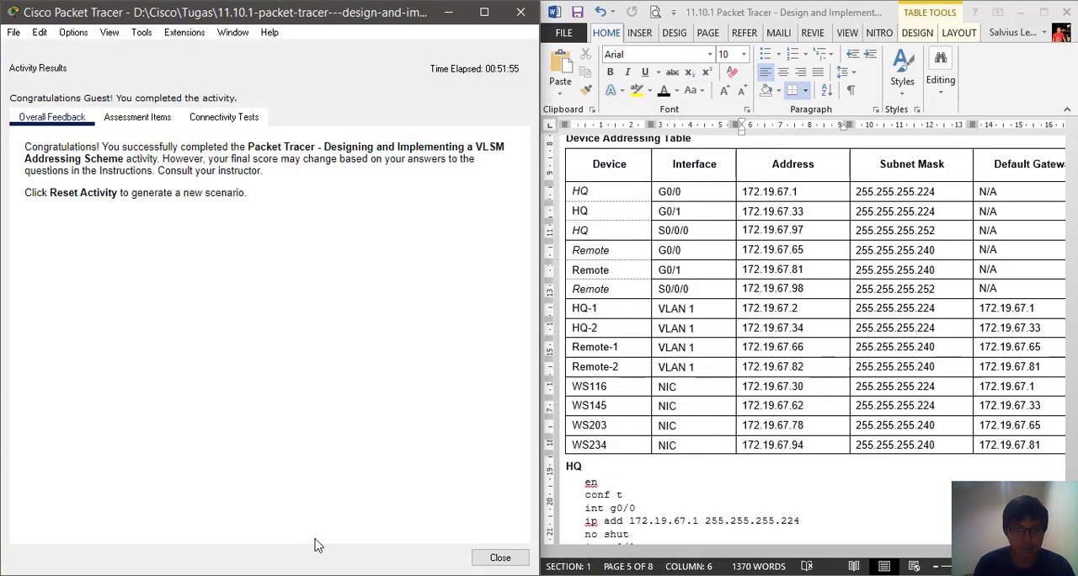
pyautogui.click(144, 117)
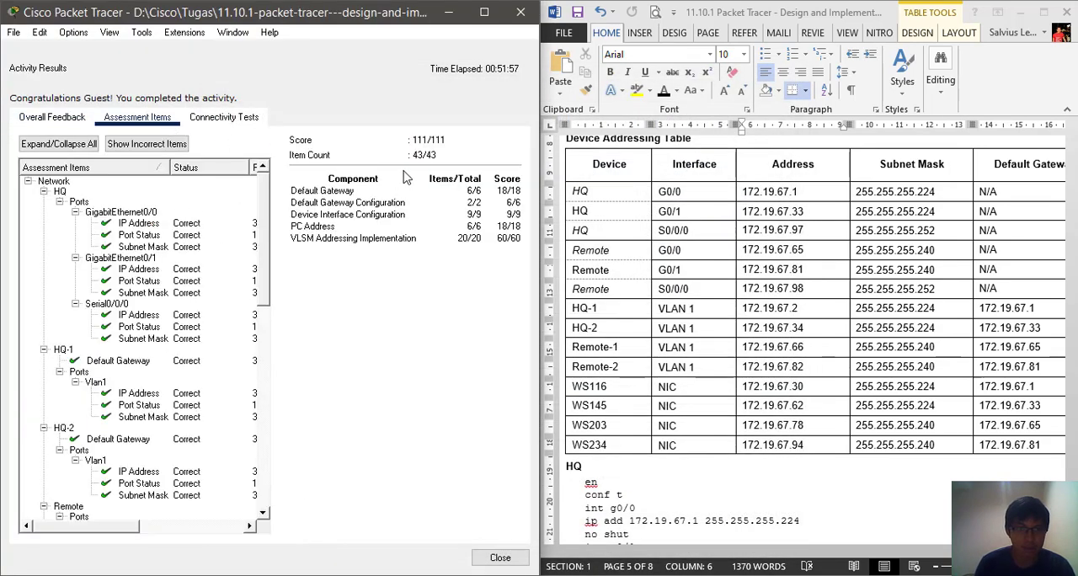
pyautogui.scroll(-3, 154, 276)
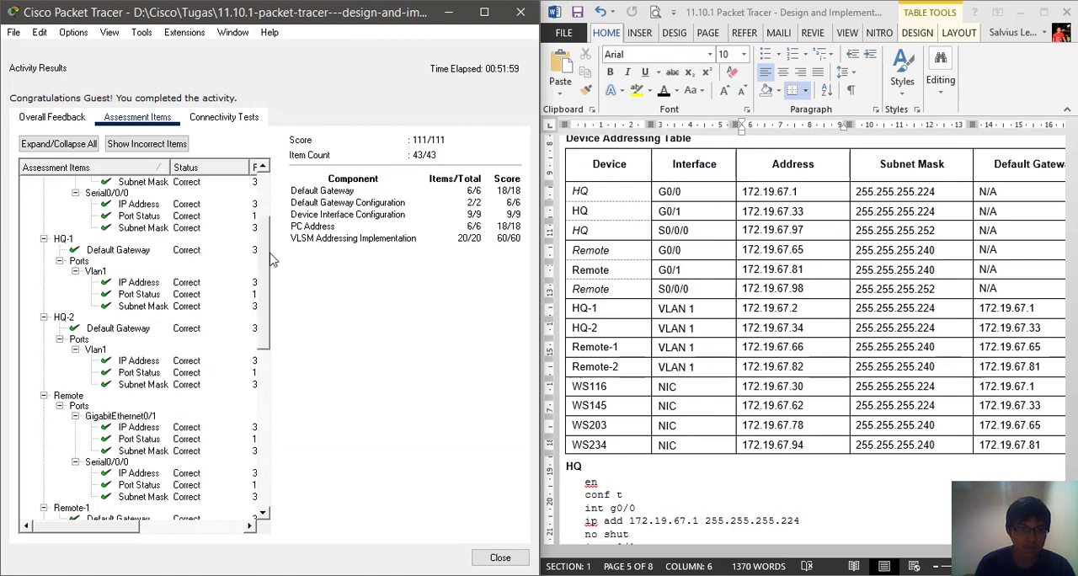
pyautogui.moveTo(264, 263); pyautogui.dragTo(277, 196)
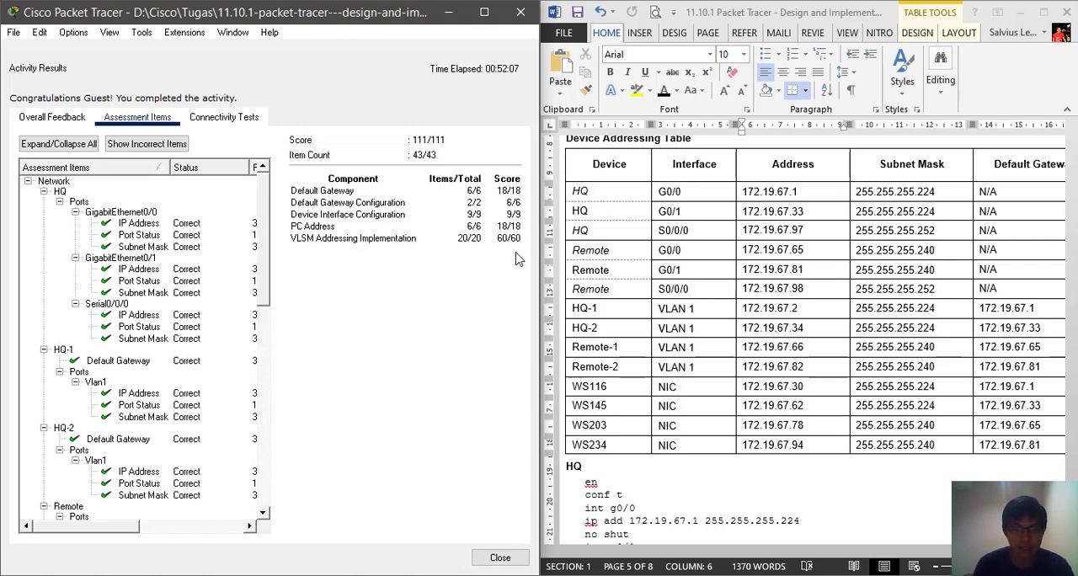
pyautogui.click(520, 11)
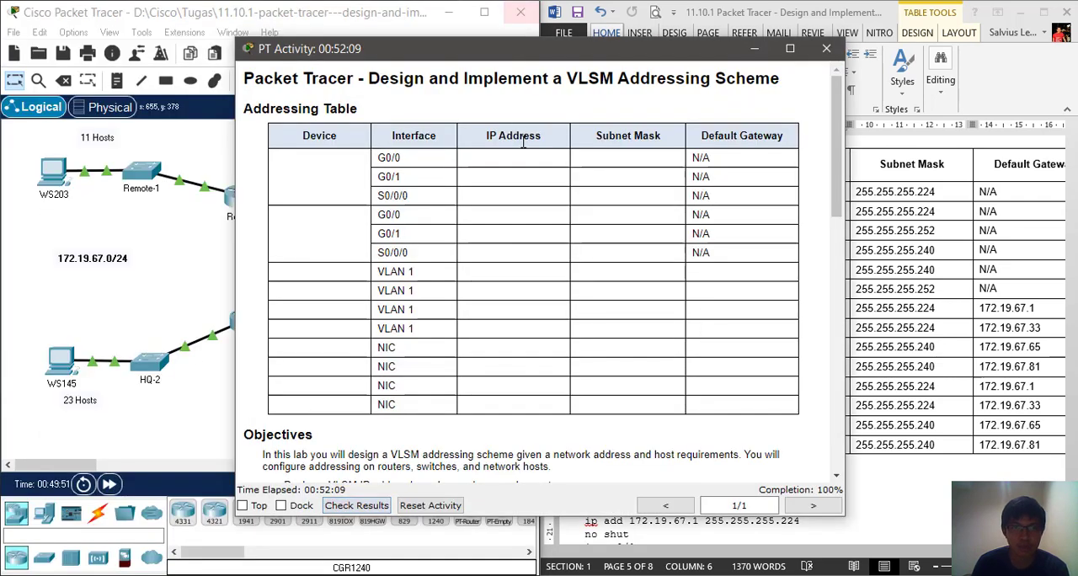
# Minimize the activity instructions and maximize the network topology window
pyautogui.click(755, 49)
pyautogui.doubleClick(500, 17)
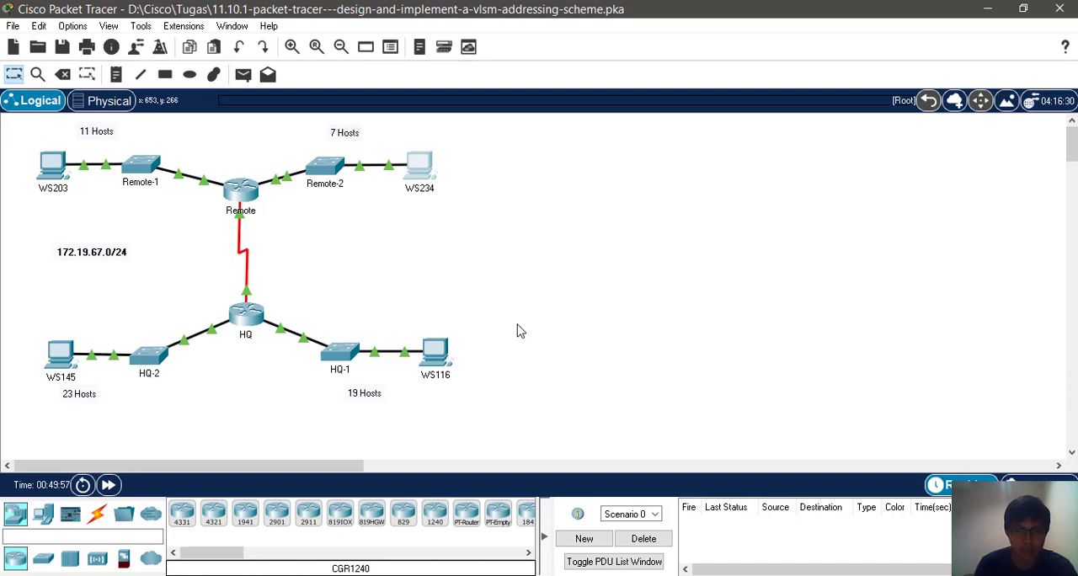
pyautogui.click(650, 575)
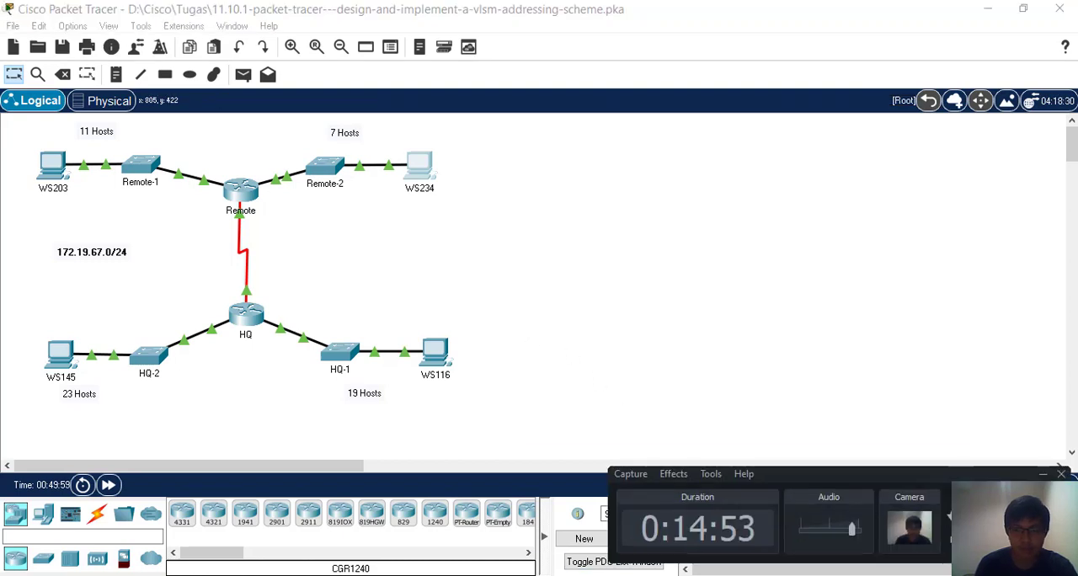